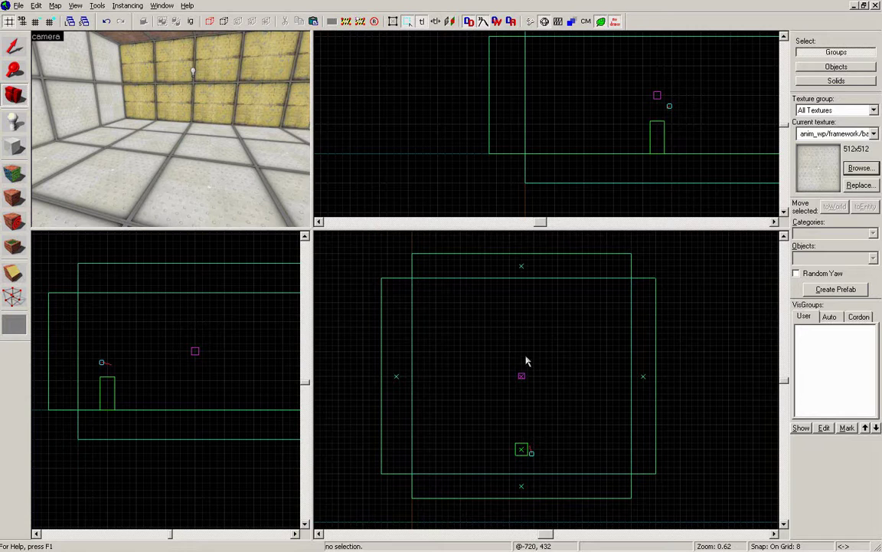
Place a func_instance entity on the room floor near the centre
scroll(608, 111, "down", 1)
middle_click_drag(608, 111, 504, 127)
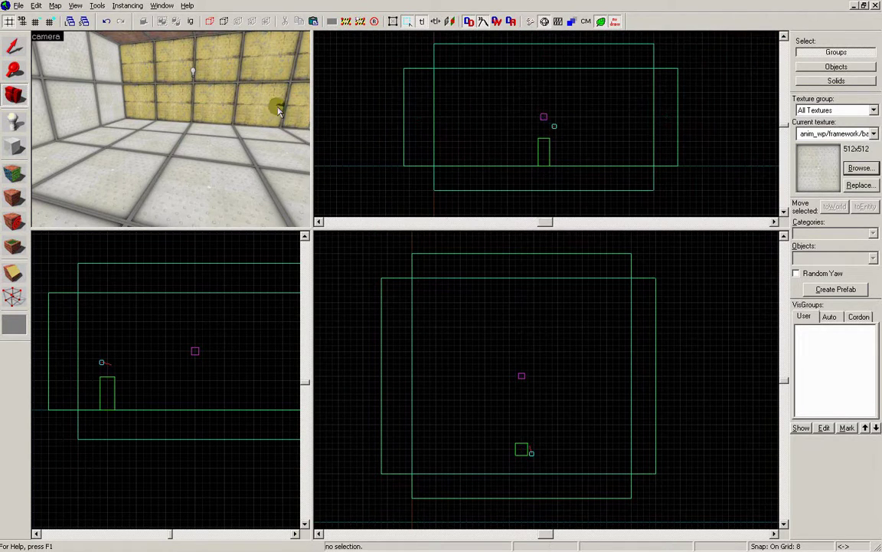
left_click(13, 121)
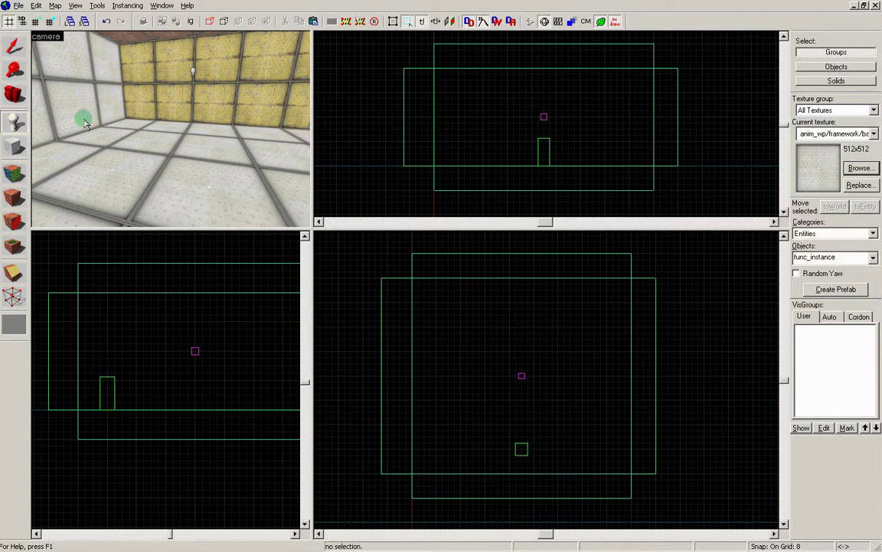
left_click(855, 256)
left_click(859, 256)
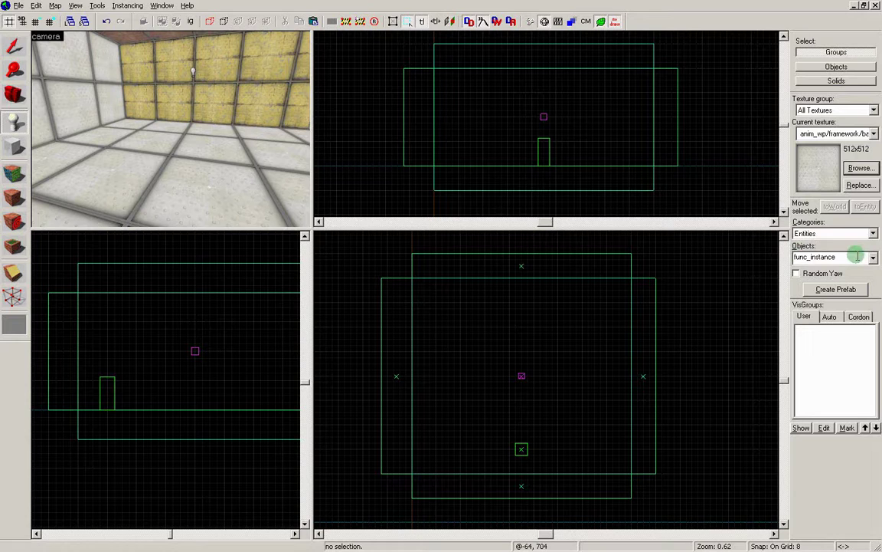
left_click(137, 162)
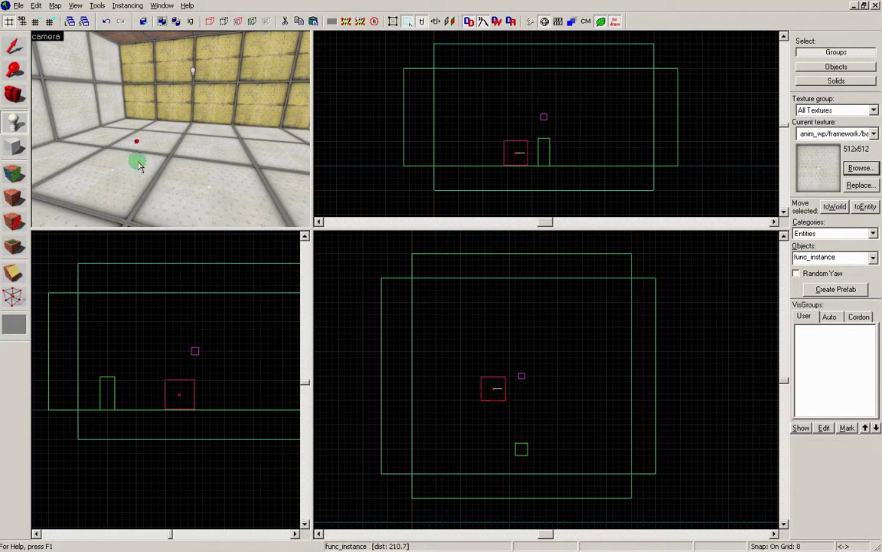
Set the func_instance's VMF file to door_ents_noareaportal.vmf from the instances/door/door_entities folder
left_click(13, 46)
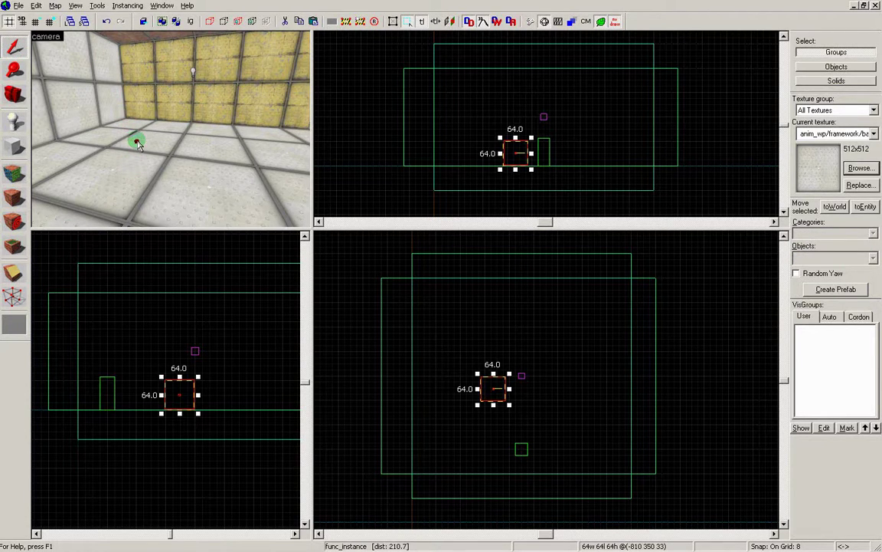
double_click(137, 141)
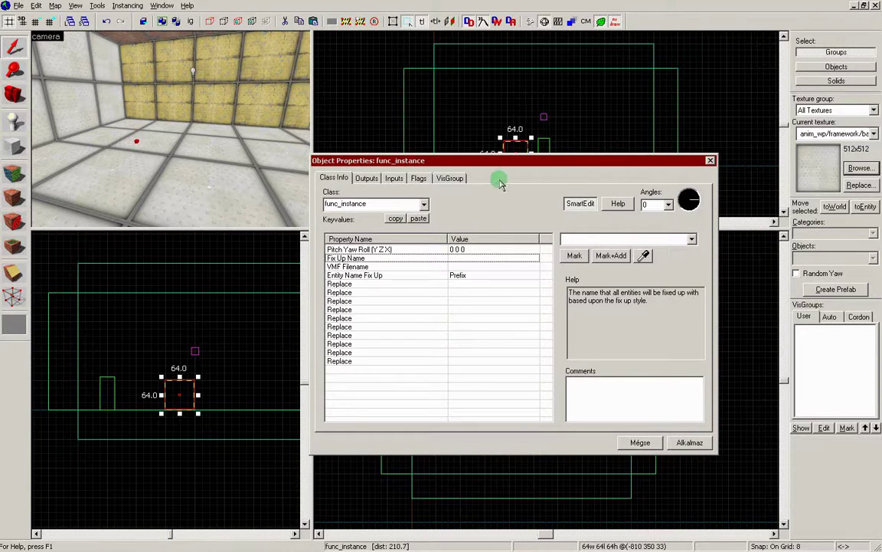
left_click_drag(490, 160, 523, 119)
left_click(429, 224)
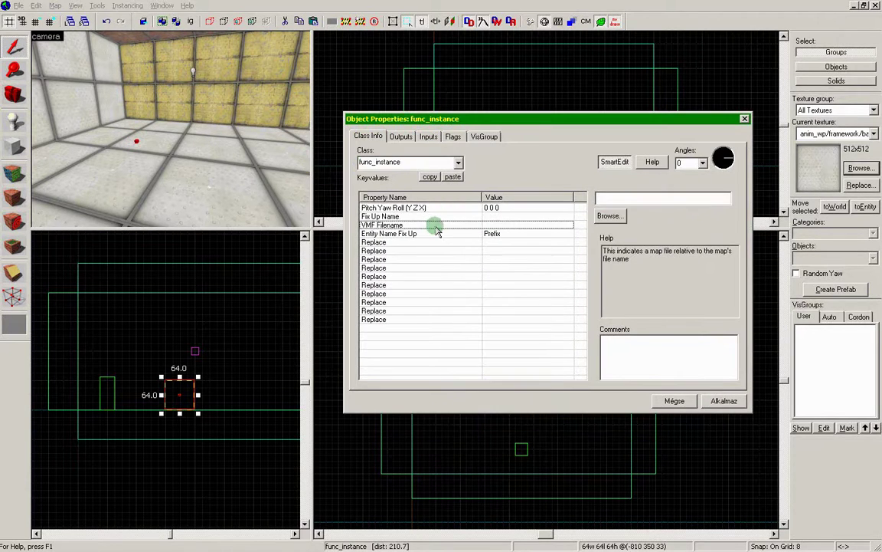
left_click(612, 218)
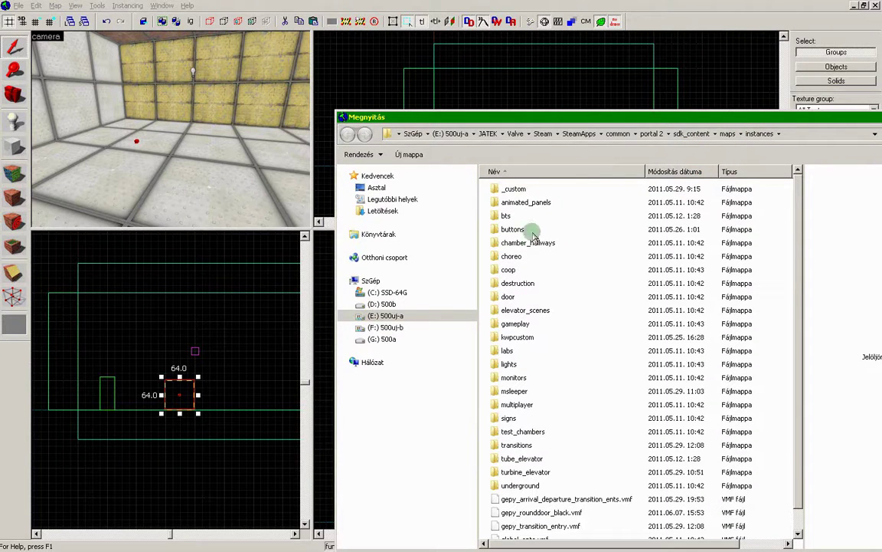
double_click(508, 296)
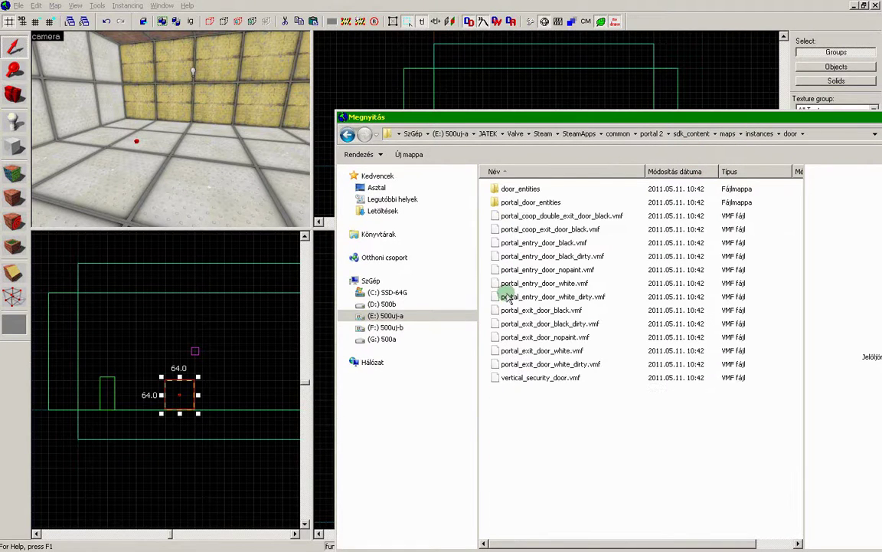
double_click(528, 190)
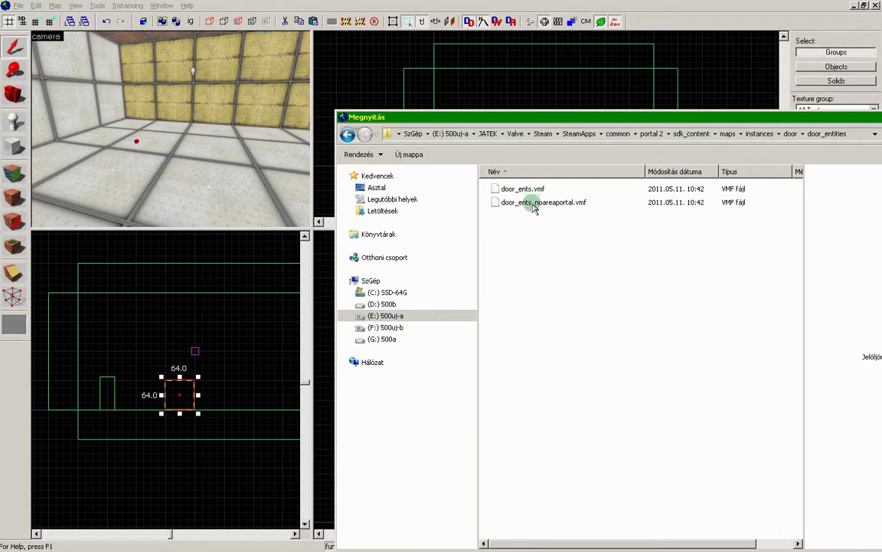
double_click(534, 203)
left_click(724, 401)
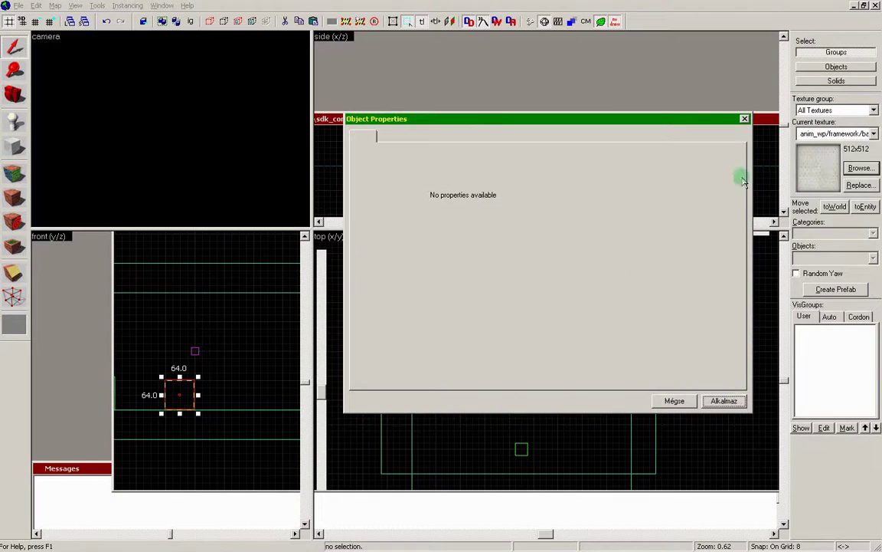
left_click(744, 120)
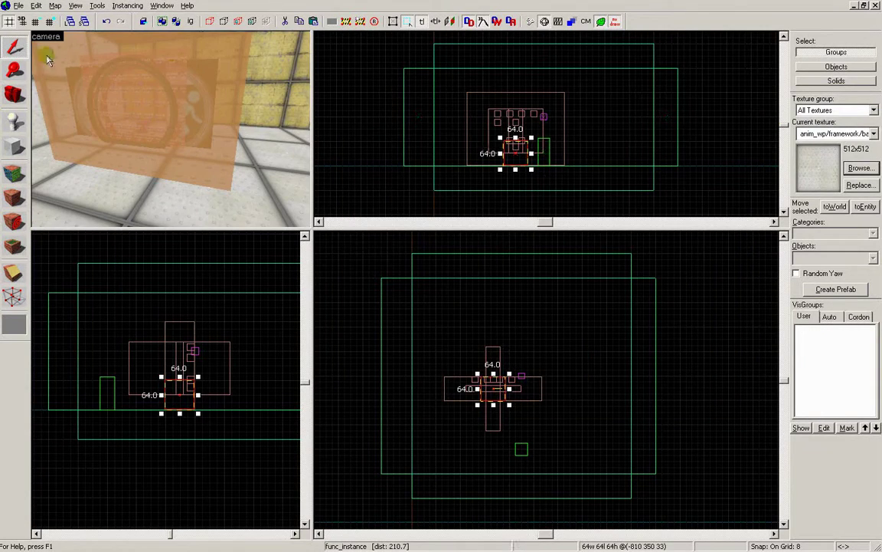
Examine the loaded door instance from both sides in the 3D view
left_click(14, 96)
left_click_drag(51, 115, 170, 130)
key("w")
key("w")
key("w")
key("d")
key("w")
key("a")
key("d")
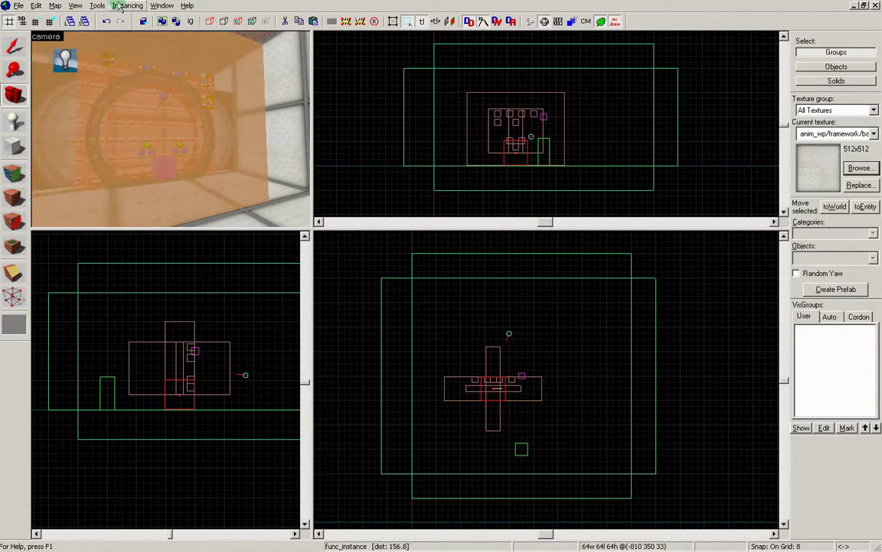
key("s")
Show instance contents in their normal colours, without the tint
left_click(14, 46)
left_click(279, 60)
left_click(128, 6)
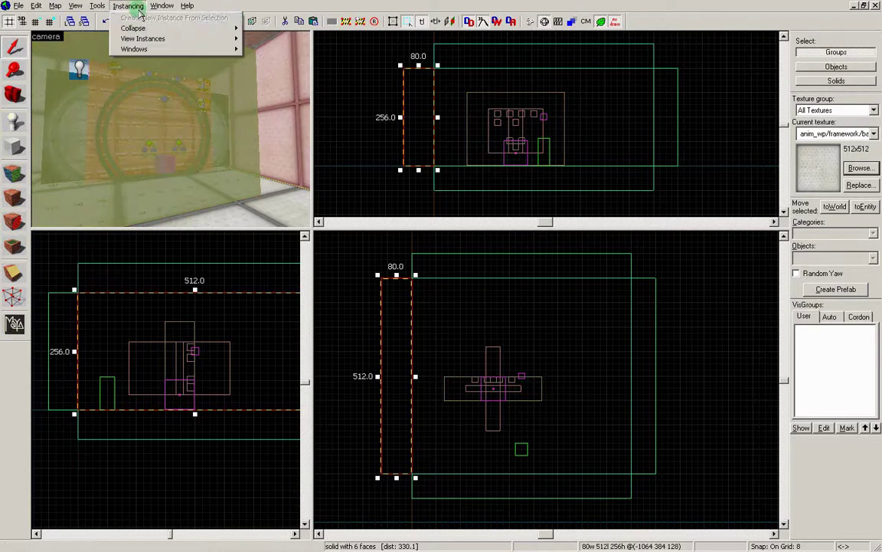
mouse_move(125, 38)
left_click(279, 61)
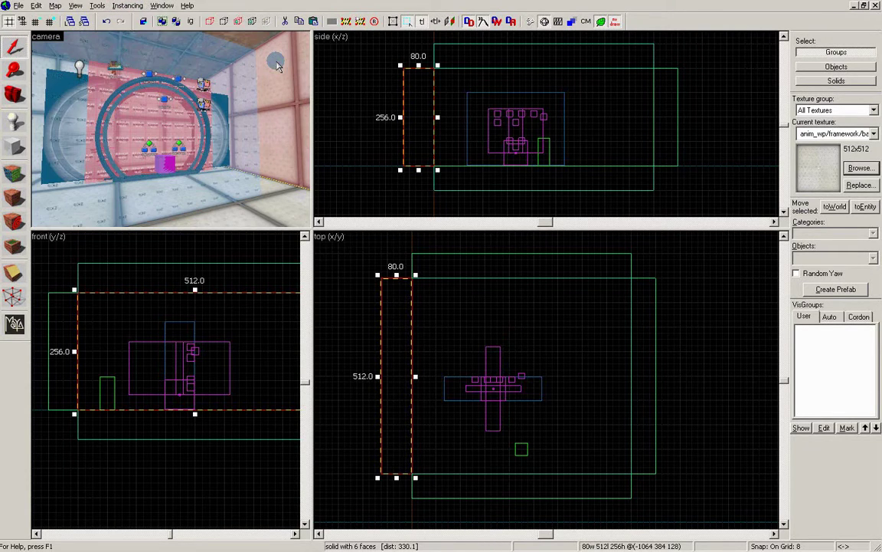
Lower the door instance so its origin sits at floor level, and move it towards the far wall beside the room's corner
left_click(13, 94)
left_click_drag(157, 114, 171, 130)
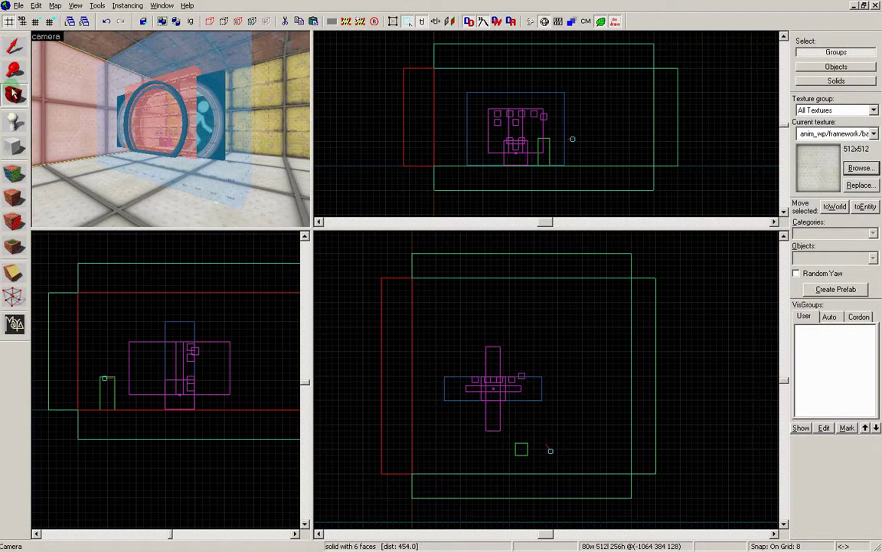
left_click_drag(115, 107, 170, 131)
left_click(14, 47)
left_click(108, 86)
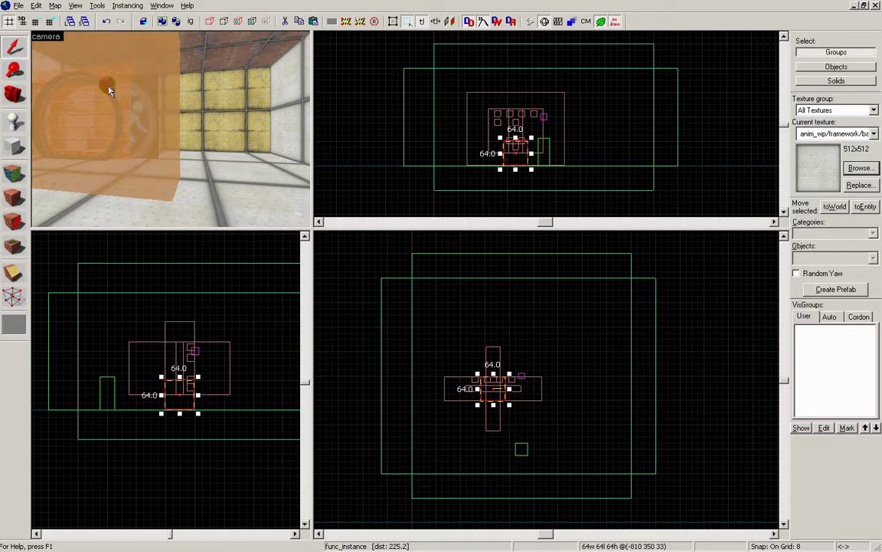
scroll(538, 180, "up", 4)
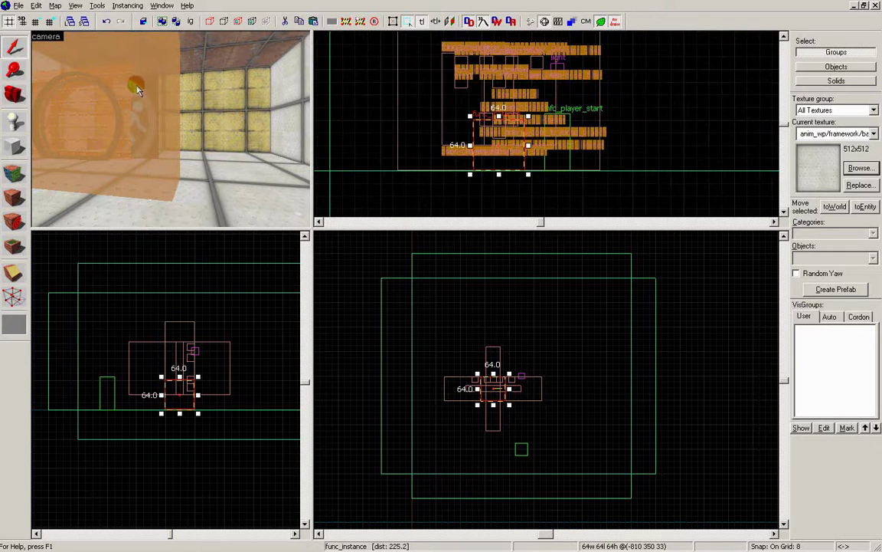
left_click_drag(517, 76, 517, 83)
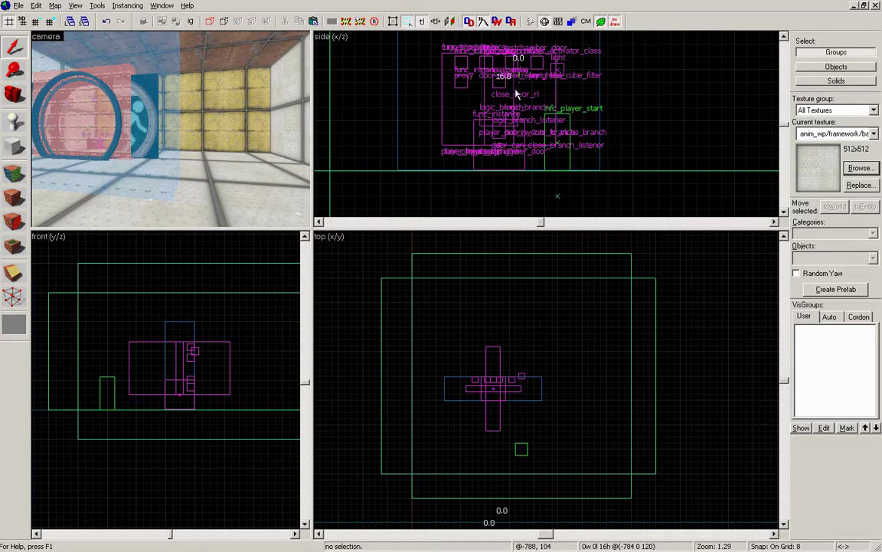
left_click(88, 80)
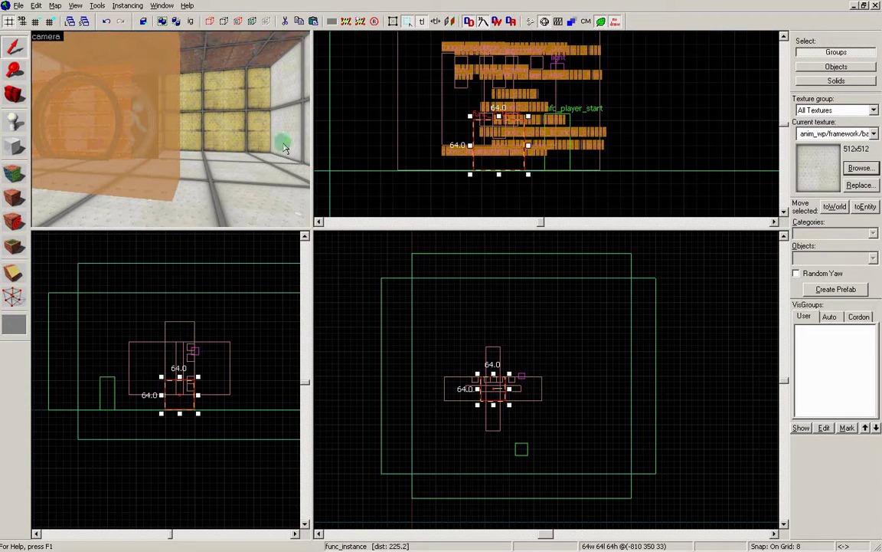
left_click_drag(497, 131, 482, 153)
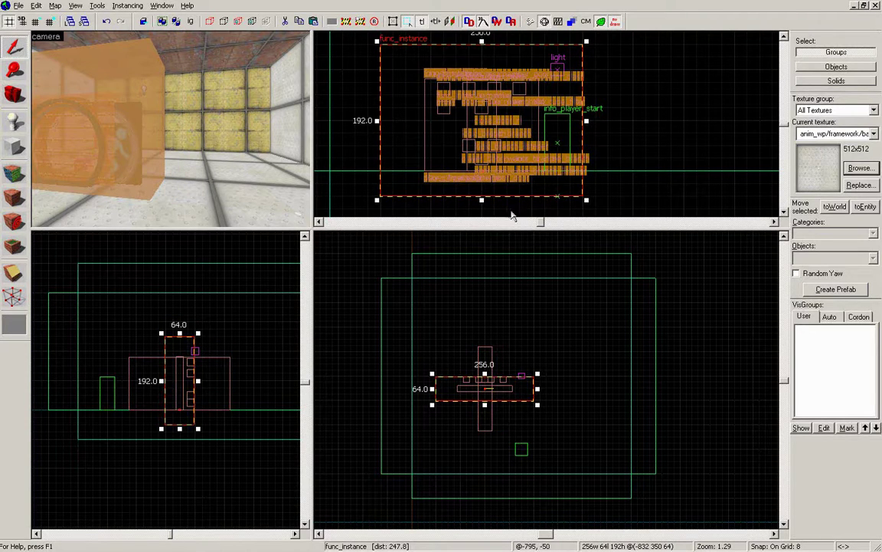
left_click_drag(485, 393, 458, 327)
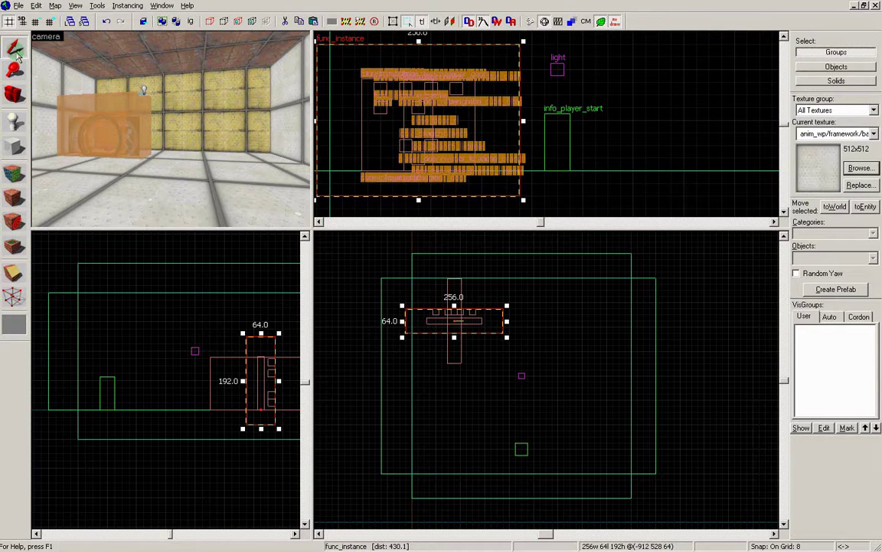
Clone the door instance beside the original and set the copy's VMF file to portal_door_frame_black.vmf from the portal_door_entities folder
left_click_drag(486, 318, 578, 317, "shift")
double_click(210, 133)
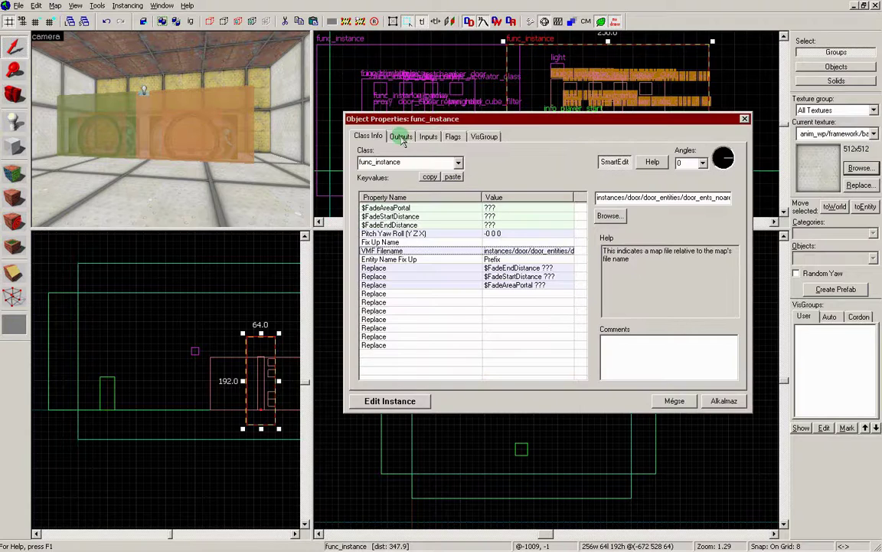
left_click(609, 215)
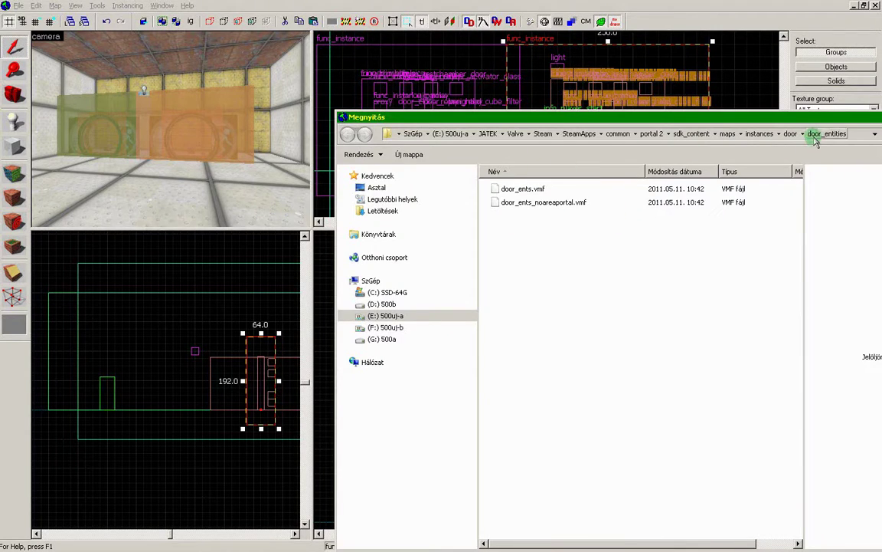
left_click(793, 135)
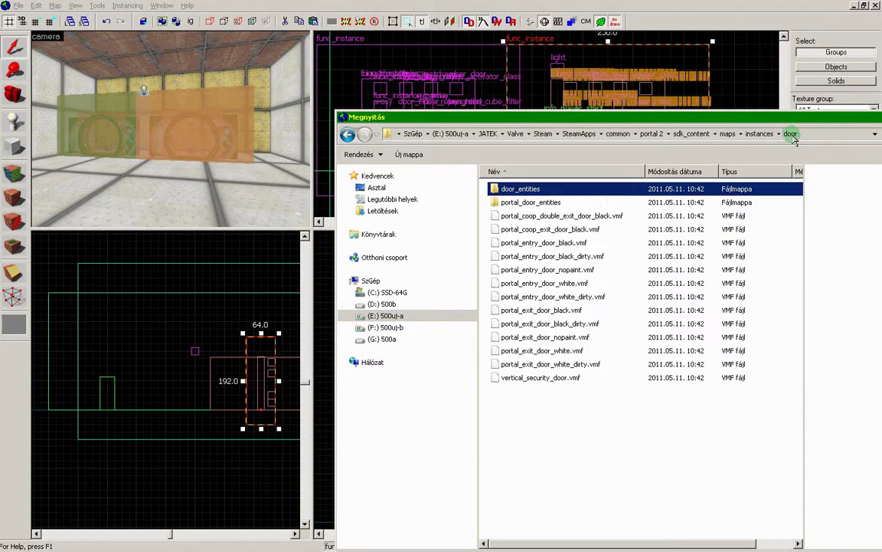
double_click(541, 203)
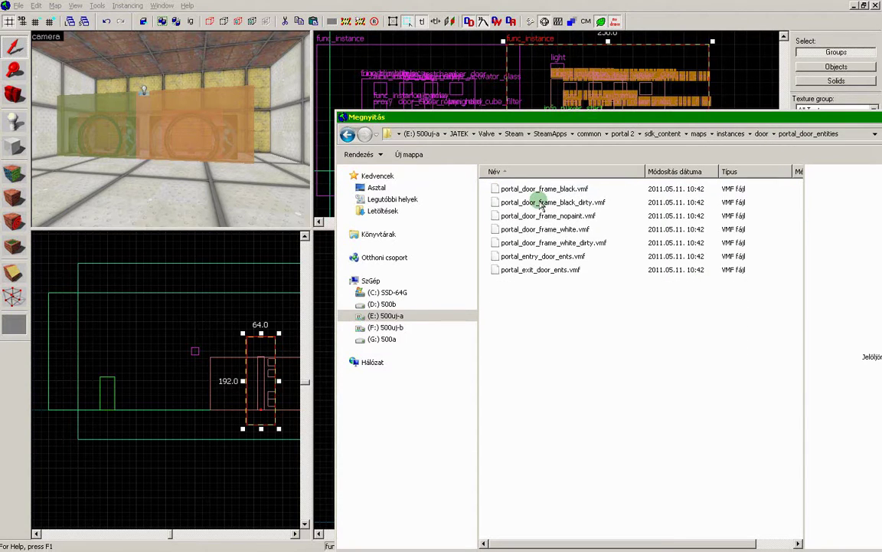
left_click(553, 189)
key("Return")
left_click(724, 401)
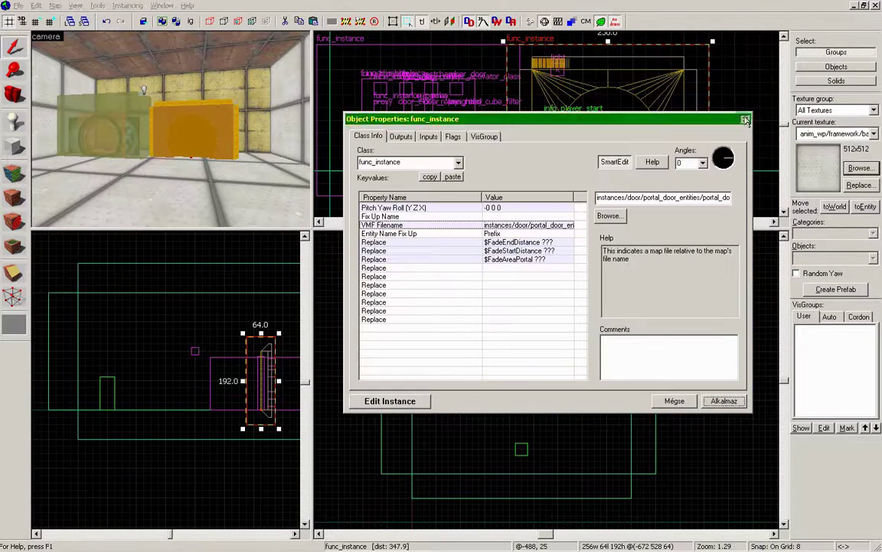
left_click(745, 120)
Collapse the black door frame instance into the main map
left_click(14, 50)
left_click(220, 139)
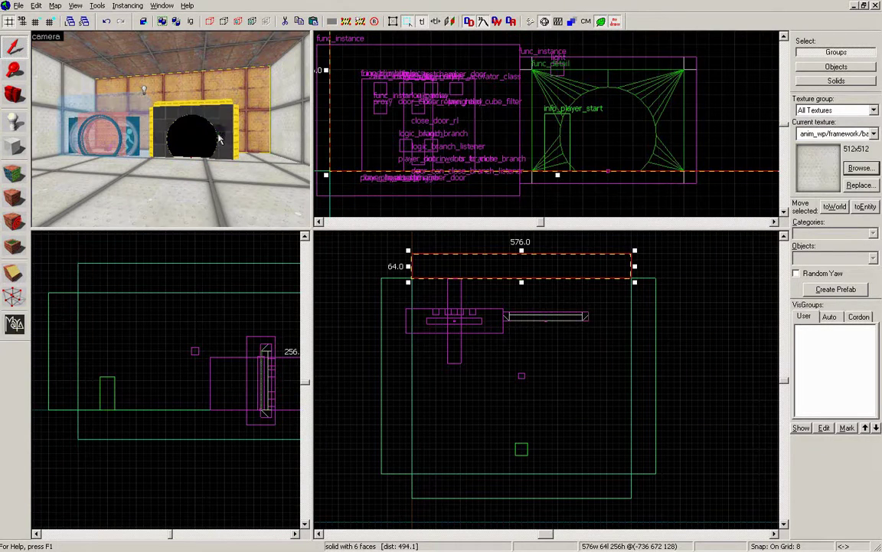
left_click(14, 95)
mouse_move(61, 81)
left_mouse_down()
mouse_move(171, 132)
mouse_move(61, 80)
left_mouse_up()
key("w")
left_click(18, 49)
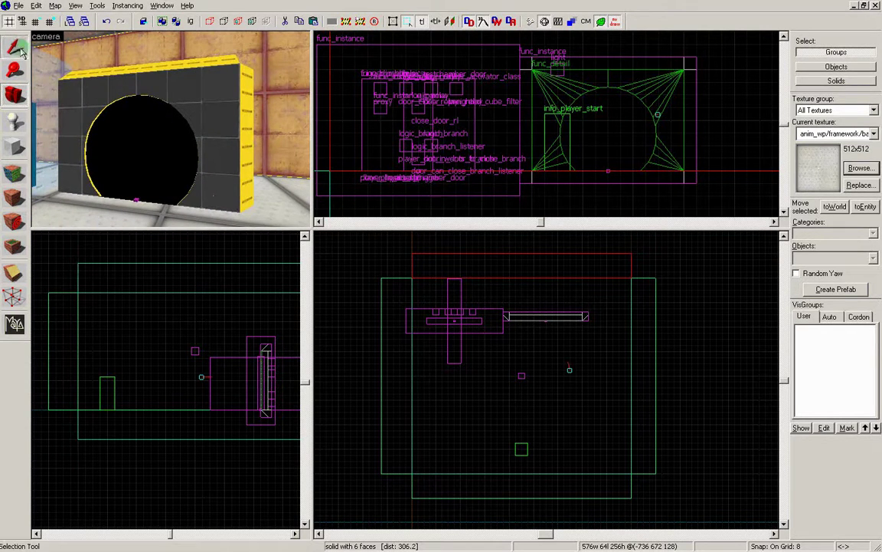
left_click(209, 102)
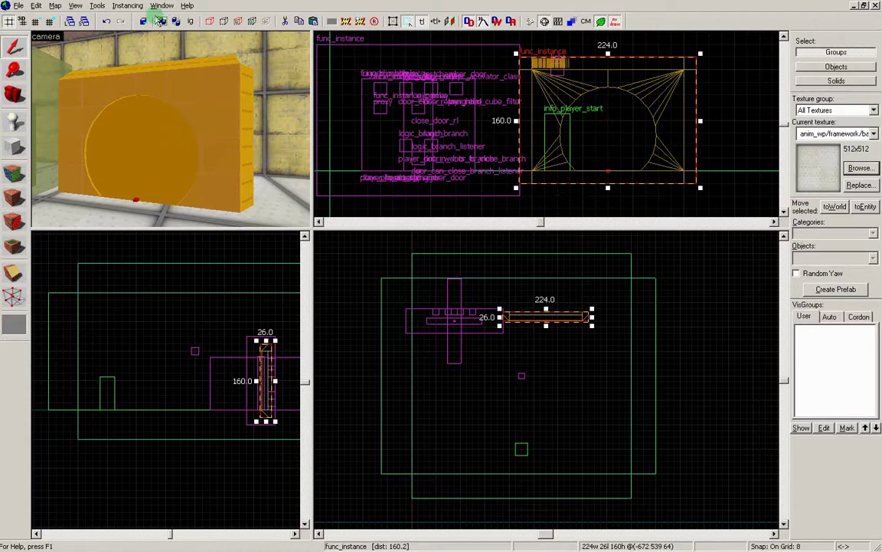
left_click(127, 5)
mouse_move(130, 25)
left_click(230, 25)
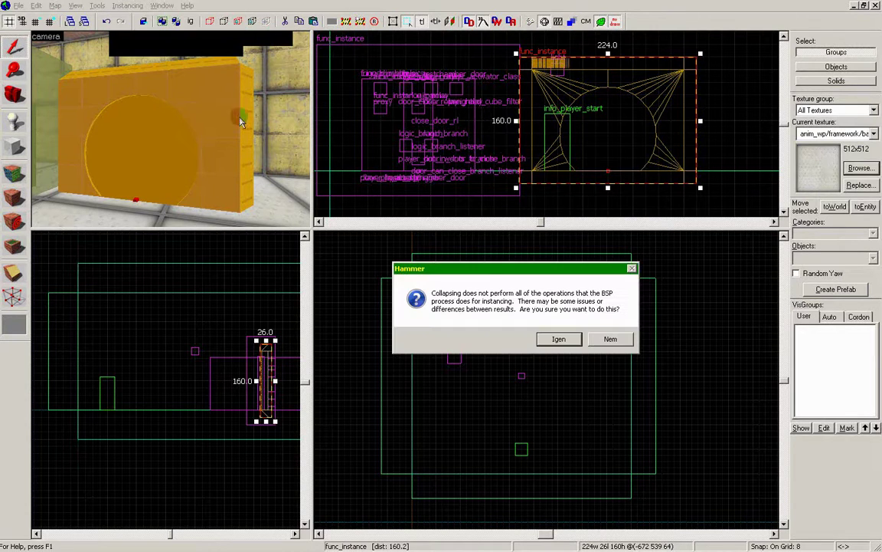
left_click(566, 341)
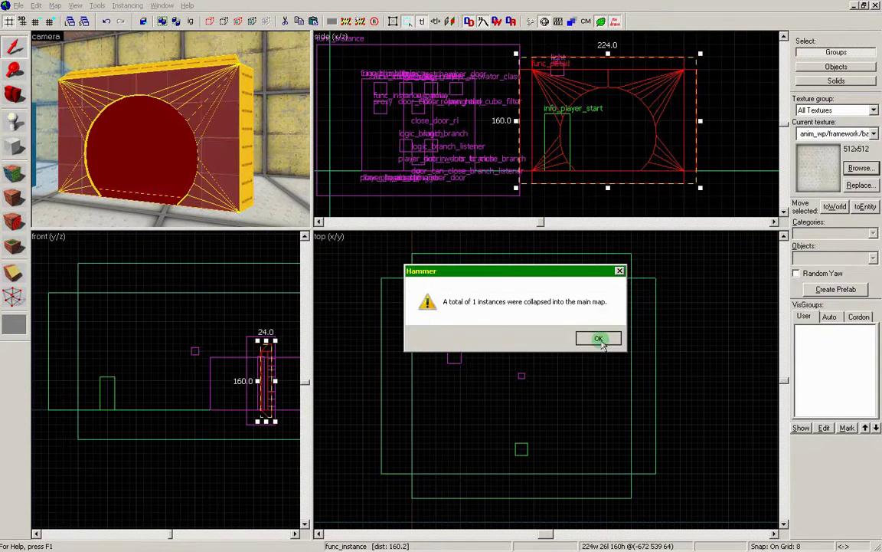
left_click(600, 340)
Delete the surplus brushes around the collapsed door frame: the backing block, one outer side, the top and the bottom
left_click(145, 142)
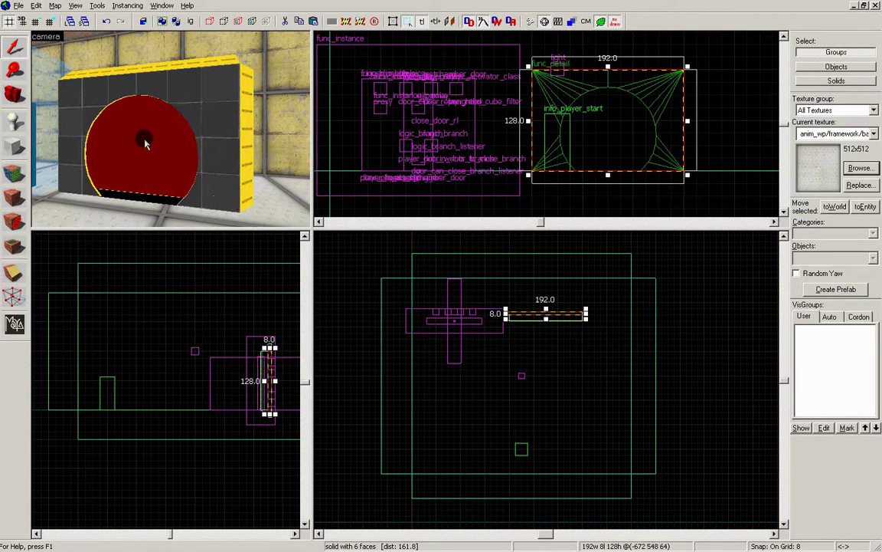
key("Delete")
left_click(247, 114)
key("Delete")
left_click(202, 64)
key("Delete")
left_click(140, 196)
key("Delete")
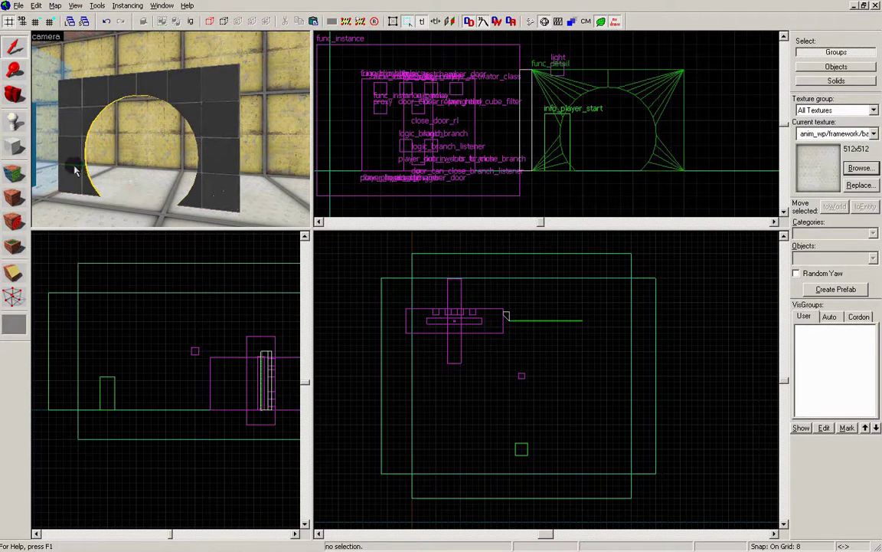
Delete the last surplus side brush, 16 units wide, between the frame and the door instance
key("z")
key("w")
key("w")
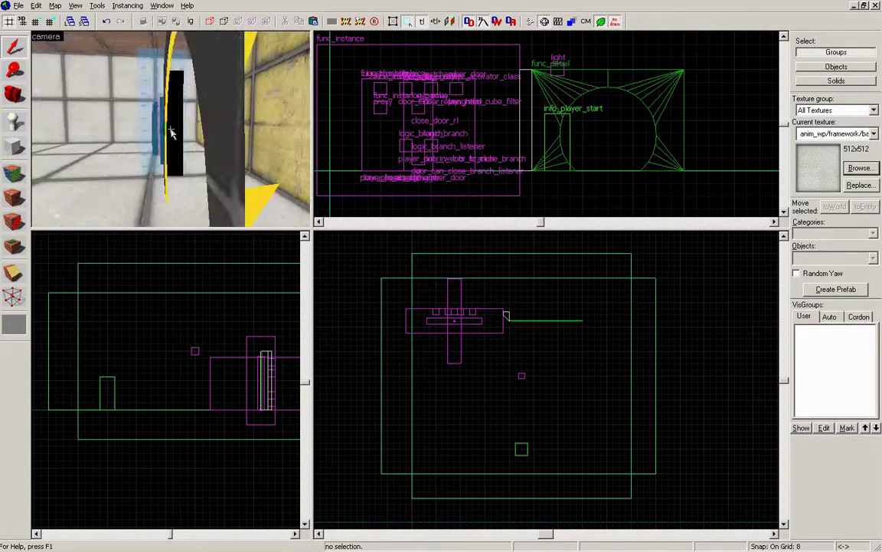
left_click(171, 131)
key("Delete")
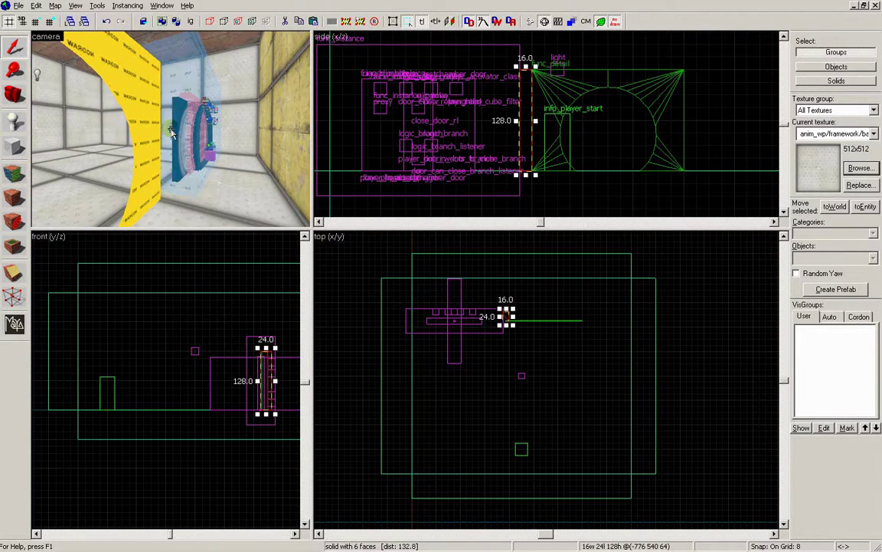
key("w")
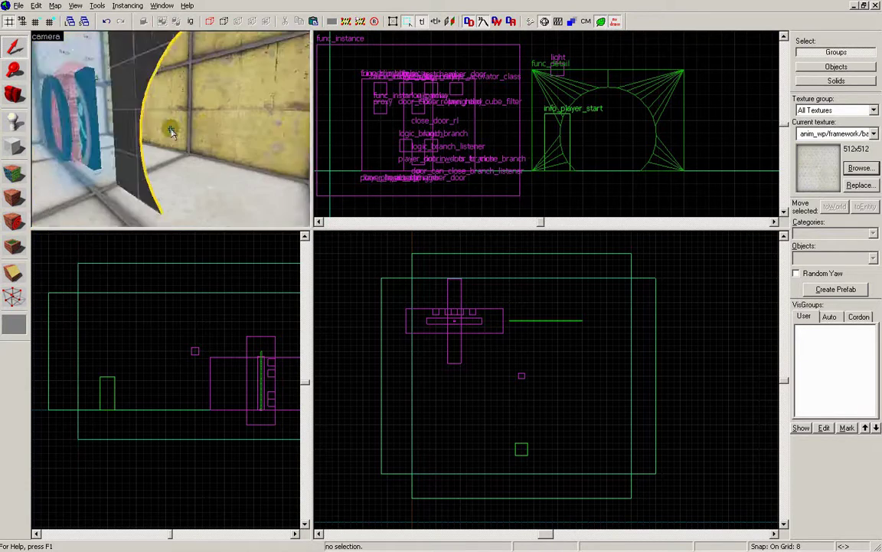
Move the black func_detail frame onto the door instance, centred on the door and flush with its front face
left_click(171, 131)
key("s")
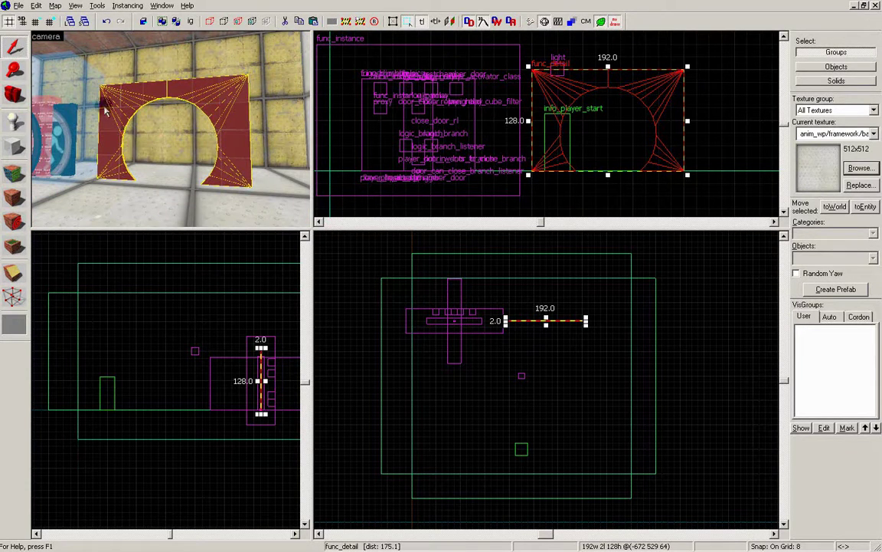
key("z")
key("a")
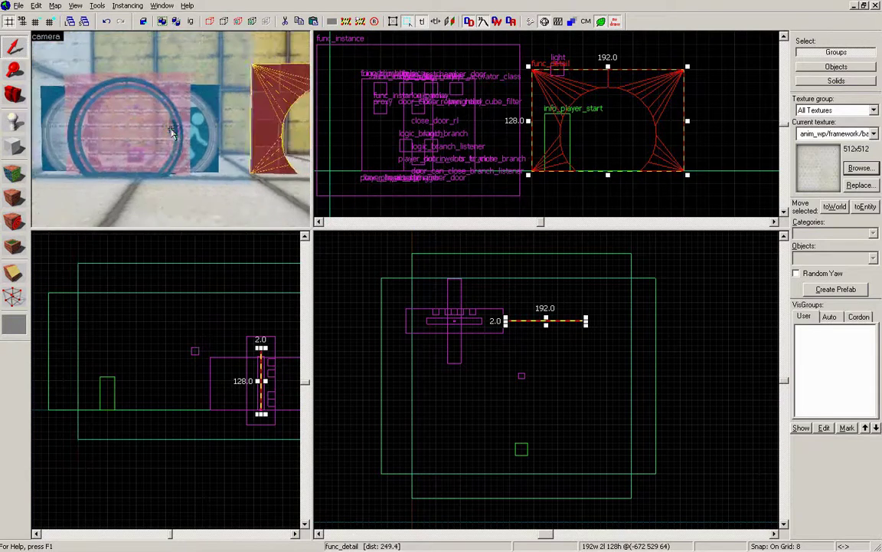
key("w")
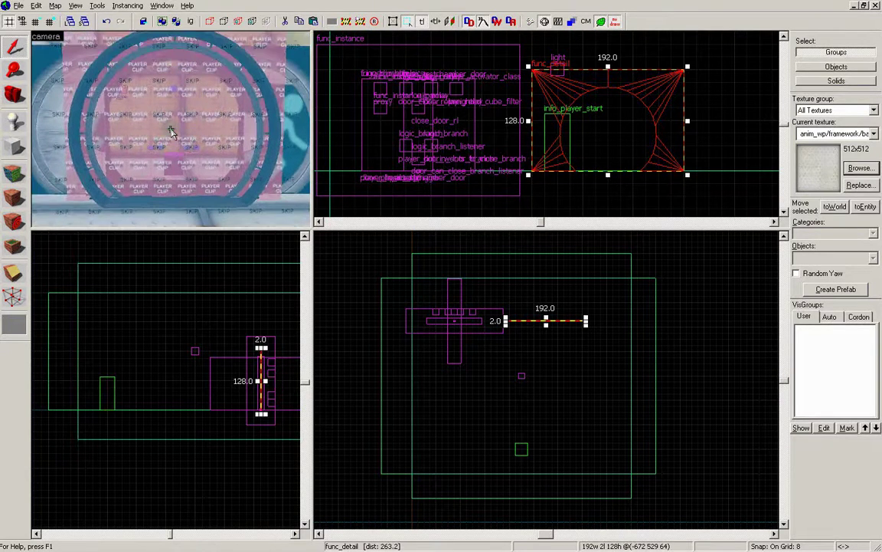
left_click_drag(623, 128, 431, 127)
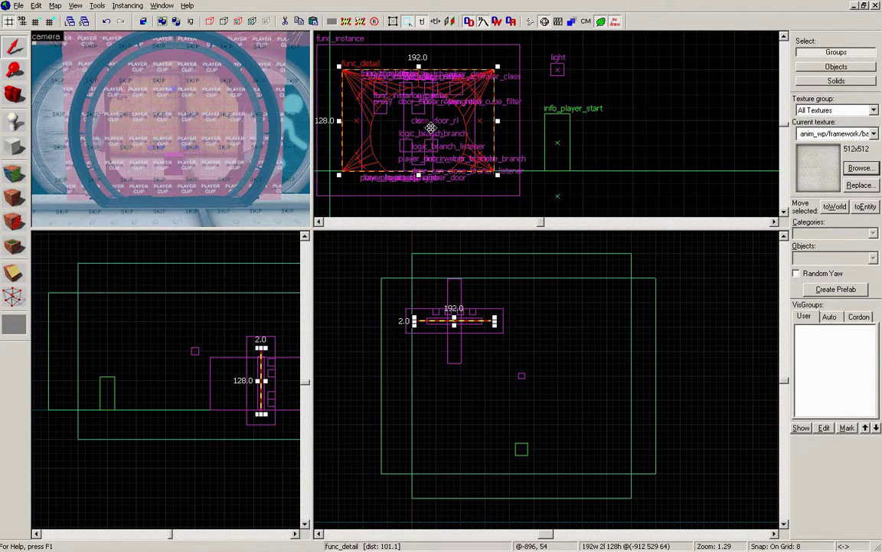
scroll(479, 330, "up", 2)
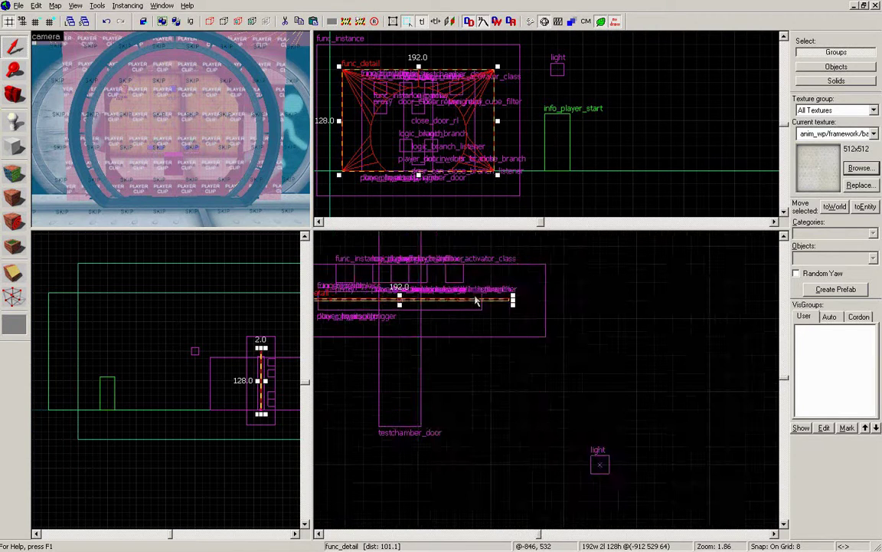
left_click_drag(475, 299, 475, 318)
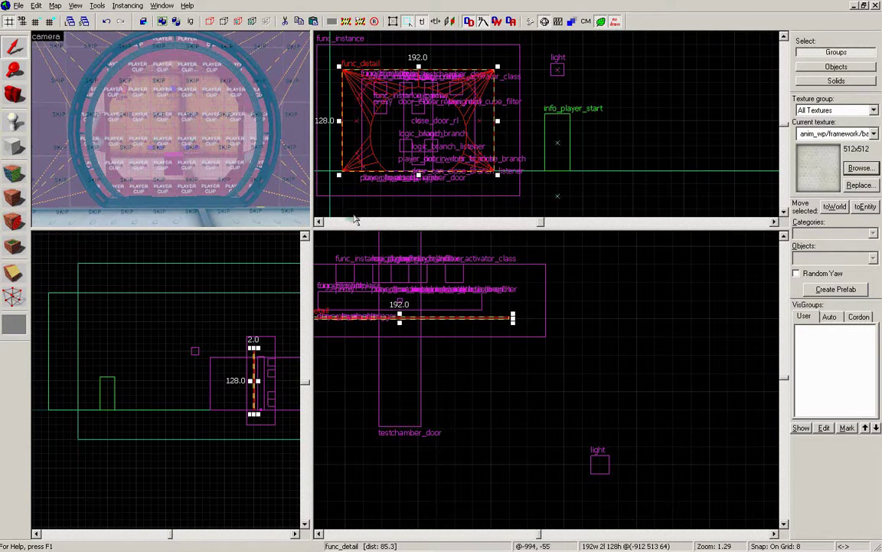
Clone the black frame to the rear face of the door instance and check the doorway from the side
left_click_drag(475, 316, 373, 282)
left_click(498, 283)
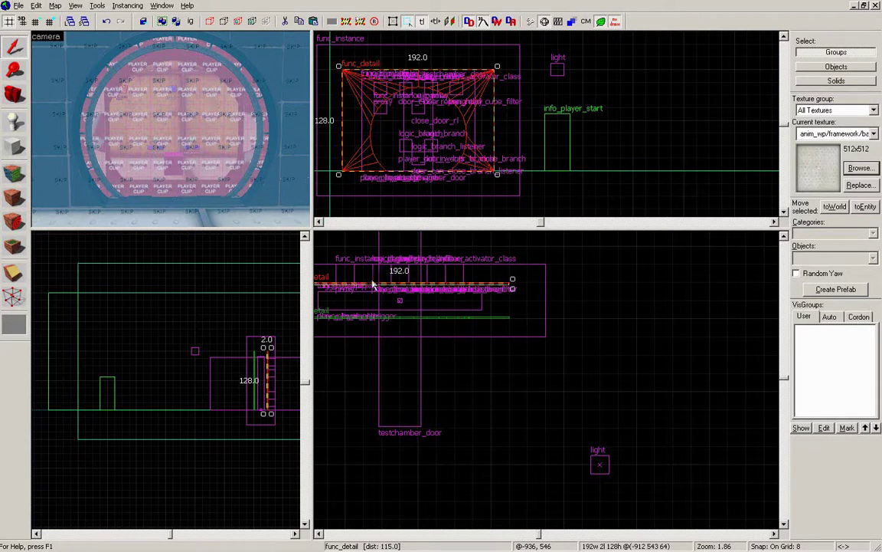
left_click(18, 100)
key("d")
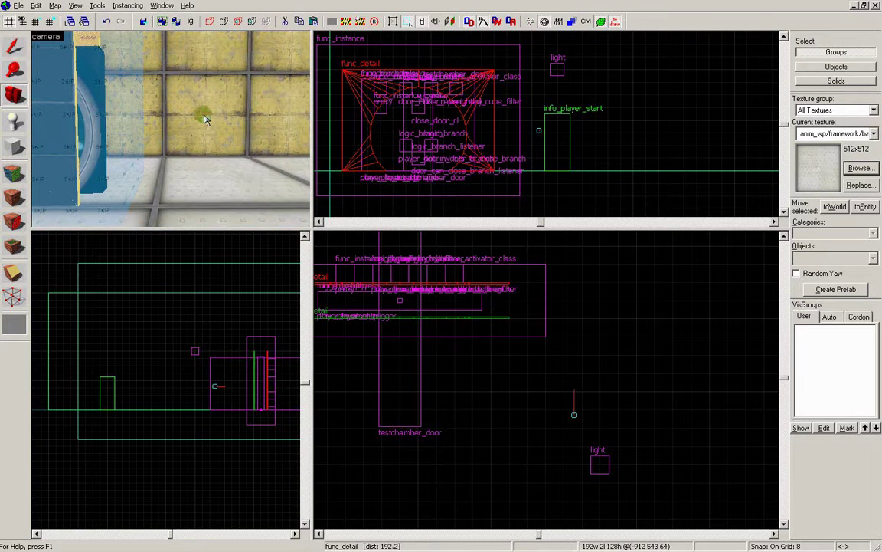
left_click_drag(195, 121, 171, 131)
key("d")
key("d")
key("a")
key("a")
key("shift+s")
Delete the door instance and both black frames from the room
left_click(152, 116)
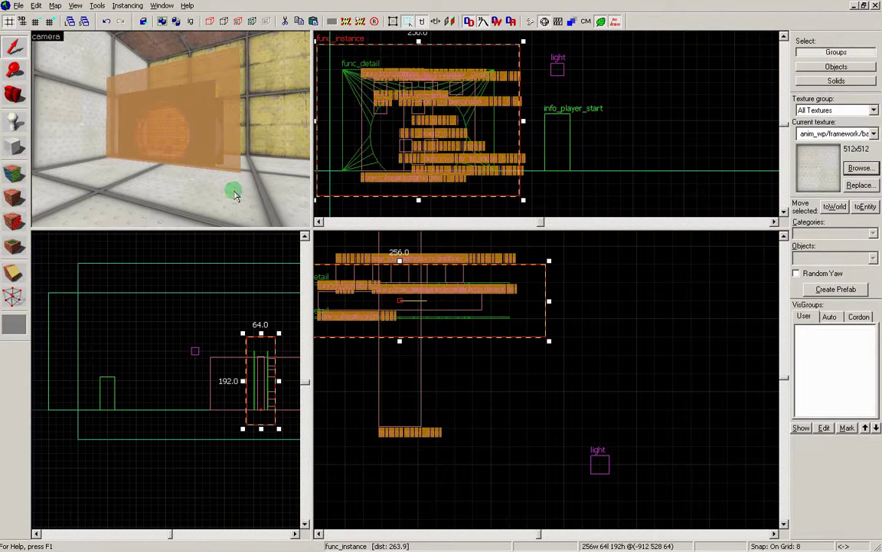
key("Delete")
left_click(199, 135)
key("Delete")
left_click(199, 136)
key("Delete")
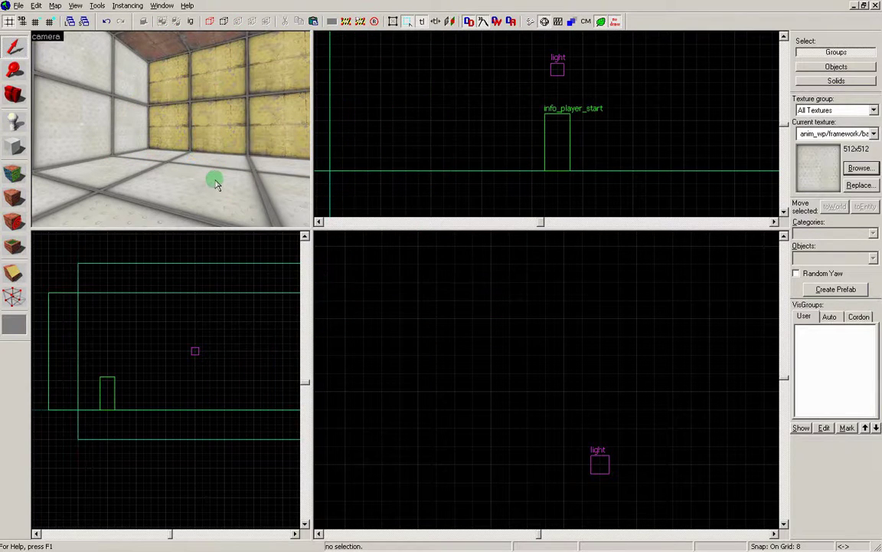
Place a new func_instance entity on the room's floor near the yellow walls
left_click(14, 120)
left_click(161, 176)
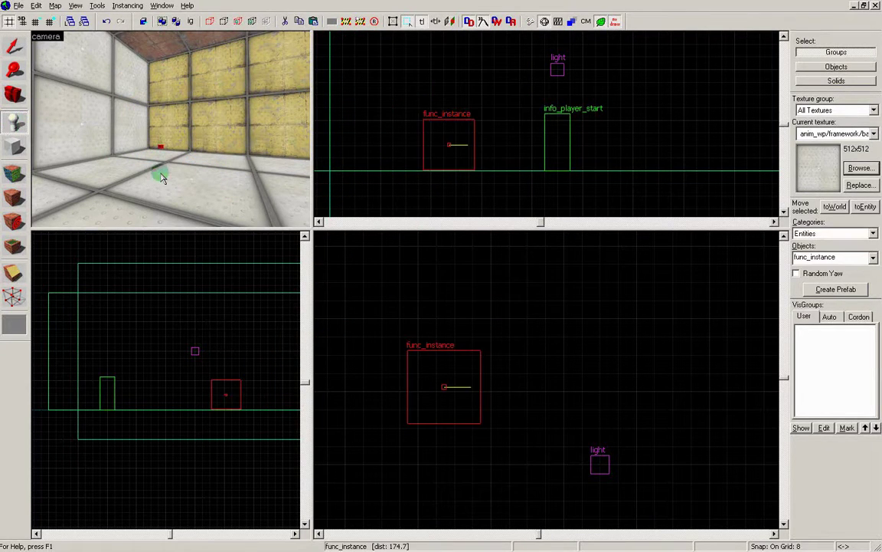
left_click(13, 48)
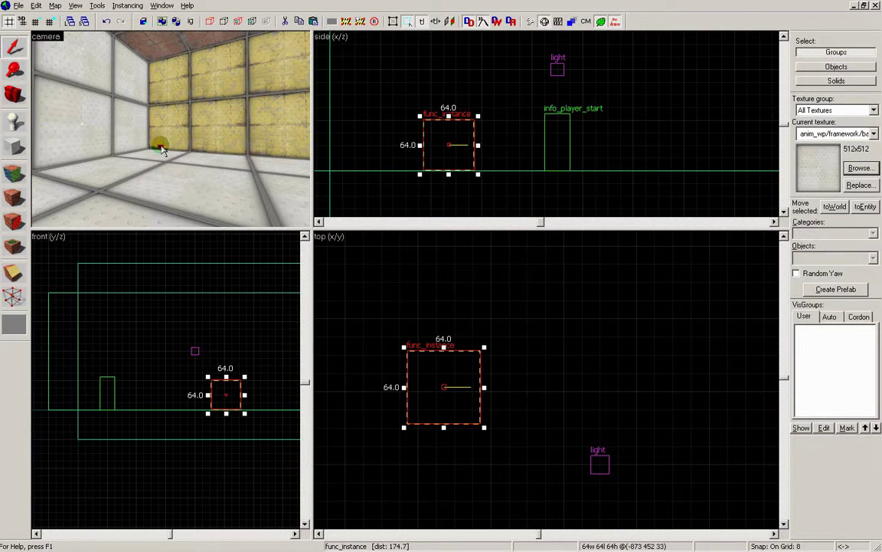
Set the new instance's VMF file to gepy_rounddoor_black.vmf from the instances folder
double_click(160, 148)
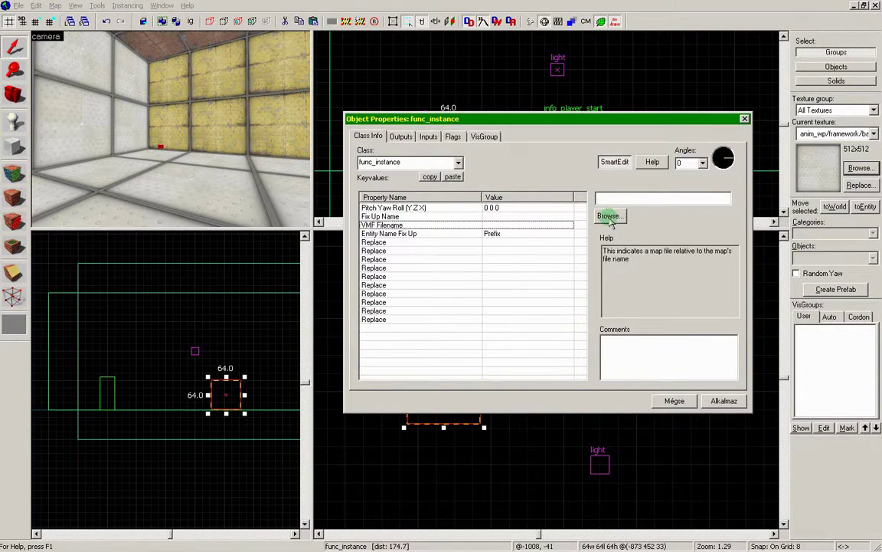
left_click(610, 216)
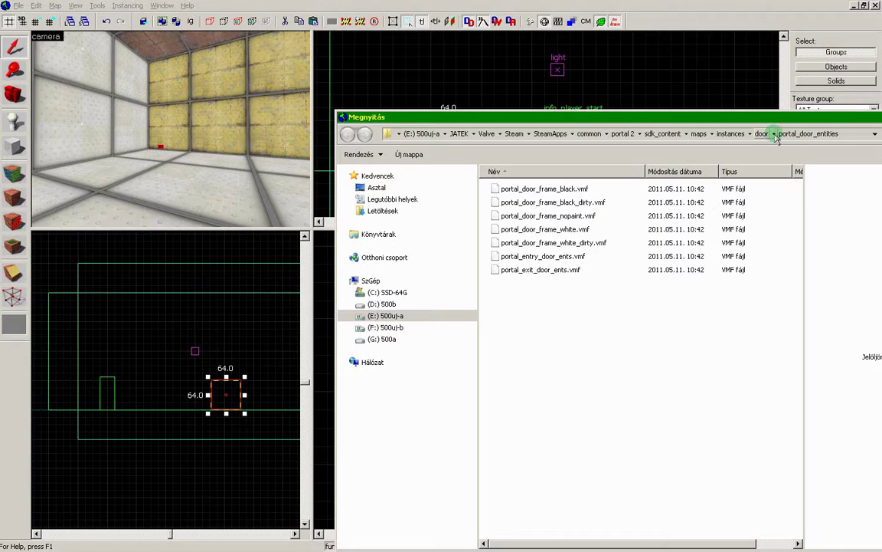
left_click(732, 134)
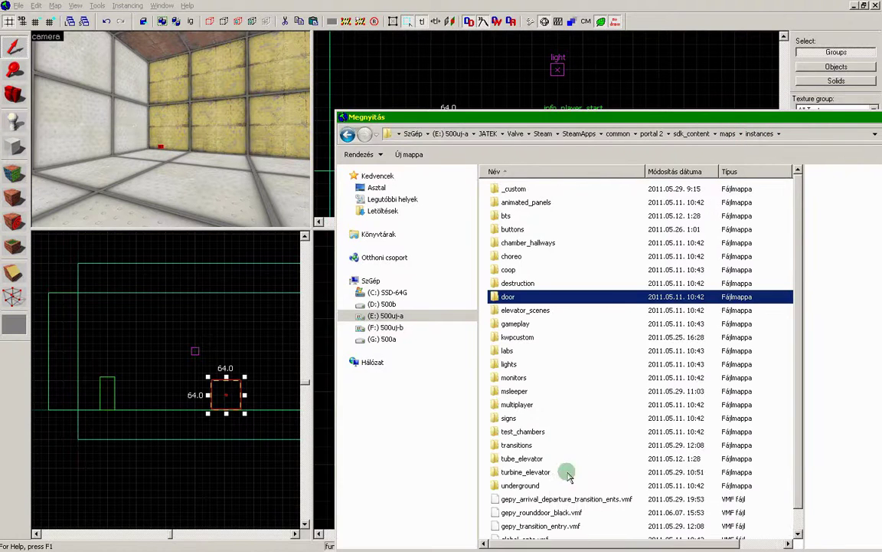
left_click(546, 514)
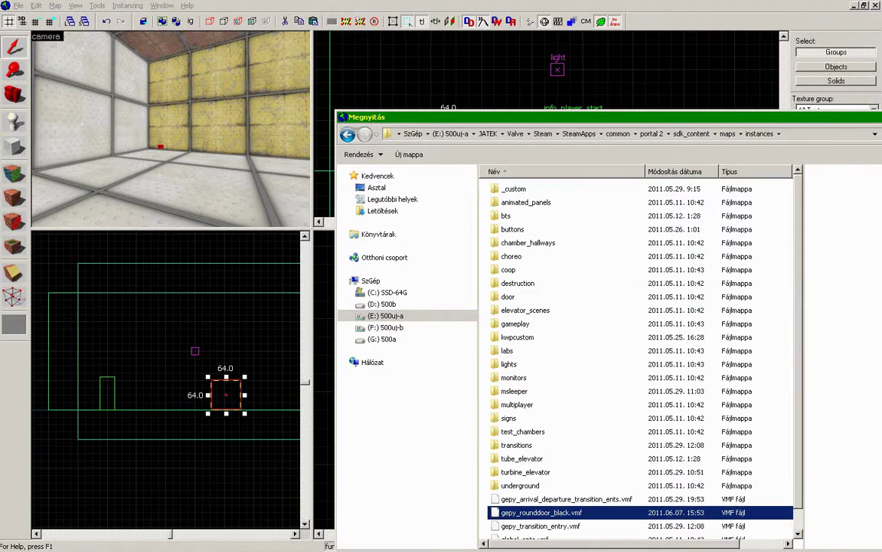
key("Return")
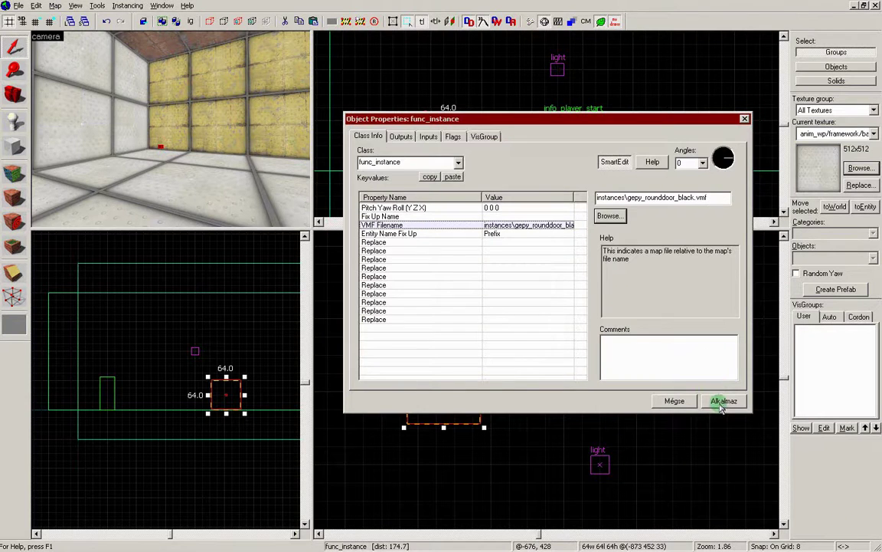
left_click(721, 402)
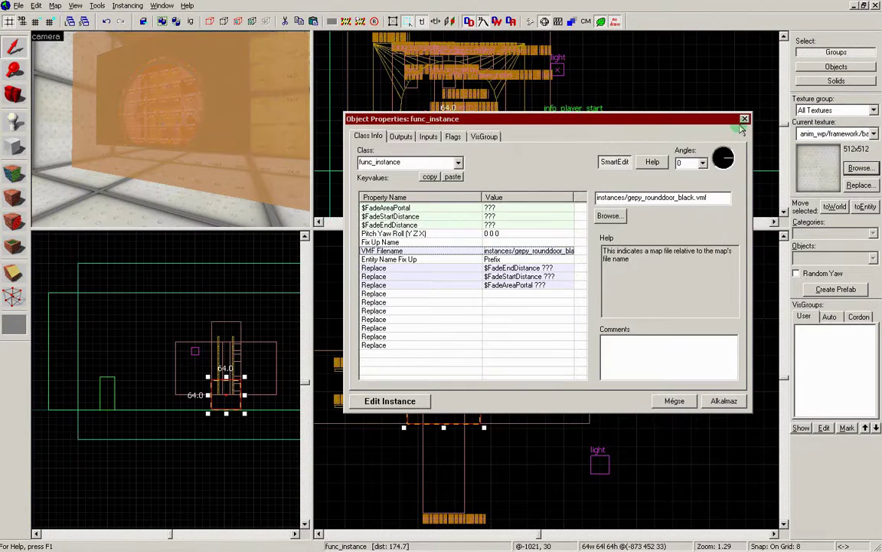
left_click(744, 119)
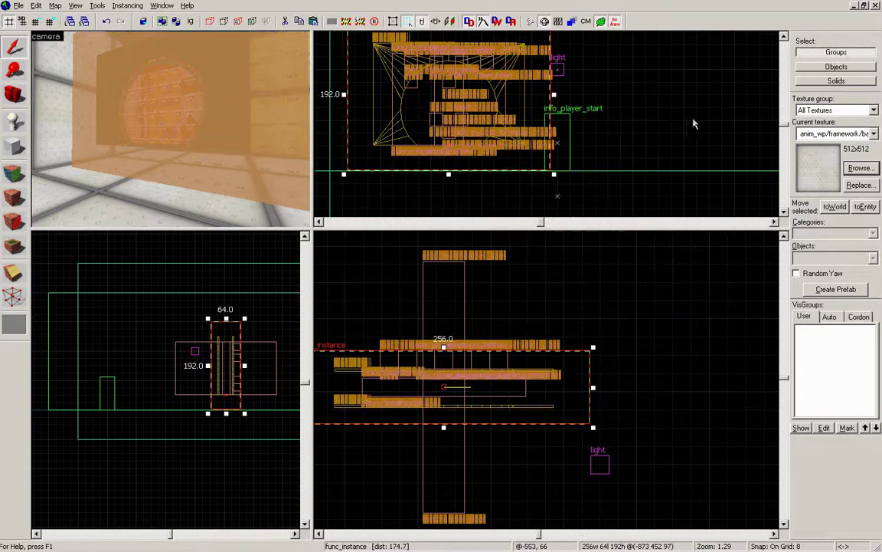
Lower the round door instance to floor level, align its frame with the side wall, and move it towards the far wall
left_click(17, 47)
left_click_drag(456, 88, 454, 111)
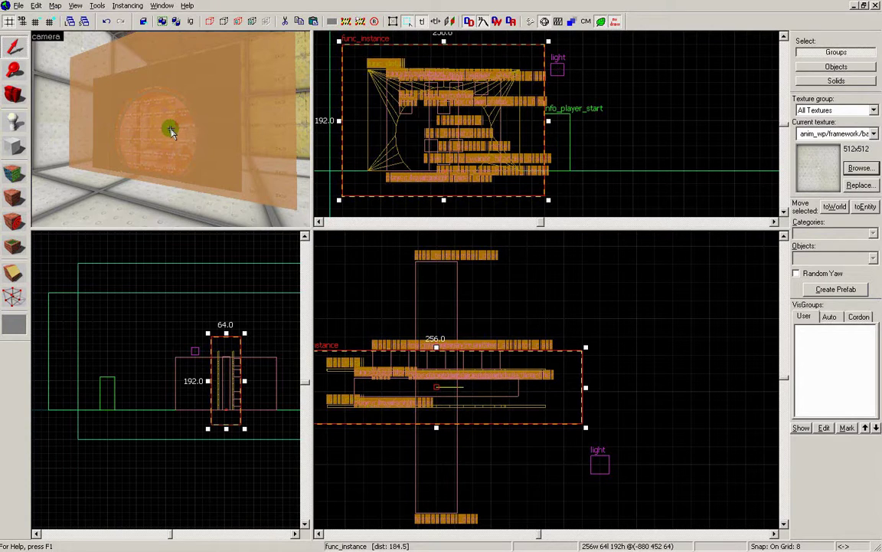
key("z")
key("a")
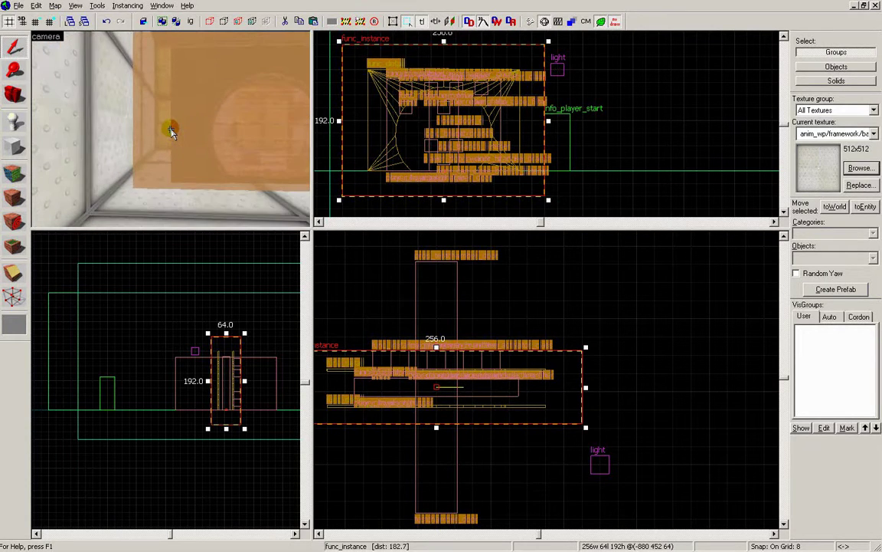
key("z")
left_click_drag(430, 131, 392, 131)
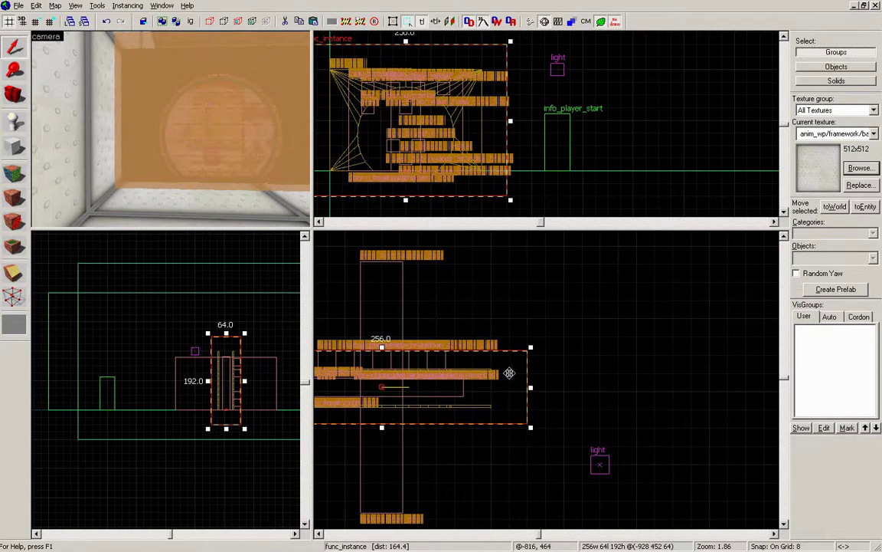
scroll(509, 373, "down", 3)
left_click_drag(478, 381, 478, 329)
Clone the round door instance twice along the far wall, spacing the three doors edge to edge 192 units apart
left_click_drag(466, 330, 724, 335)
left_click(14, 95)
mouse_move(138, 126)
left_mouse_down()
mouse_move(171, 131)
mouse_move(153, 125)
left_mouse_up()
left_click(13, 45)
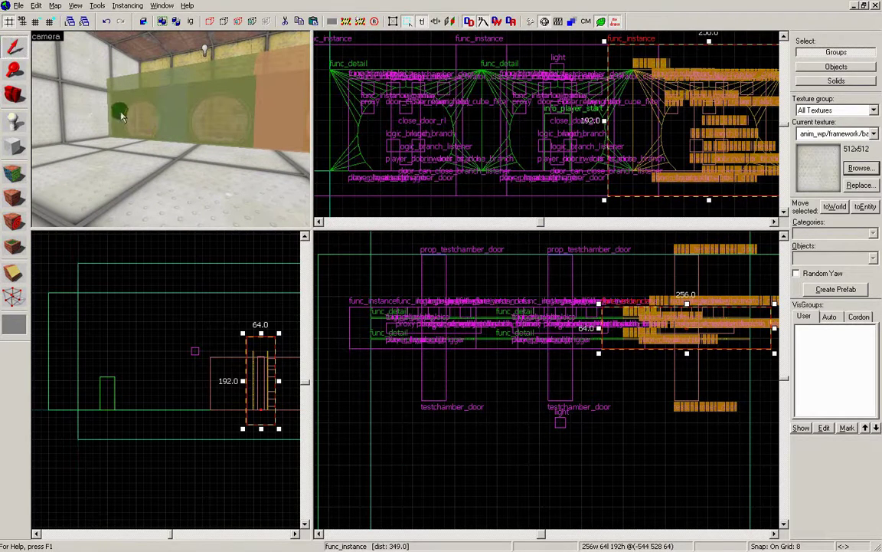
left_click(137, 108)
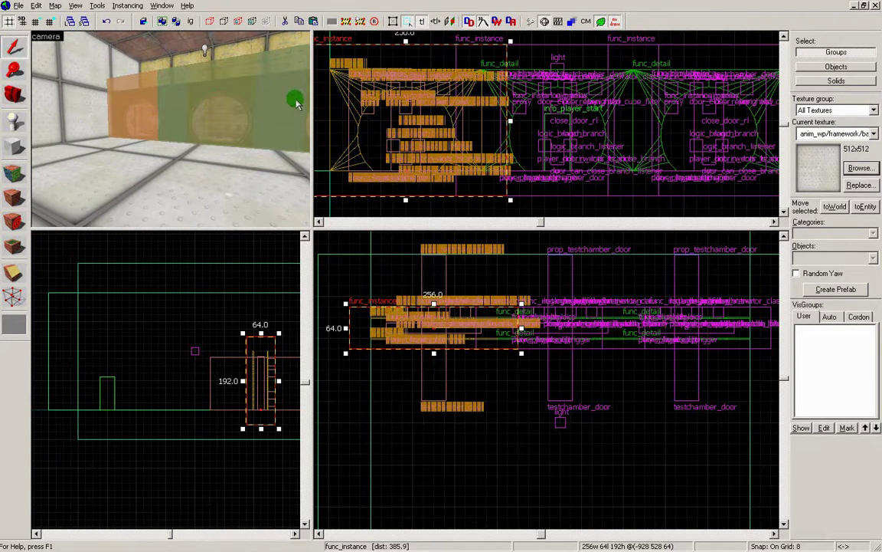
left_click(219, 104, "ctrl")
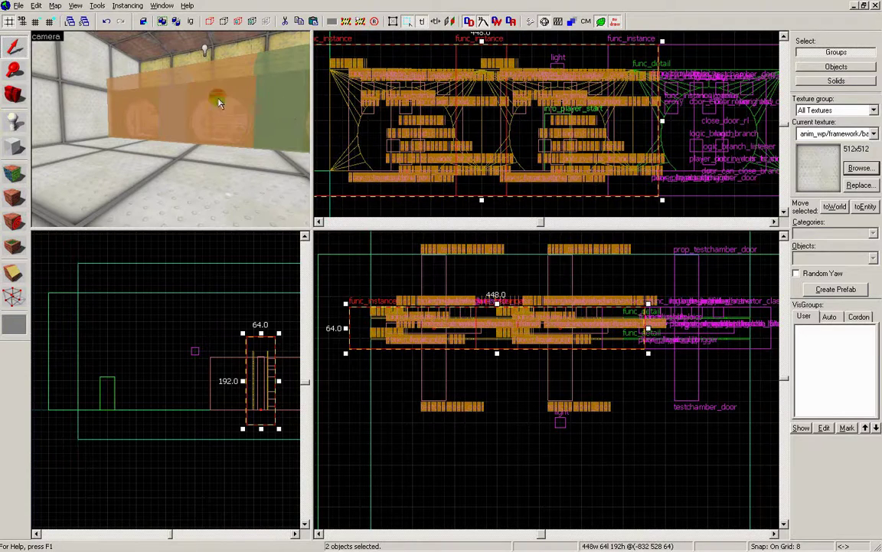
left_click(305, 129, "ctrl")
key("alt+Return")
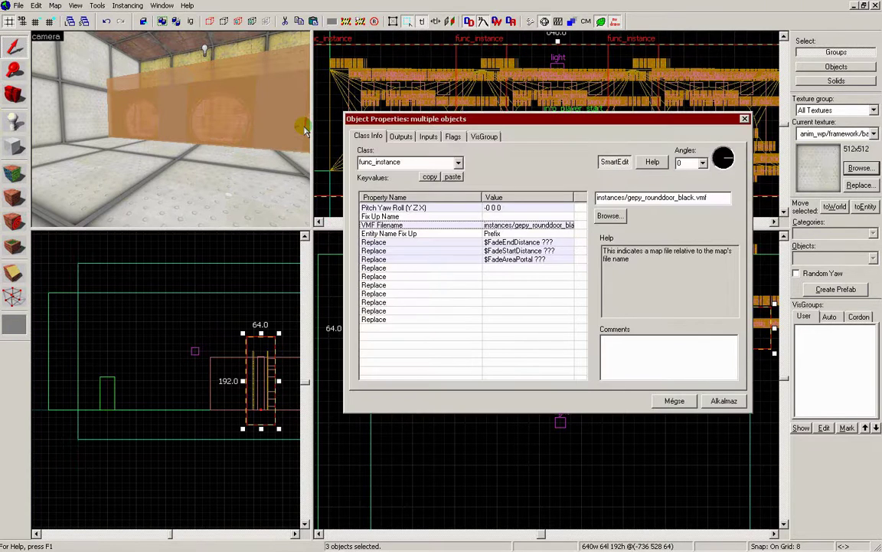
left_click(495, 216)
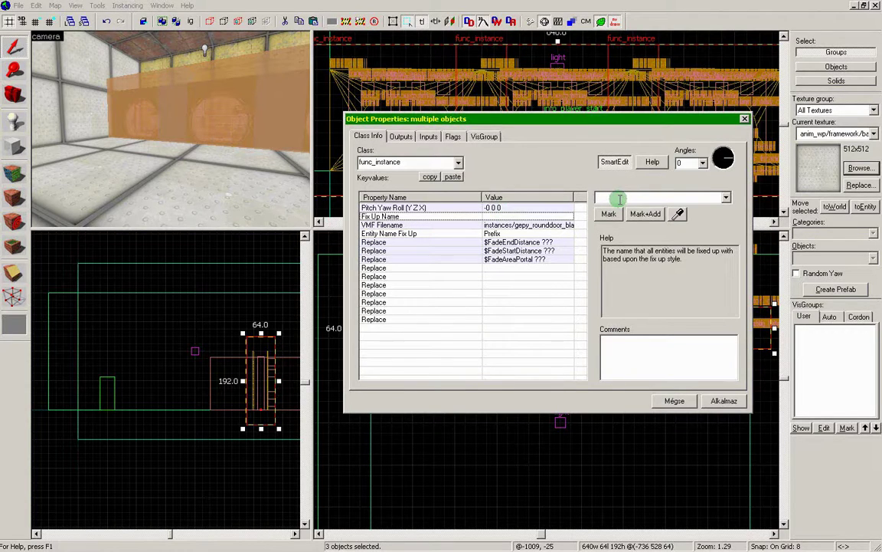
type("@door_1")
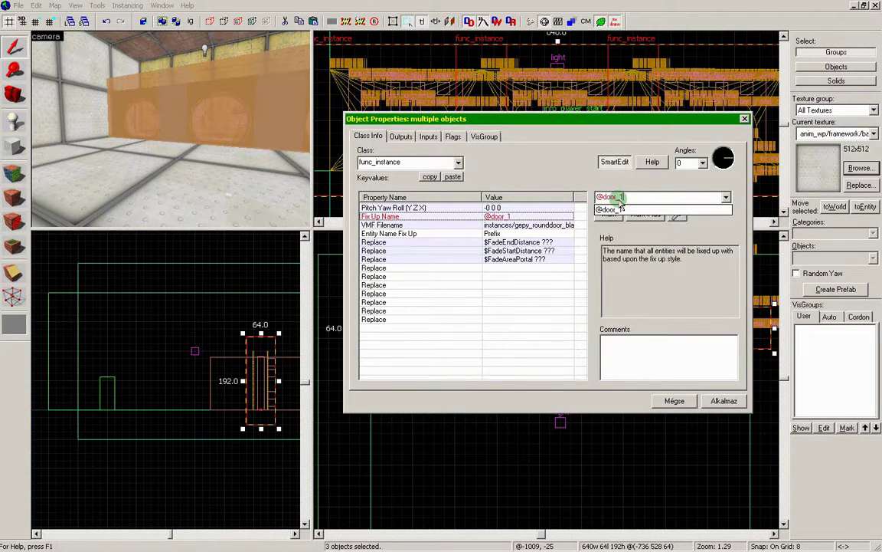
left_click(720, 402)
left_click(720, 402)
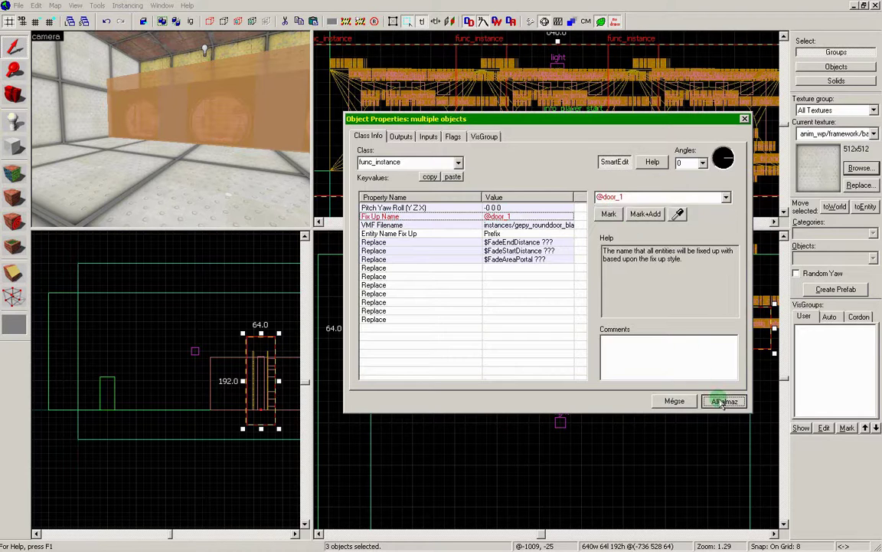
left_click(250, 84)
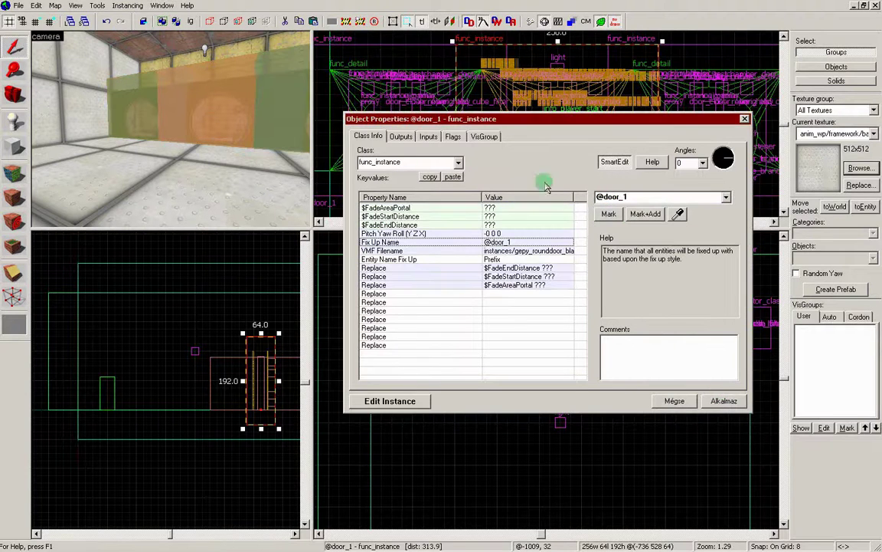
double_click(632, 199)
left_click_drag(619, 196, 633, 197)
type("2")
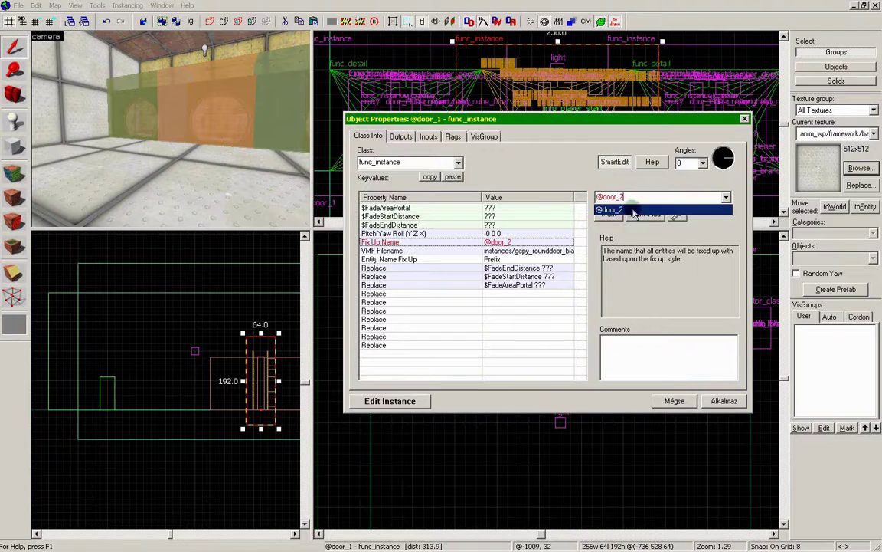
left_click(282, 163)
left_click(304, 141)
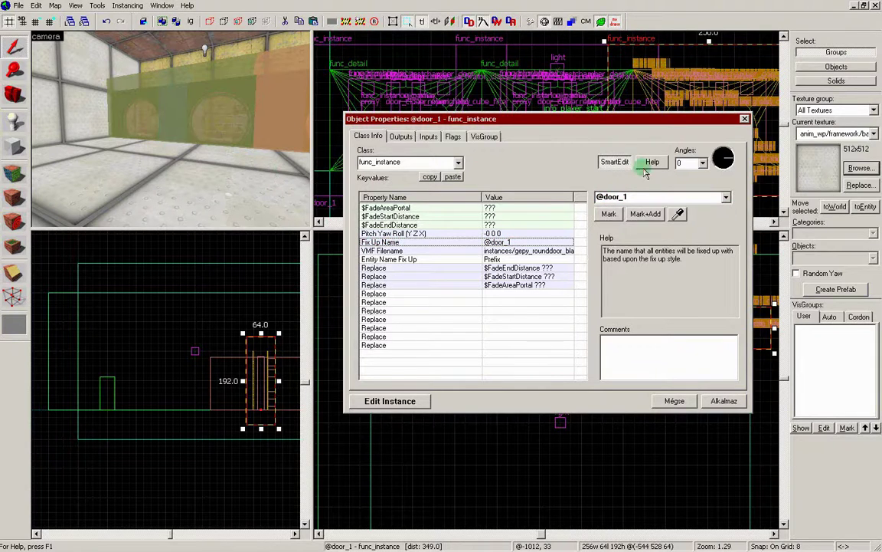
double_click(632, 197)
left_click_drag(622, 197, 637, 197)
type("3")
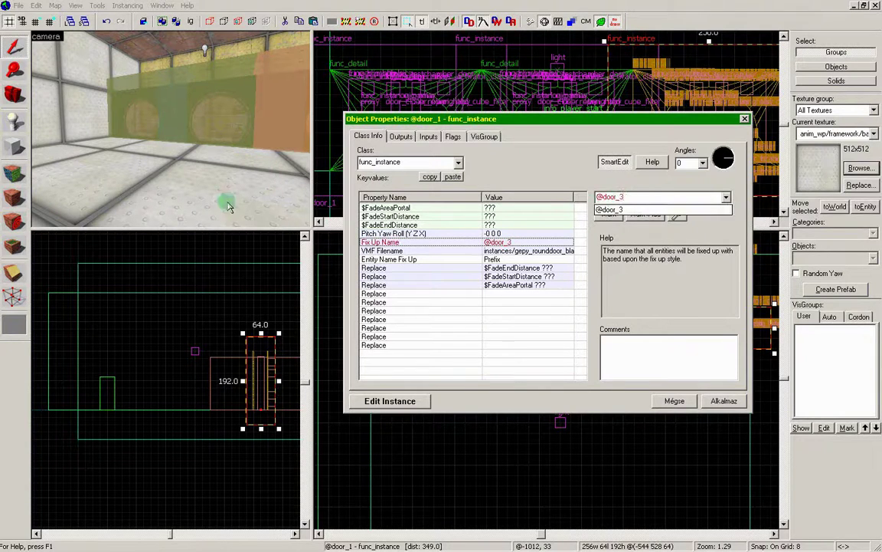
left_click(211, 107)
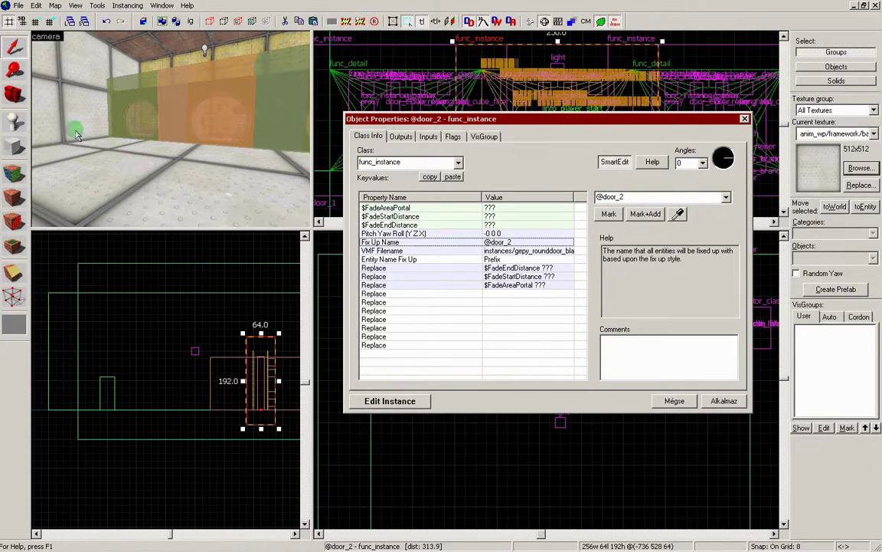
left_click(130, 102)
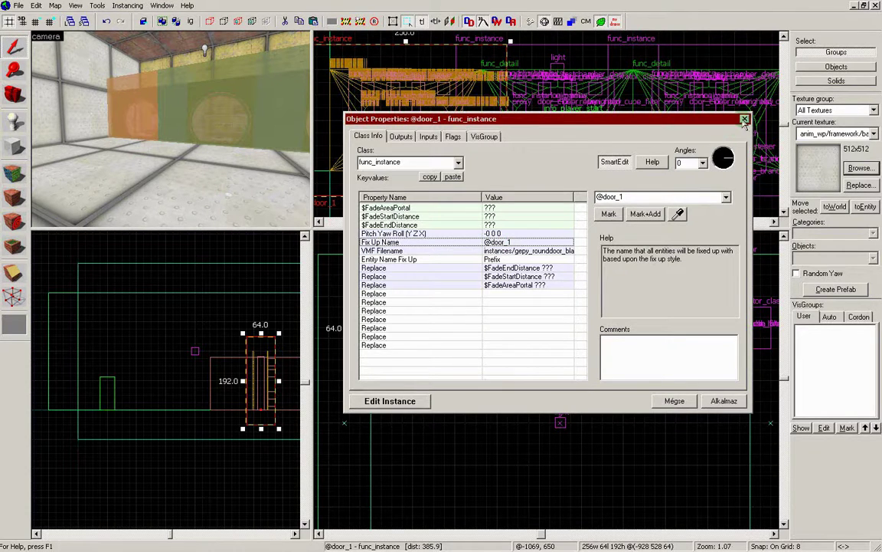
left_click(745, 121)
left_click_drag(438, 331, 469, 457, "shift")
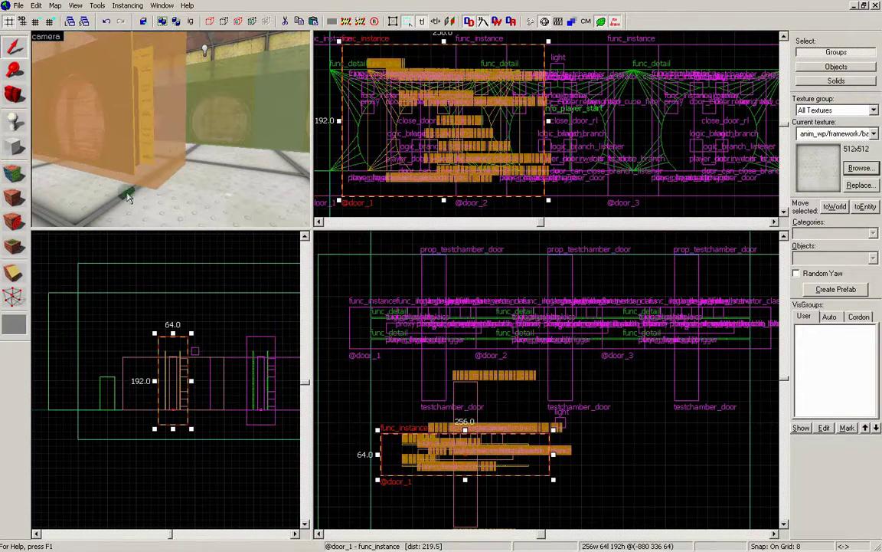
double_click(110, 124)
left_click(533, 252)
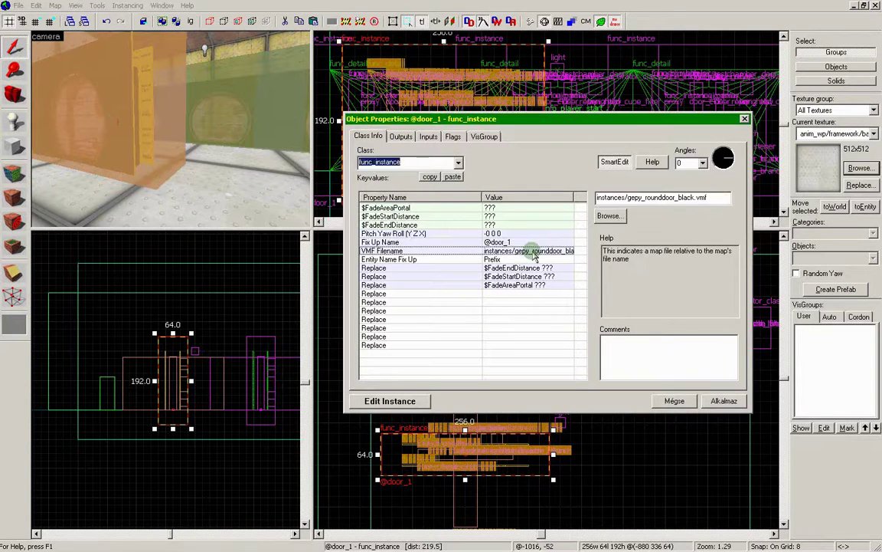
left_click(609, 215)
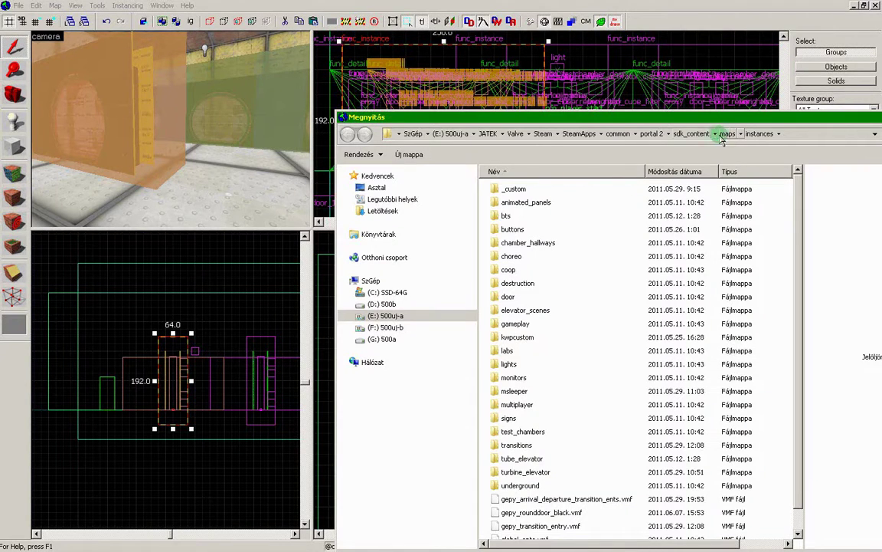
left_click(517, 233)
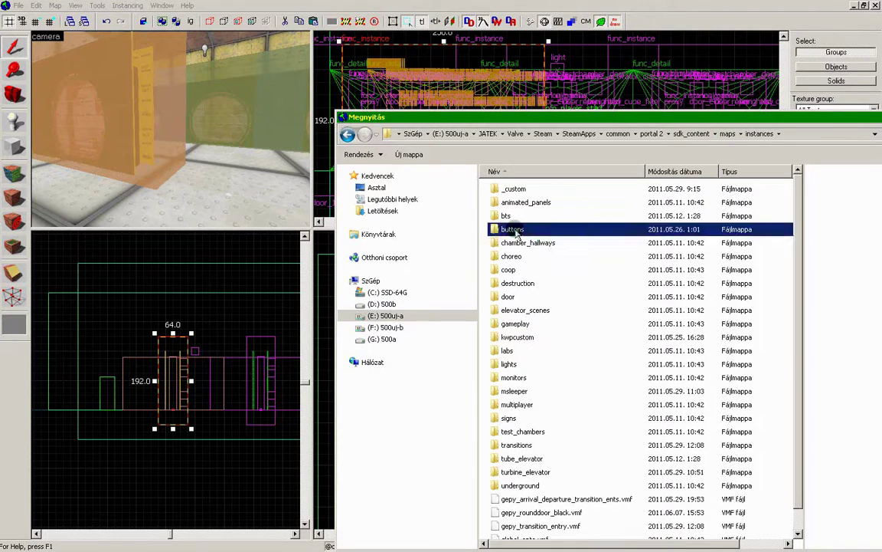
double_click(518, 233)
left_click(528, 204)
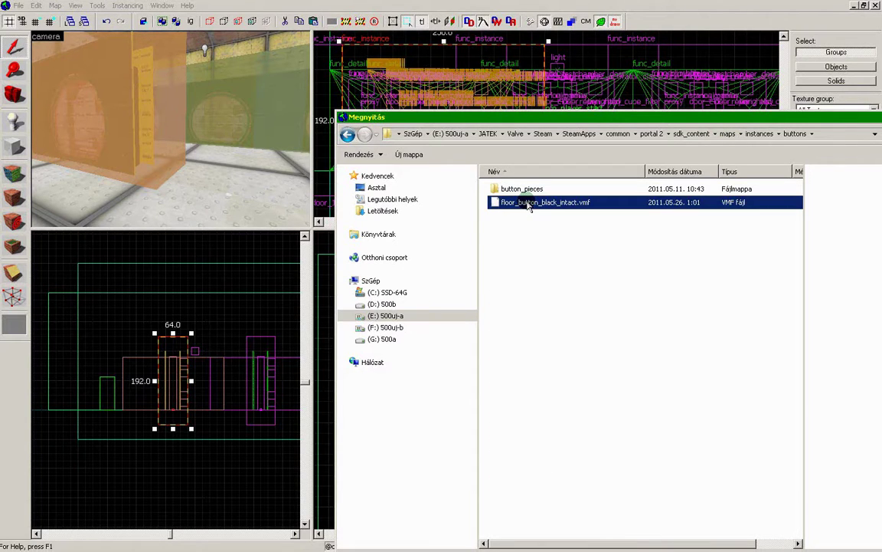
double_click(528, 204)
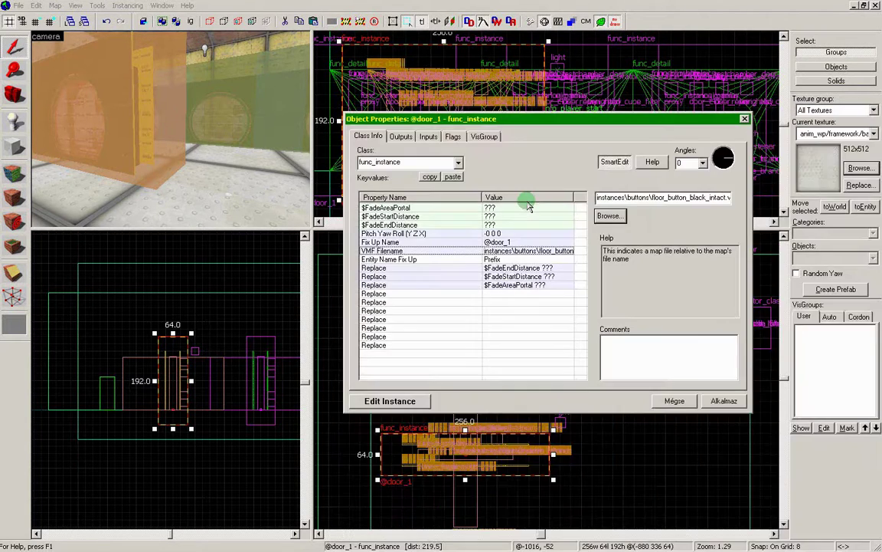
left_click(724, 401)
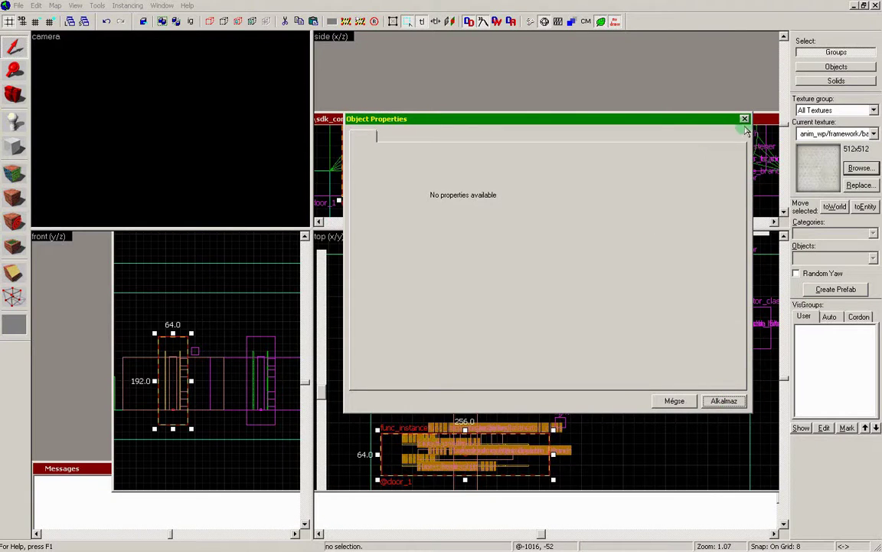
left_click(745, 119)
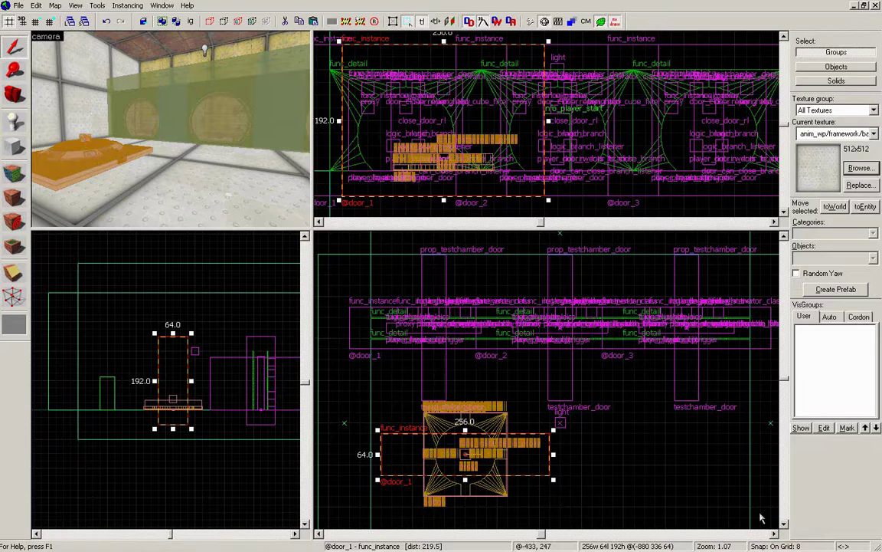
middle_click_drag(634, 491, 622, 403)
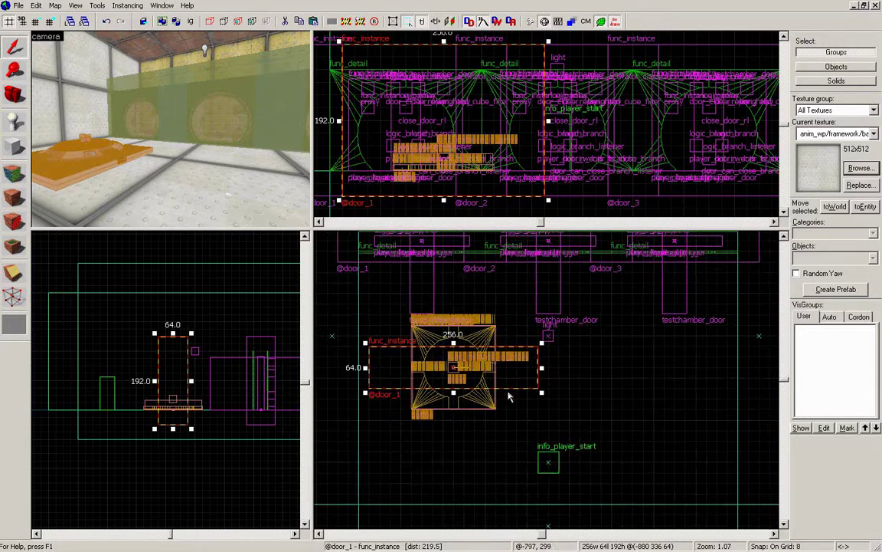
left_click_drag(453, 356, 418, 368)
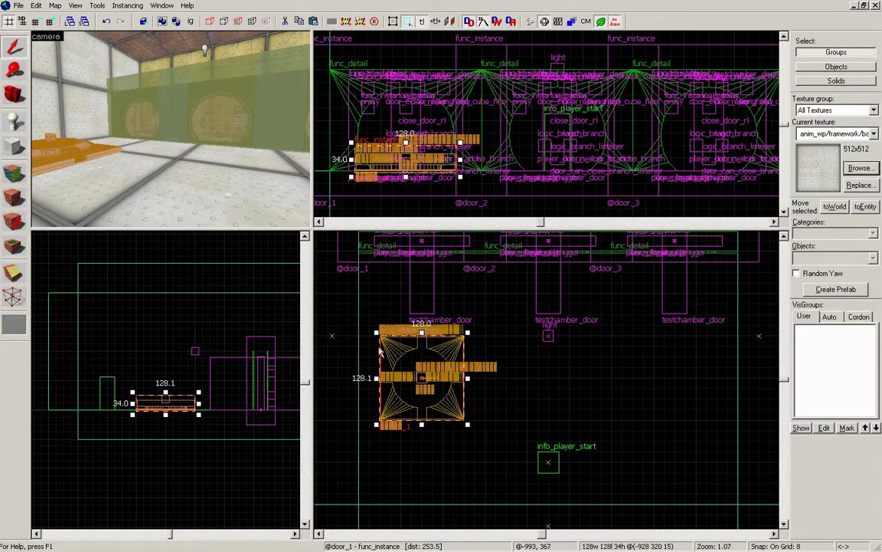
double_click(70, 153)
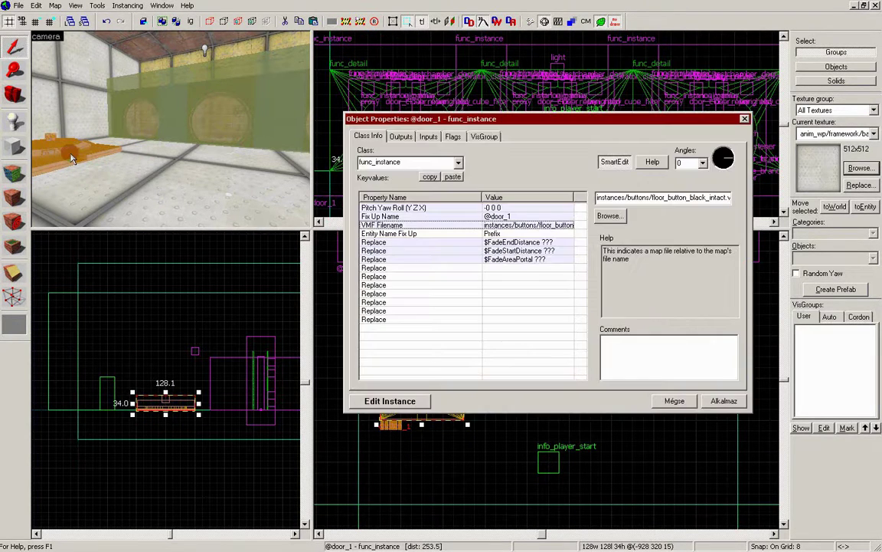
left_click(502, 216)
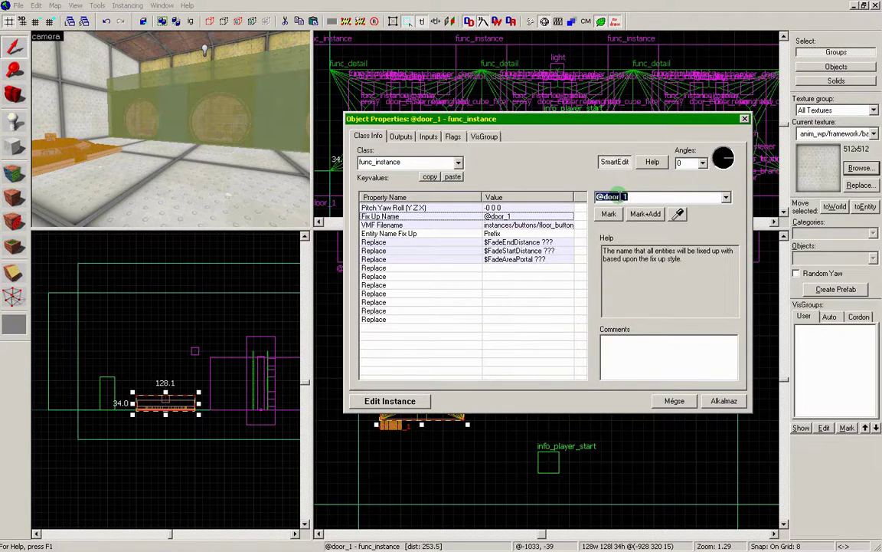
type("button1")
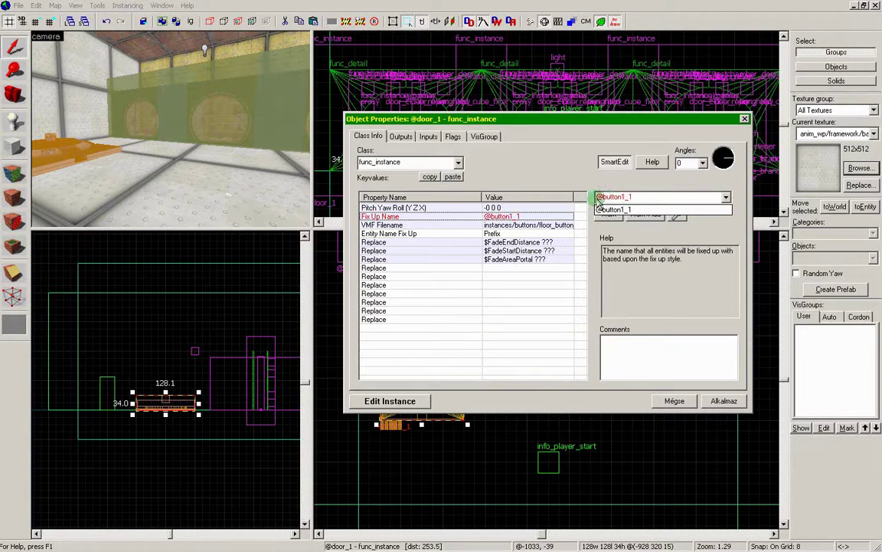
key("BackSpace")
left_click(722, 400)
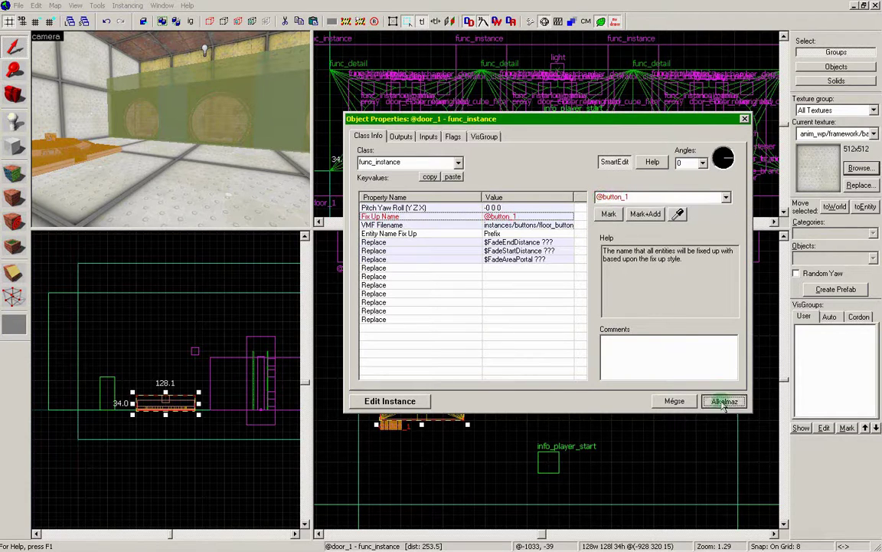
left_click(746, 121)
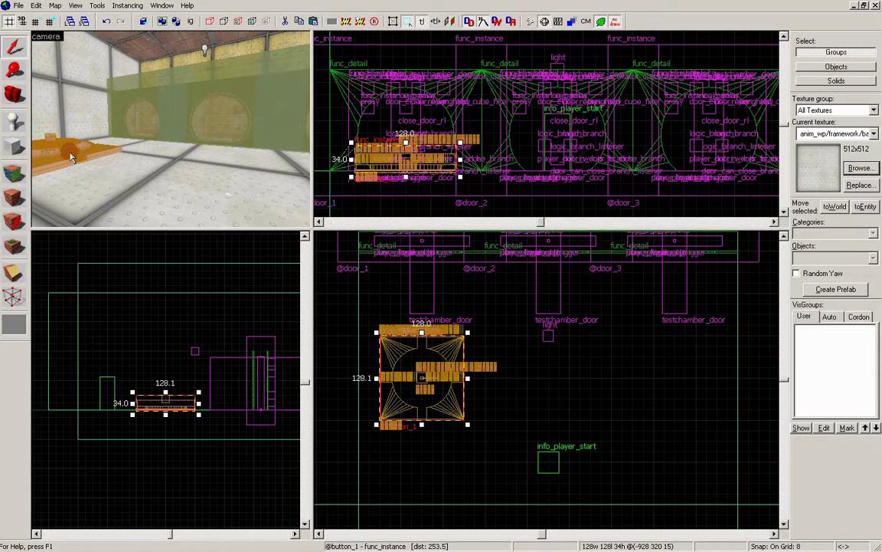
double_click(67, 158)
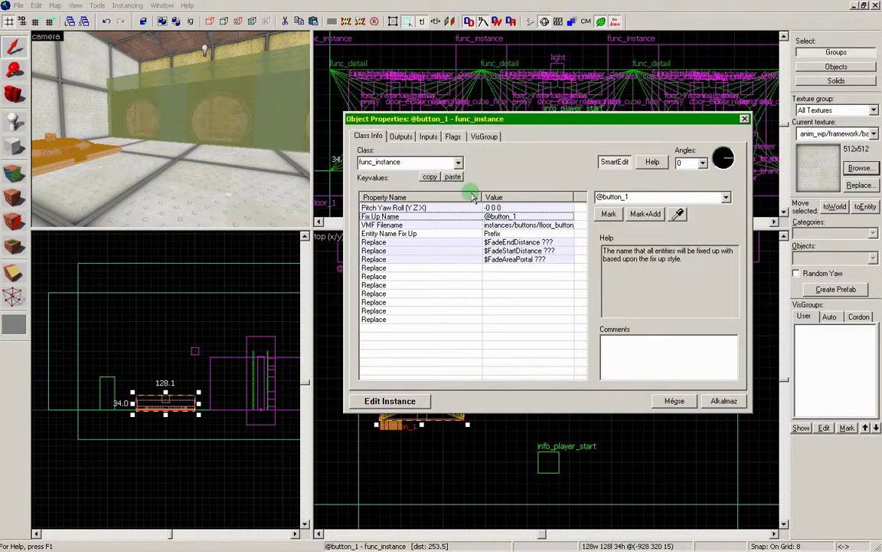
left_click(401, 136)
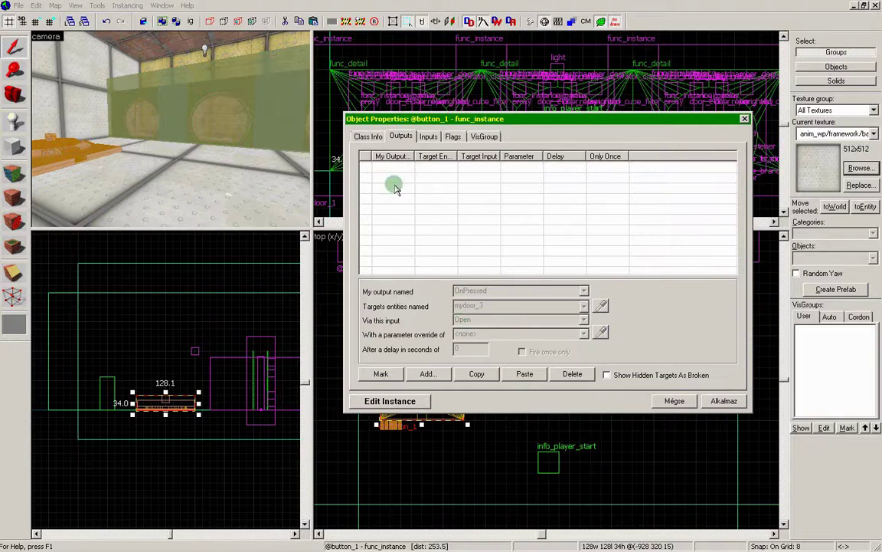
left_click(426, 374)
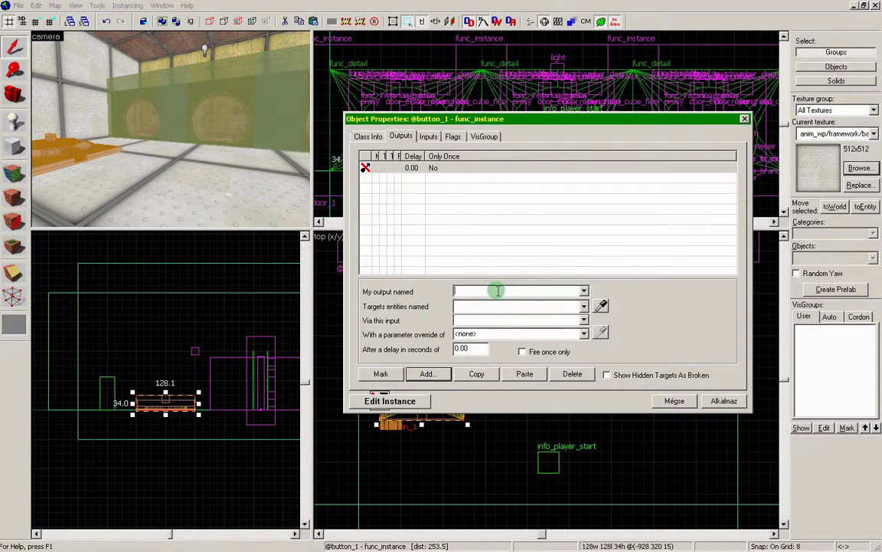
left_click(583, 291)
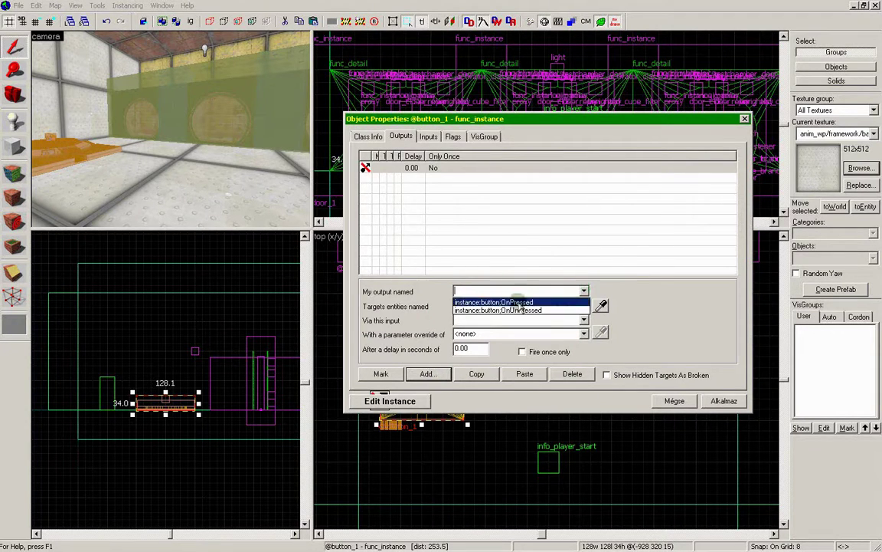
left_click(530, 303)
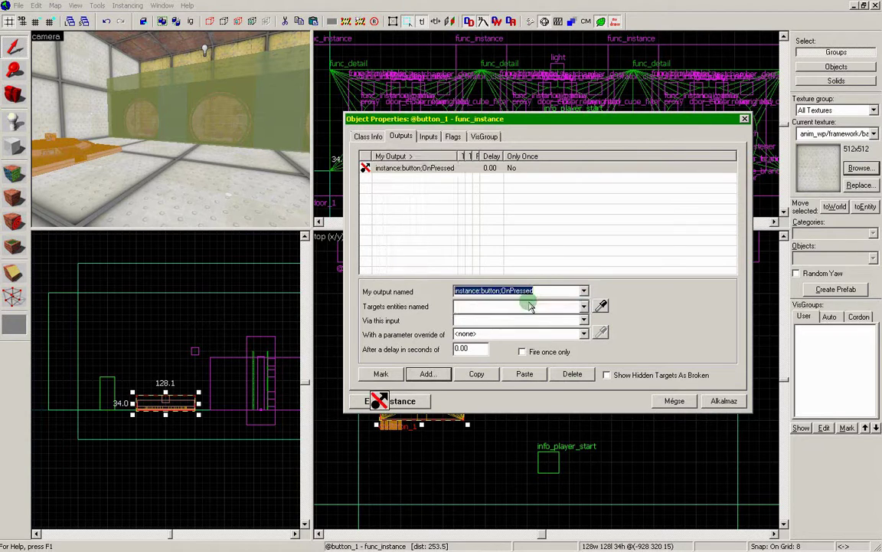
left_click(584, 305)
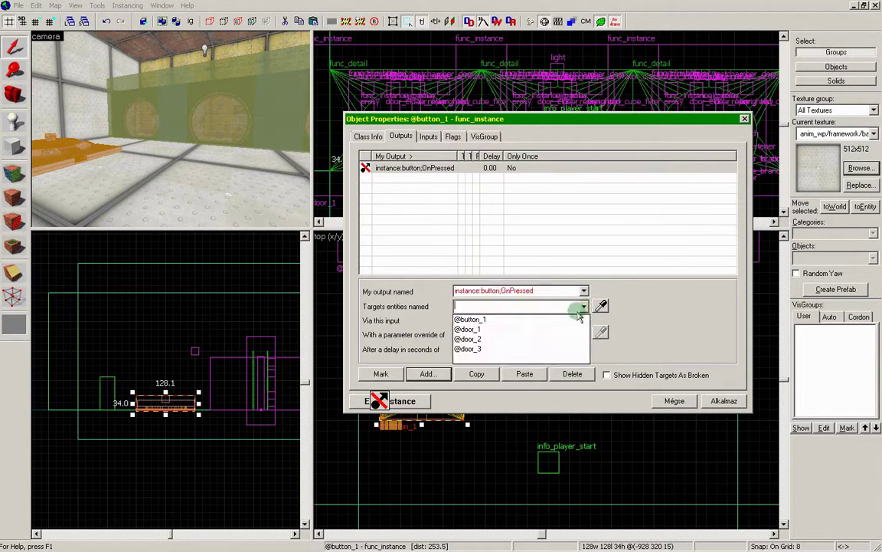
left_click(484, 329)
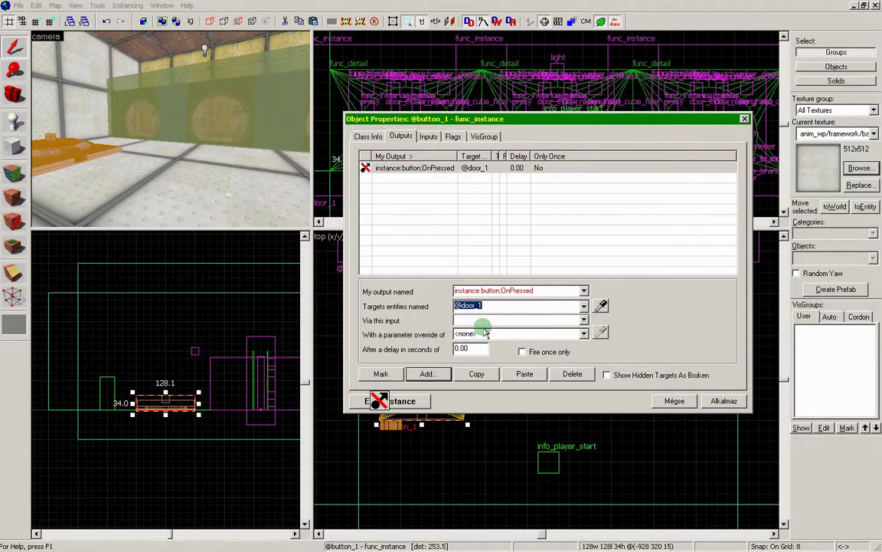
left_click(584, 320)
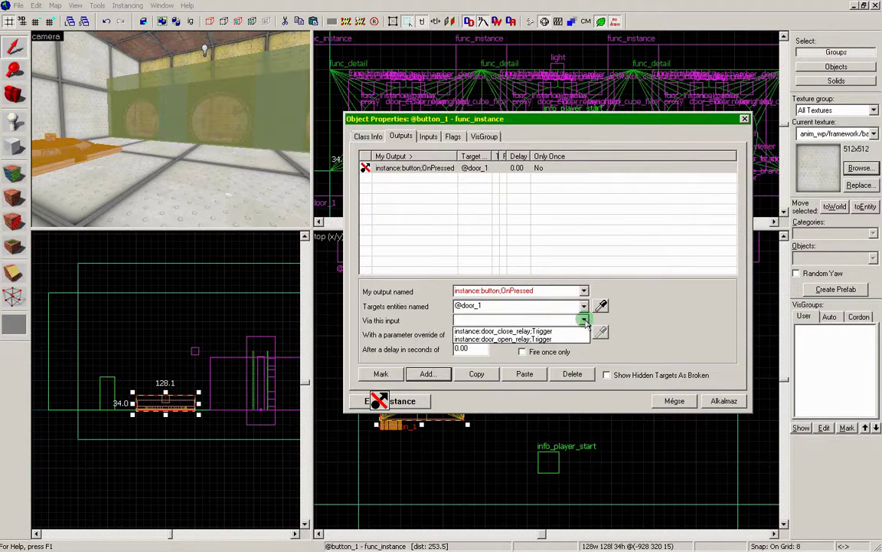
left_click(560, 339)
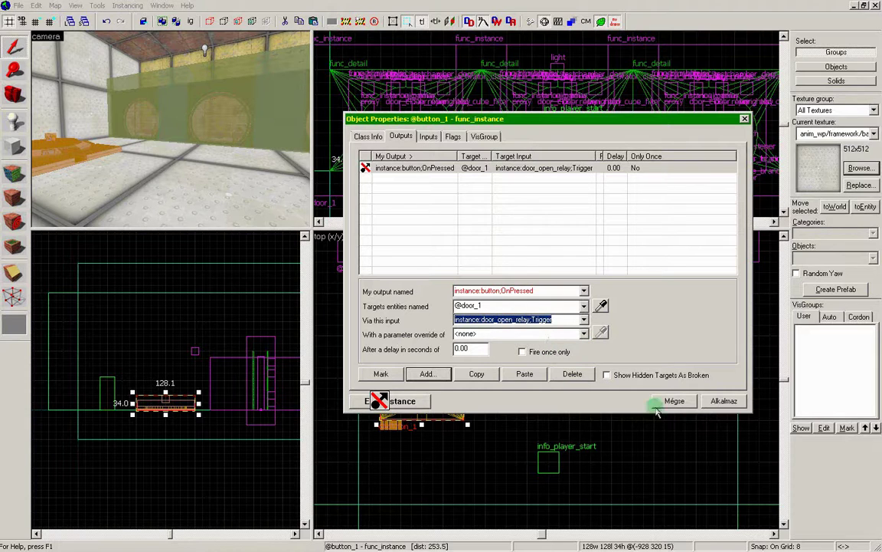
left_click(424, 170)
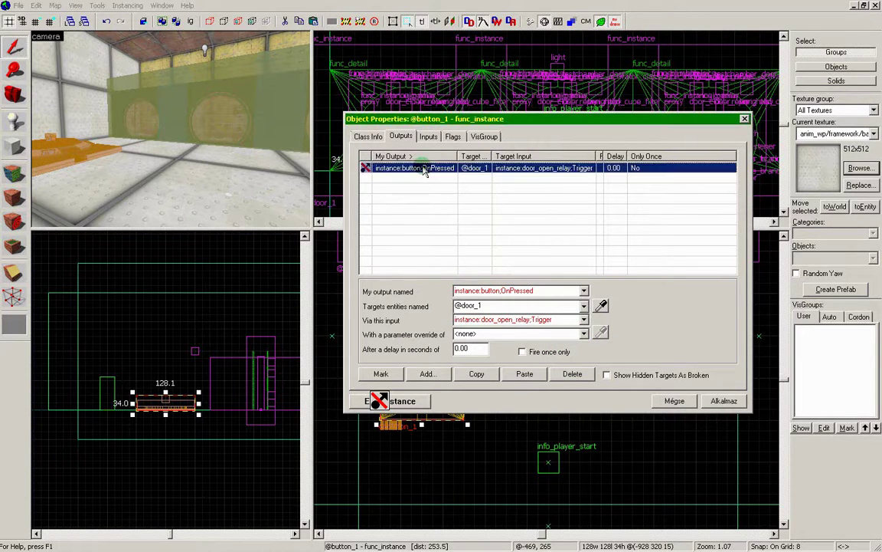
left_click(477, 374)
left_click(524, 374)
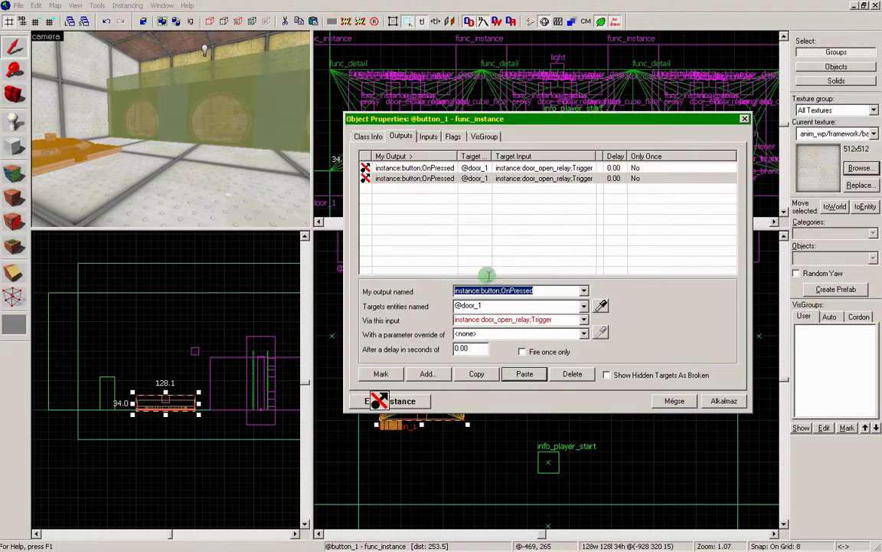
left_click(583, 291)
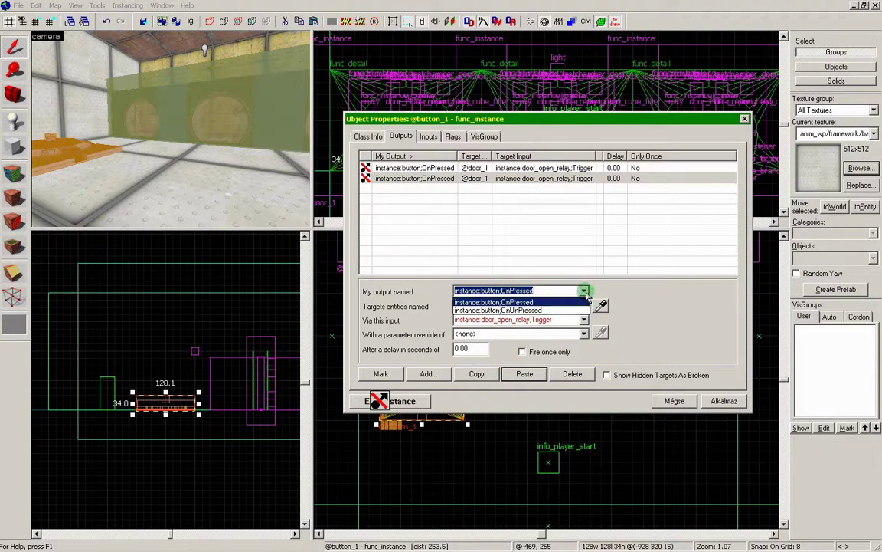
left_click(568, 309)
left_click(582, 320)
left_click(571, 330)
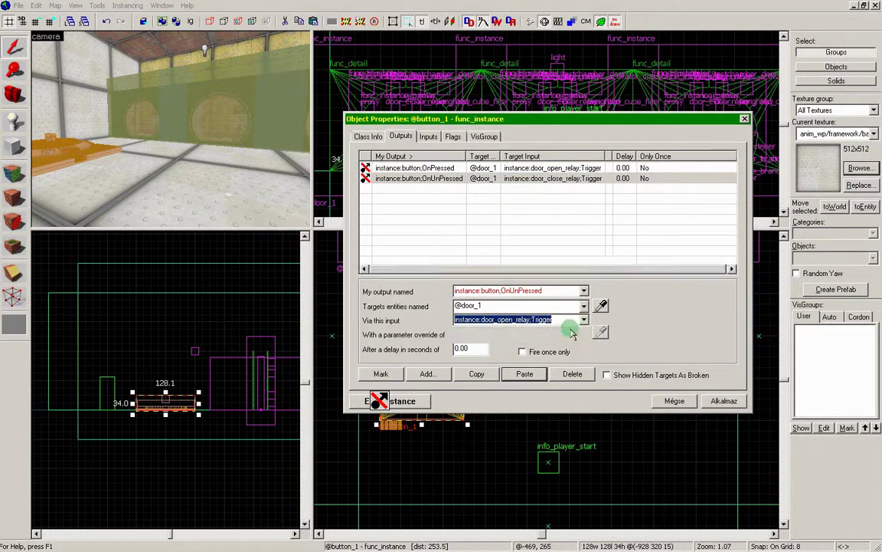
left_click(723, 403)
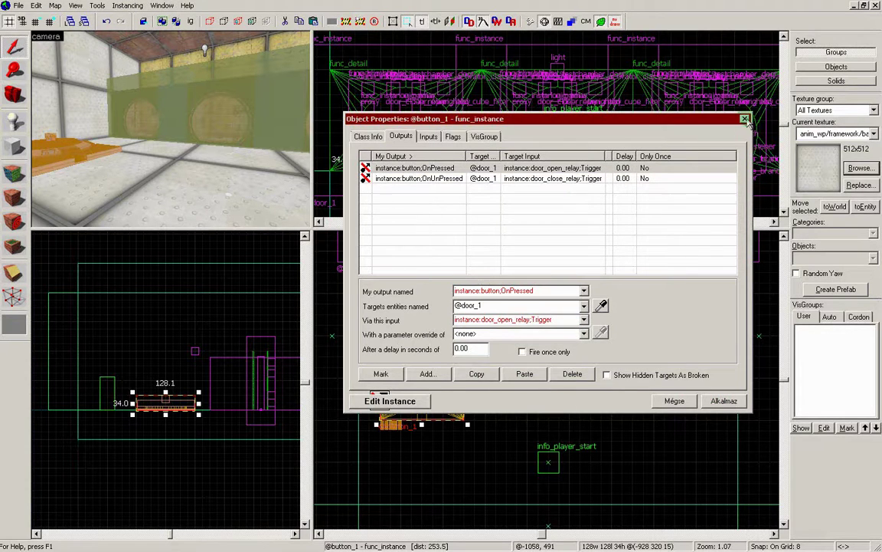
left_click(746, 119)
left_click_drag(455, 362, 693, 350, "shift")
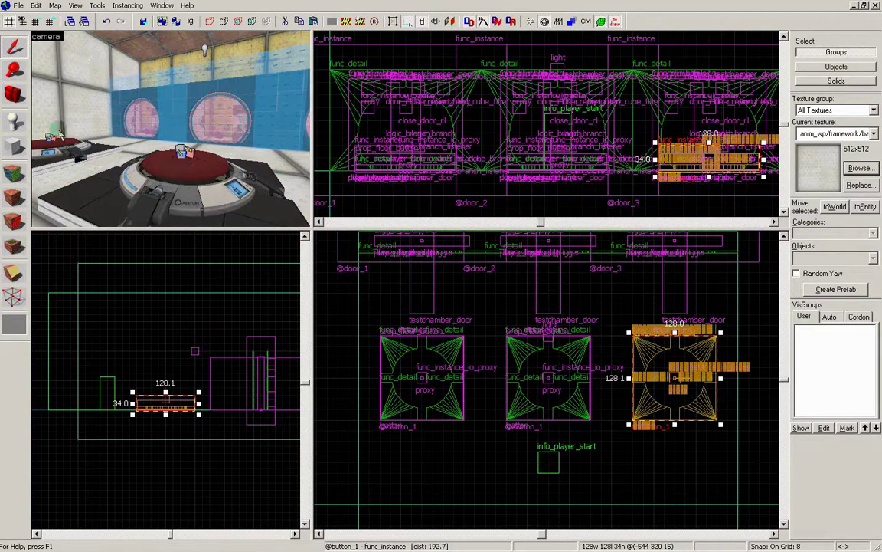
key("z")
double_click(171, 133)
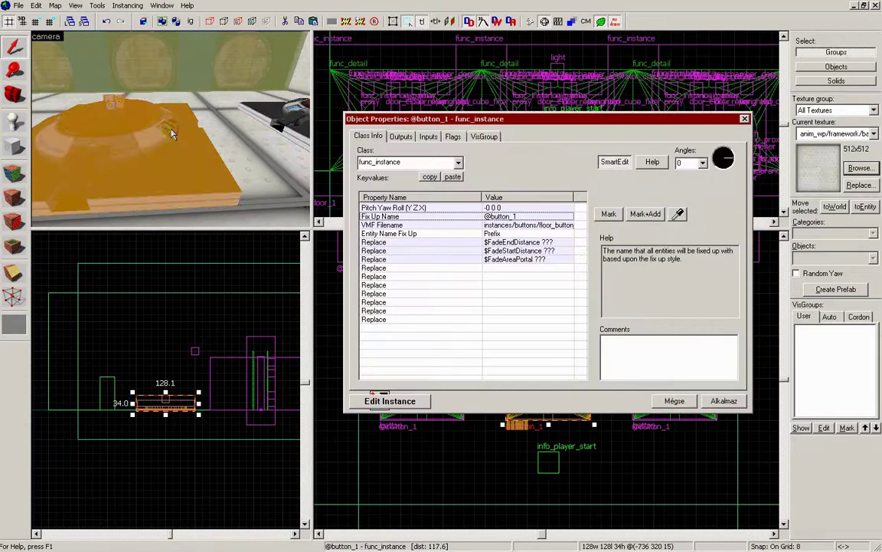
left_click(521, 217)
left_click(637, 197)
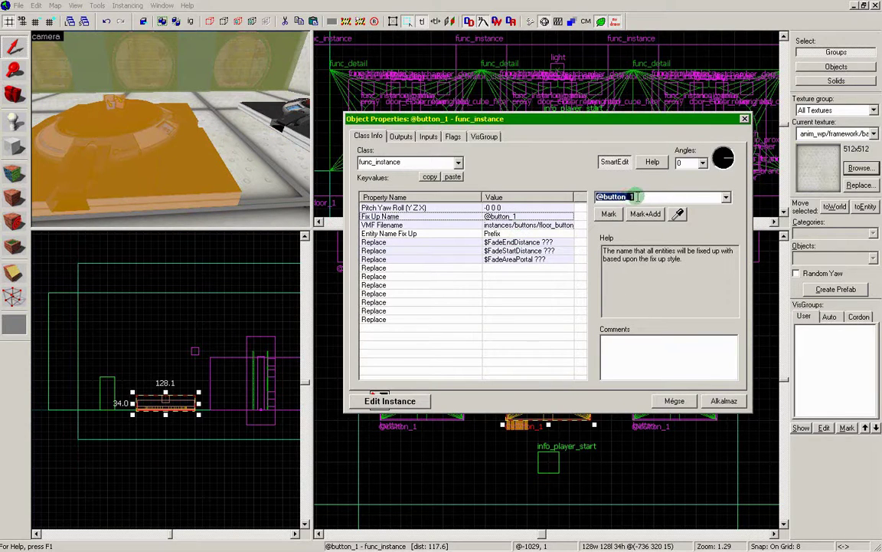
type("2")
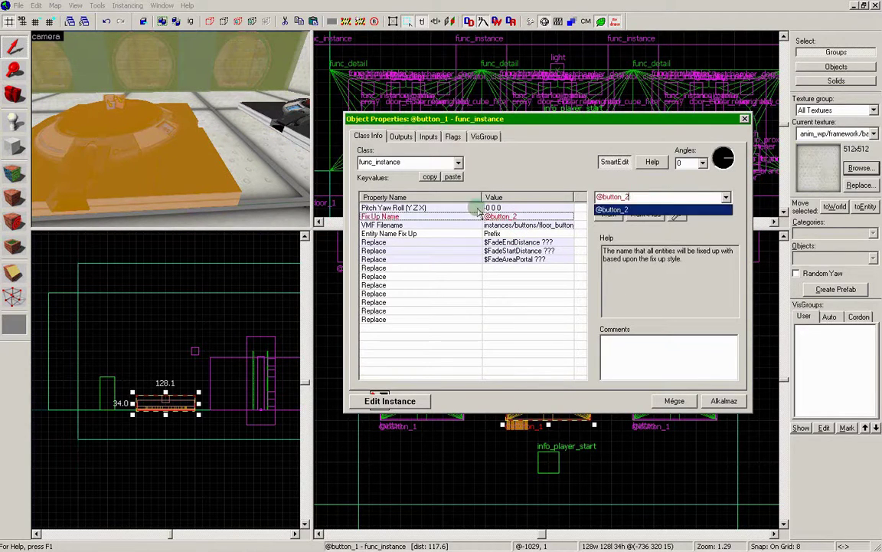
left_click(285, 114)
left_click(639, 199)
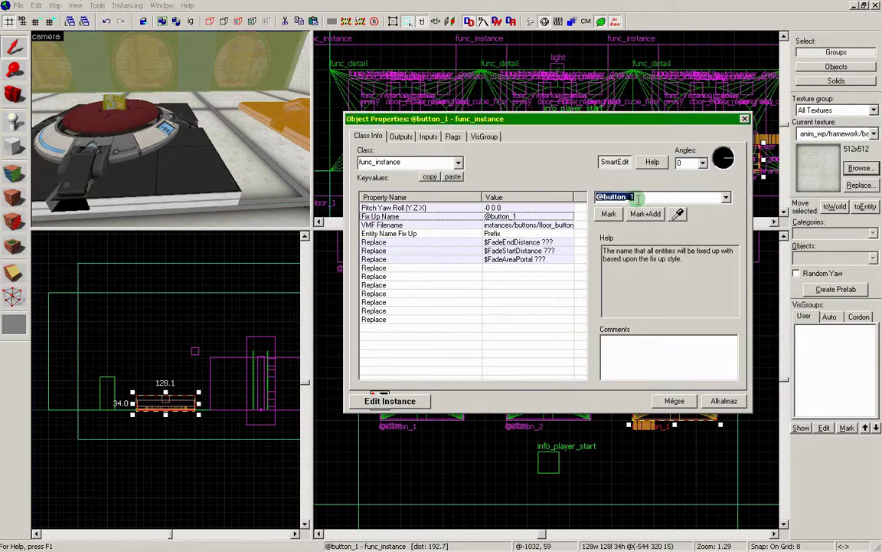
type("2")
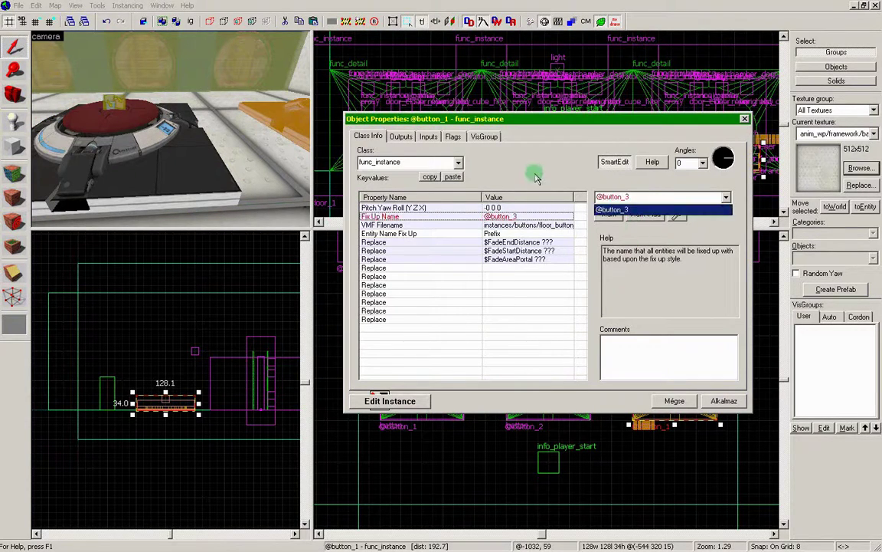
left_click(534, 174)
left_click(160, 151)
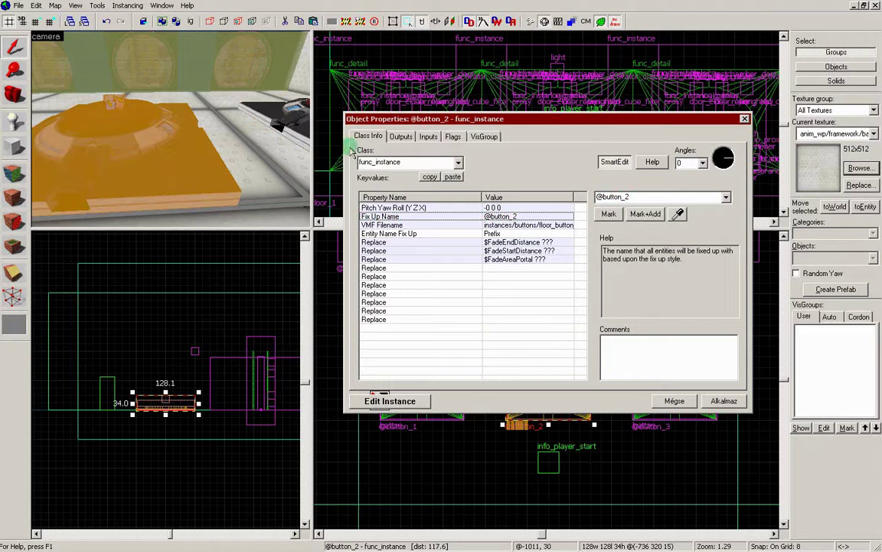
left_click(403, 138)
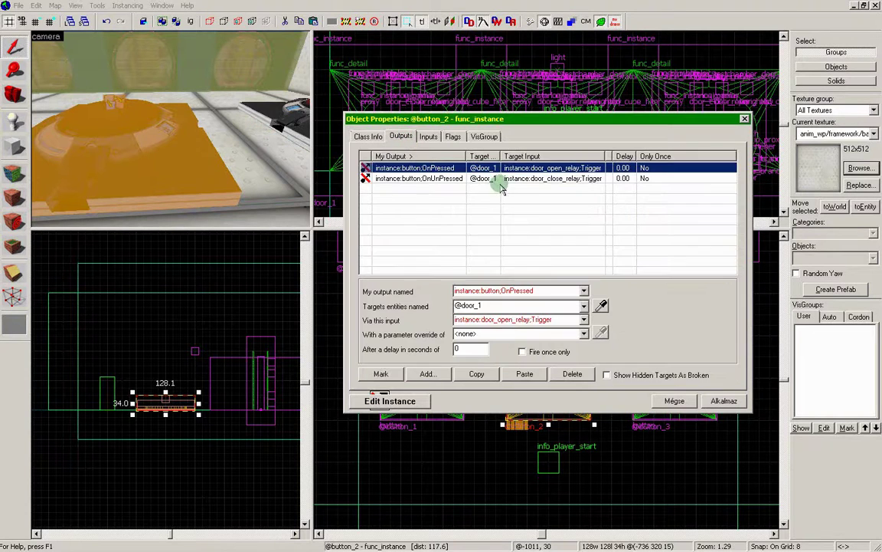
double_click(484, 305)
type("2")
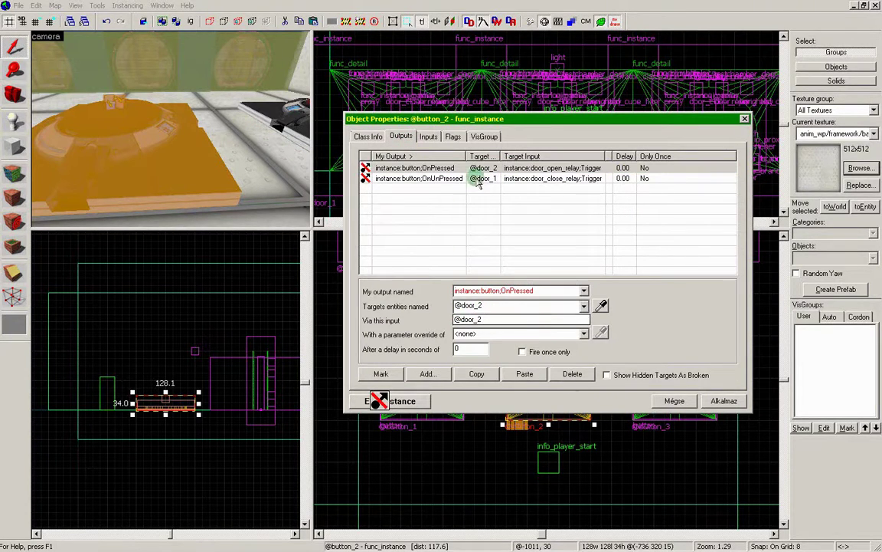
left_click(477, 179)
left_click(488, 305)
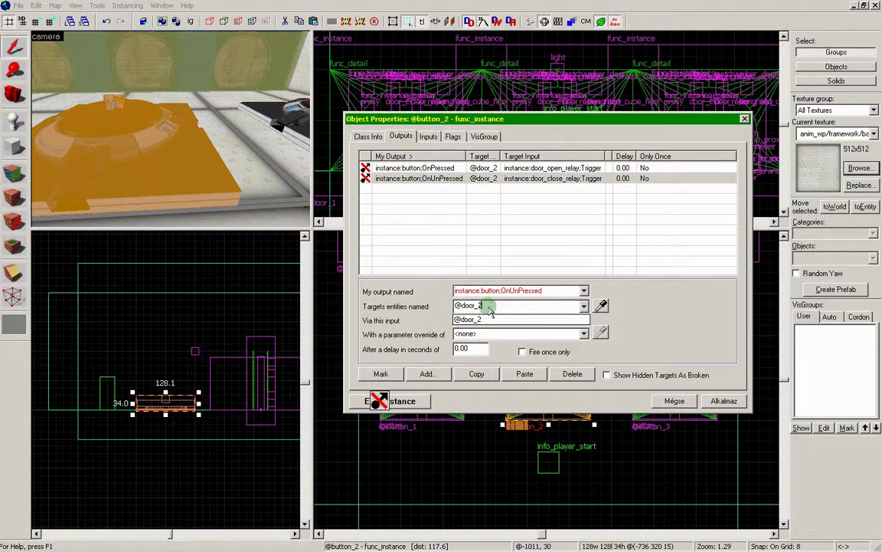
left_click(248, 107)
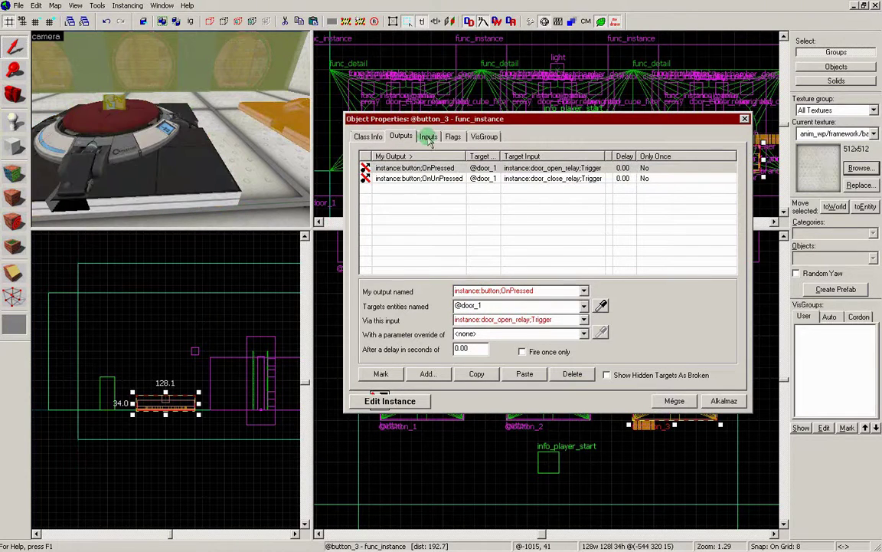
left_click(490, 305)
key("BackSpace")
type("3")
left_click(476, 179)
double_click(480, 305)
type("3")
left_click(675, 324)
left_click(718, 402)
left_click(160, 170)
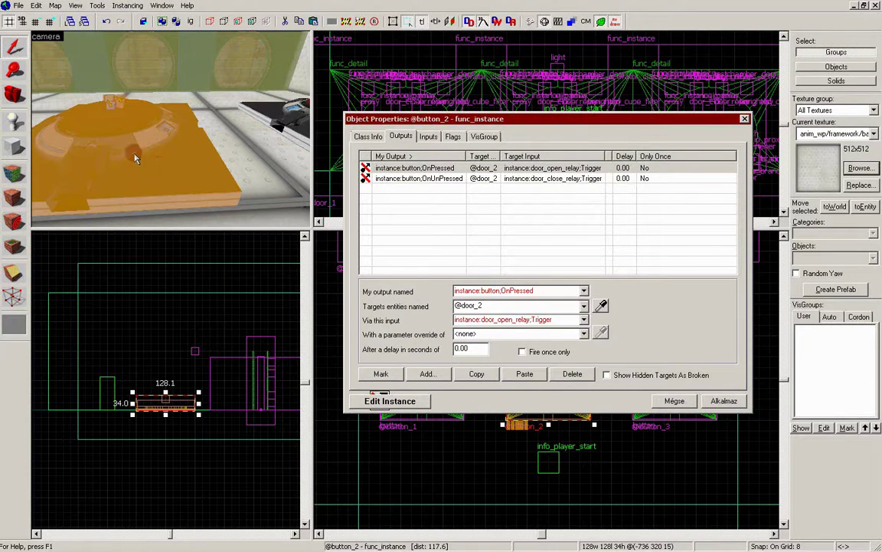
key("z")
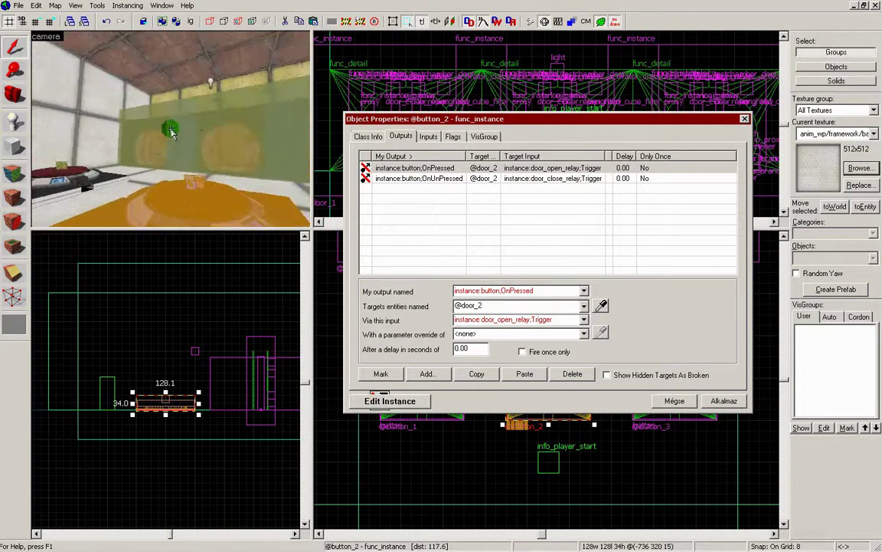
key("z")
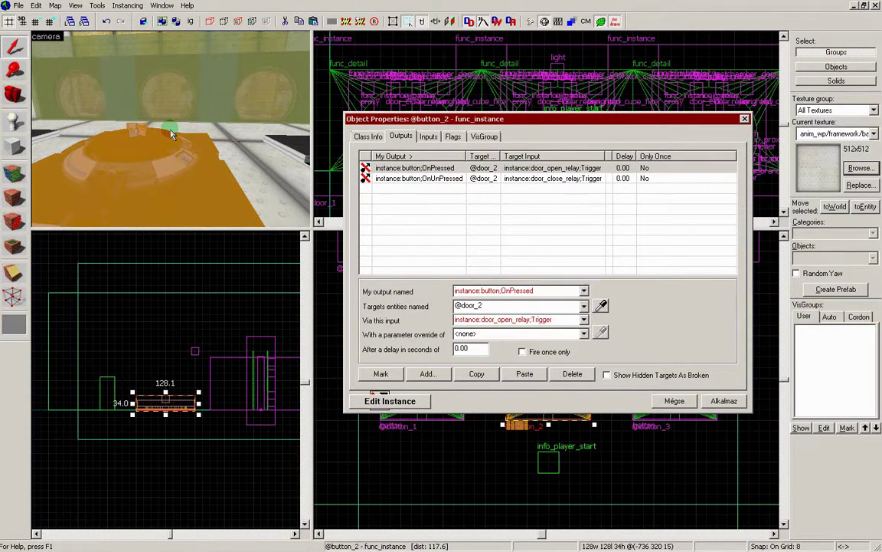
left_click(675, 400)
Compile the map with the Default run configuration
left_click(289, 180)
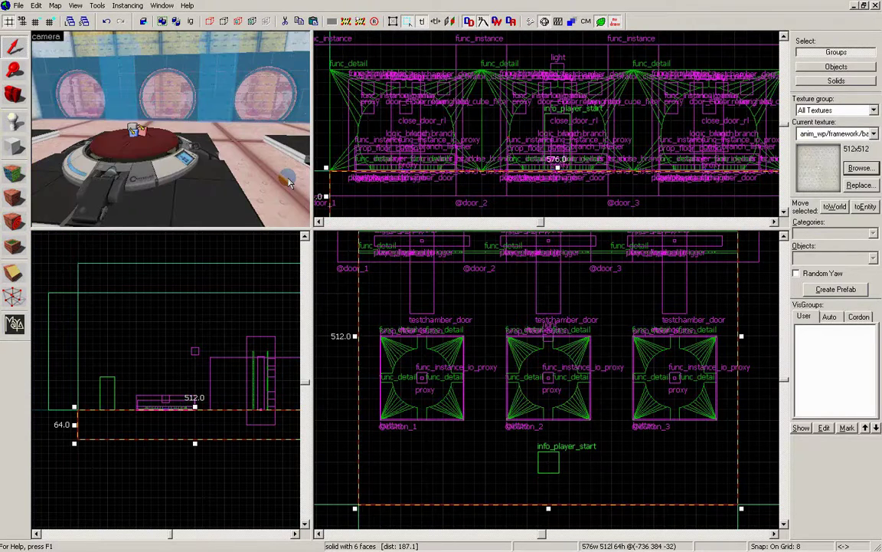
left_click(19, 6)
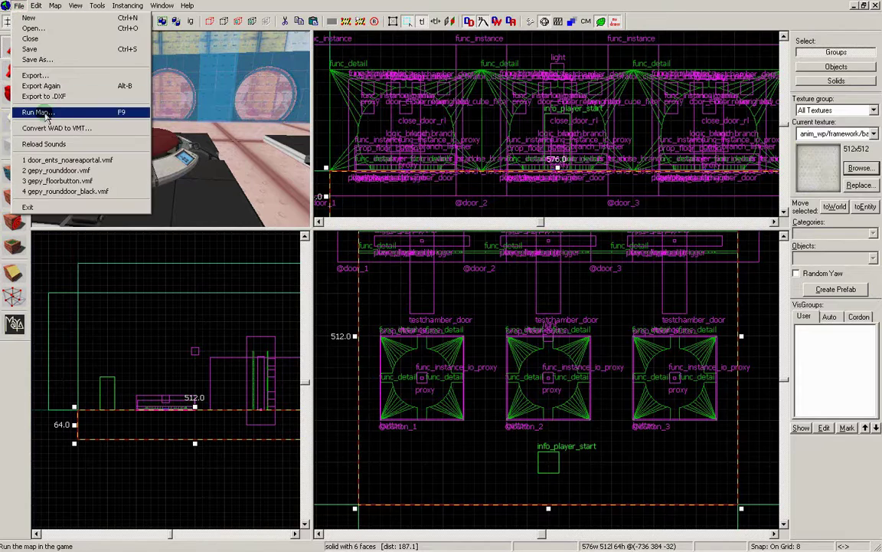
left_click(46, 107)
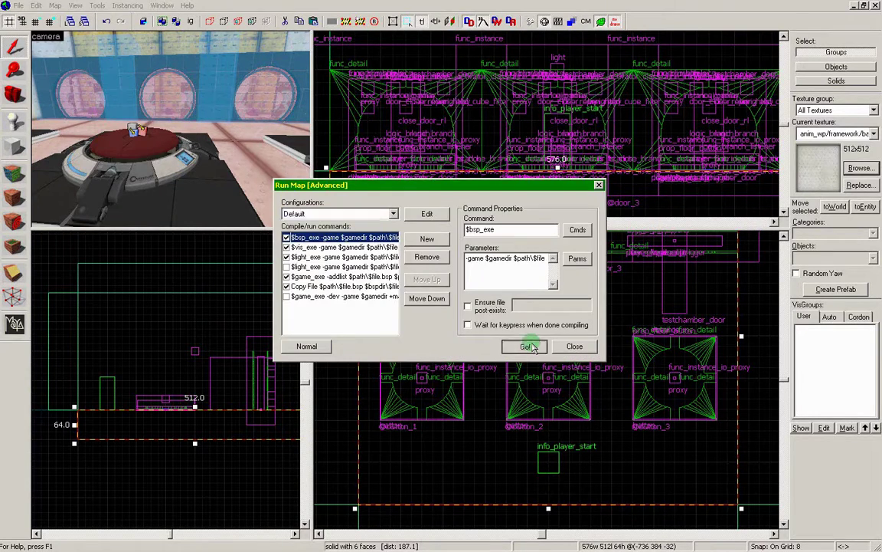
left_click(526, 347)
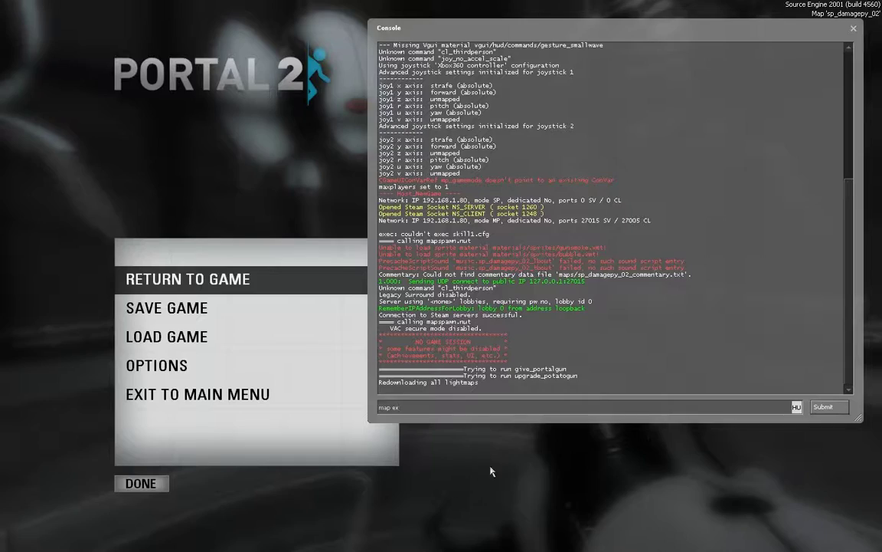
Switch to Portal 2, load the compiled map, and step on the floor buttons to test the doors
key("Return")
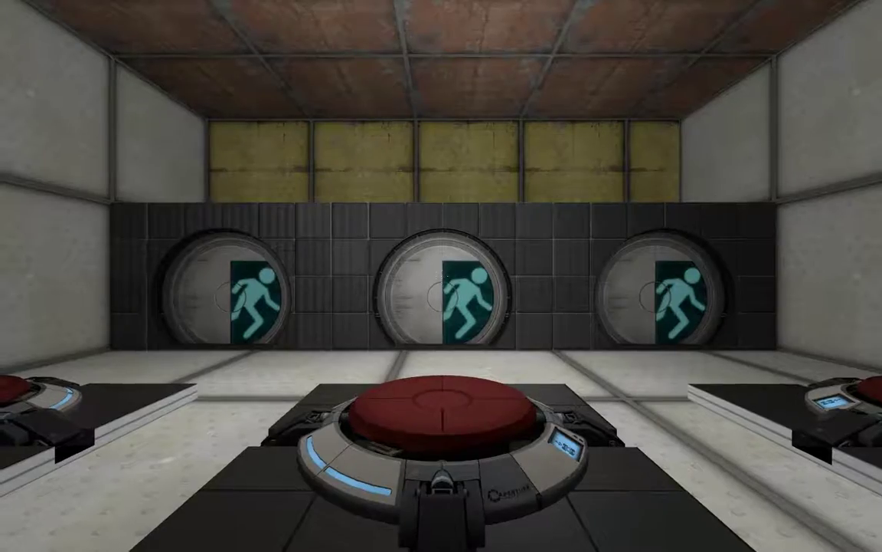
key("w")
key("w")
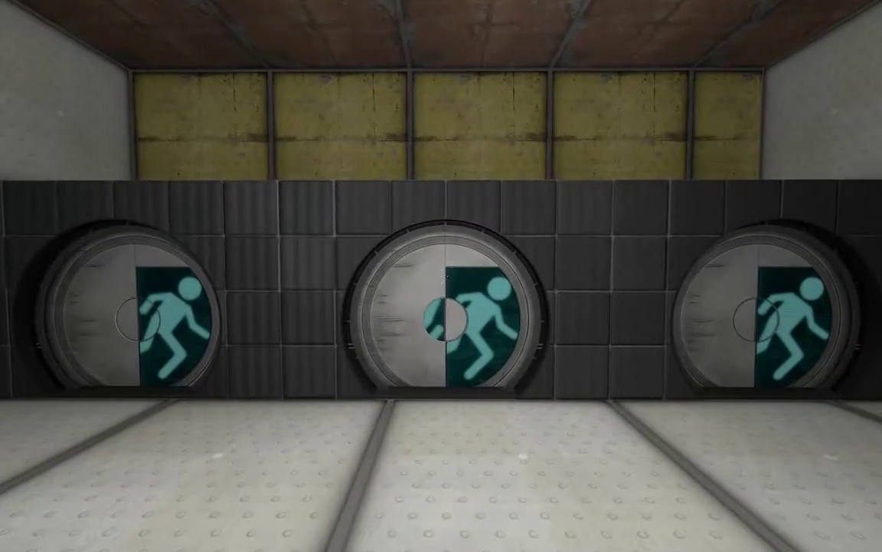
key("a")
key("w")
key("a")
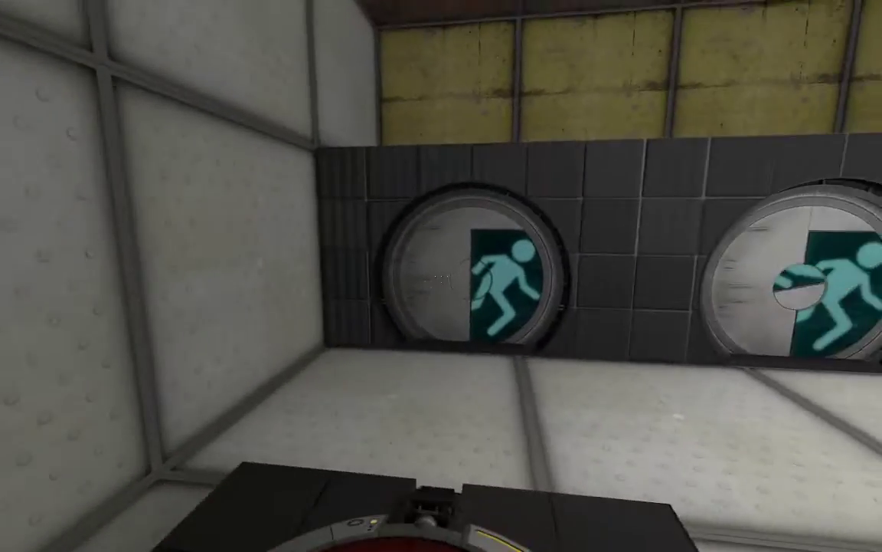
key("w")
key("d")
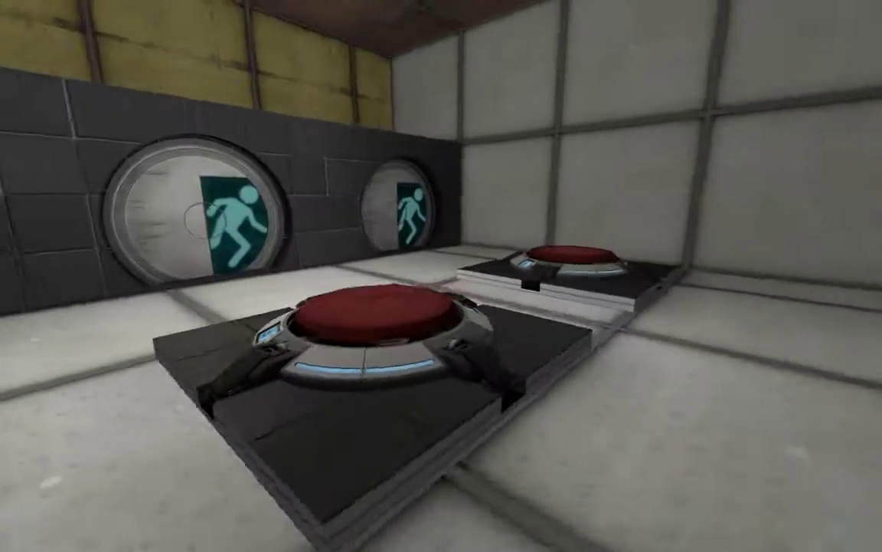
key("w")
key("d")
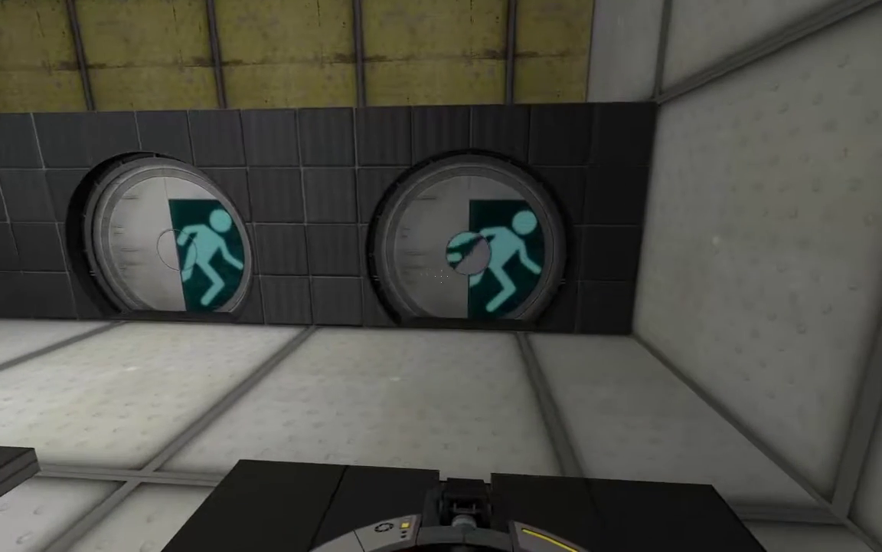
key("a")
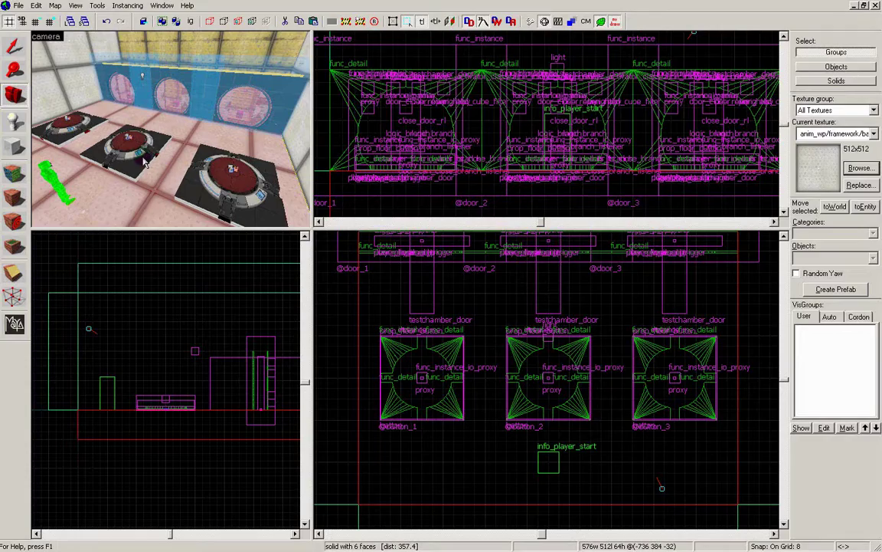
Back in Hammer, remove the three door instances and three floor button instances from the room
left_click(13, 46)
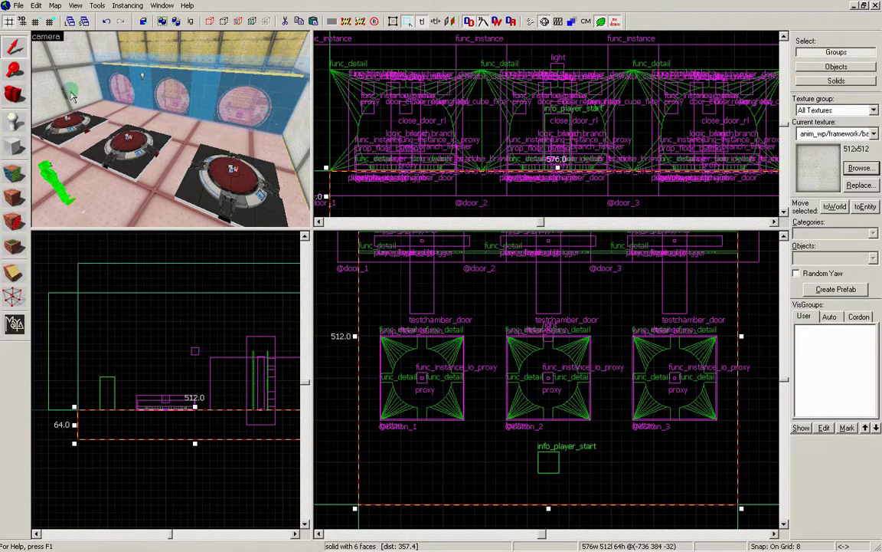
left_click(131, 150)
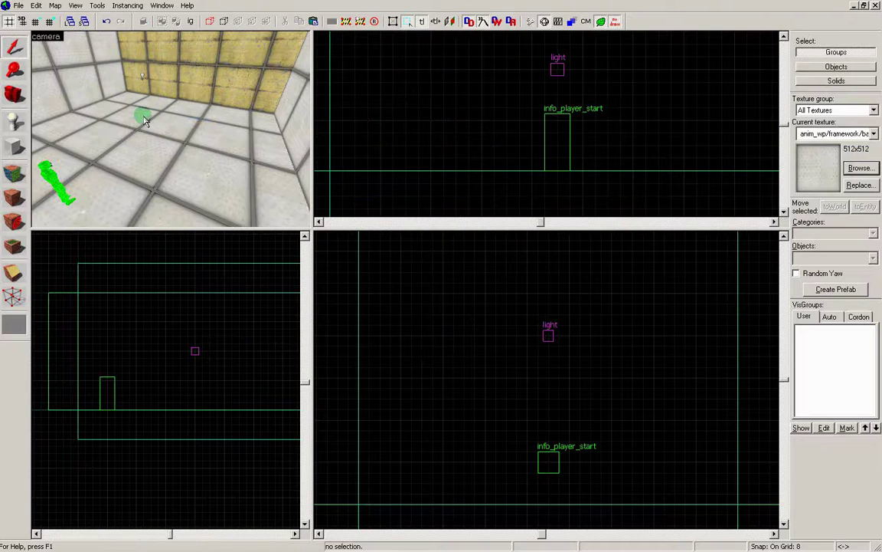
Insert three gepy_rounddoor prefabs from the prefabs category, spaced across the room's floor
left_click(15, 121)
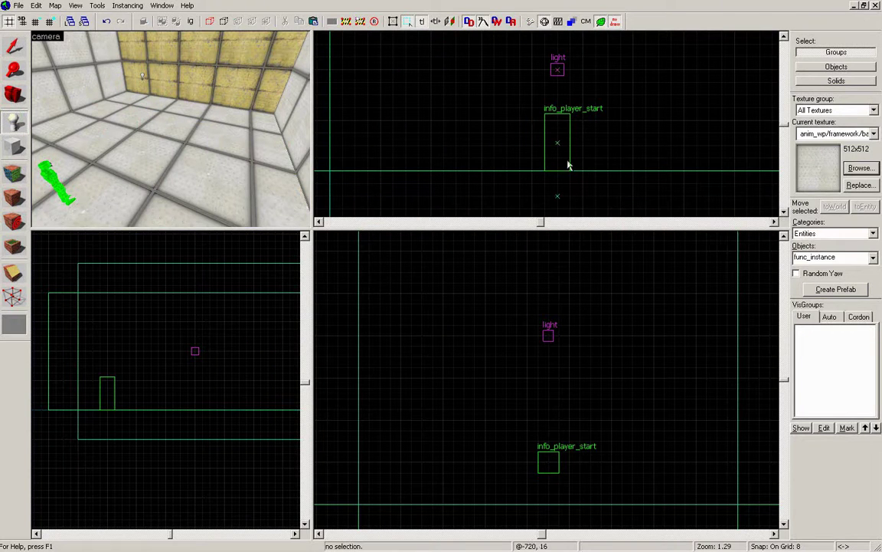
left_click(874, 233)
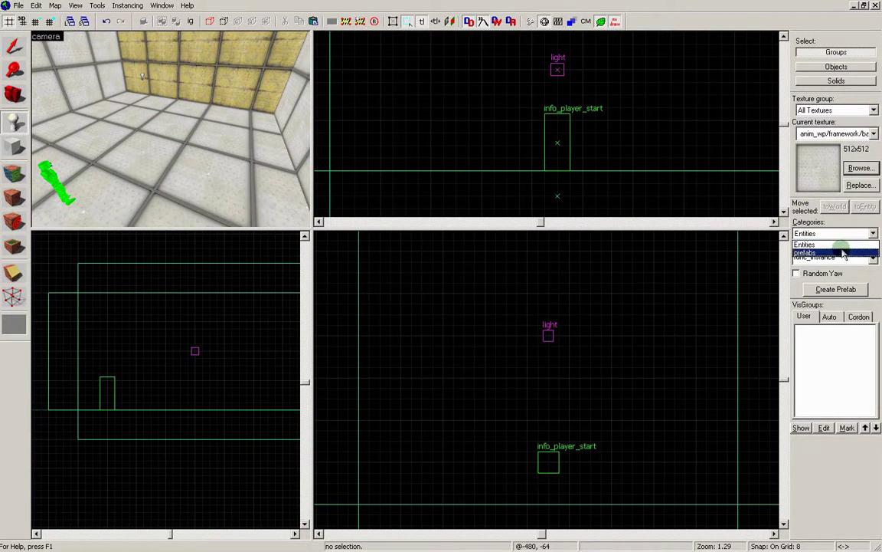
left_click(861, 252)
left_click(863, 258)
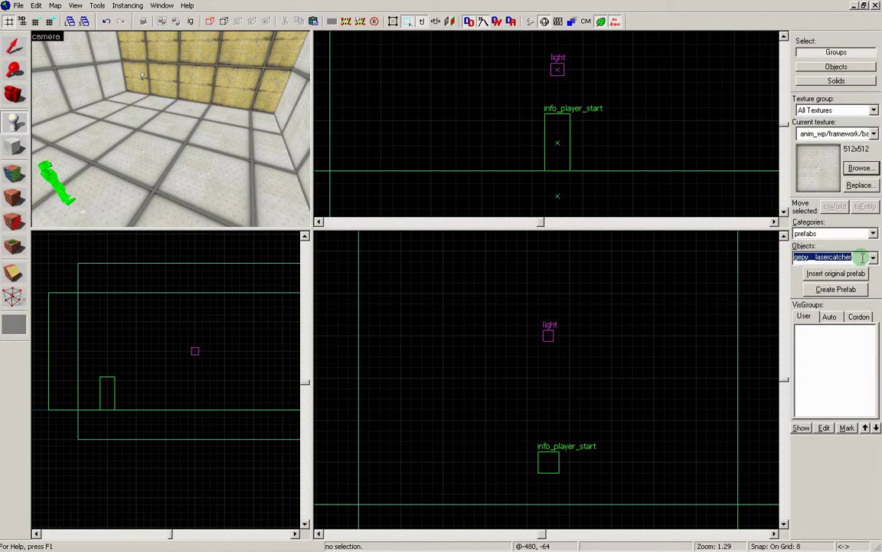
type("door")
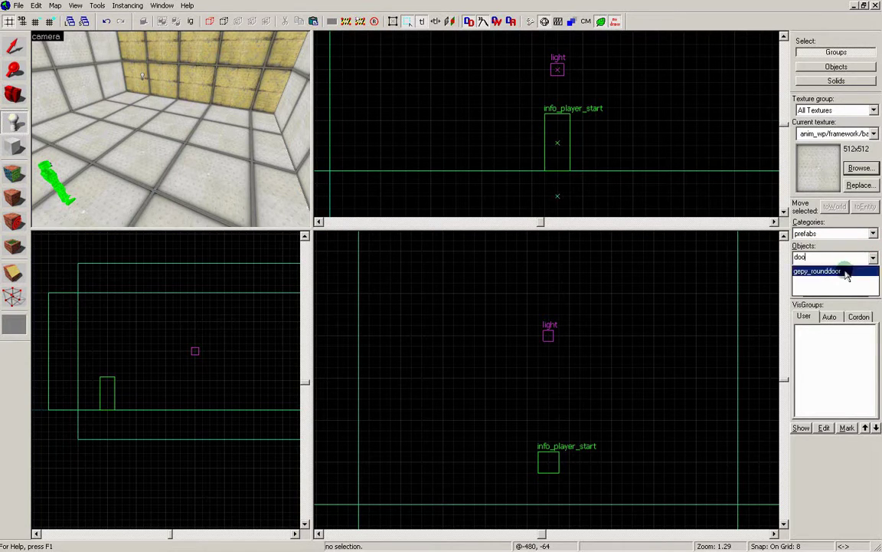
left_click(841, 271)
left_click(88, 101)
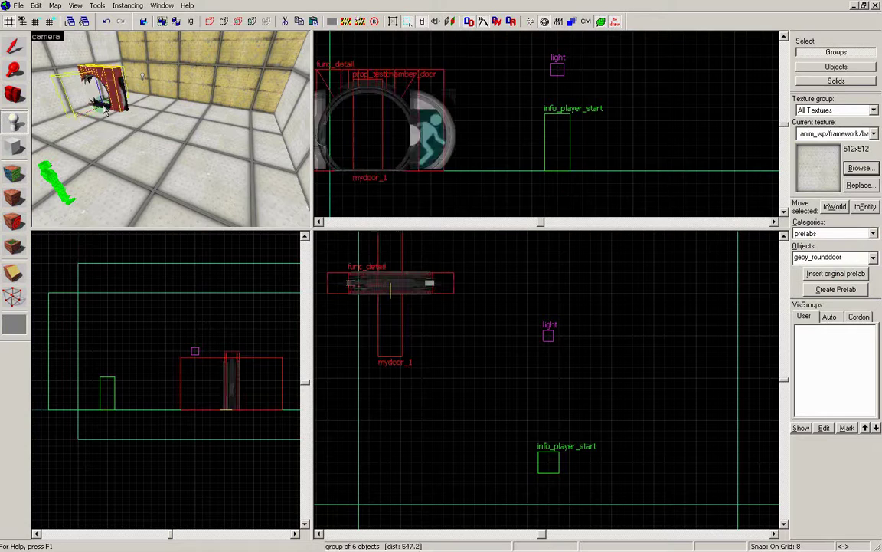
left_click(145, 119)
left_click(235, 146)
Move the three round door prefabs edge to edge so they form one straight wall across the room
left_click(13, 47)
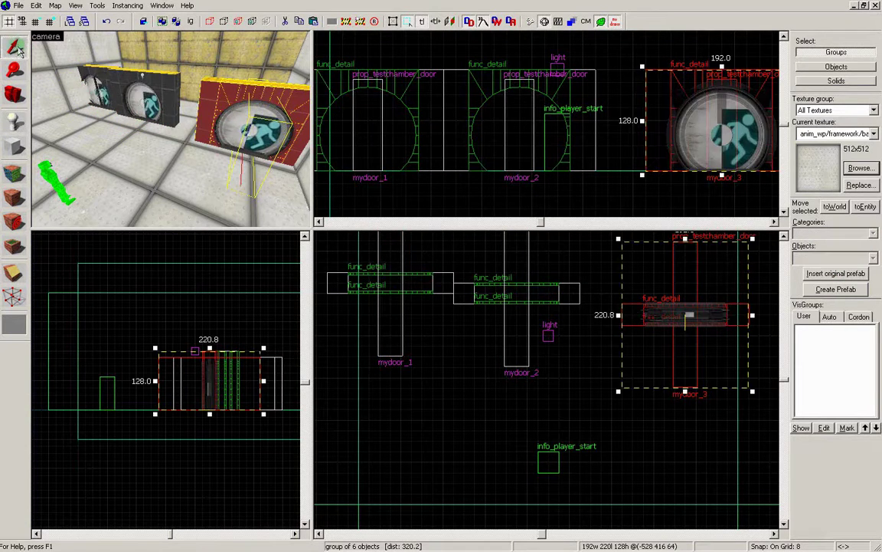
left_click(95, 91)
left_click_drag(417, 285, 446, 265)
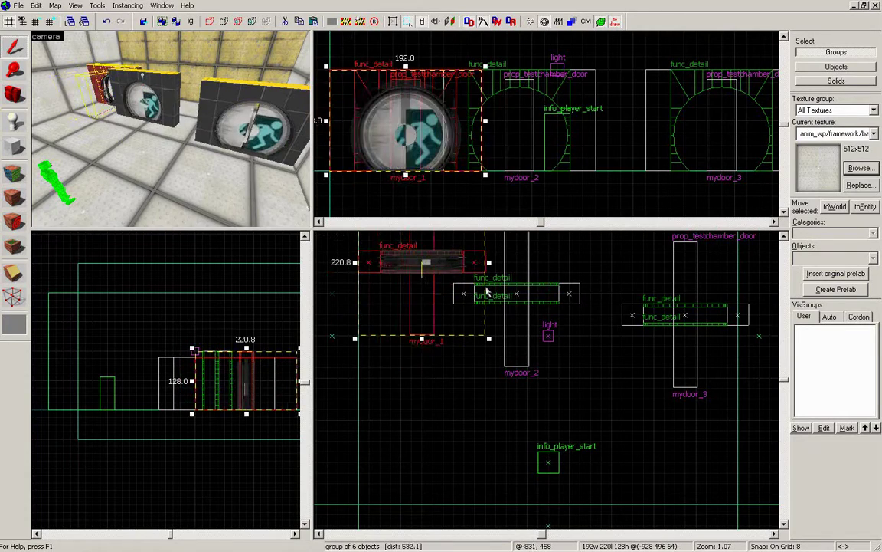
left_click_drag(503, 292, 535, 259)
left_click(674, 317)
left_click_drag(679, 316, 668, 263)
Select all three round door prefabs together and move the door wall 32 units further away from the player start
left_click(170, 131, "ctrl")
left_click(134, 102, "ctrl")
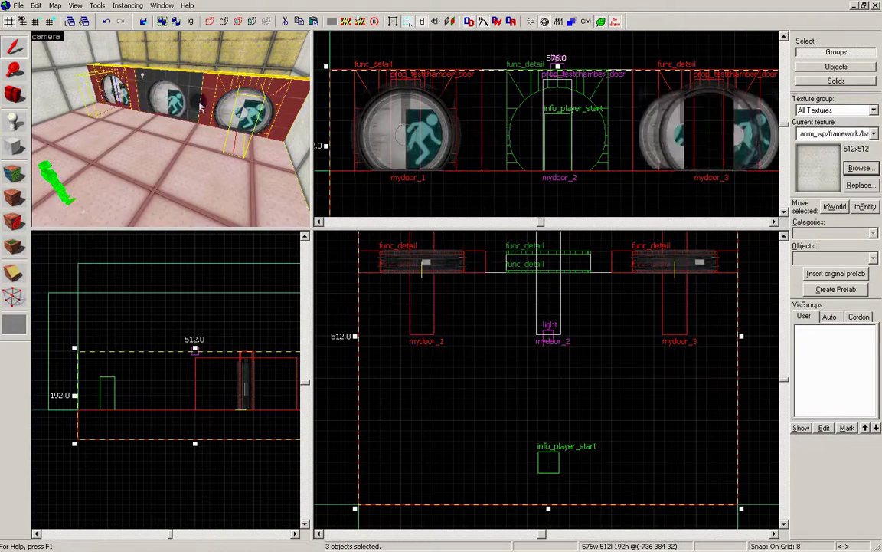
left_click(188, 94)
left_click(136, 90, "ctrl")
left_click(263, 91, "ctrl")
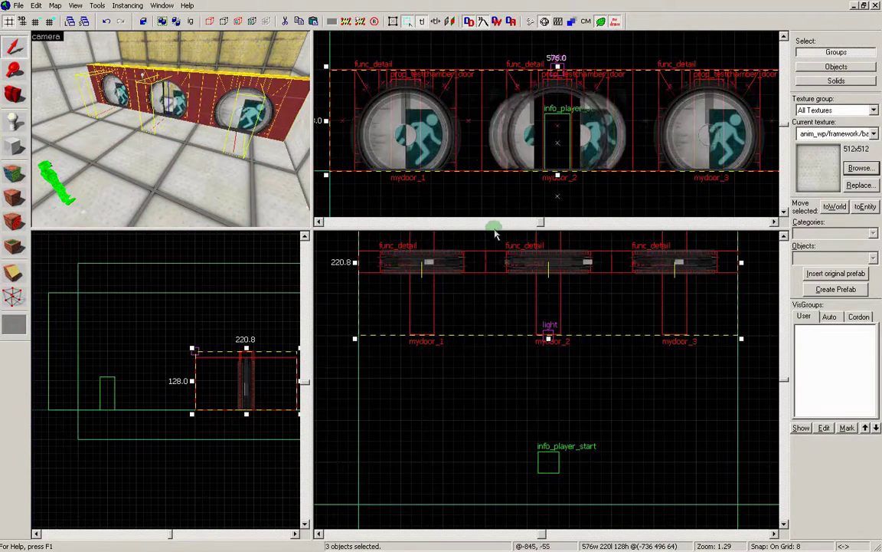
left_click(785, 236)
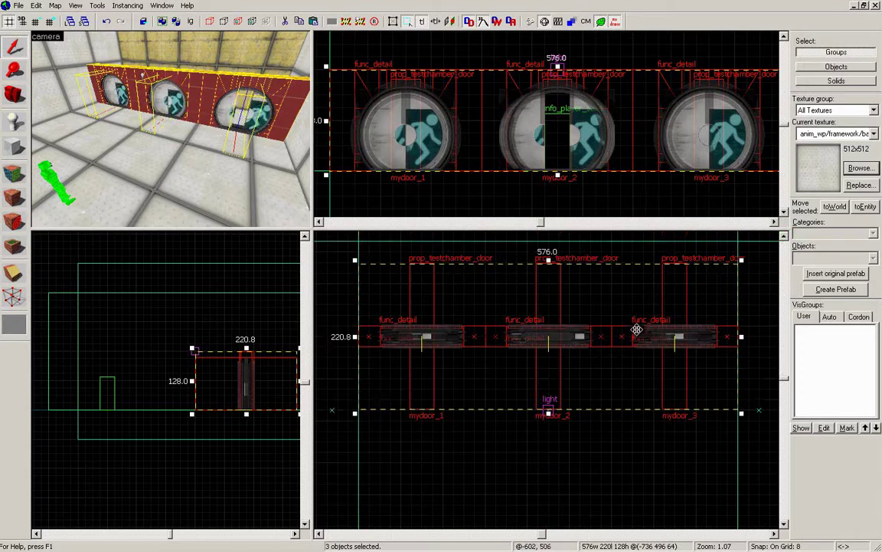
left_click_drag(632, 335, 631, 313)
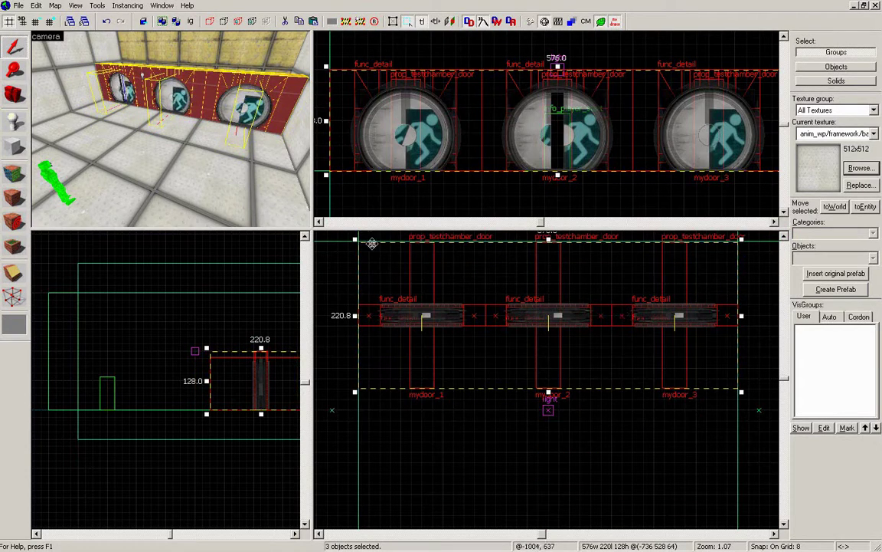
left_click(156, 140)
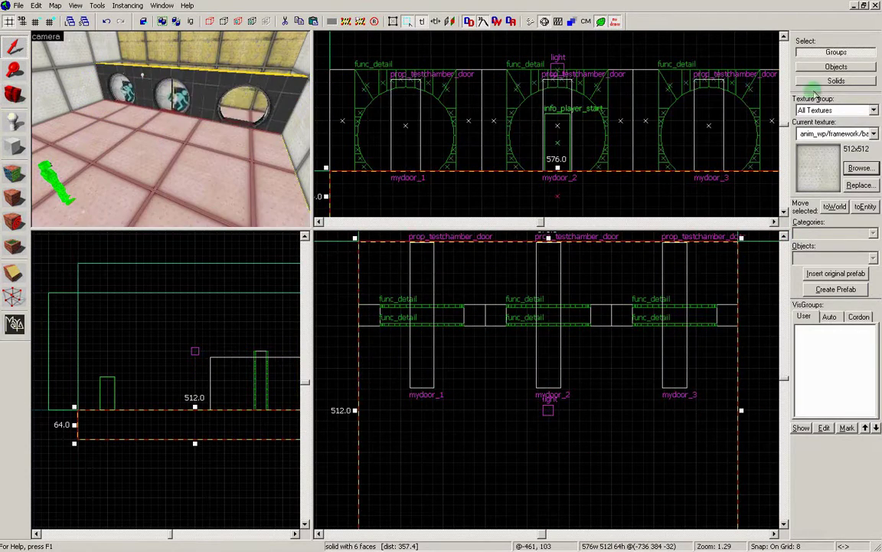
Switch to individual object selection and examine the name of each test chamber door in its properties
left_click(838, 67)
left_click(121, 94)
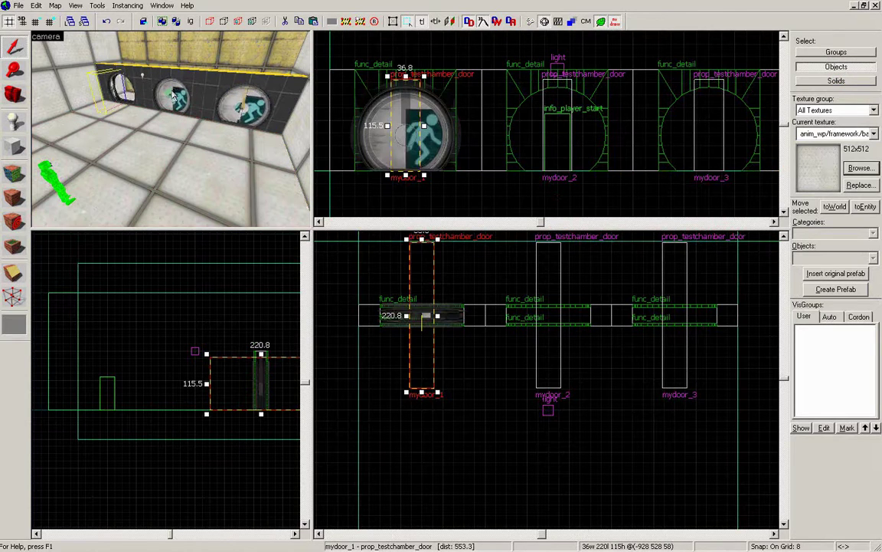
left_click(177, 98, "ctrl")
left_click(121, 86)
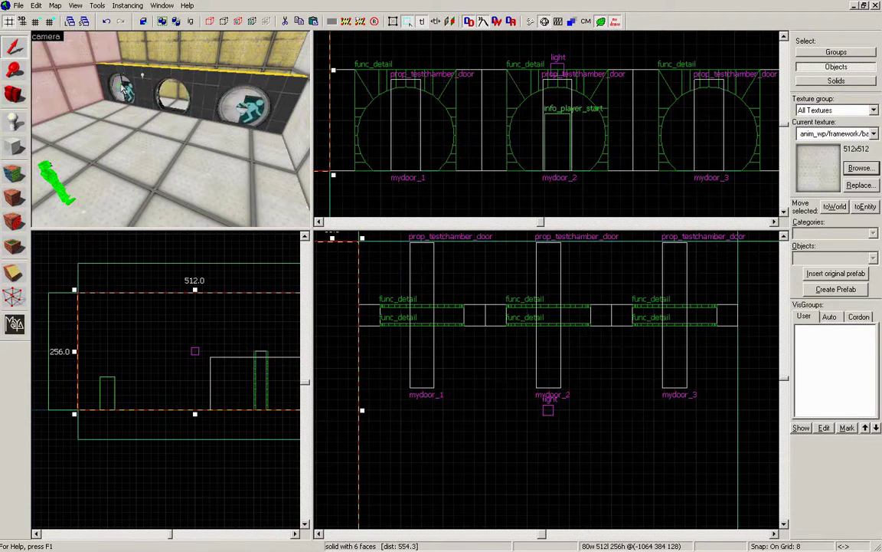
left_click(115, 88)
double_click(113, 92)
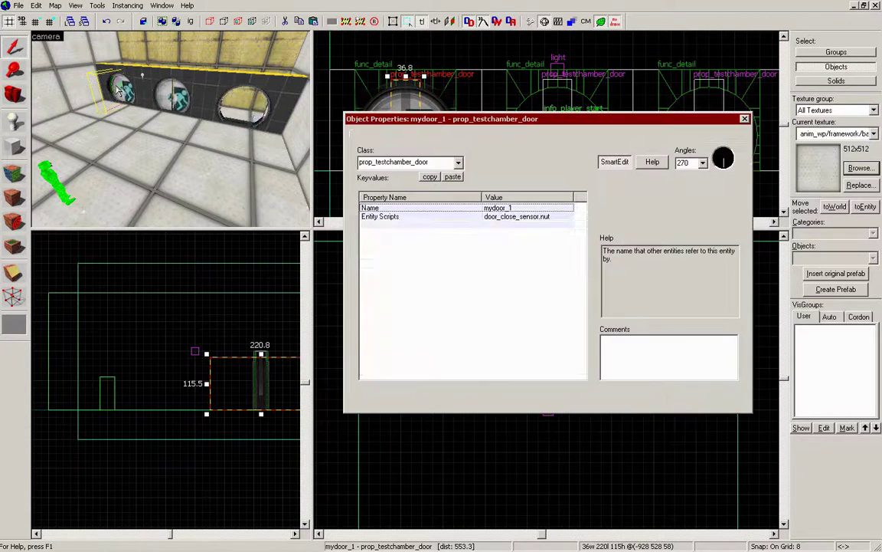
left_click(163, 99)
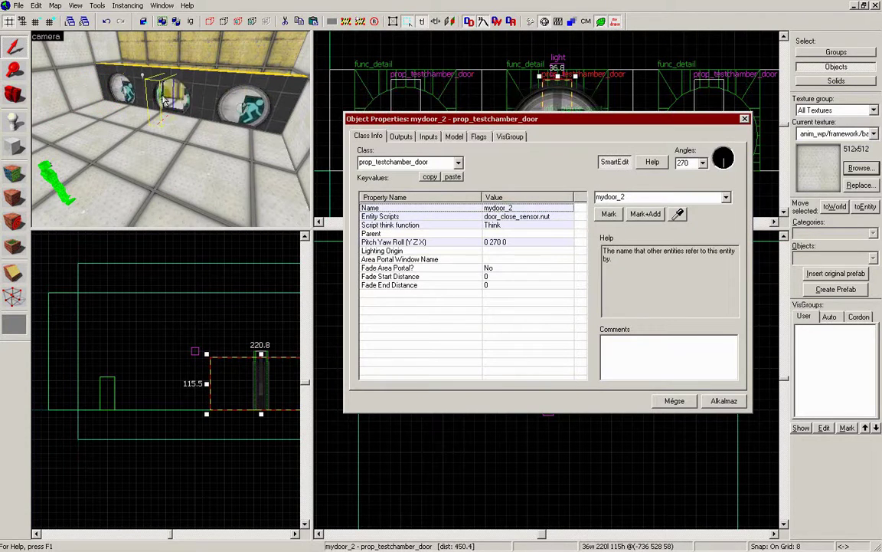
left_click(230, 110)
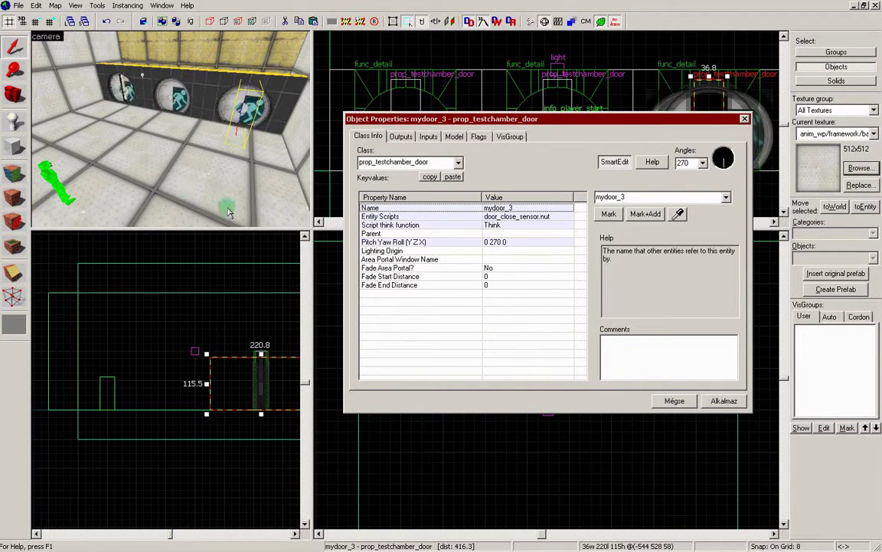
Place three gepy_floorbutton prefabs across the floor in front of the round doors
left_click(15, 120)
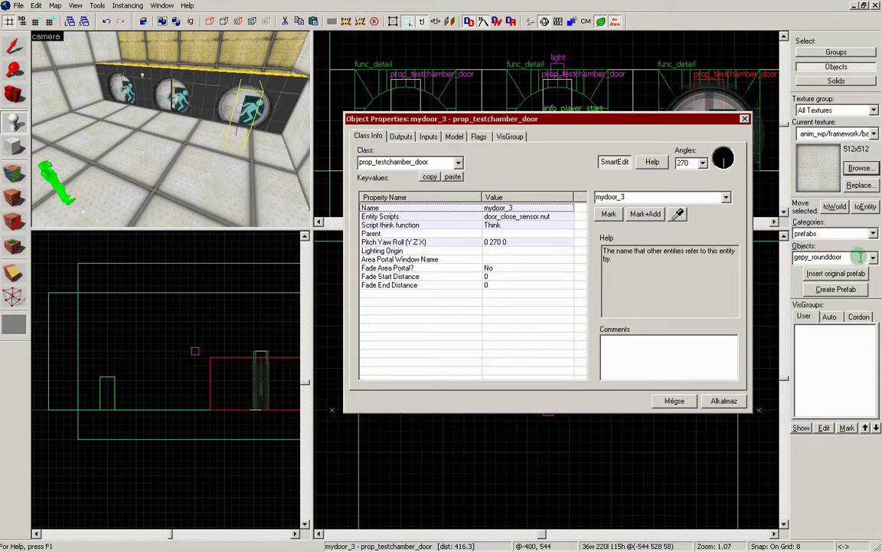
type("bu")
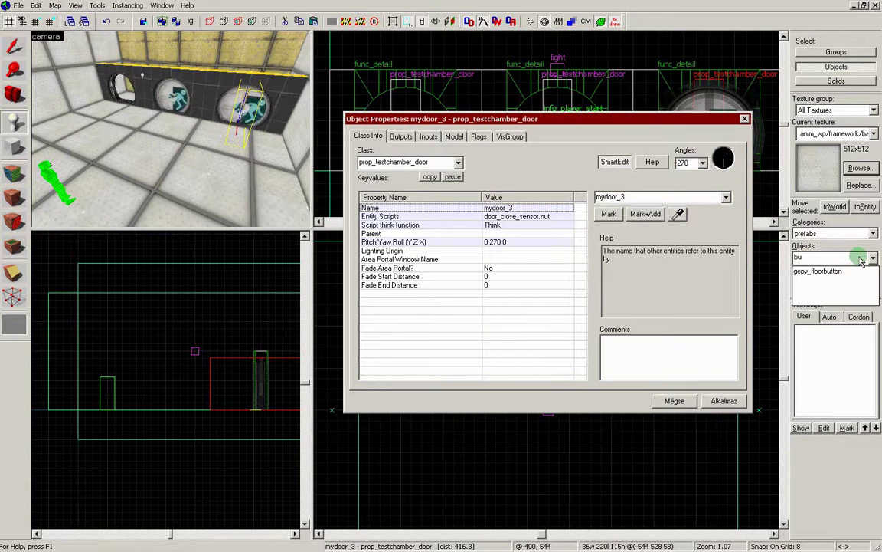
left_click(852, 270)
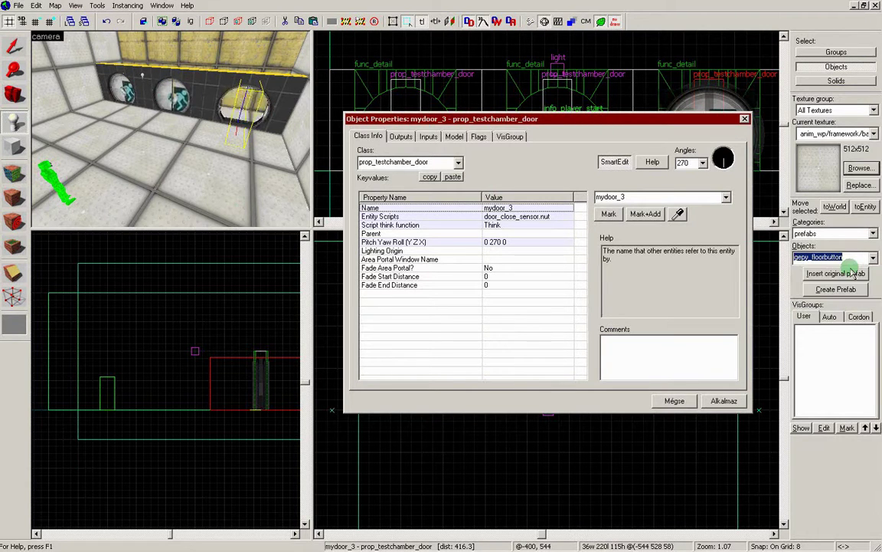
left_click(70, 138)
left_click(141, 160)
left_click(205, 174)
left_click(14, 47)
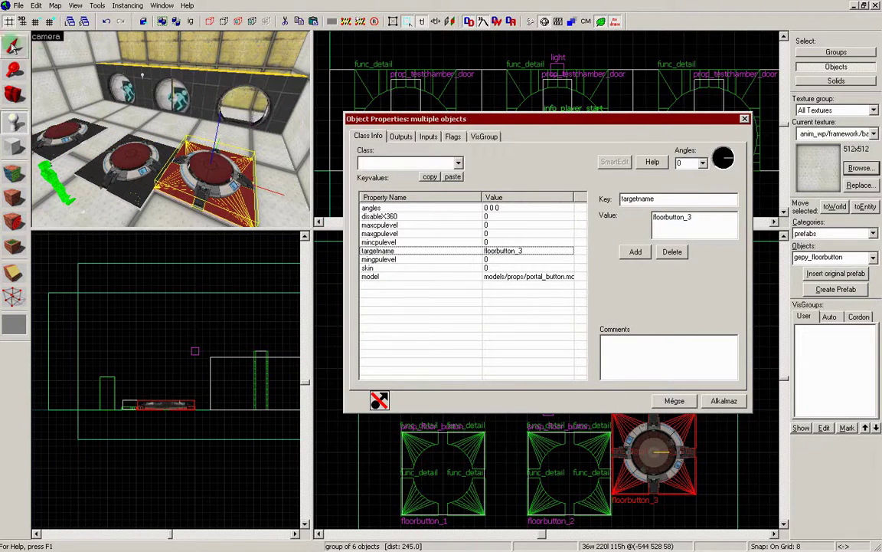
left_click_drag(619, 120, 731, 37)
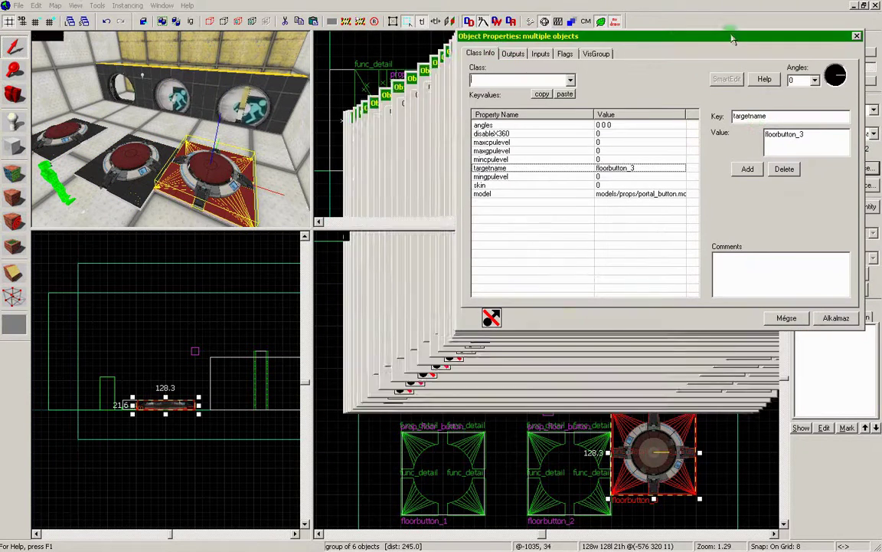
left_click(63, 121)
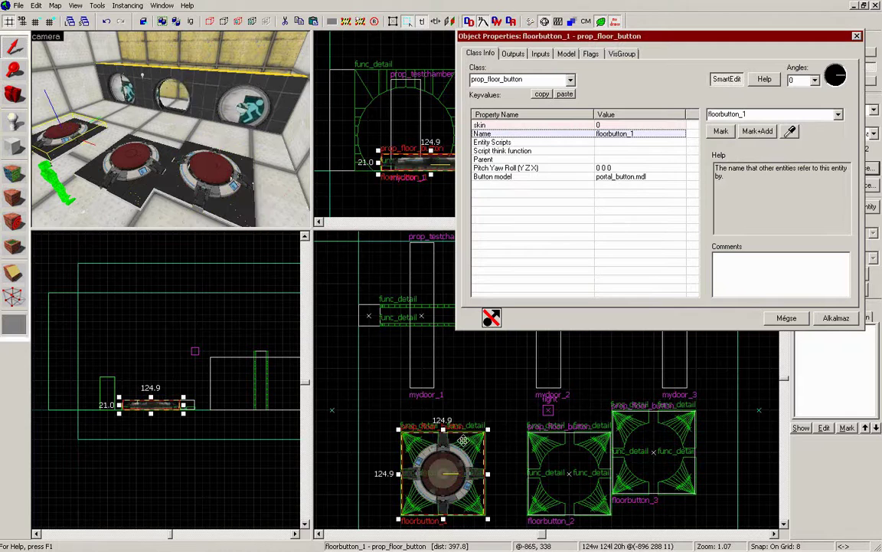
left_click_drag(457, 452, 458, 389)
left_click(574, 441)
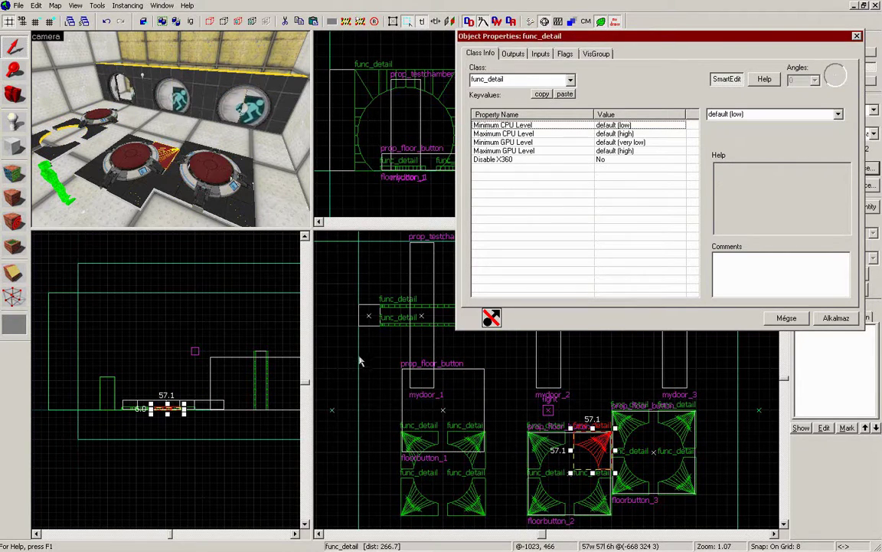
key("ctrl+z")
key("ctrl+z")
key("ctrl+z")
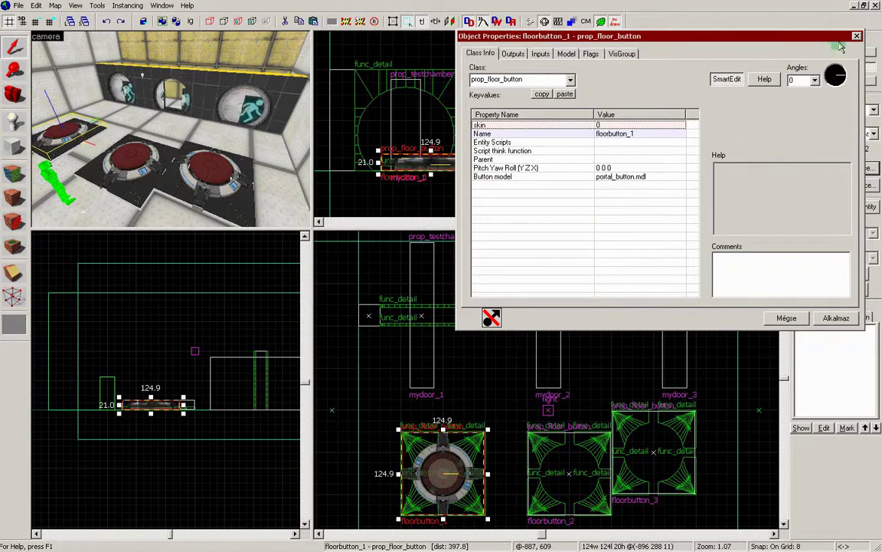
Switch to group selection and move the three floor button prefabs into a straight row, one in front of each door
left_click_drag(826, 38, 776, 67)
left_click(837, 53)
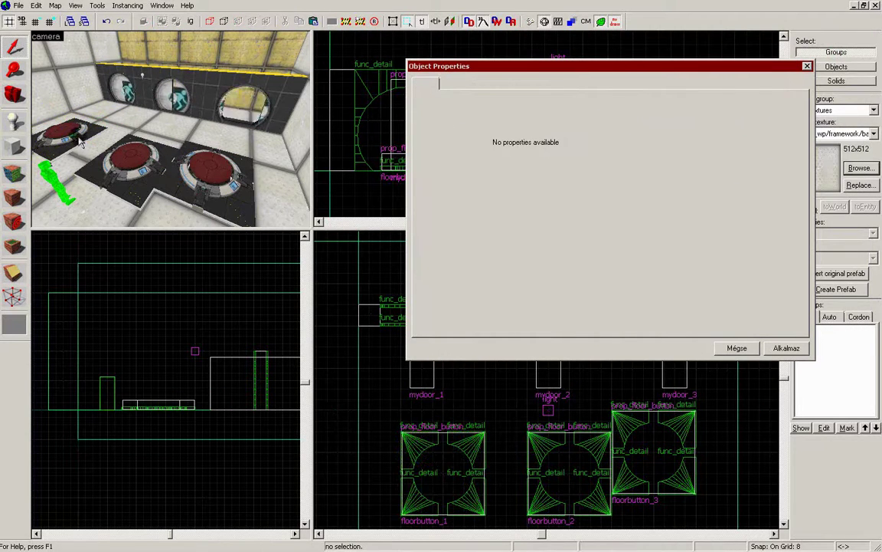
left_click(80, 141)
left_click_drag(443, 469, 444, 406)
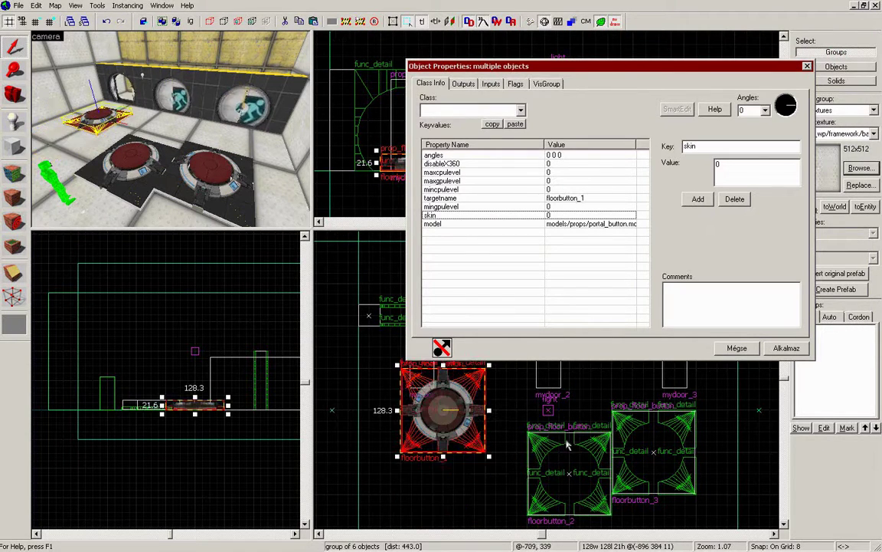
left_click(548, 447)
left_click_drag(572, 468, 572, 411)
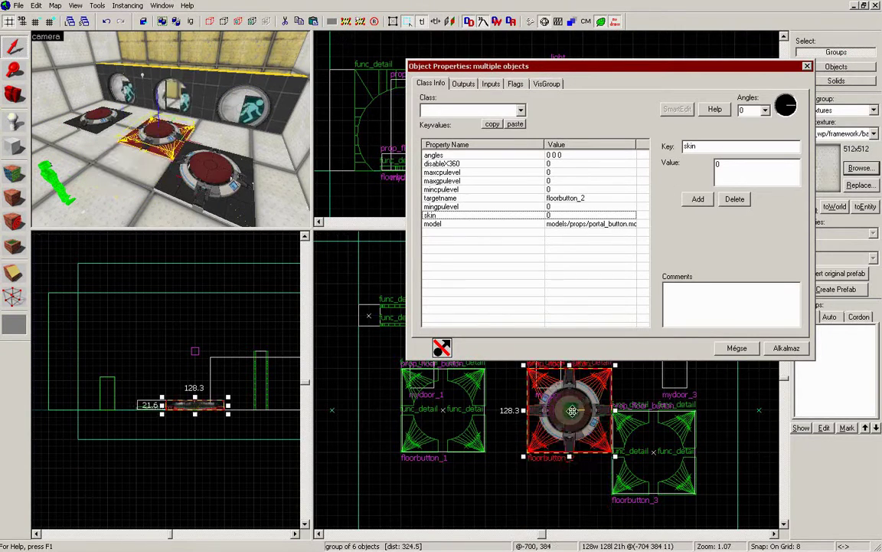
left_click(645, 437)
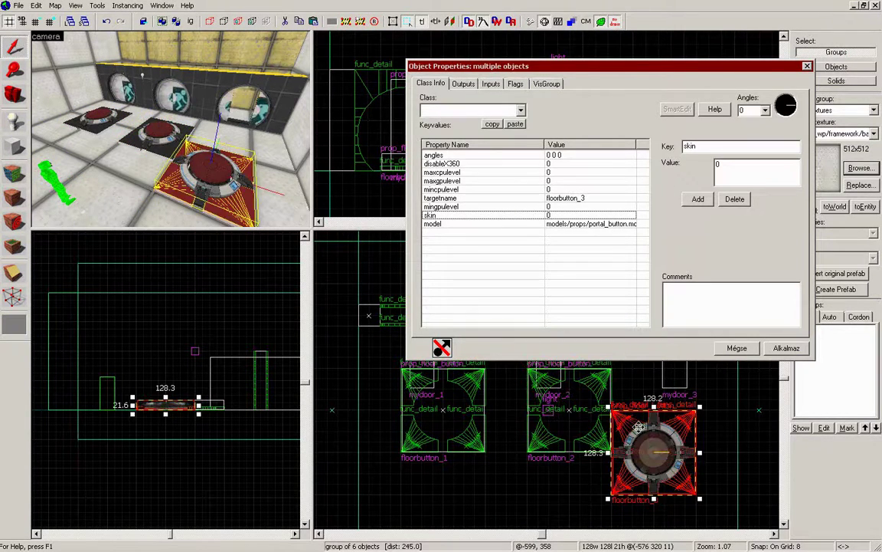
left_click_drag(639, 426, 677, 384)
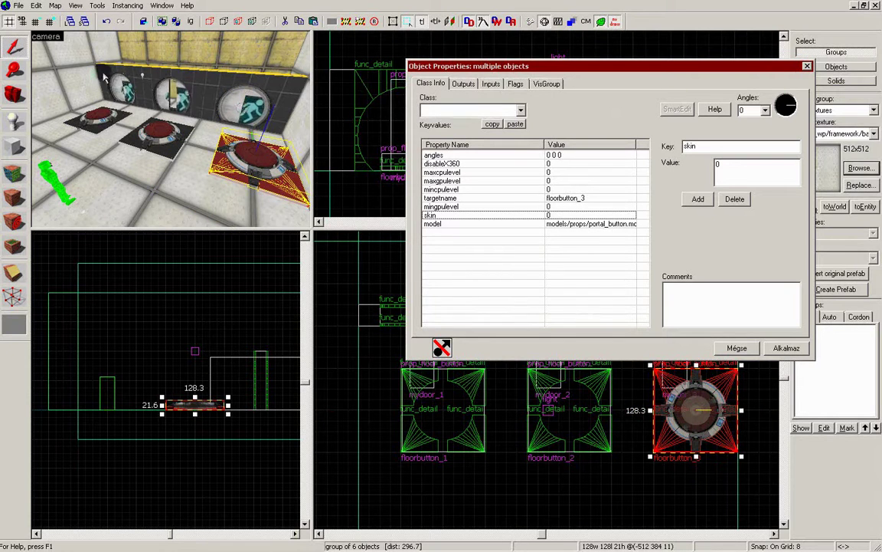
Check each floor button's properties as a single object, and set the OnPressed output target of floorbutton_1 to mydoor_1
left_click_drag(454, 67, 398, 105)
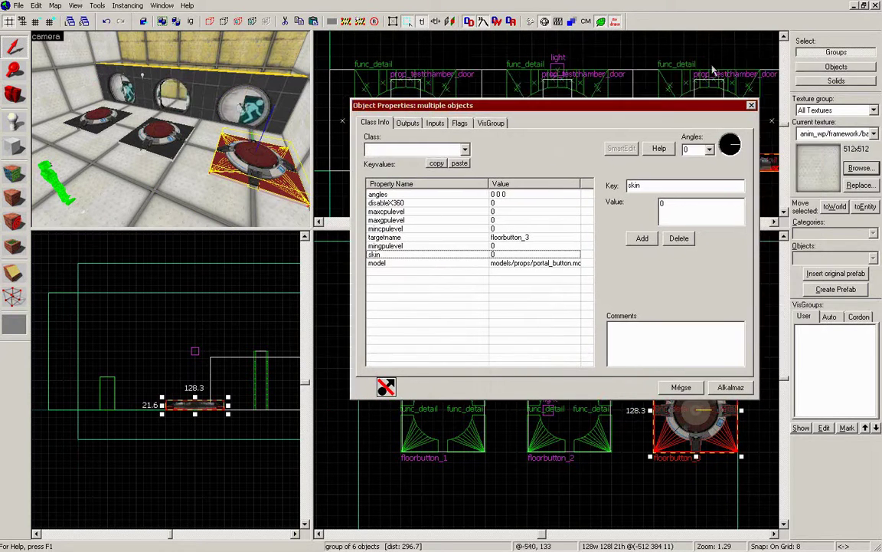
left_click(849, 68)
left_click(104, 120)
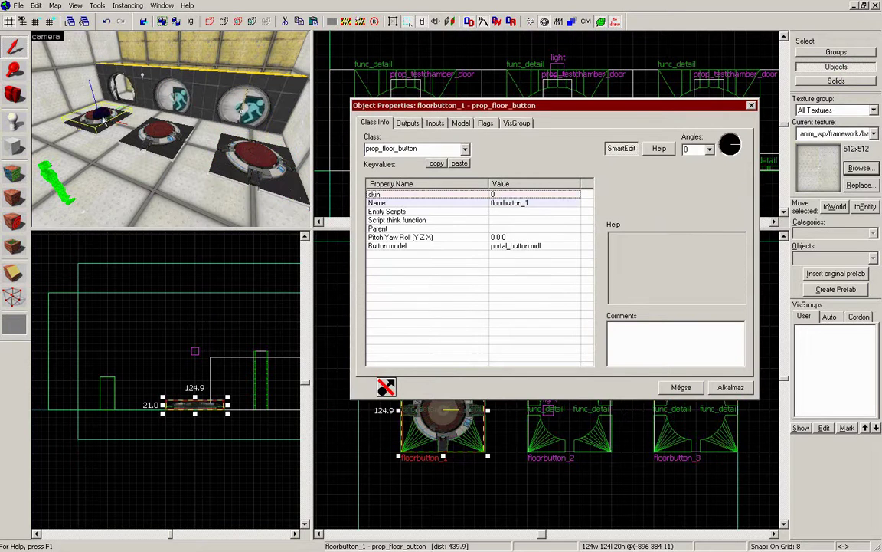
left_click(160, 134)
left_click(256, 167)
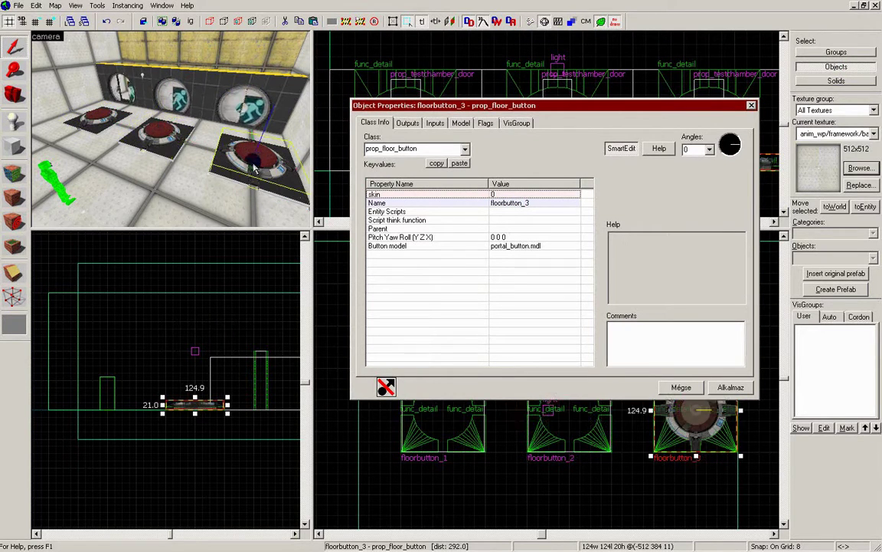
left_click(102, 121)
left_click(407, 123)
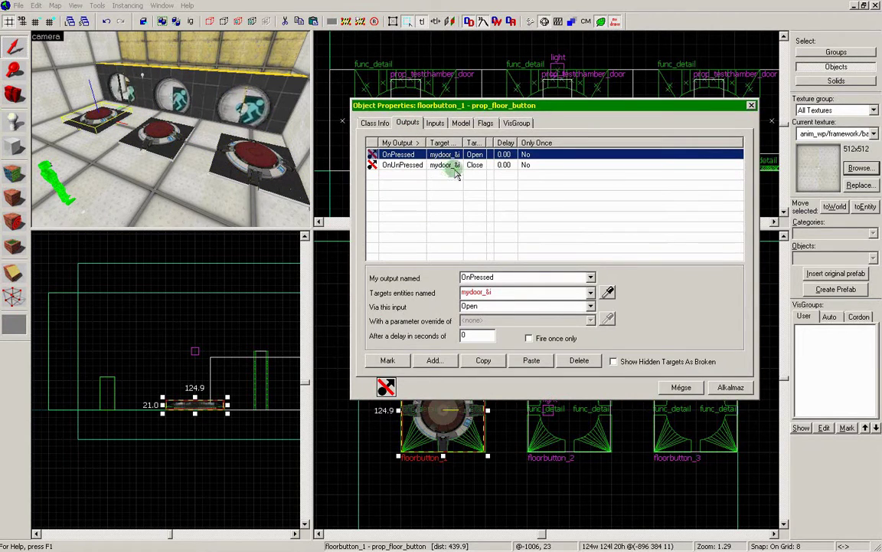
left_click(487, 292)
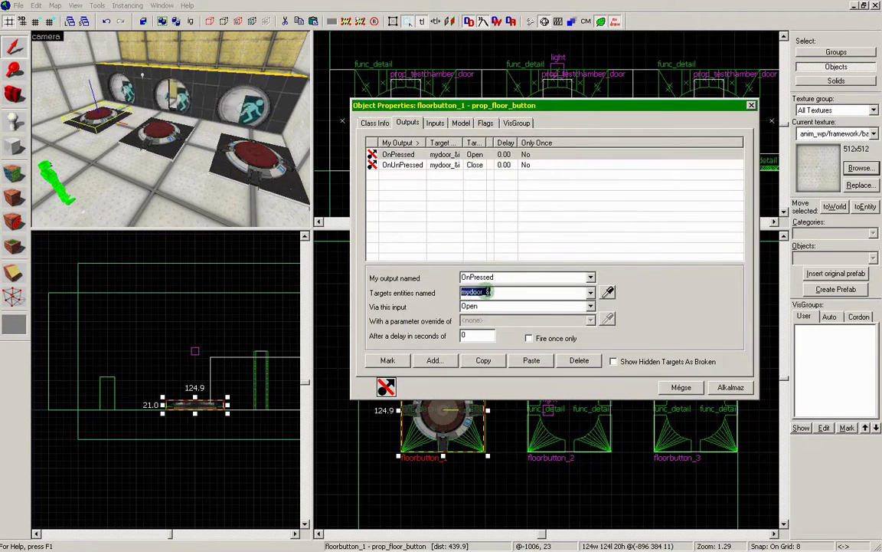
left_click_drag(485, 292, 503, 291)
type("1")
Set the OnUnPressed output target of floorbutton_1 to mydoor_1
left_click(446, 165)
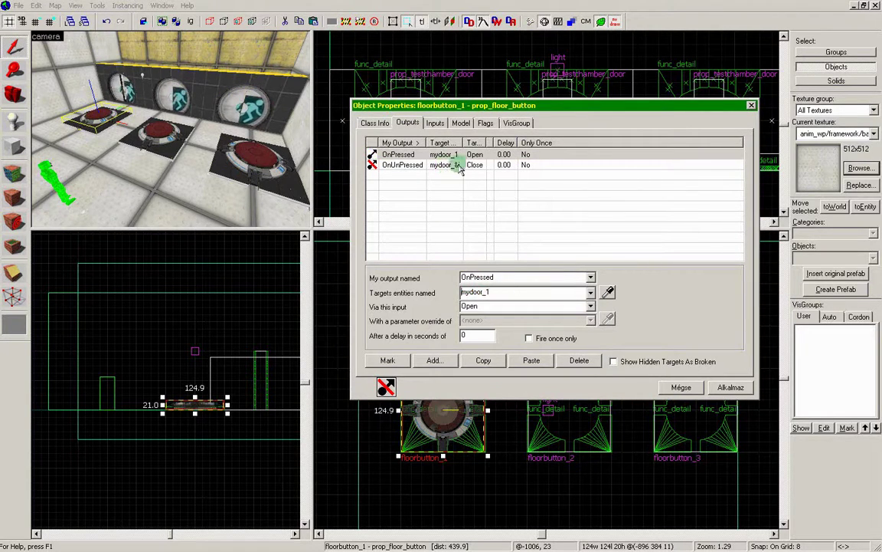
left_click(458, 166)
left_click(487, 292)
type("2")
left_click(501, 295)
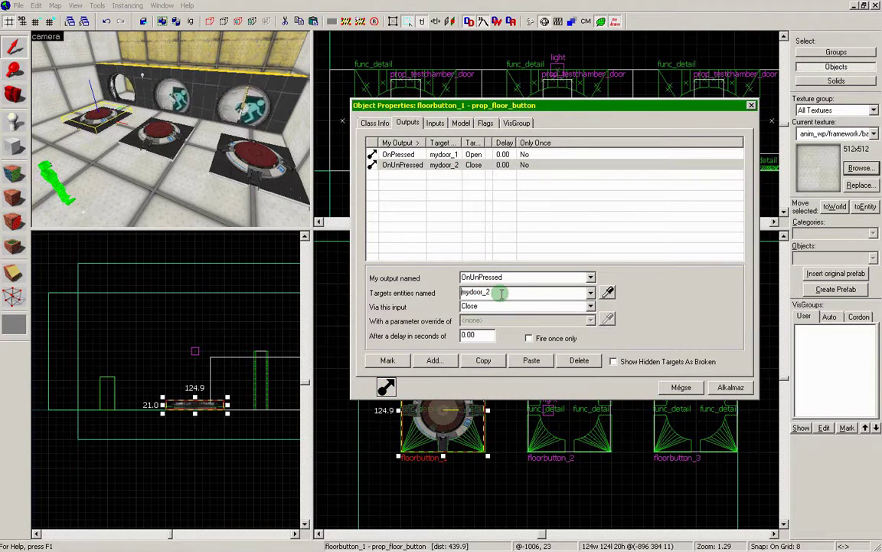
key("BackSpace")
type("1")
Set the OnPressed and OnUnPressed output targets of floorbutton_2 to mydoor_2
left_click(164, 133)
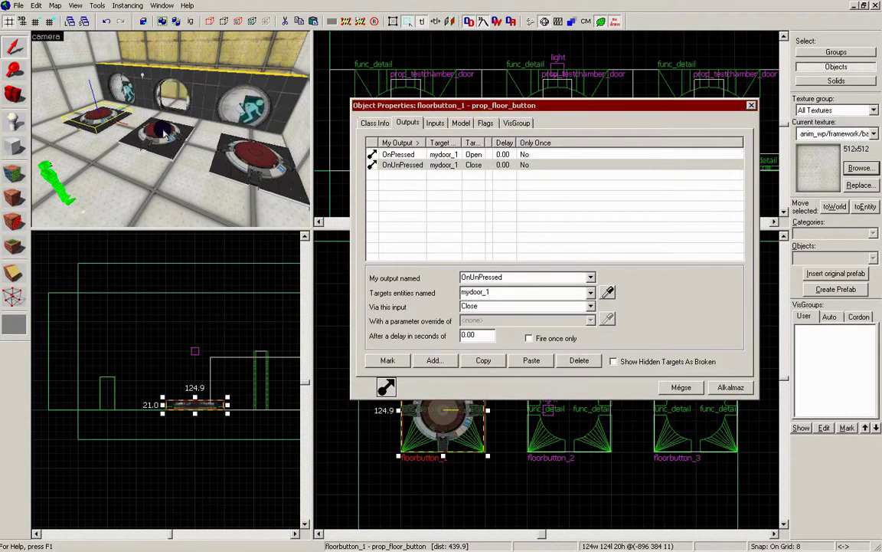
left_click(470, 158)
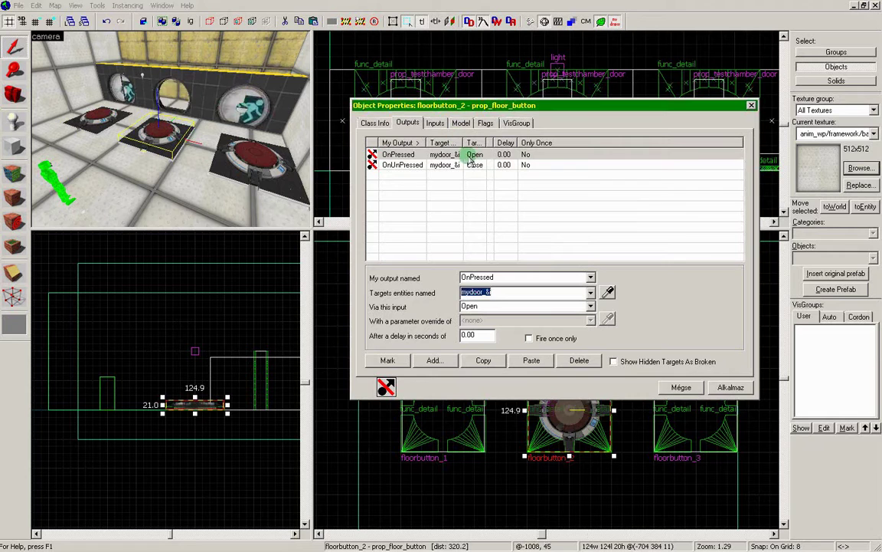
double_click(495, 292)
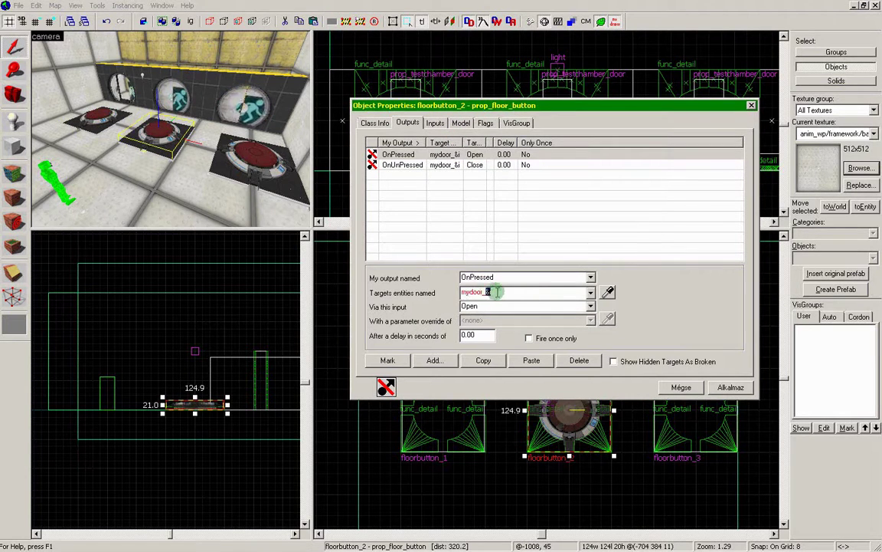
type("2")
left_click(487, 165)
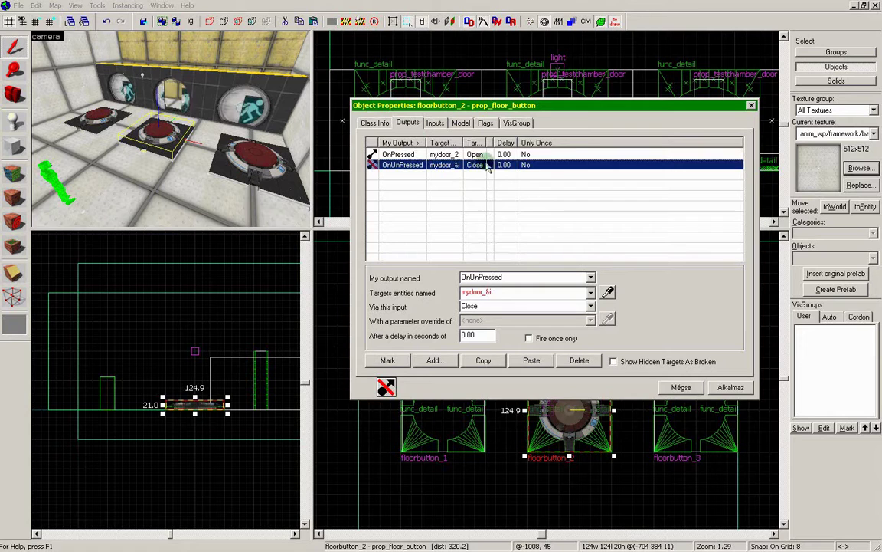
left_click(494, 292)
type("2")
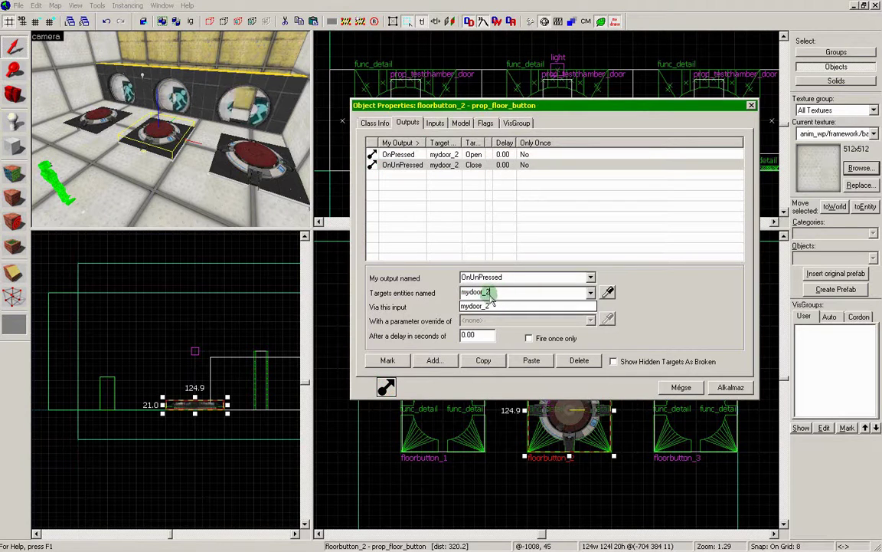
Set the OnPressed and OnUnPressed output targets of floorbutton_3 to mydoor_3 and close its properties
left_click(257, 158)
left_click(407, 156)
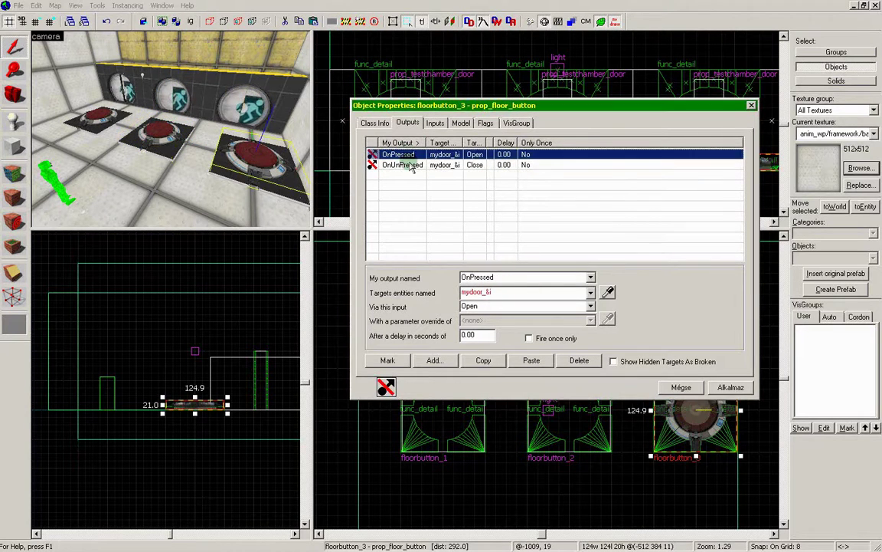
left_click(412, 164, "shift")
left_click(486, 292)
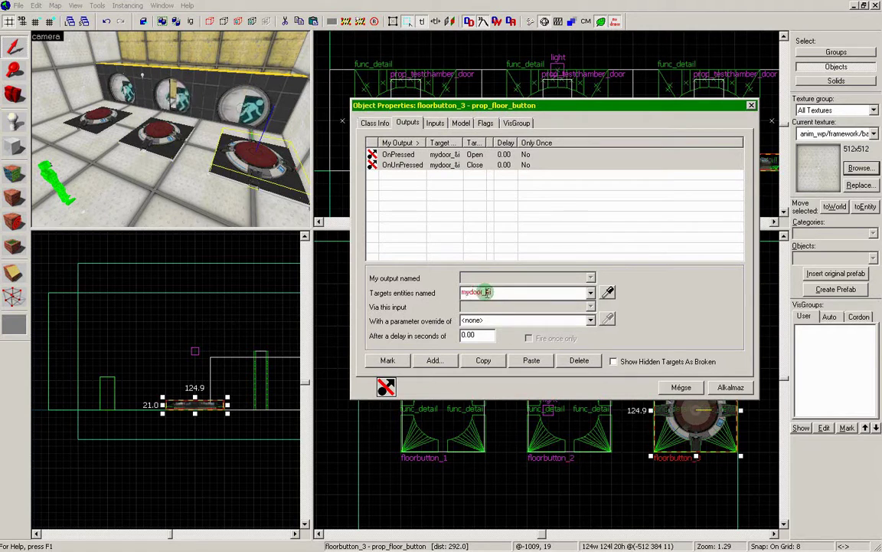
type("3")
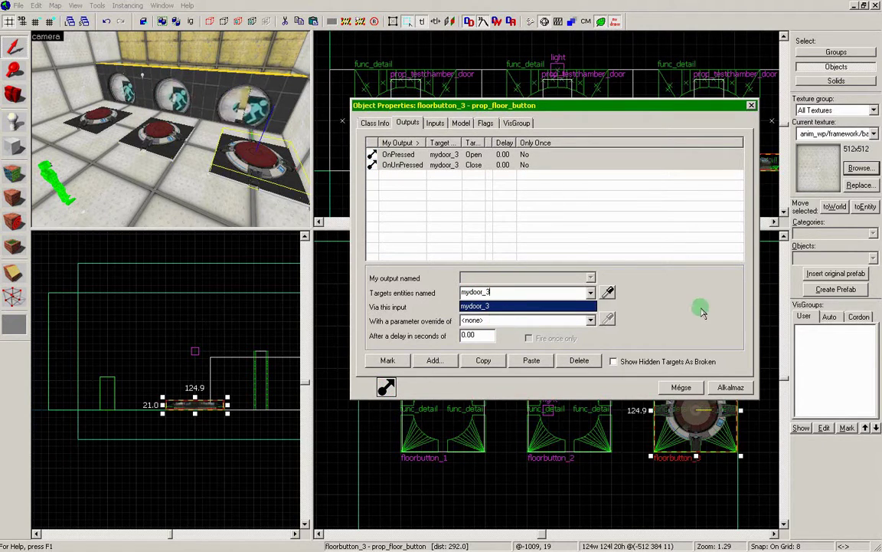
left_click(703, 302)
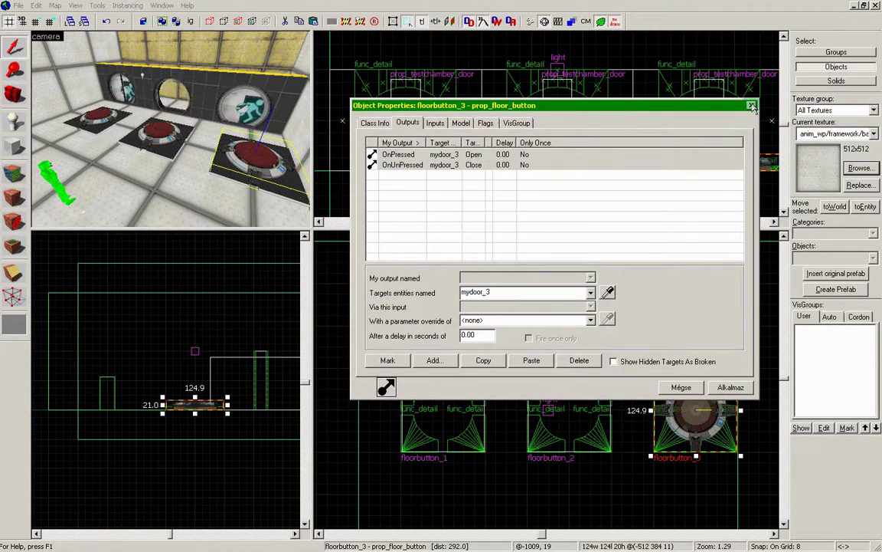
left_click(752, 105)
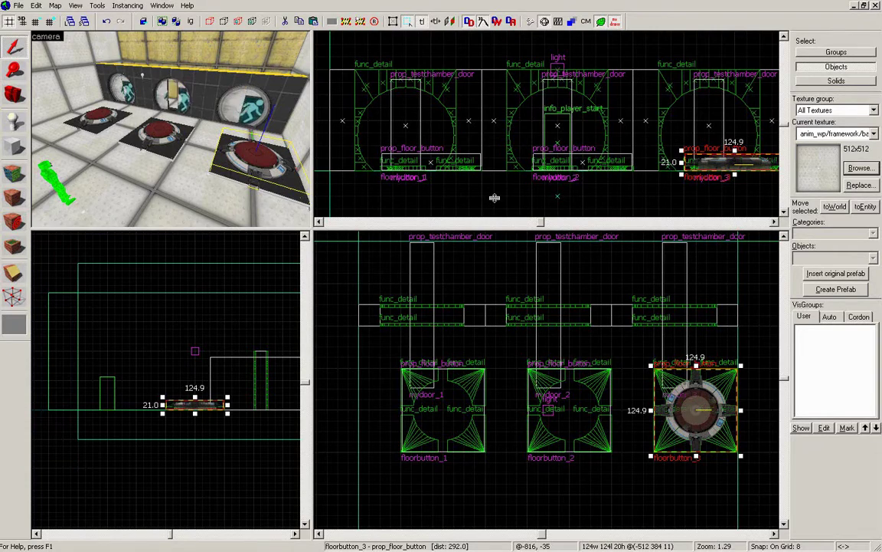
Compile the map and run it in the game
left_click(18, 5)
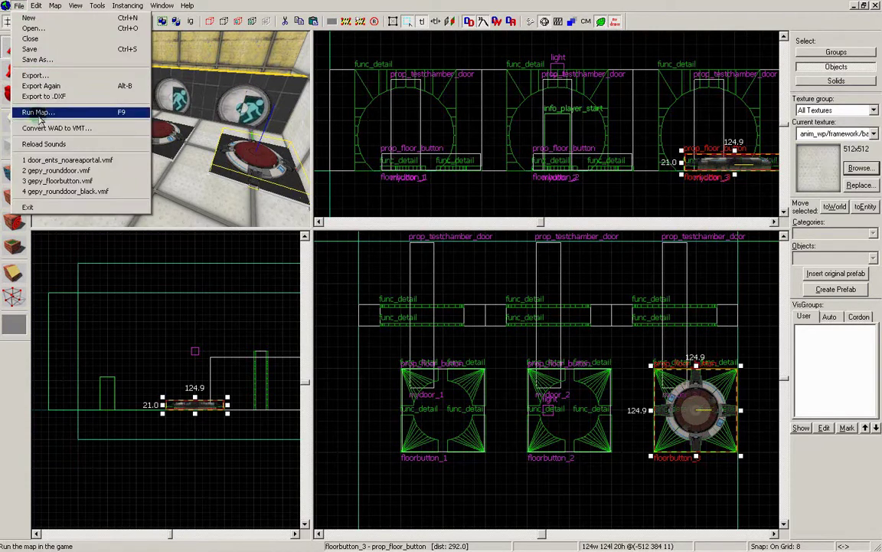
left_click(38, 112)
left_click(524, 346)
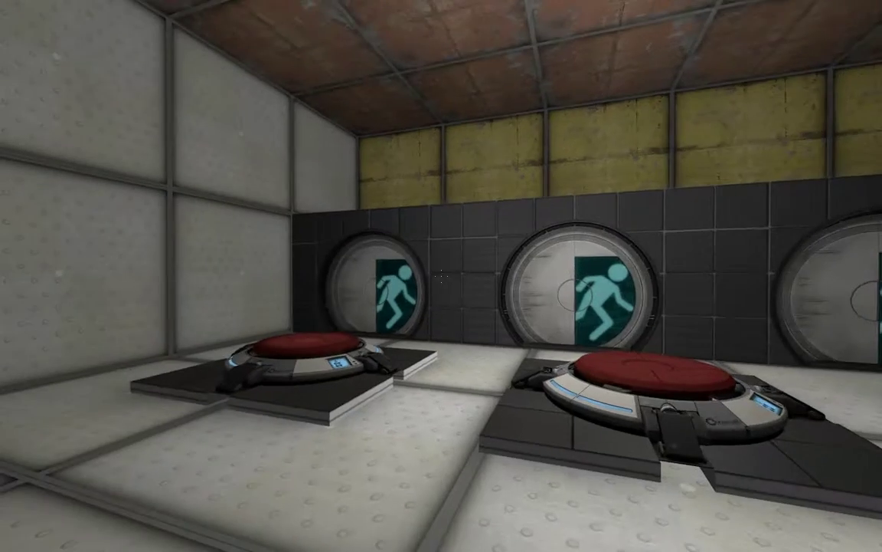
Walk across the three floor buttons one after another to test that each one operates its own door
key("w")
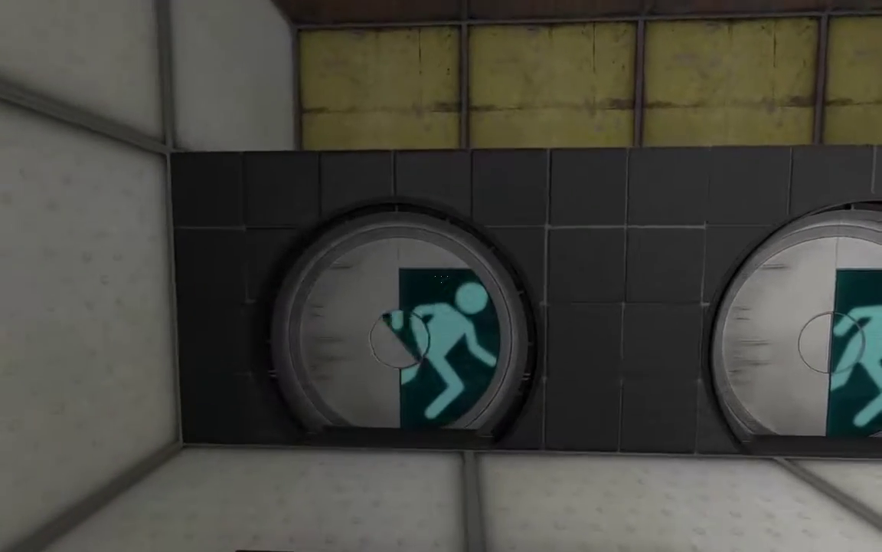
key("d")
key("d")
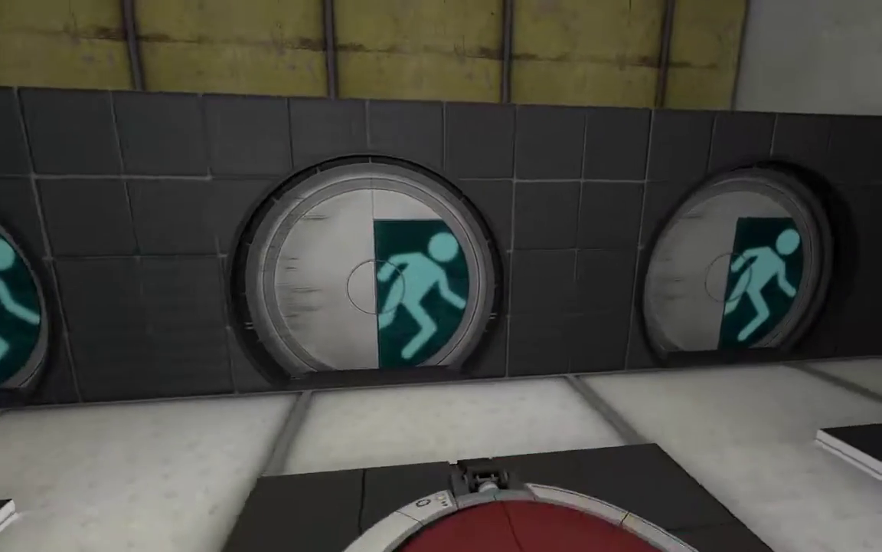
key("d")
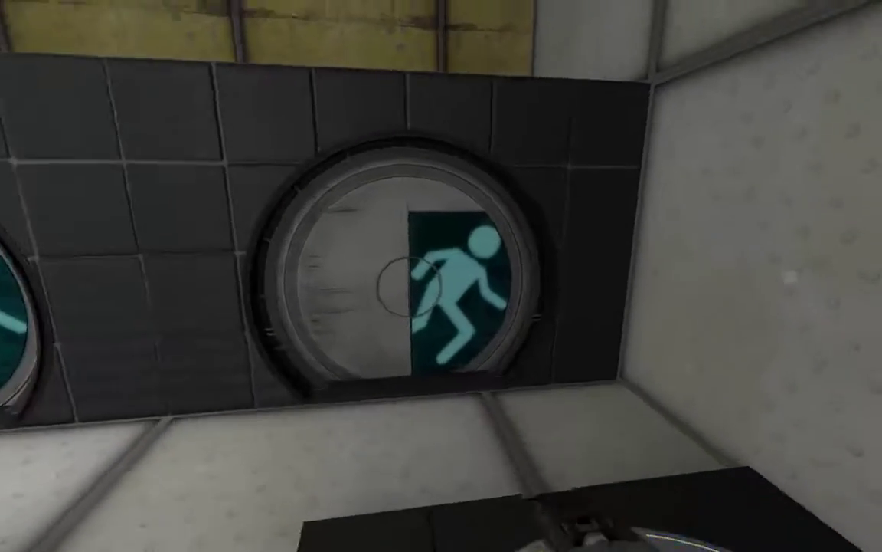
key("a")
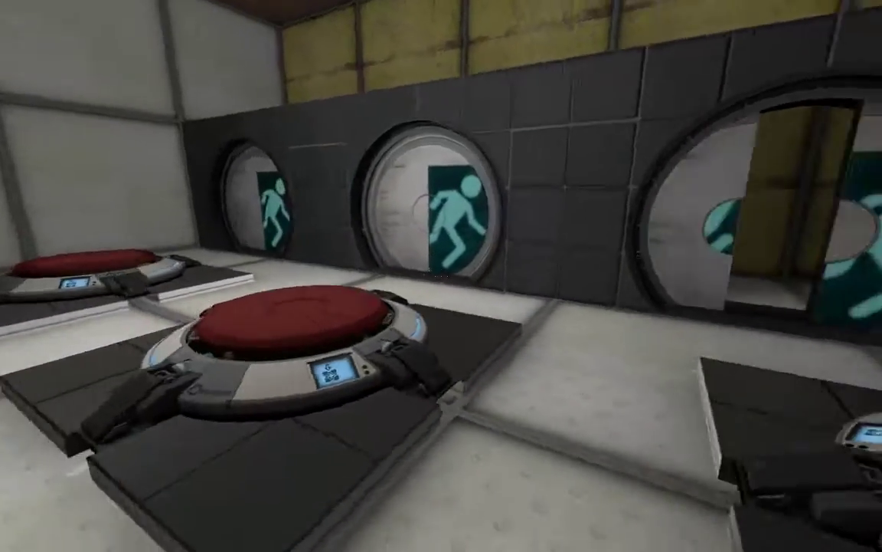
key("s")
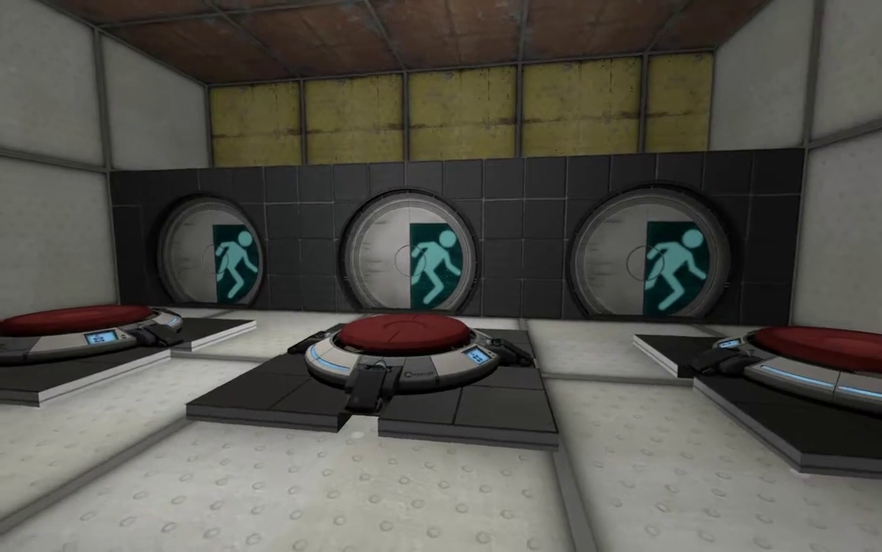
Walk over the third floor button and through its round door to check the door from the other side
key("w")
key("d")
key("d")
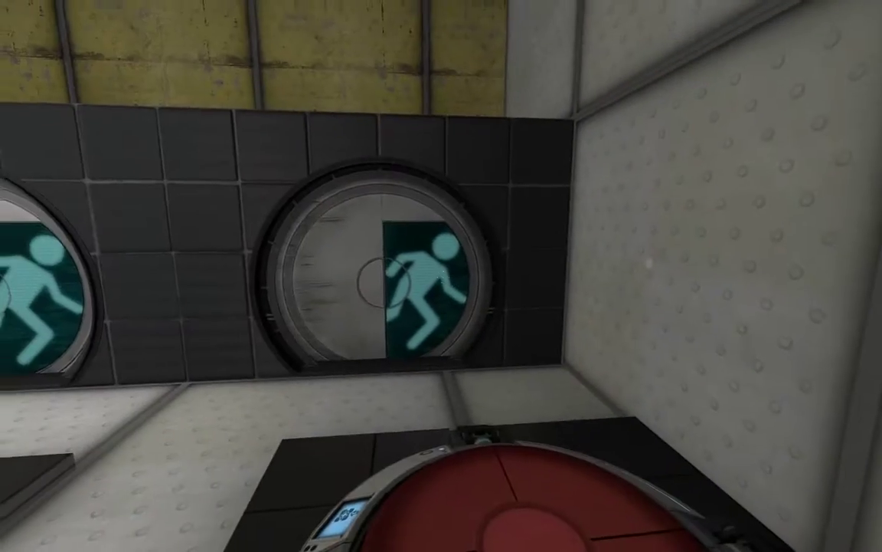
key("w")
key("w")
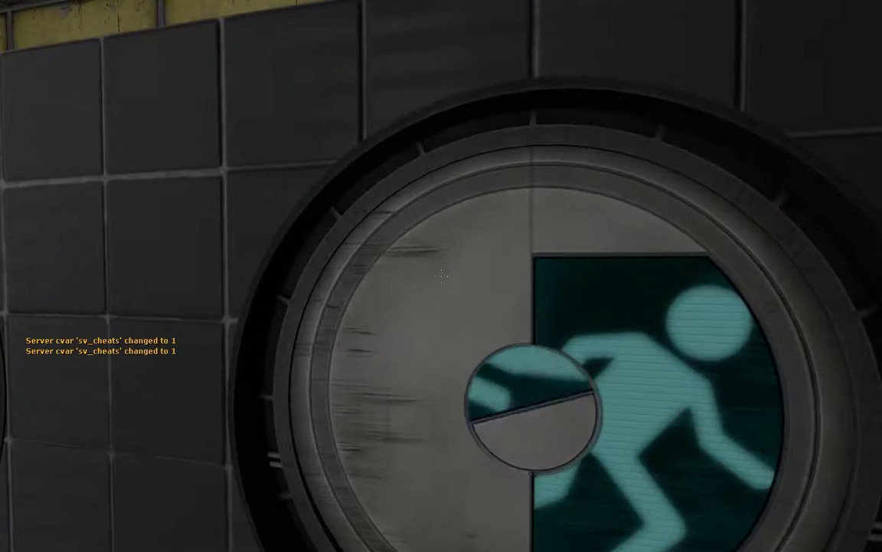
key("w")
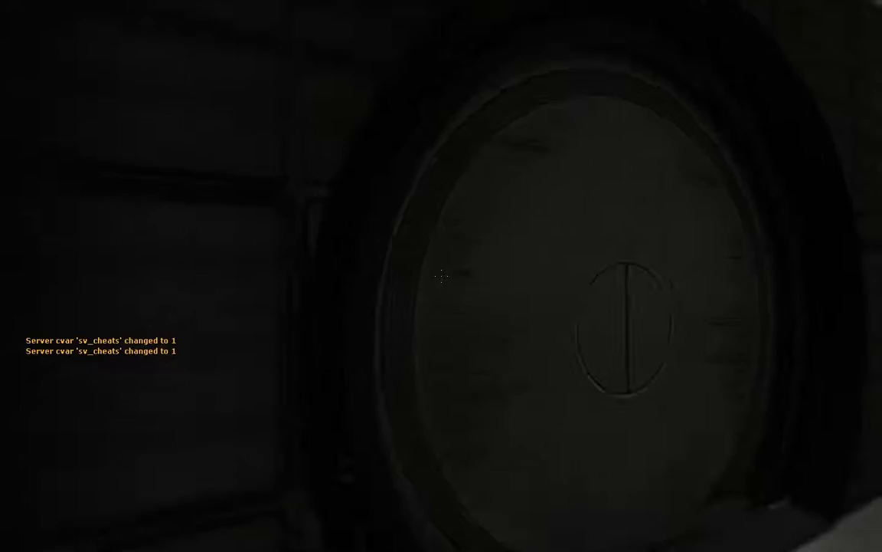
key("w")
key("s")
key("w")
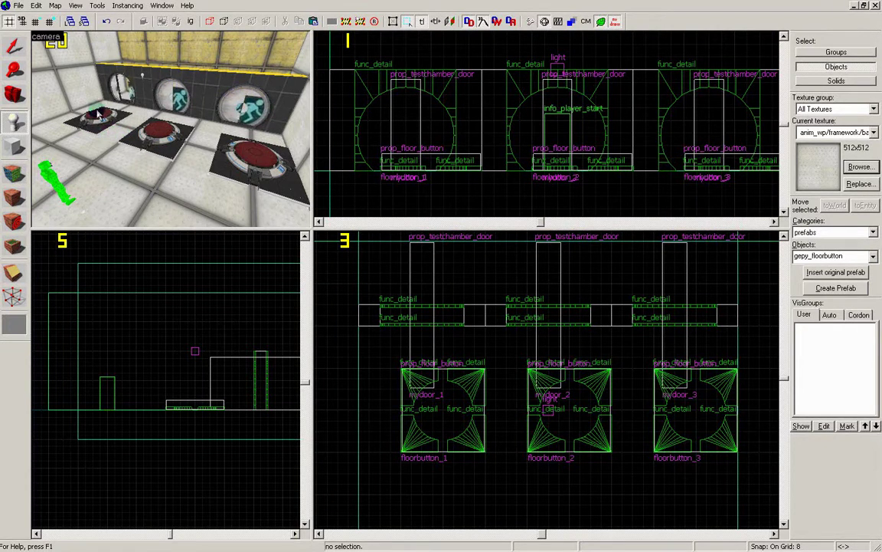
Select all three floor buttons together and change their class to prop_floor_ball_button
left_click(15, 47)
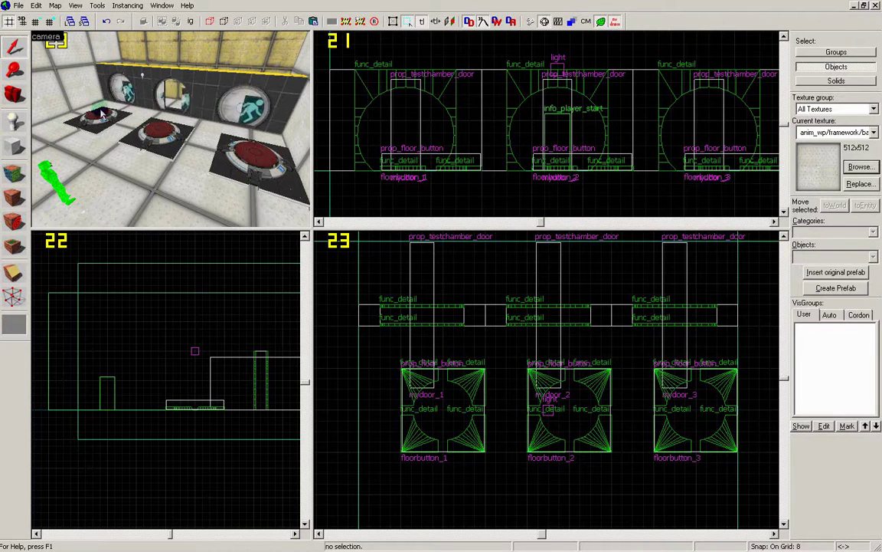
left_click(101, 117)
left_click(167, 137, "ctrl")
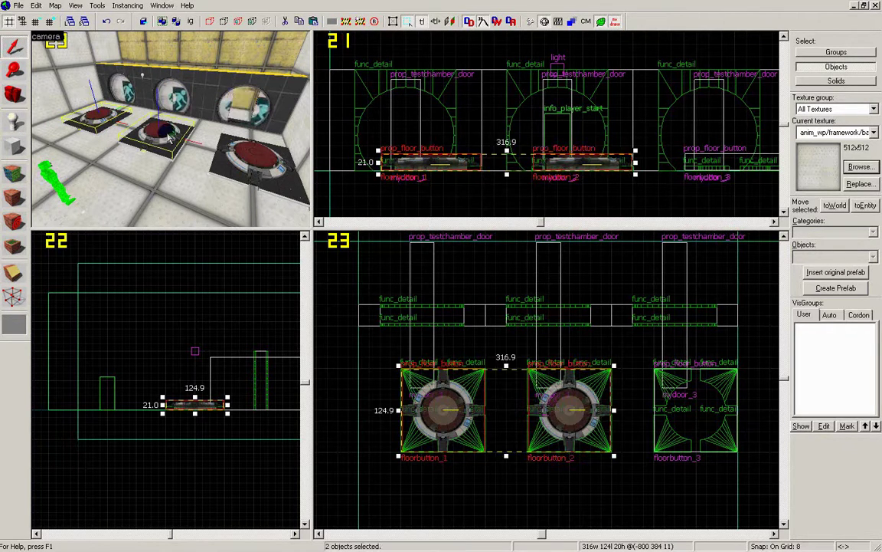
left_click(261, 165, "ctrl")
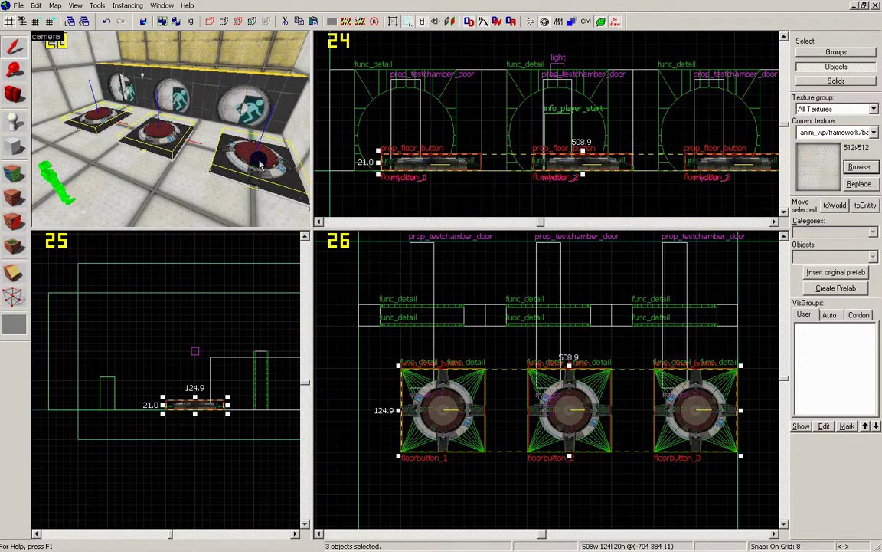
key("alt+Return")
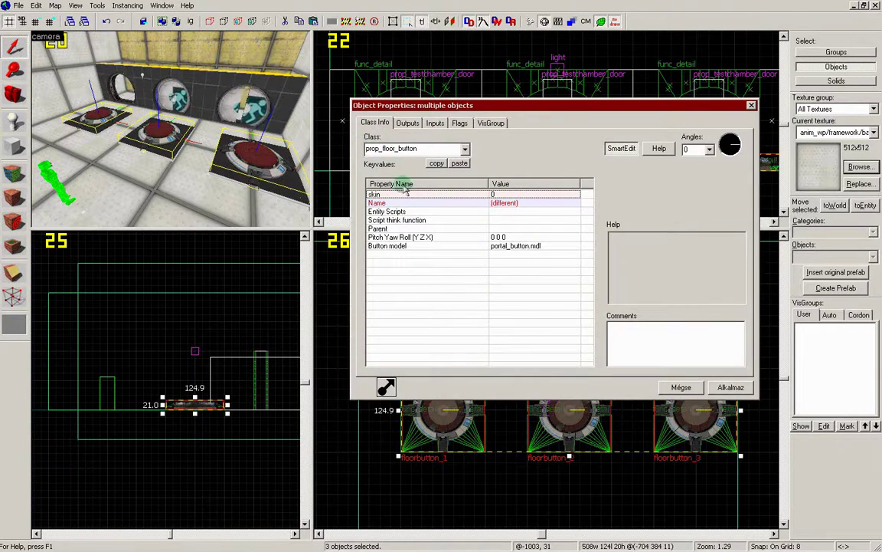
left_click_drag(432, 147, 356, 149)
type("butt")
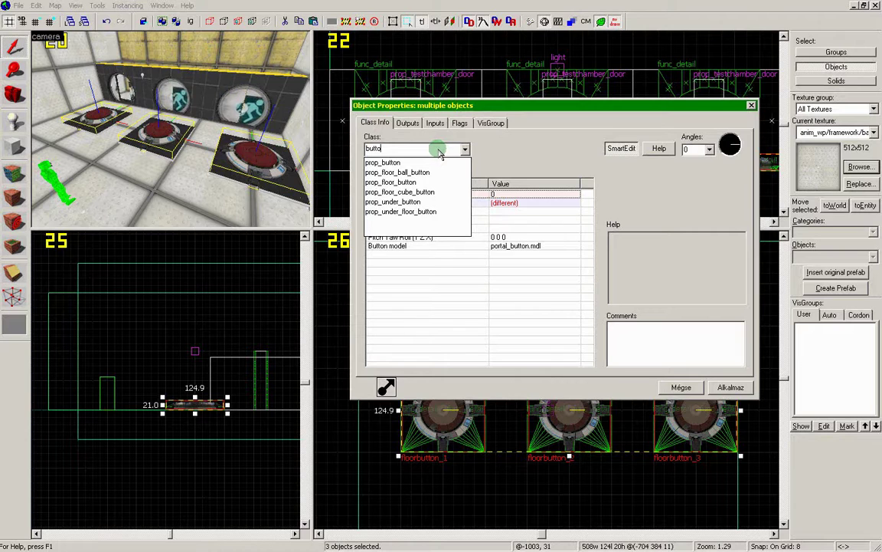
type("o")
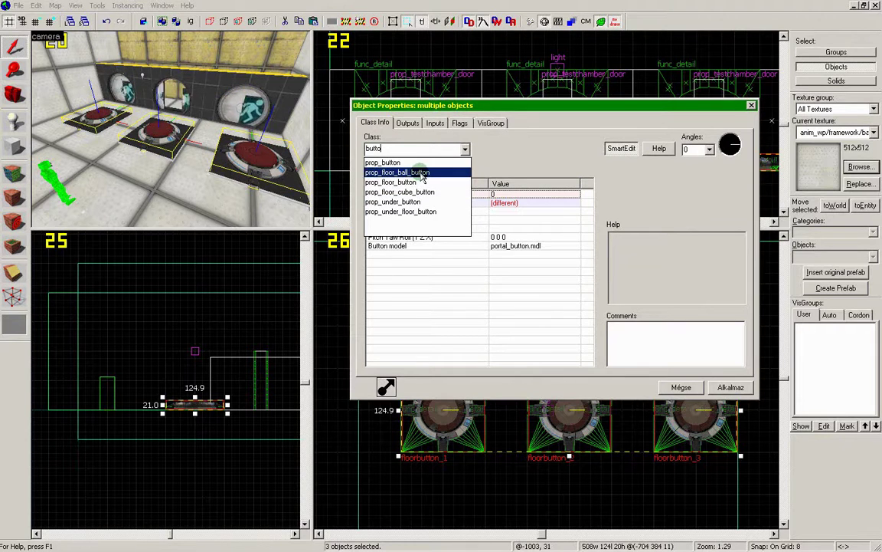
left_click(420, 171)
left_click(731, 387)
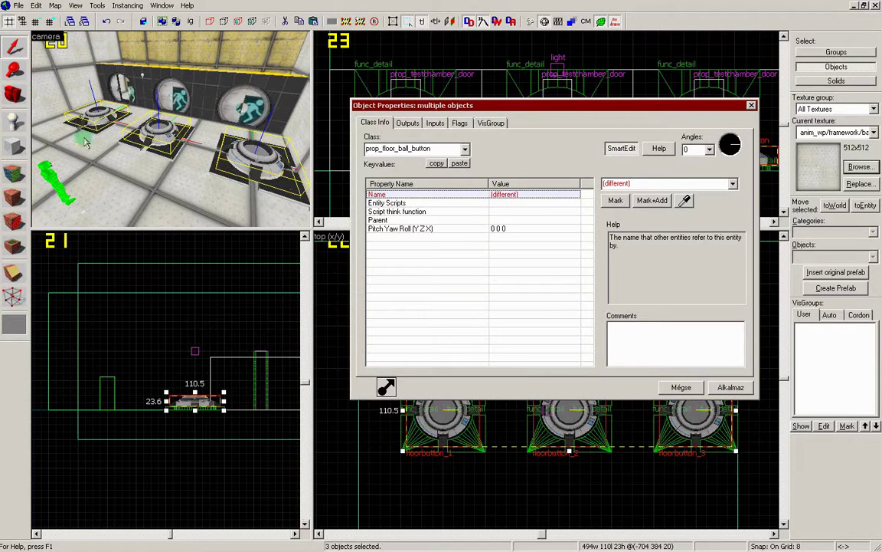
Place a prop_weighted_cube entity on the floor in front of the middle button
left_click(8, 118)
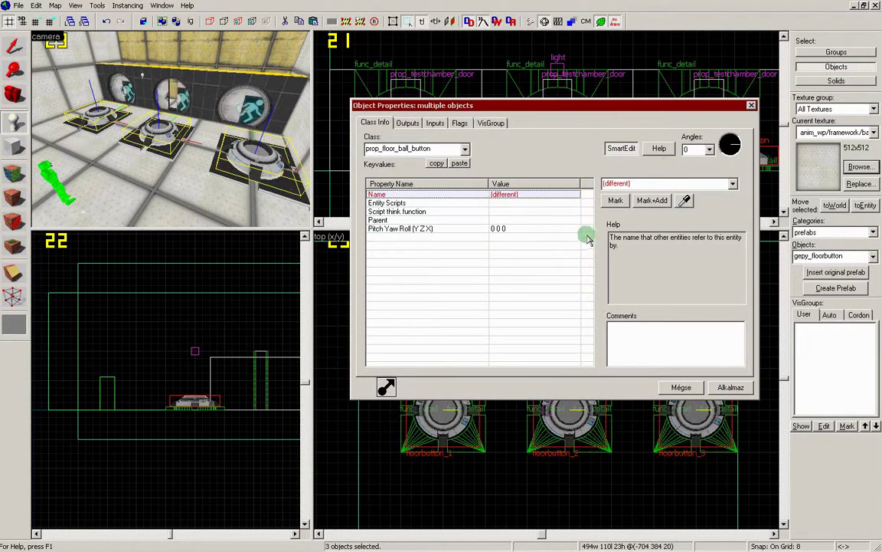
left_click(751, 106)
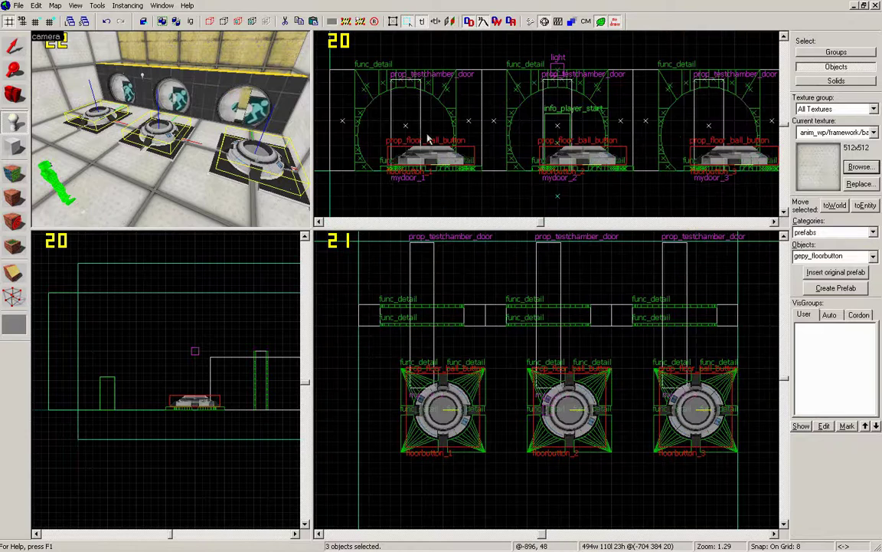
left_click(874, 232)
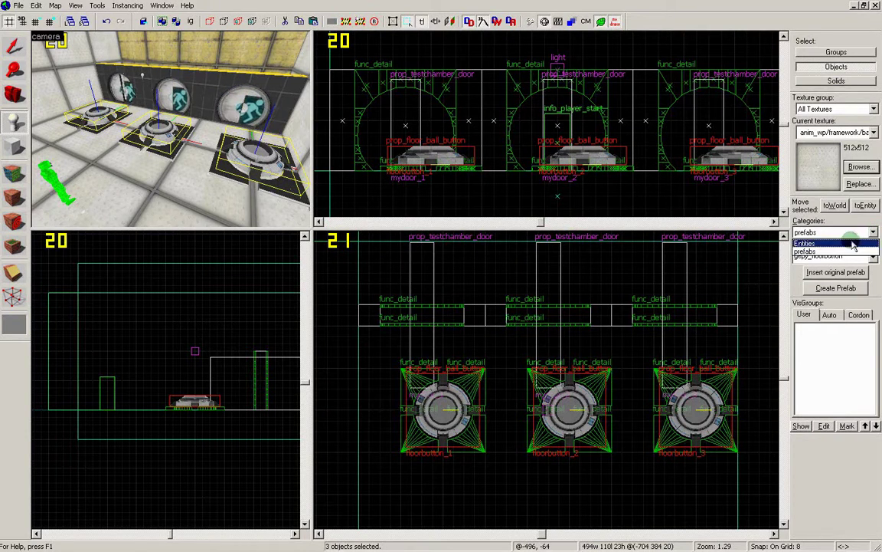
left_click(853, 244)
left_click(859, 256)
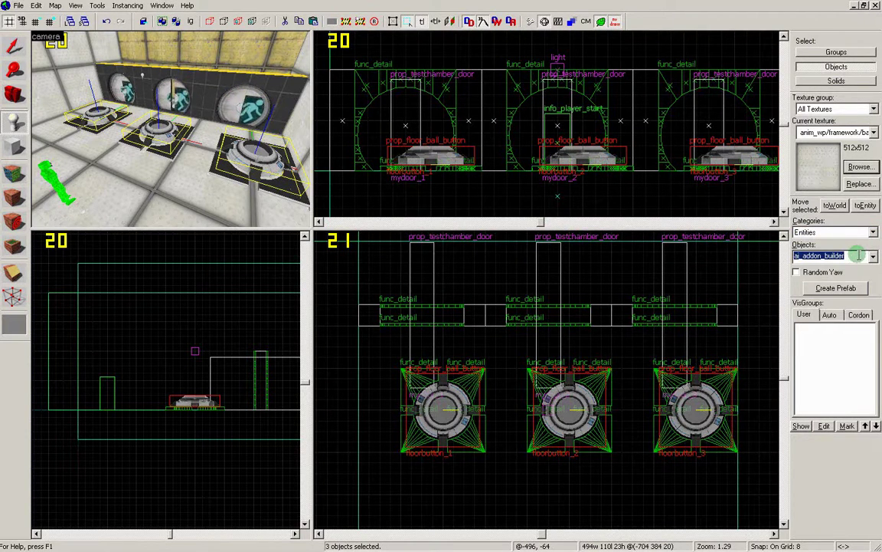
type("ba")
key("BackSpace")
key("BackSpace")
type("cube")
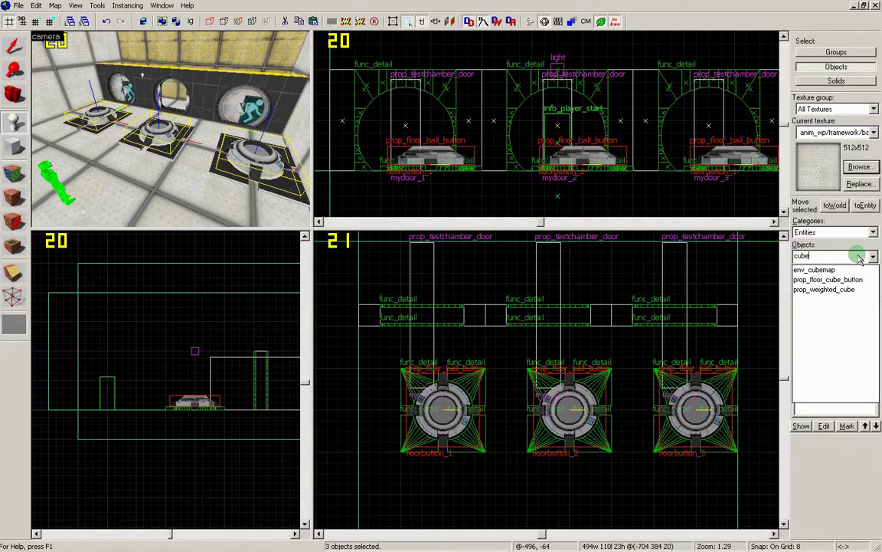
left_click(843, 290)
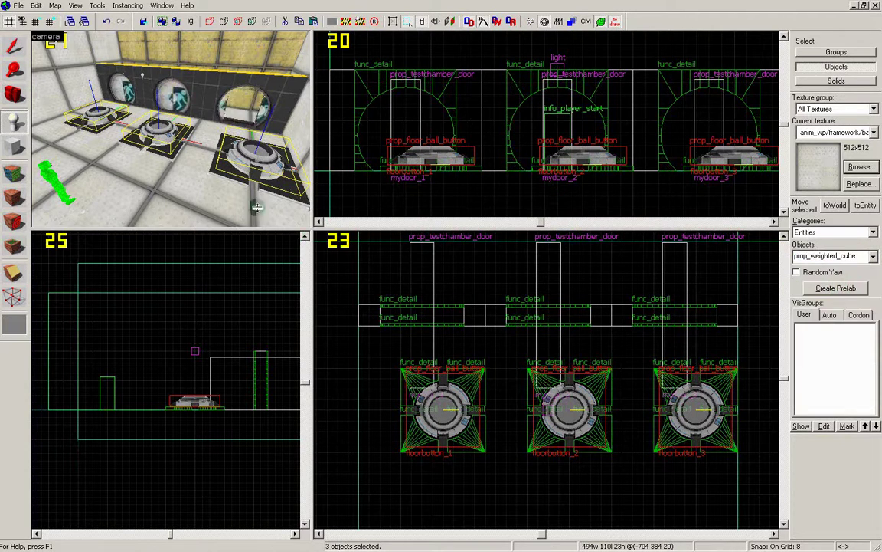
left_click(121, 177)
Set the weighted cube's Skin (OLD) and Cube Type to Sphere and apply the properties
left_click(14, 48)
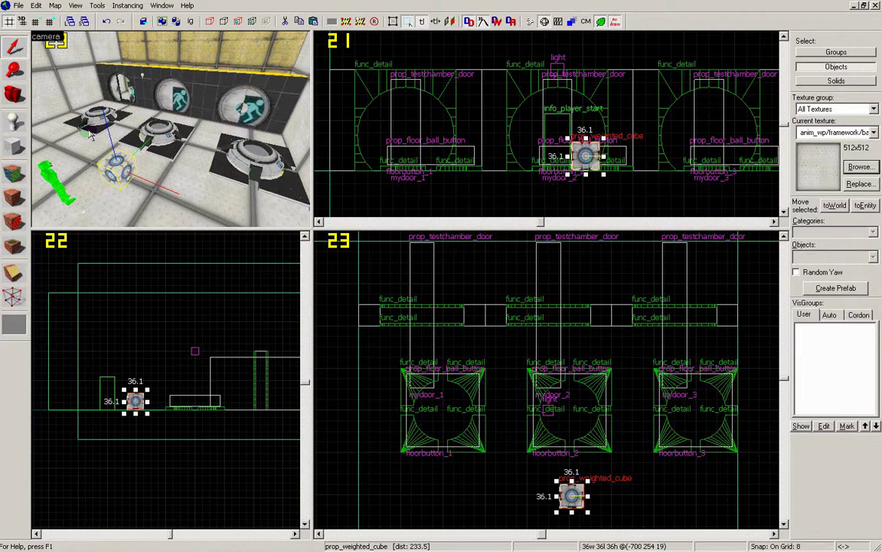
double_click(118, 169)
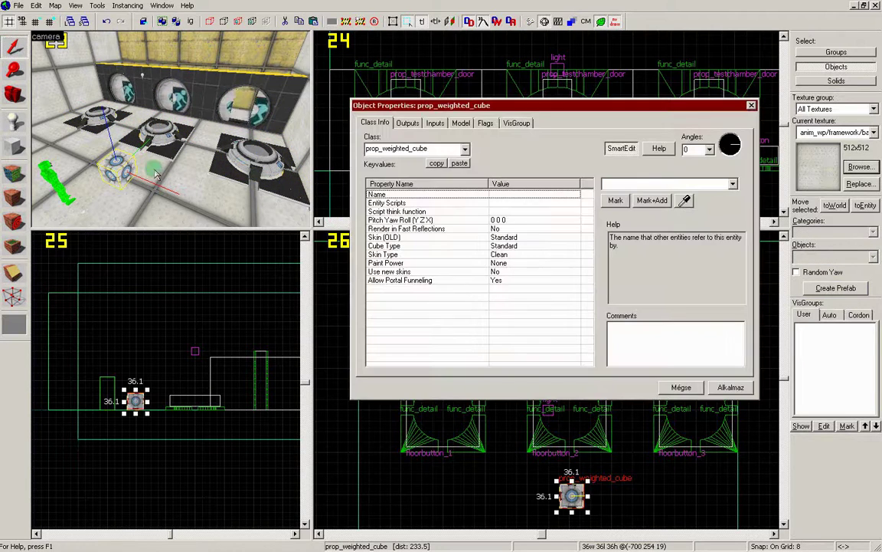
left_click(518, 238)
left_click(733, 183)
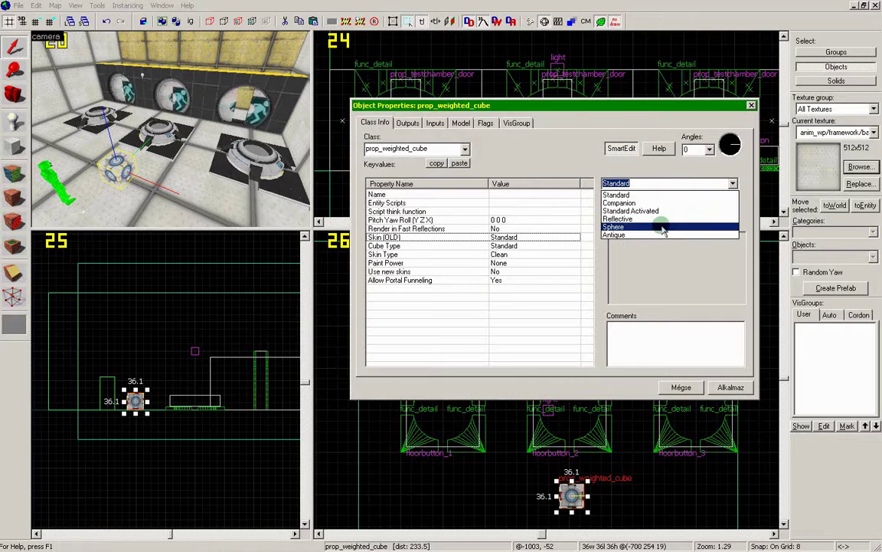
left_click(663, 227)
left_click(567, 245)
left_click(733, 183)
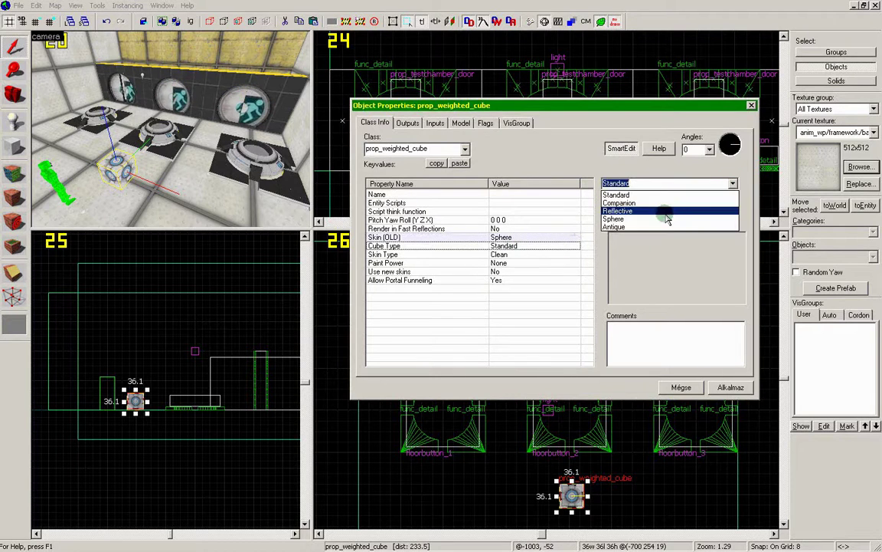
left_click(658, 220)
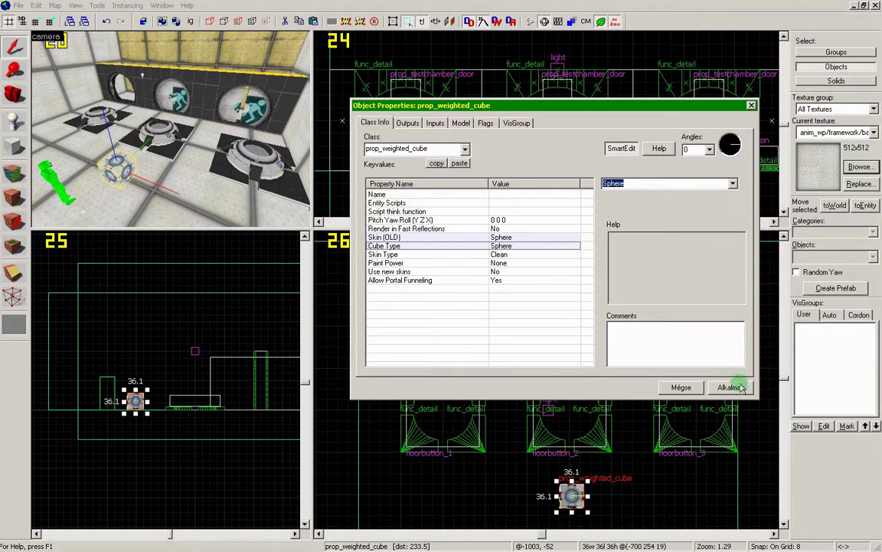
left_click(752, 105)
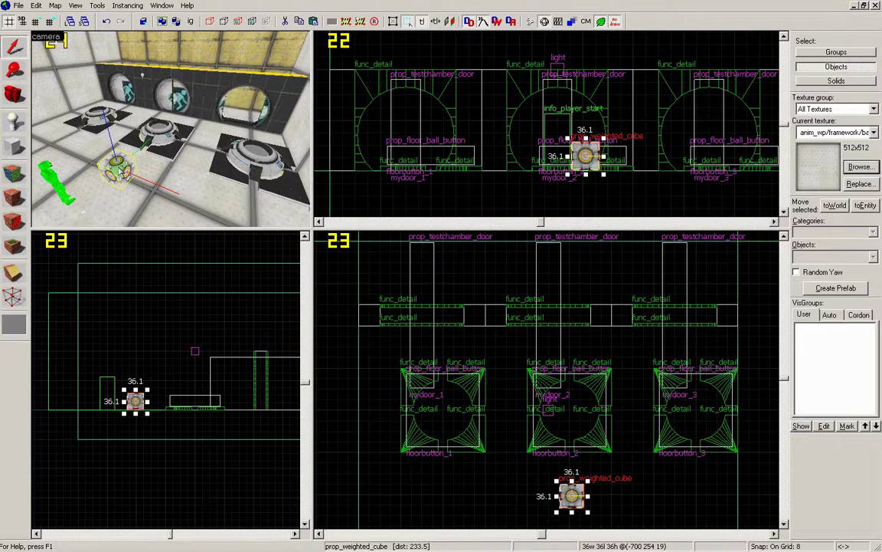
Paste two more copies of the sphere cube onto the floor in front of the buttons and run the map in game
key("ctrl+v")
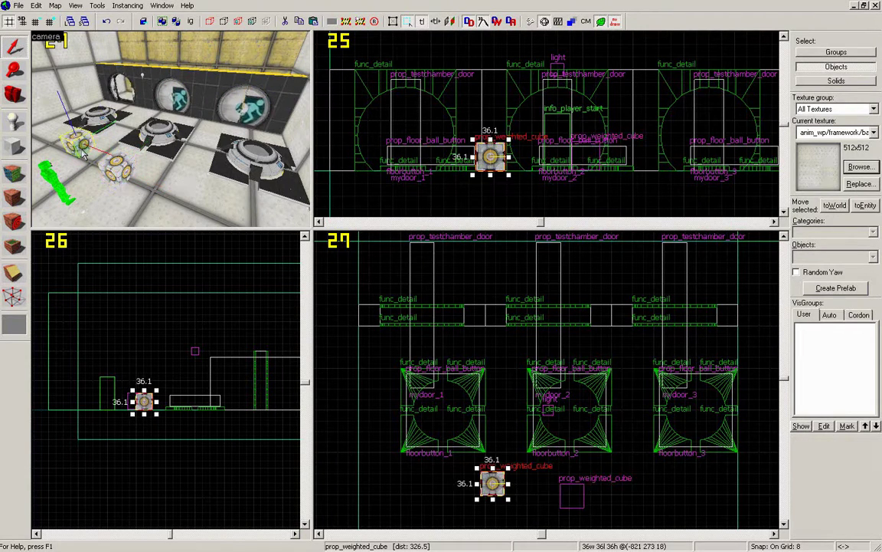
key("ctrl+v")
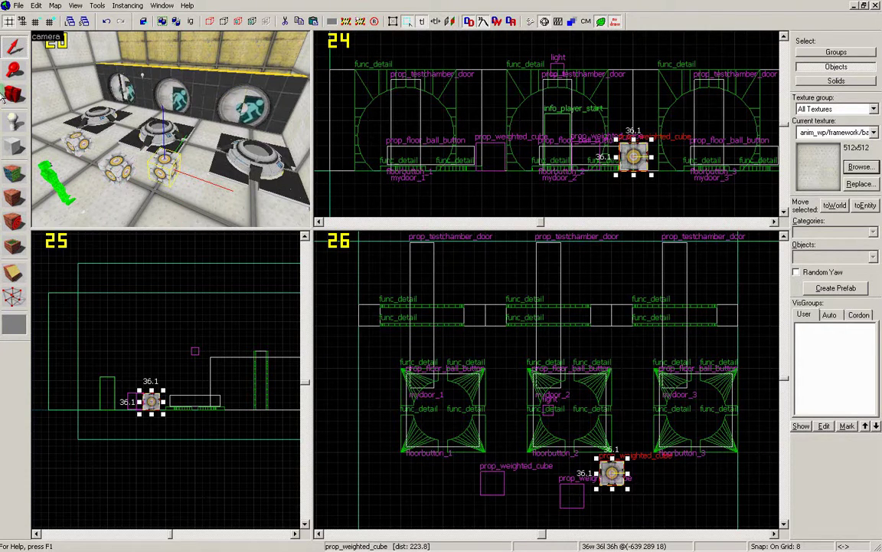
left_click(18, 9)
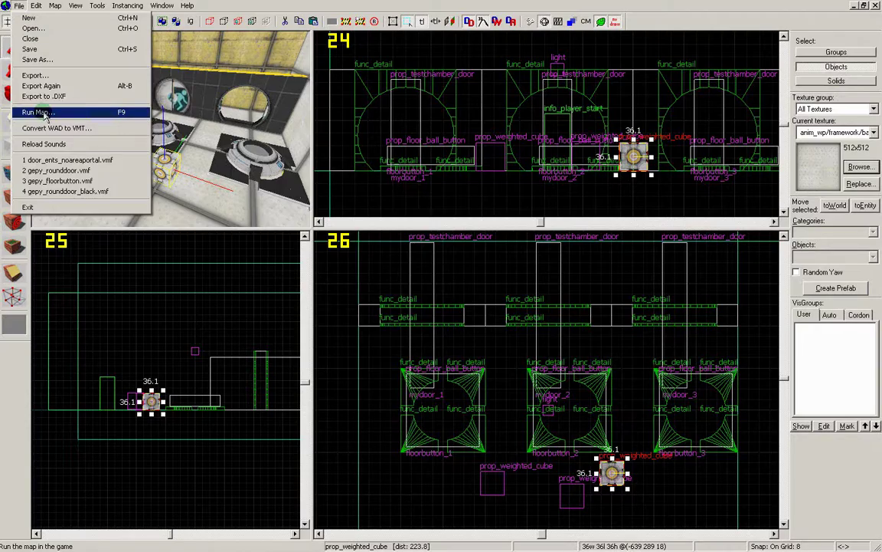
left_click(37, 113)
left_click(523, 347)
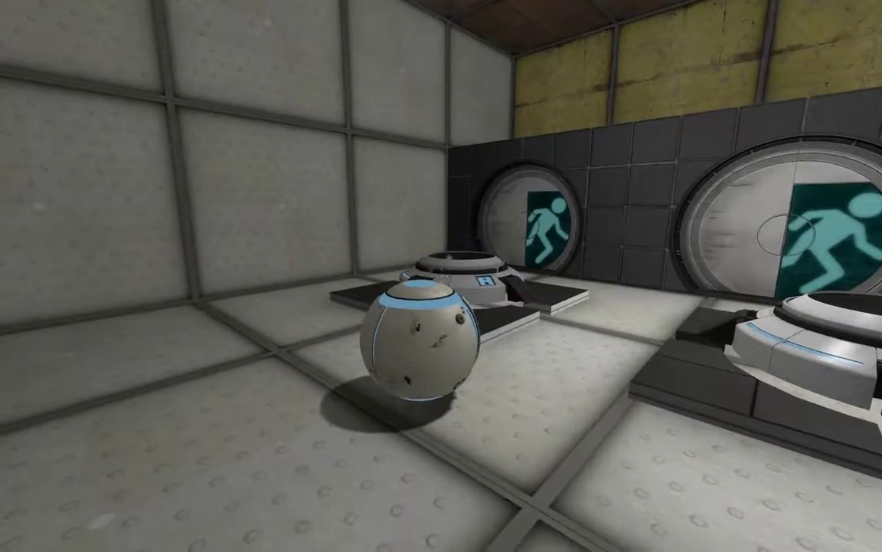
Carry the spheres one after another onto the ball buttons in game to test their doors
key("w")
key("e")
key("w")
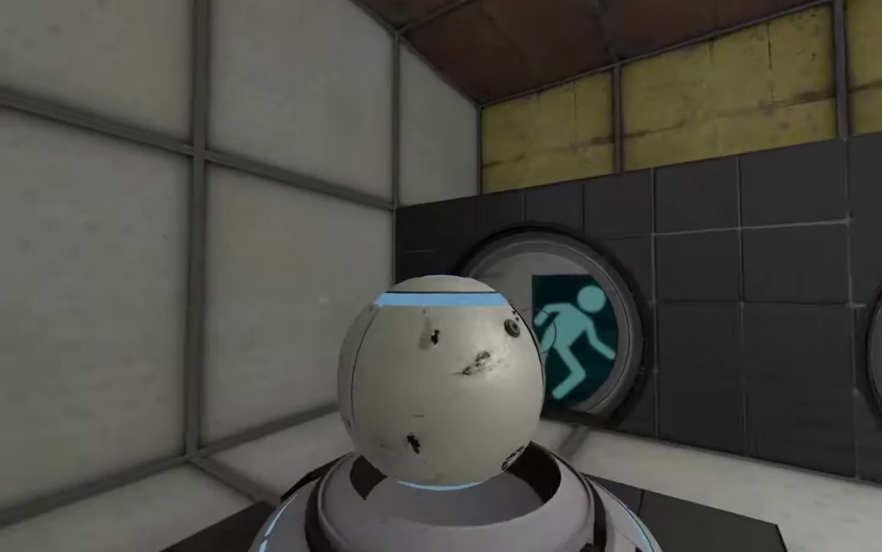
key("e")
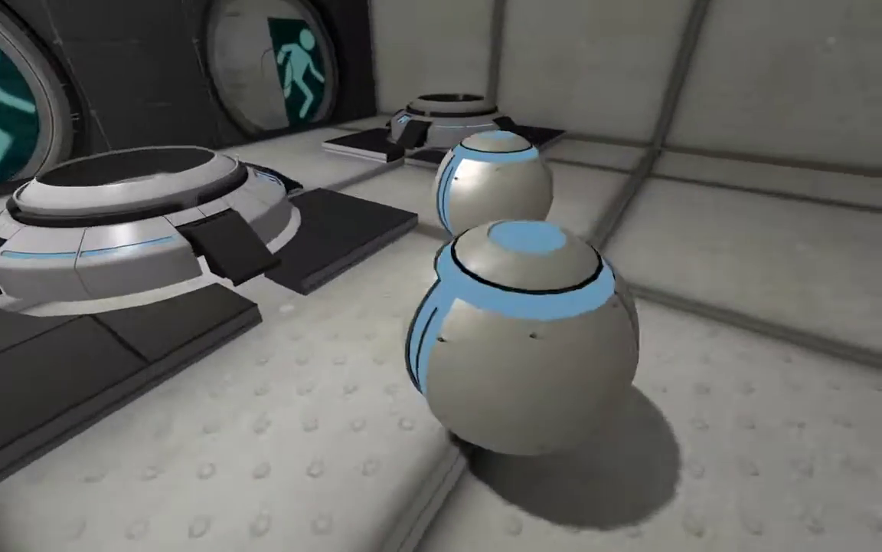
key("e")
key("e")
key("e")
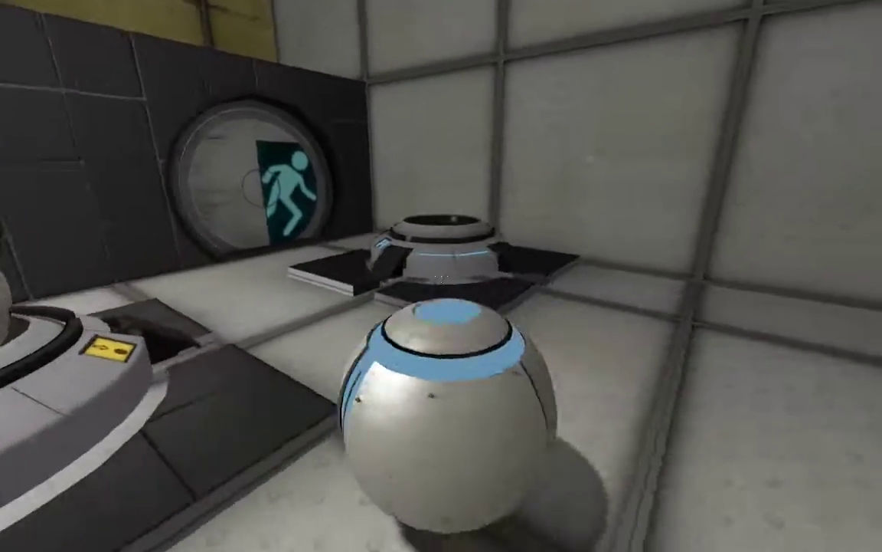
key("w")
key("e")
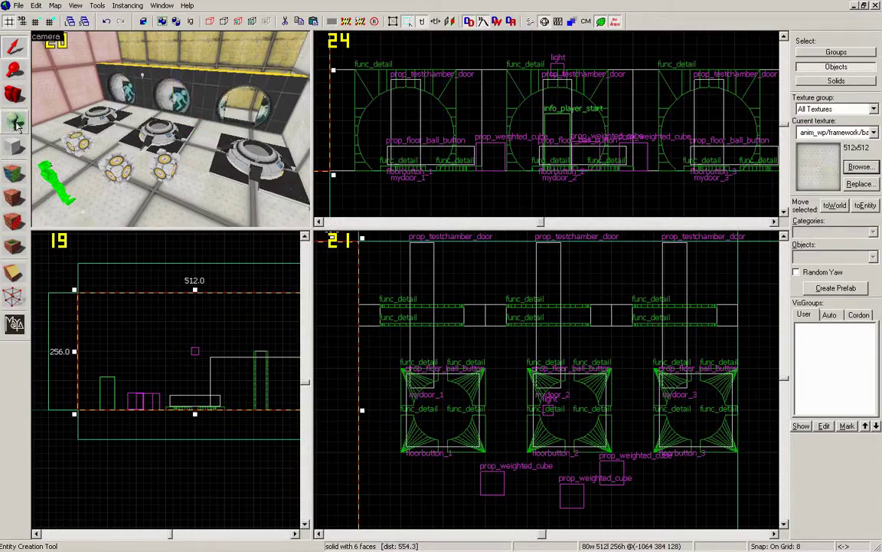
Place a math_counter entity on the floor between the second and third buttons
left_click(16, 123)
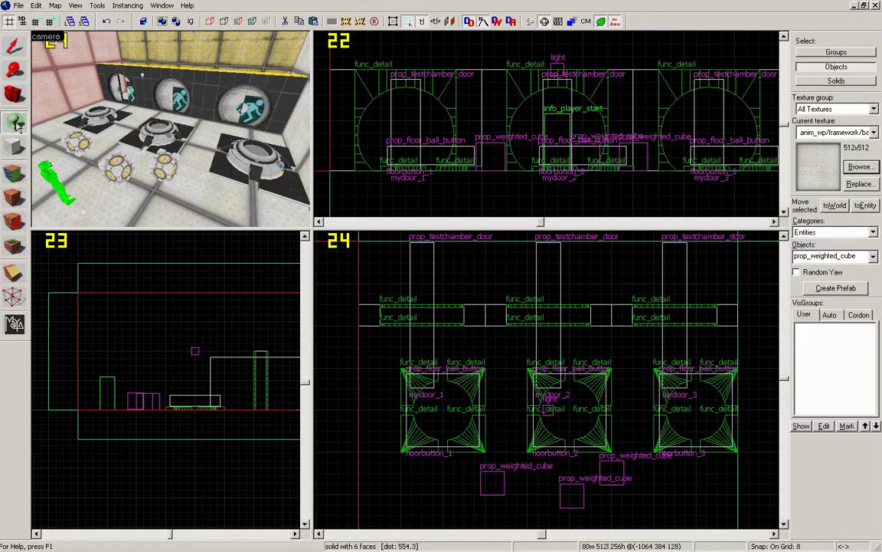
left_click(861, 255)
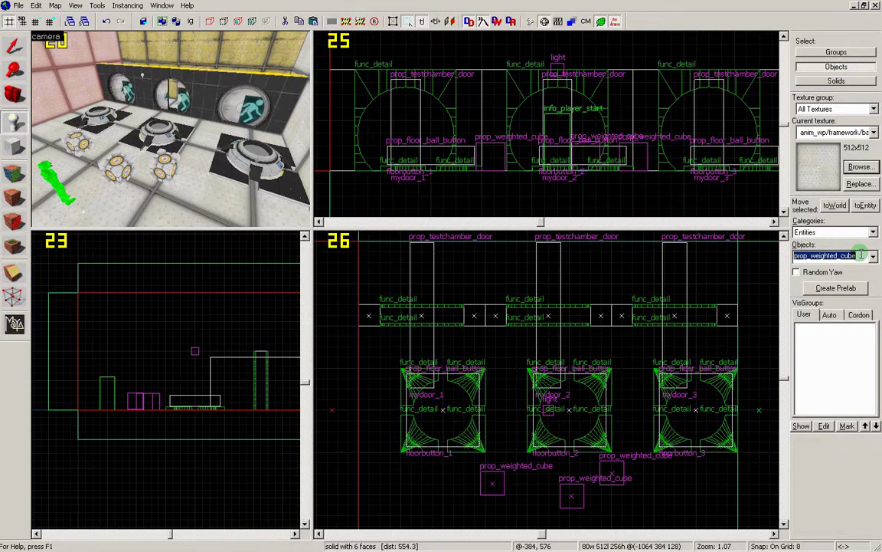
type("counter")
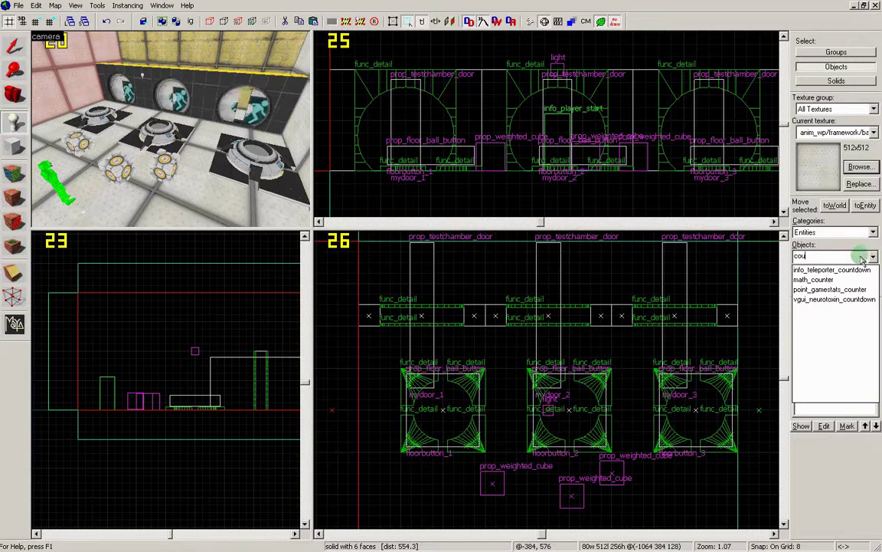
left_click(839, 279)
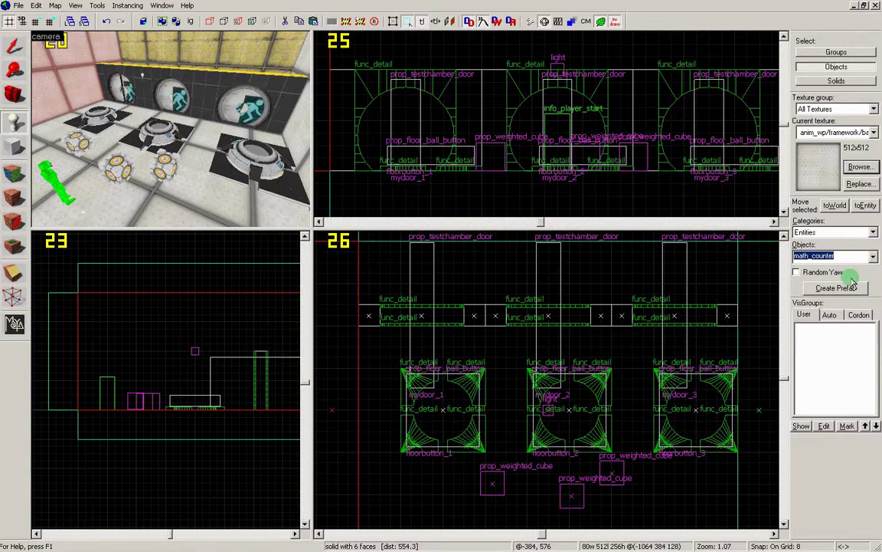
left_click(207, 138)
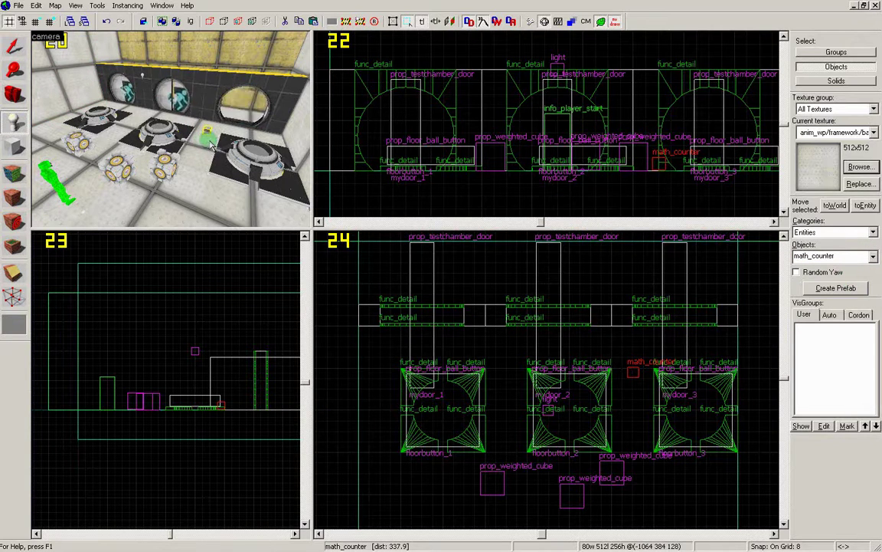
Name the math_counter entity doorcounter and apply the properties
scroll(212, 142, "up", 6)
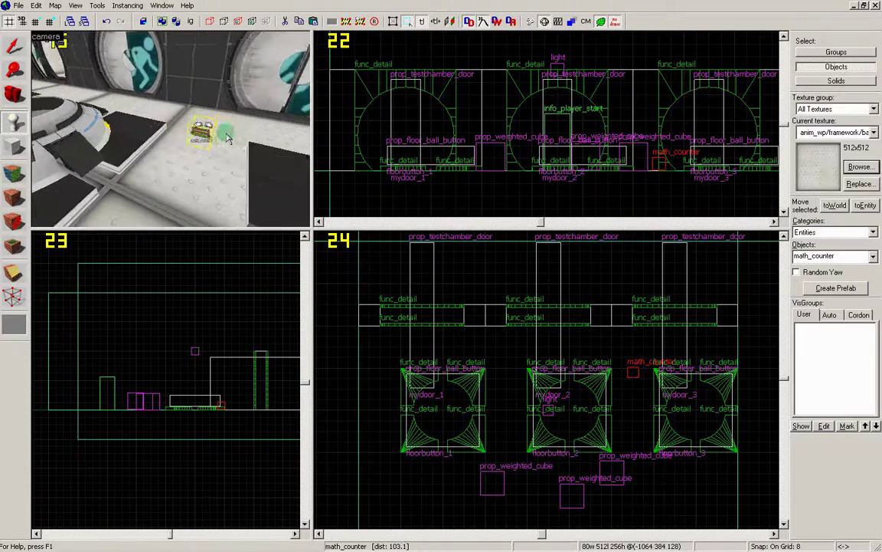
scroll(227, 138, "up", 2)
left_click(14, 48)
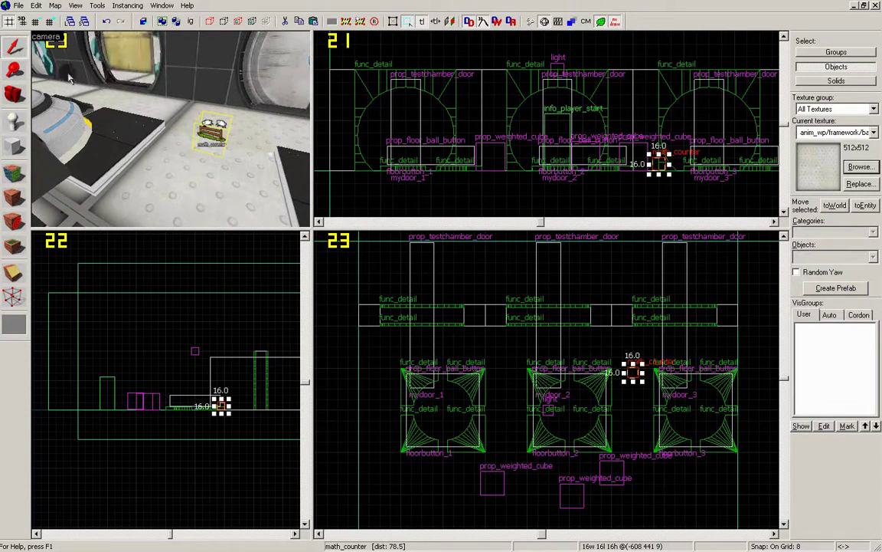
double_click(212, 134)
scroll(211, 135, "down", 4)
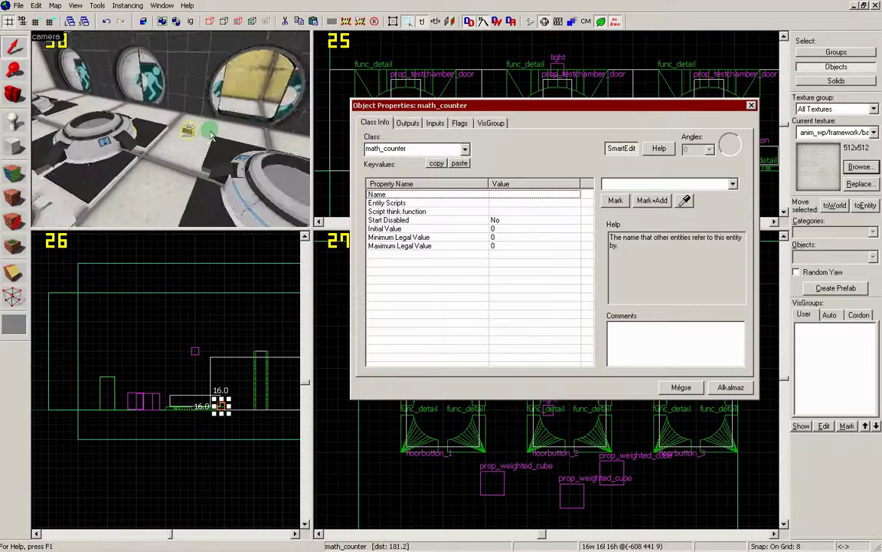
scroll(211, 135, "down", 1)
left_click(396, 195)
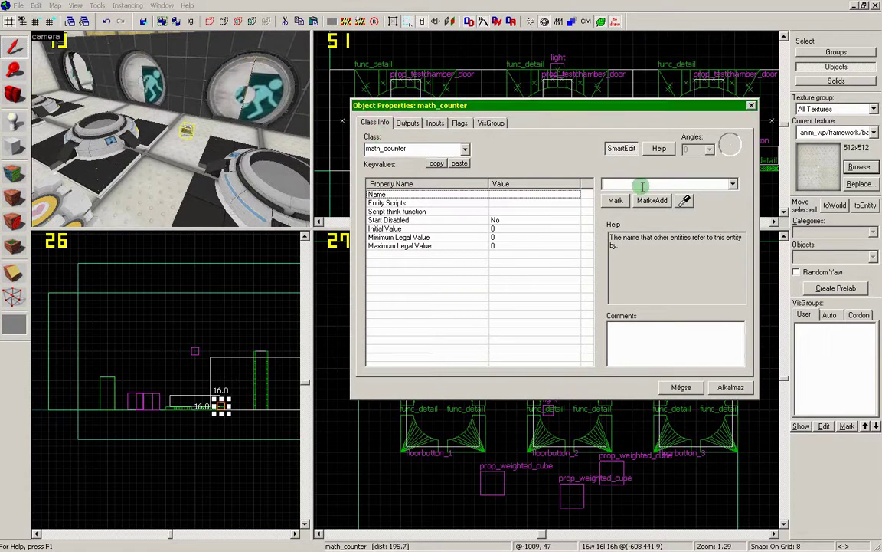
type("doorcounter")
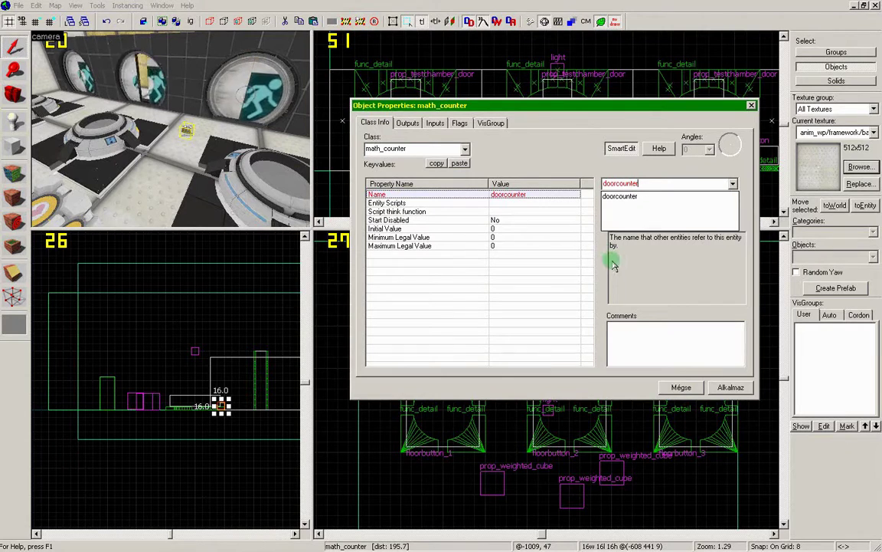
left_click(601, 262)
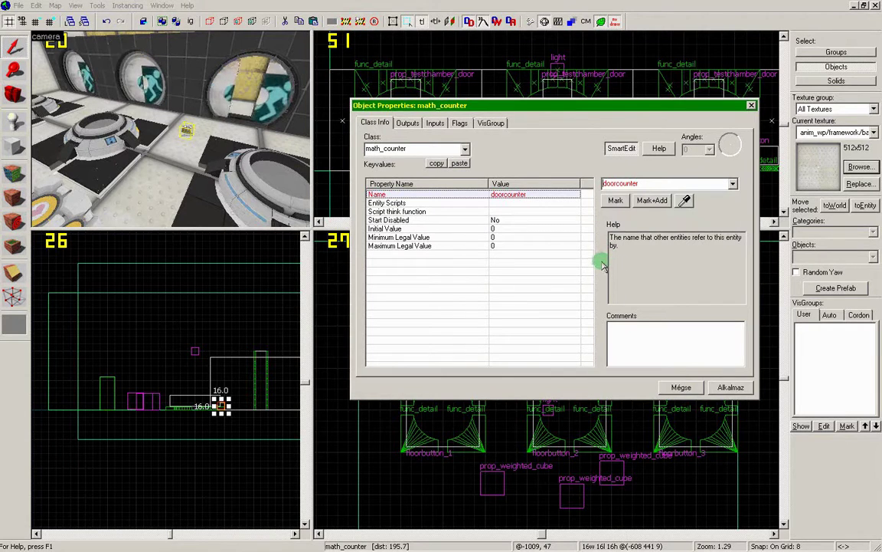
left_click(731, 388)
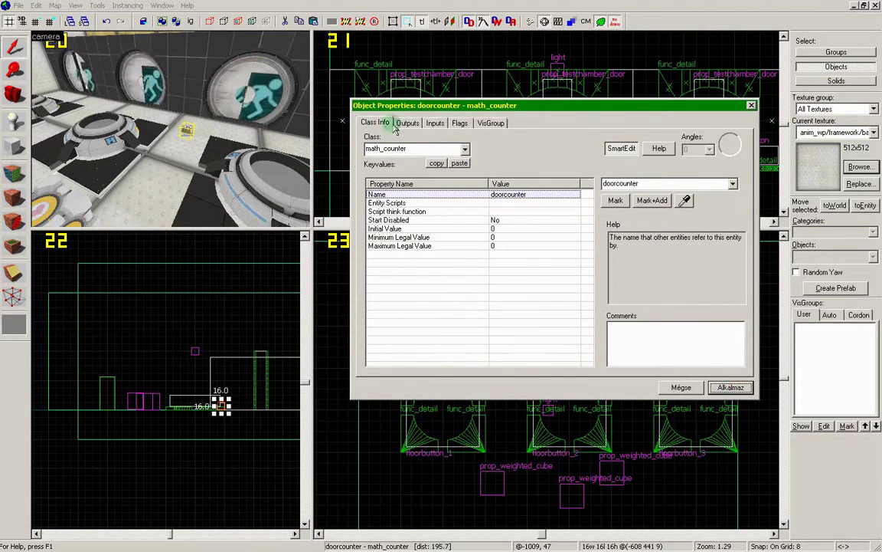
Set the counter's Maximum Legal Value to 3 and apply the change
left_click(471, 238)
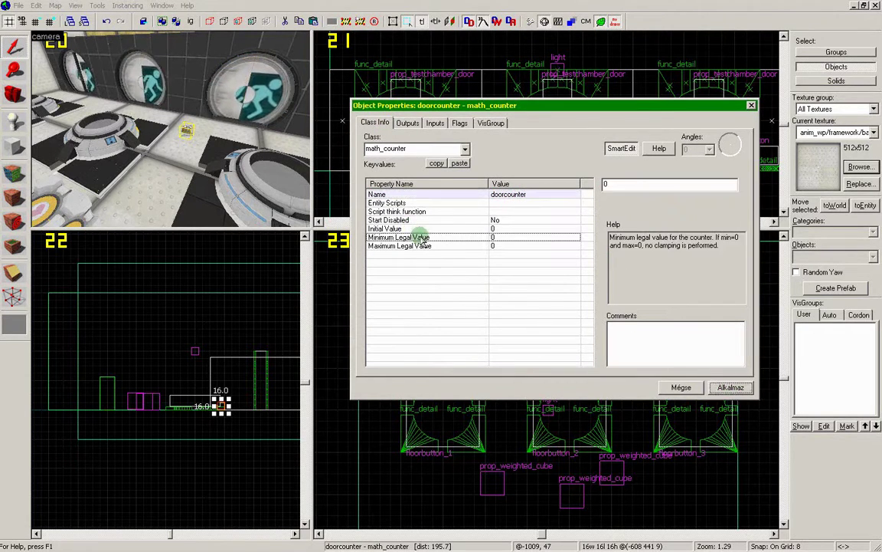
left_click(497, 246)
type("3")
left_click(729, 387)
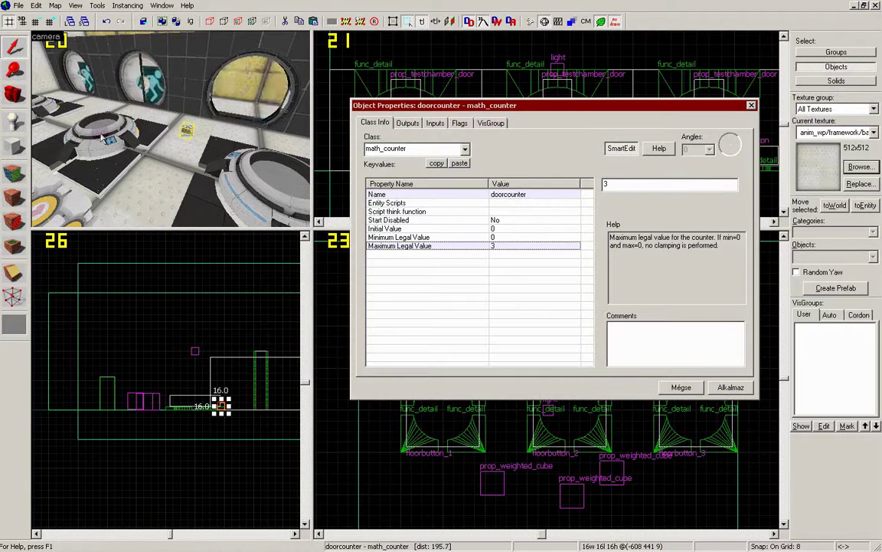
Select all three floor ball buttons together and delete all of their existing door Open and Close outputs
key("a")
key("s")
left_click(17, 48)
left_click(82, 113)
left_click(161, 138, "ctrl")
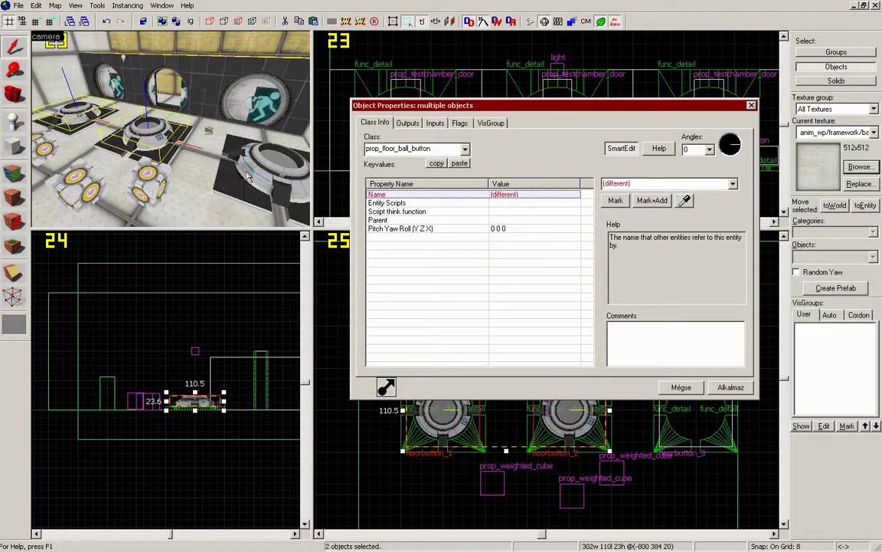
left_click(274, 174, "ctrl")
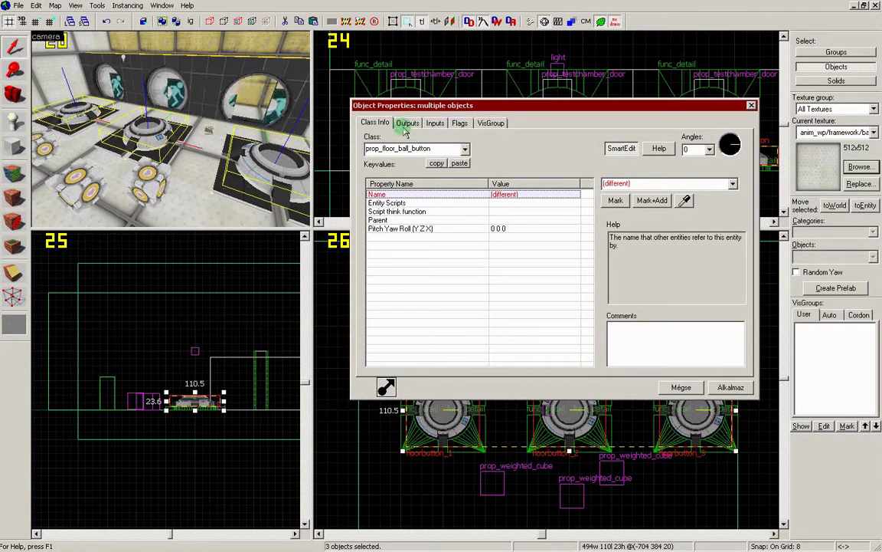
left_click(407, 124)
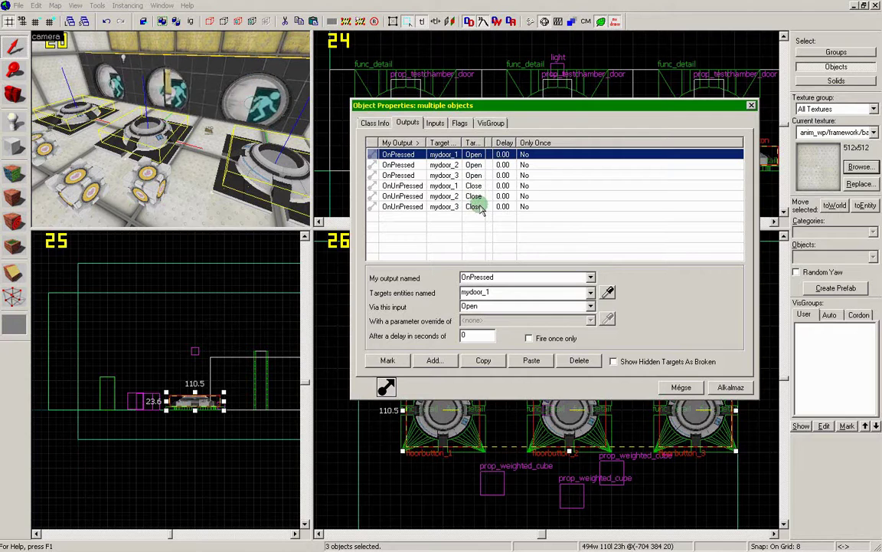
left_click(480, 207)
left_click(450, 154, "shift")
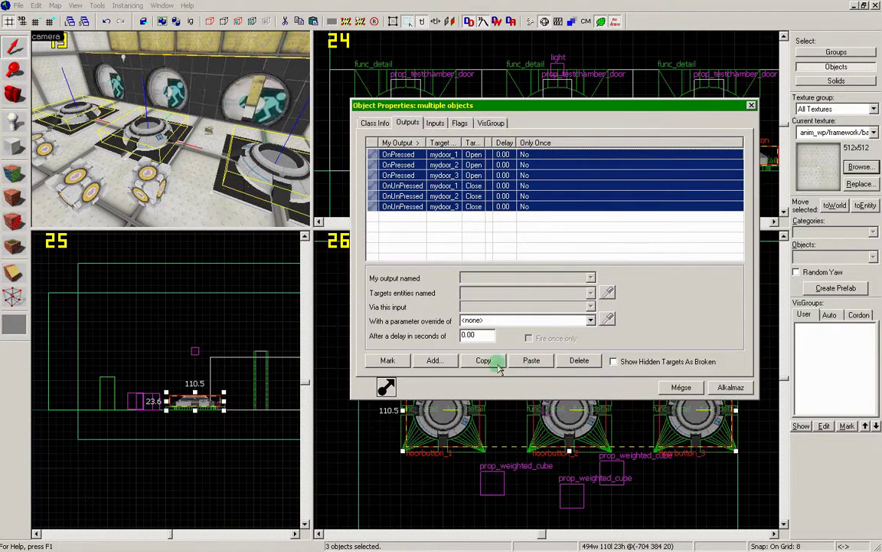
left_click(579, 360)
Add an OnPressed output to the three buttons that targets doorcounter with the Add input and parameter 1, and apply it
left_click(434, 361)
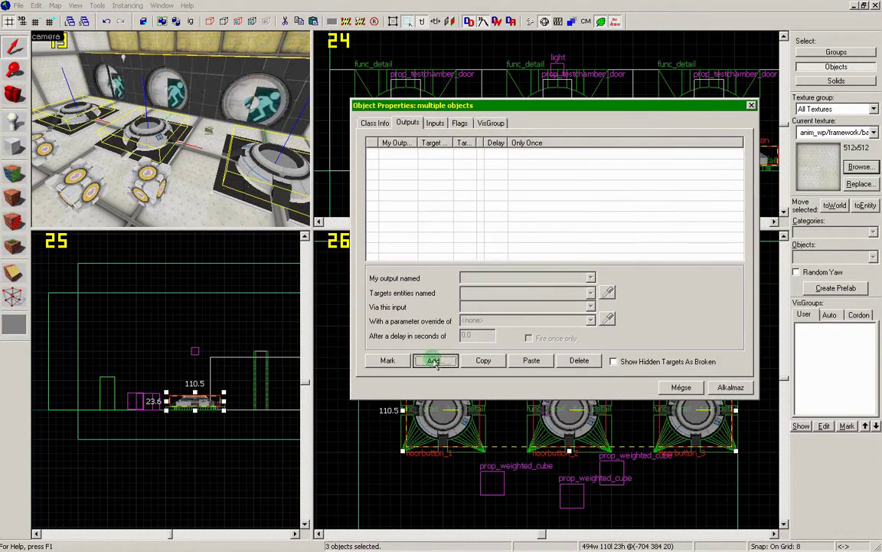
left_click(589, 279)
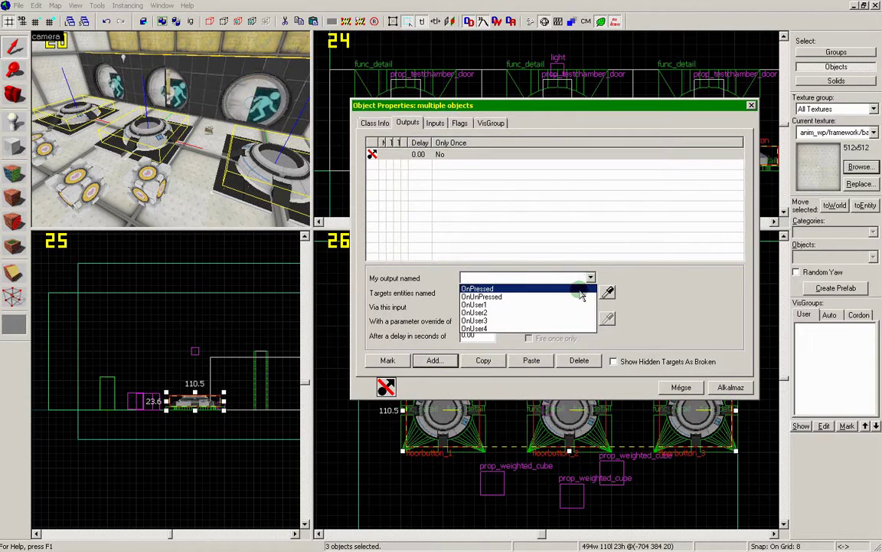
left_click(578, 289)
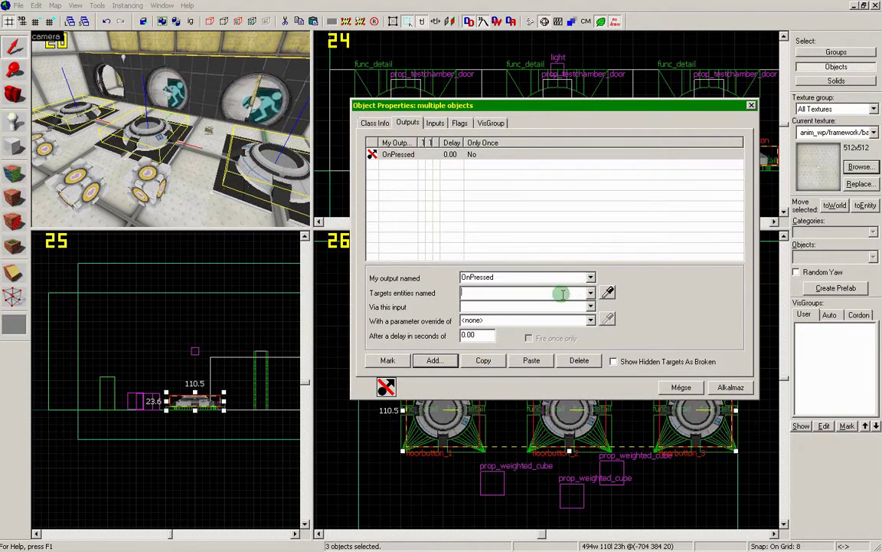
type("co")
key("Return")
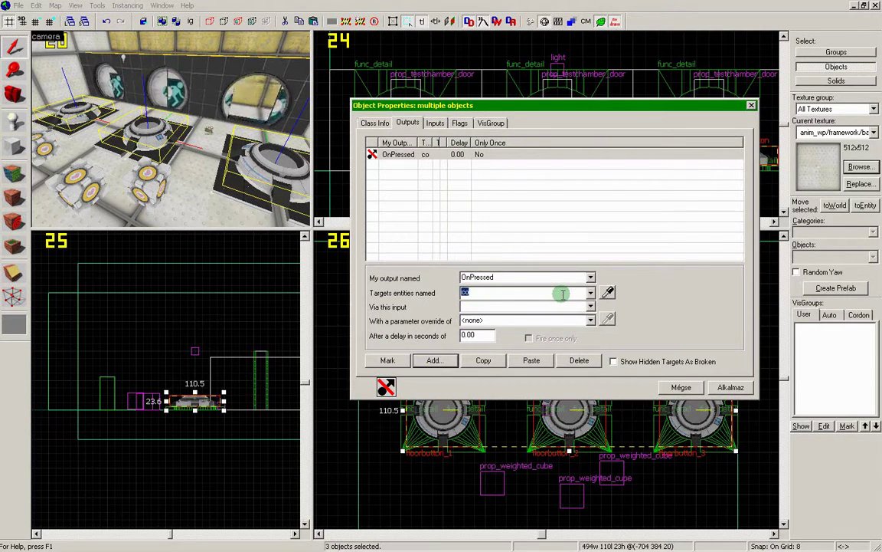
type("cou")
key("Down")
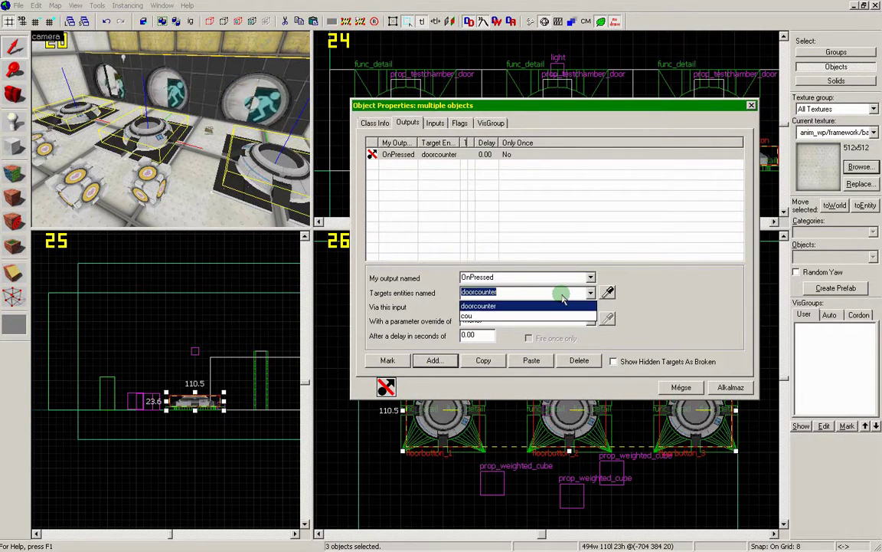
key("Return")
left_click(559, 306)
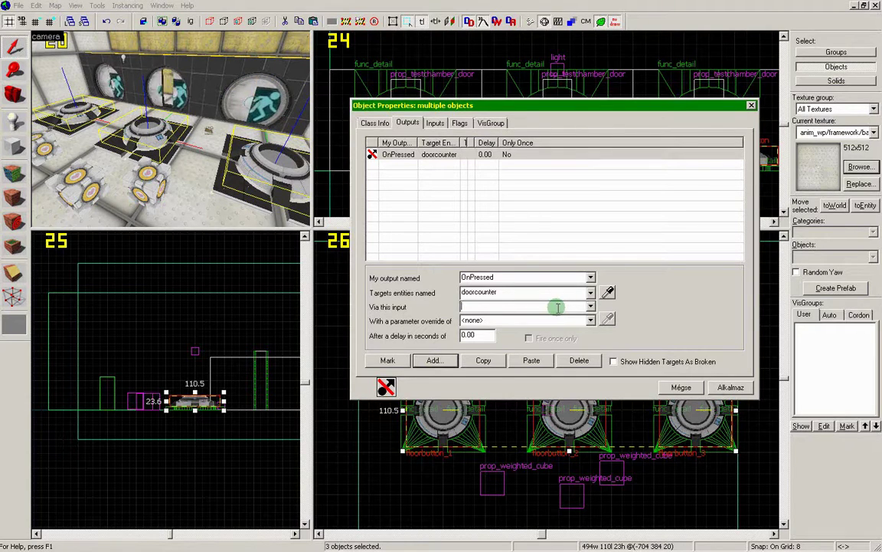
type("Add")
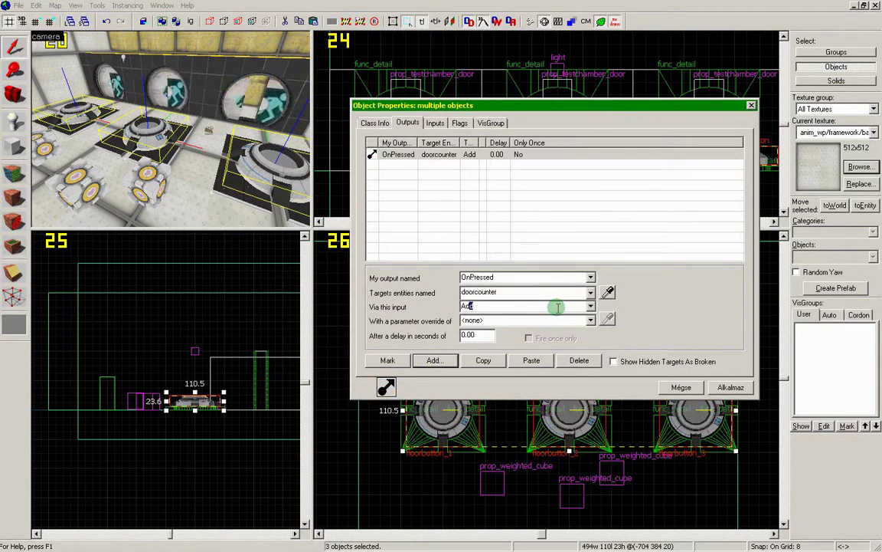
left_click_drag(517, 321, 432, 325)
type("1")
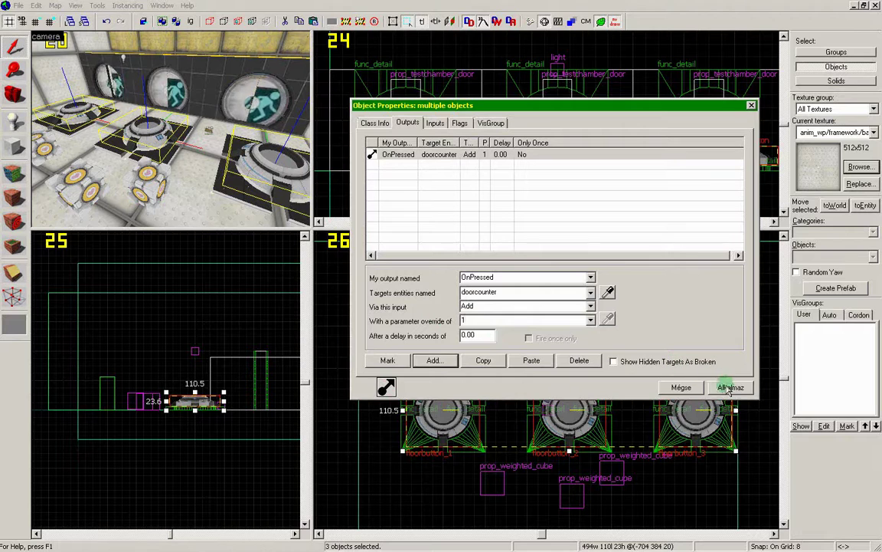
left_click(728, 389)
Duplicate the three buttons' OnPressed output, change the copy to OnUnPressed with the Subtract input, and apply it
left_click(486, 363)
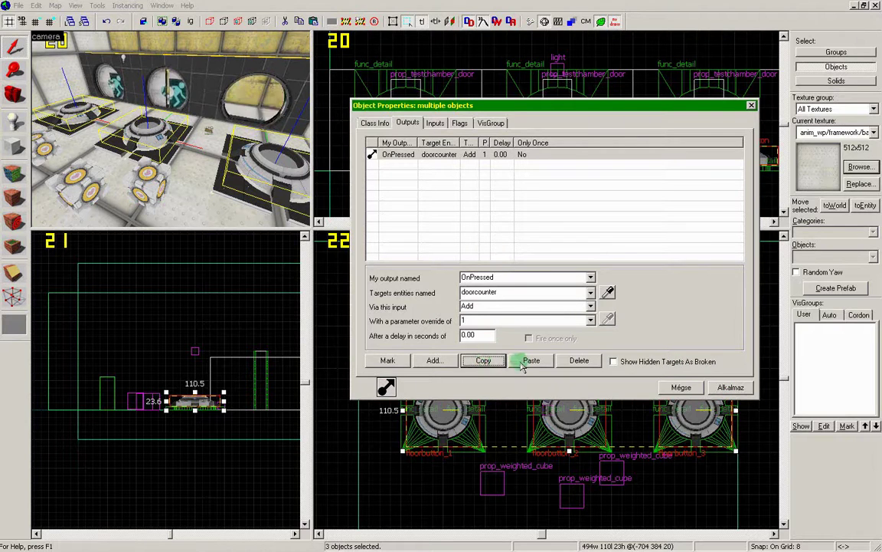
left_click(522, 364)
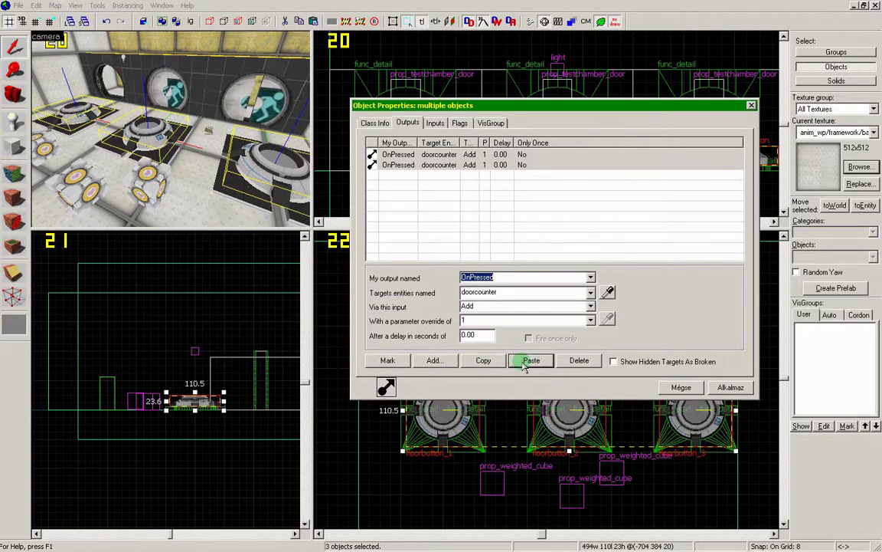
left_click(550, 276)
left_click(550, 302)
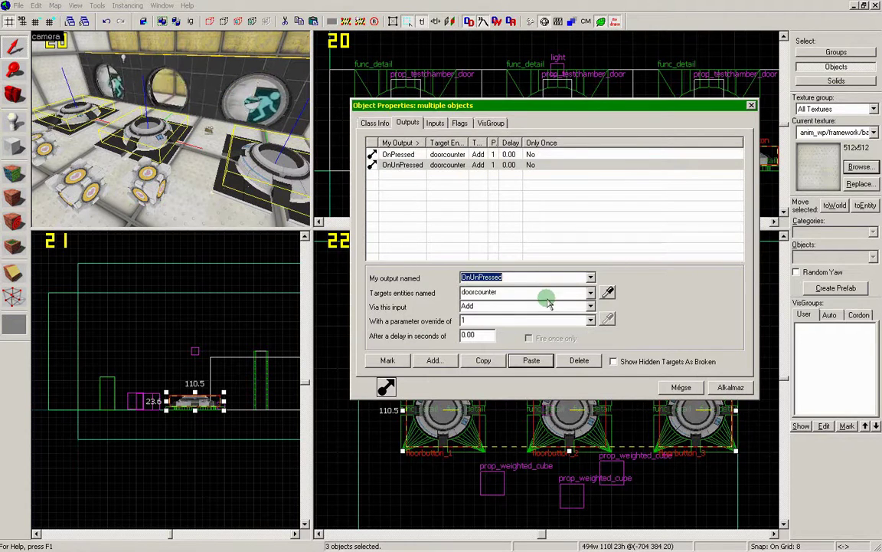
left_click(481, 305)
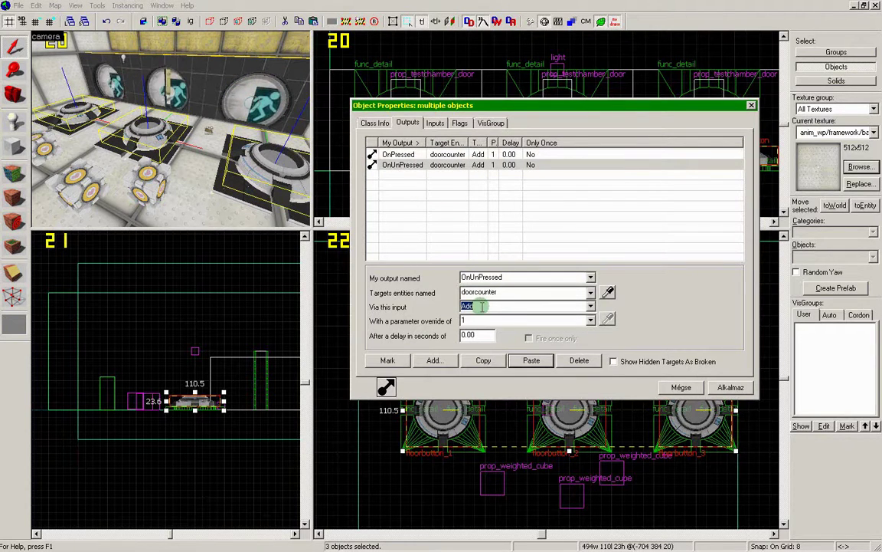
type("Subtract")
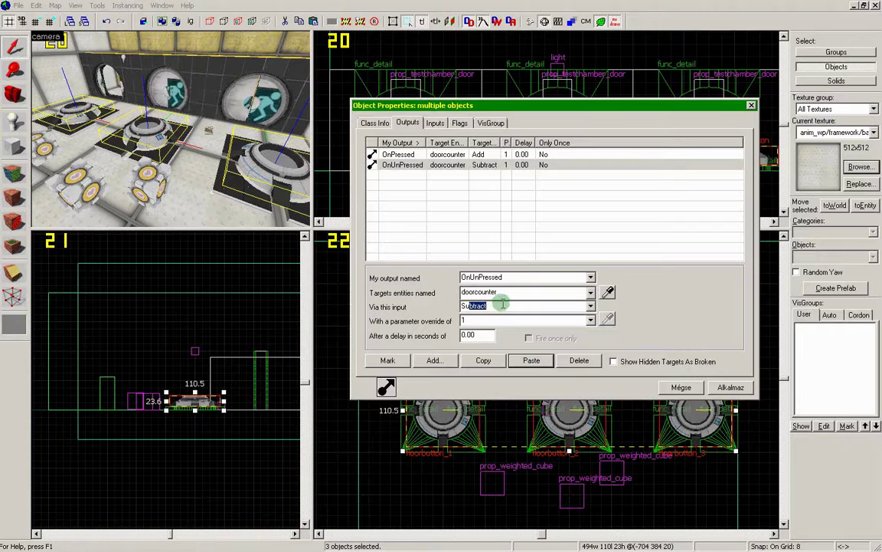
left_click(730, 388)
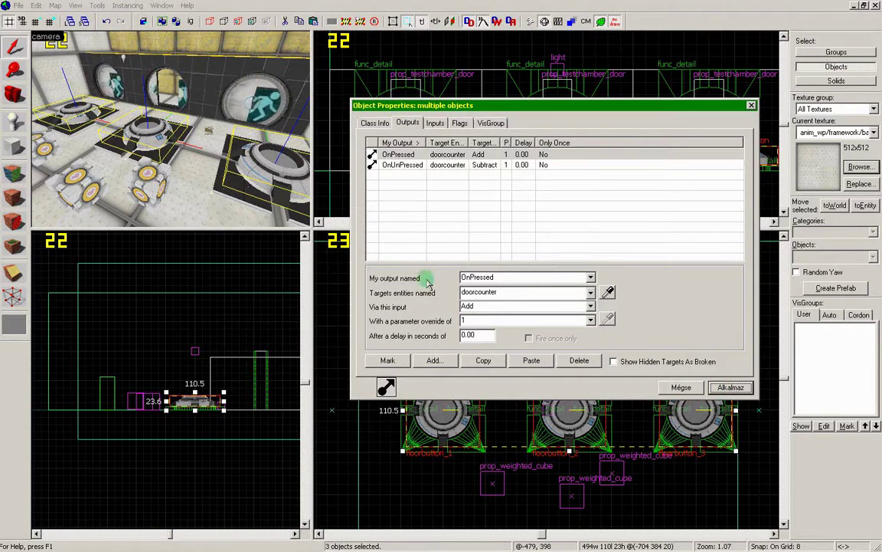
Delete the two outer round doors with their surrounding wall pieces as whole groups, keeping only the middle door
left_click(102, 64)
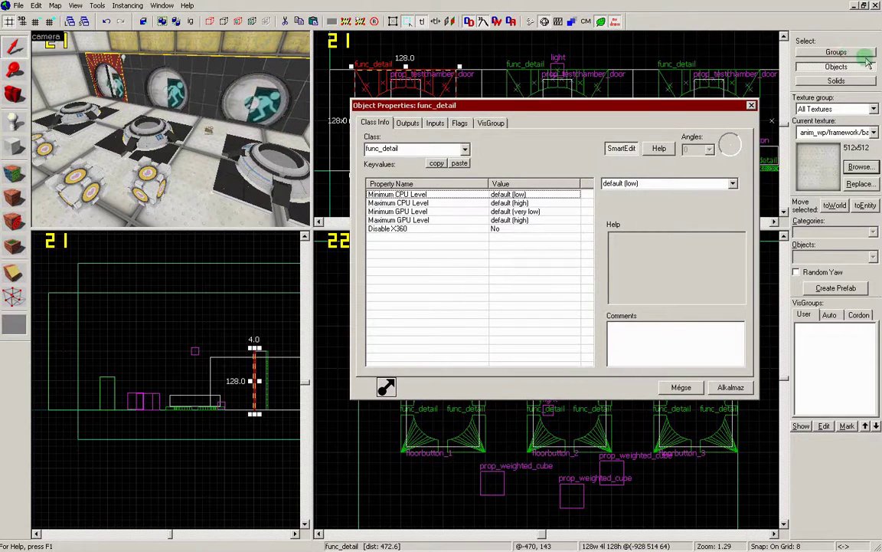
left_click(864, 53)
left_click(109, 62)
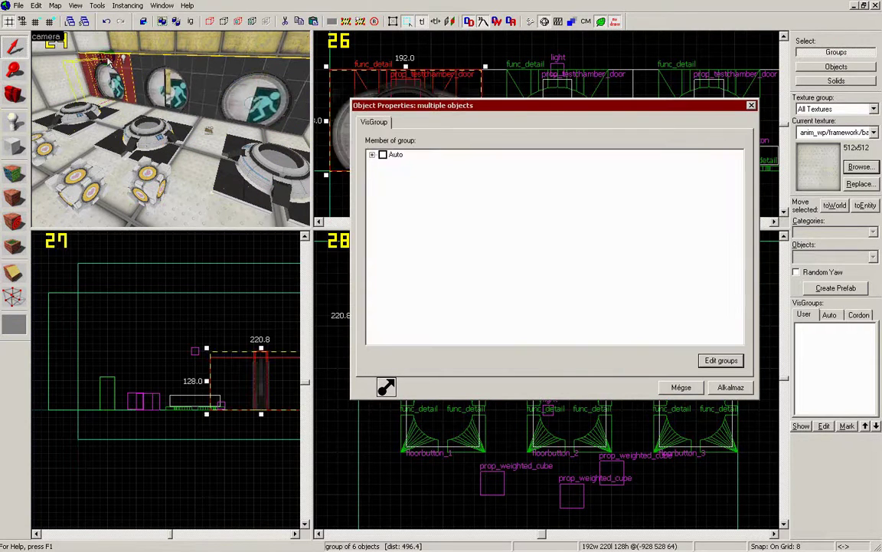
key("Delete")
left_click(225, 67)
key("Delete")
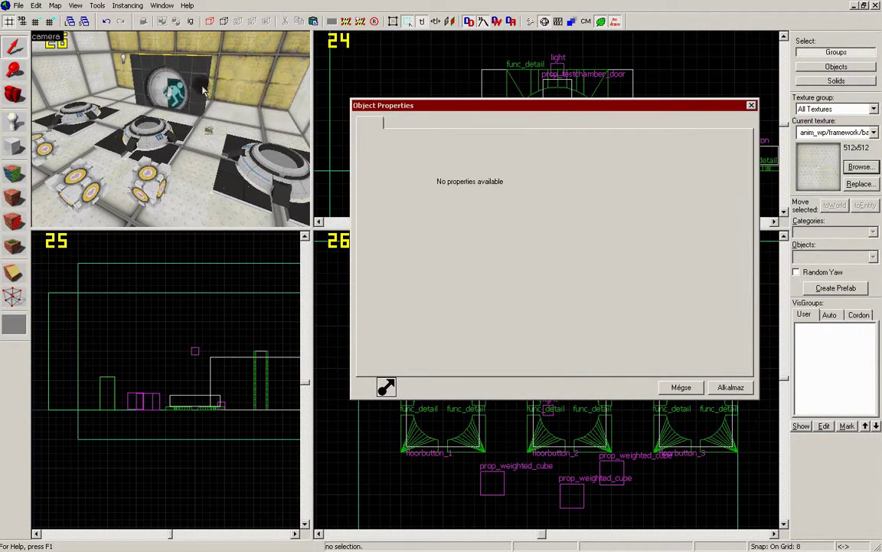
Stretch the wall blocks on both sides of the remaining door out to the room's side walls, making the left block 224 units wide
left_click(205, 91)
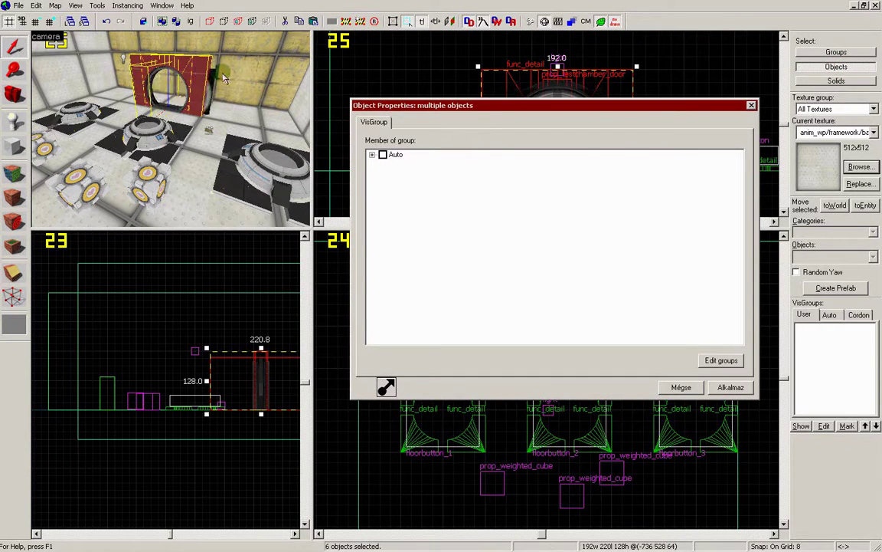
left_click(203, 76)
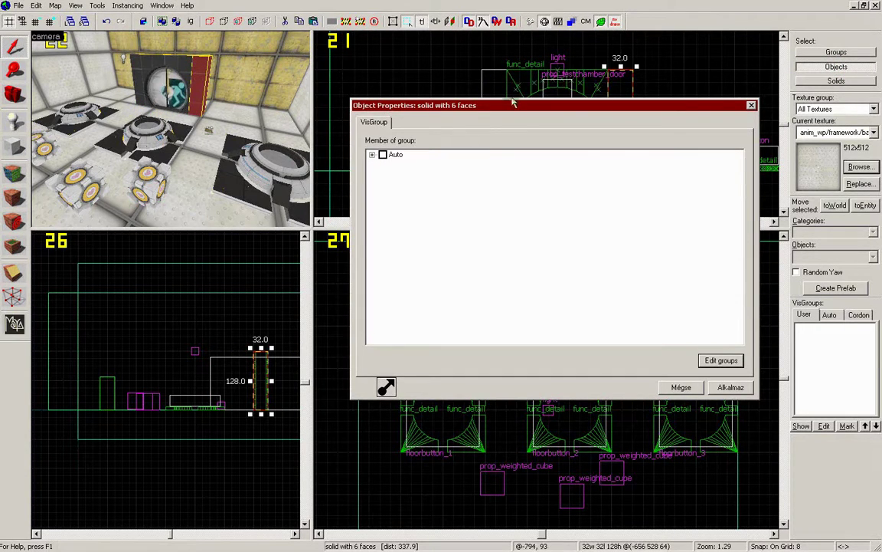
left_click(750, 106)
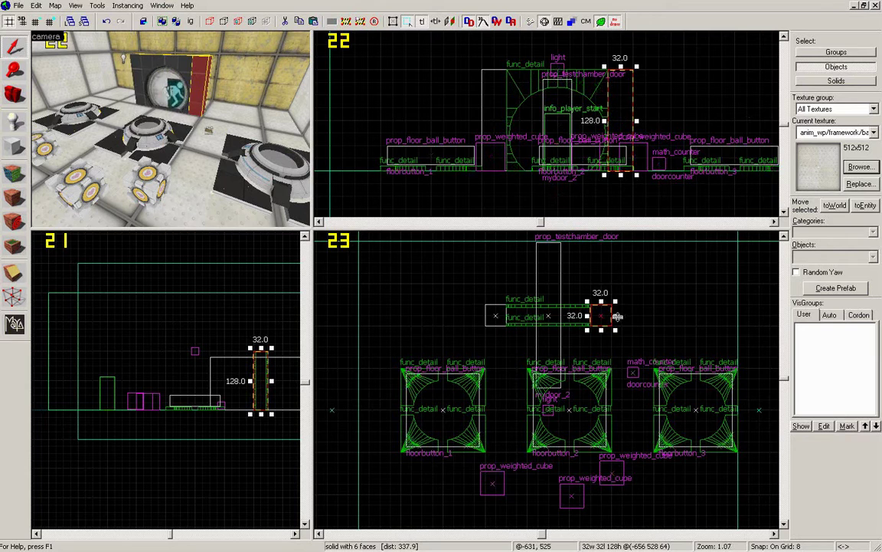
left_click_drag(618, 316, 742, 316)
left_click(140, 85)
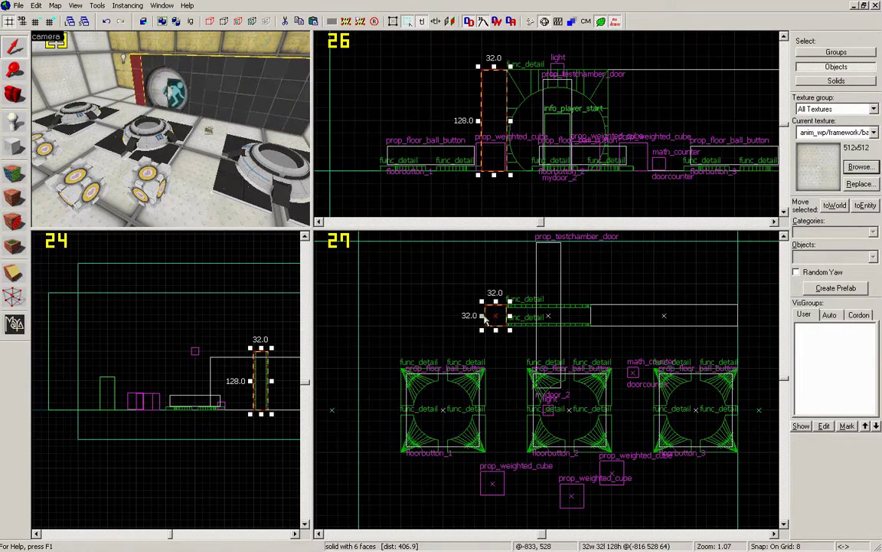
left_click_drag(483, 315, 355, 315)
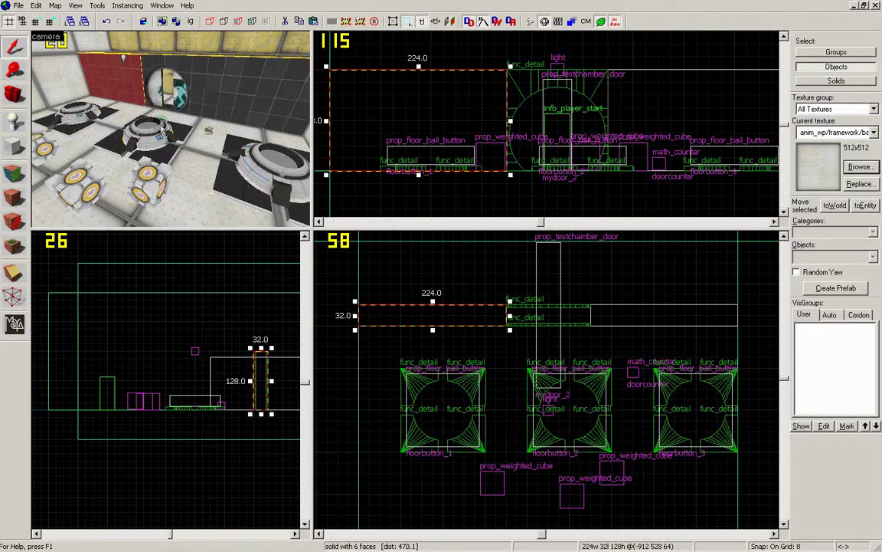
Add an output named OnChangedFromMax to the doorcounter math_counter entity
double_click(209, 133)
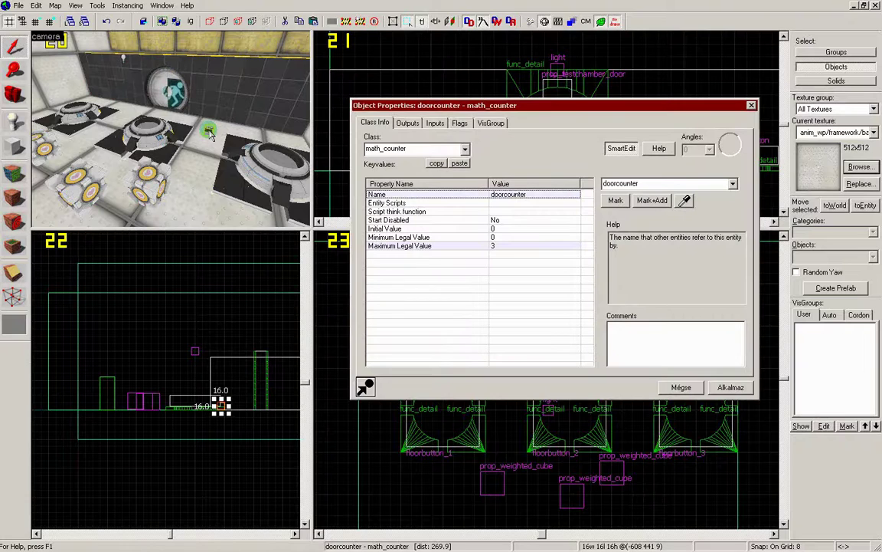
left_click(408, 123)
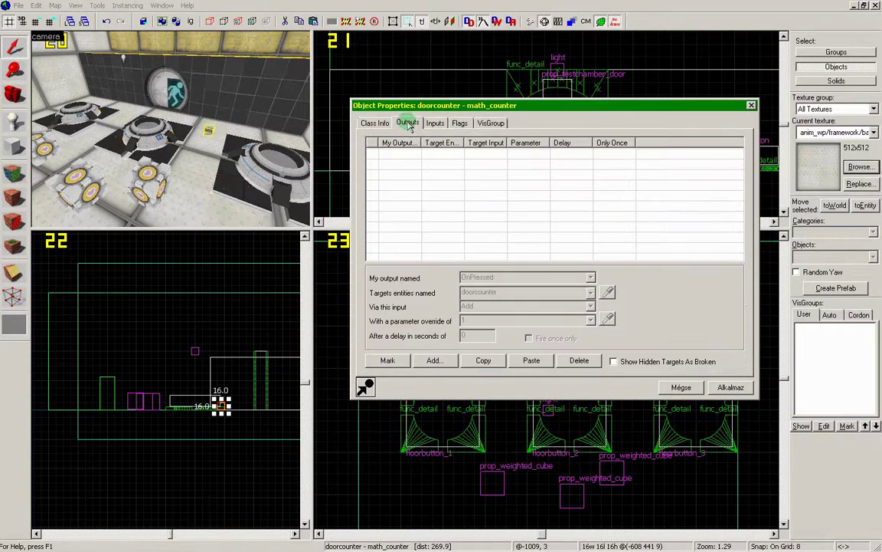
left_click(433, 360)
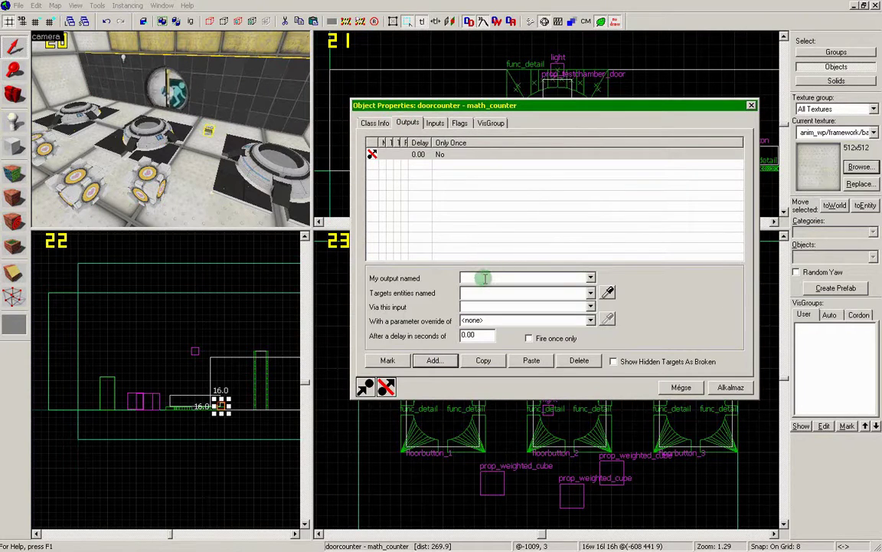
type("OnChangedFromMax")
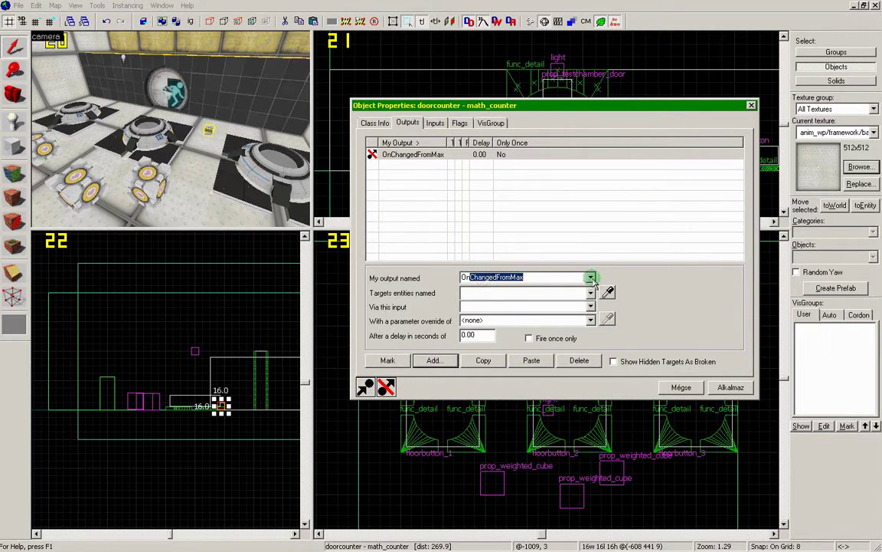
Set the doorcounter's new output to fire OnHitMax at mydoor_2 with the Open input and apply it
left_click(593, 277)
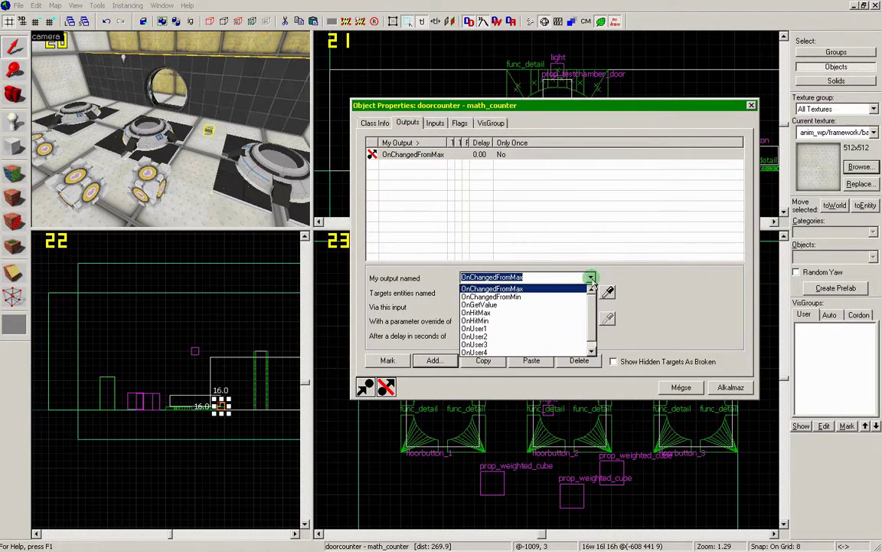
left_click(520, 314)
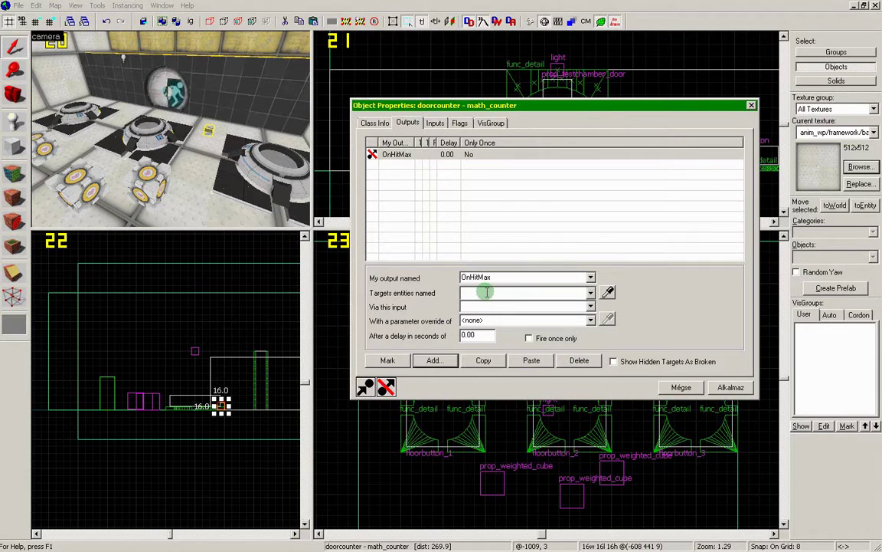
left_click(486, 292)
type("do")
key("Down")
key("Down")
key("Return")
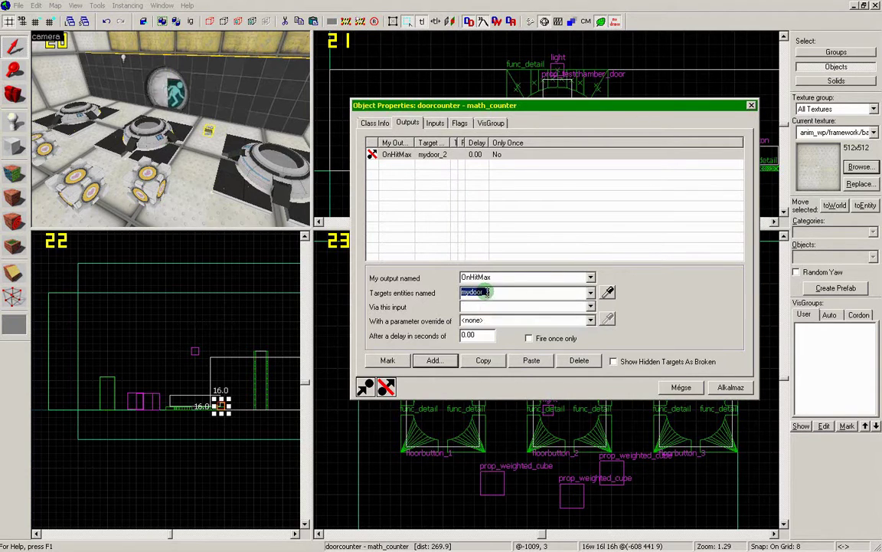
left_click(486, 307)
type("Open")
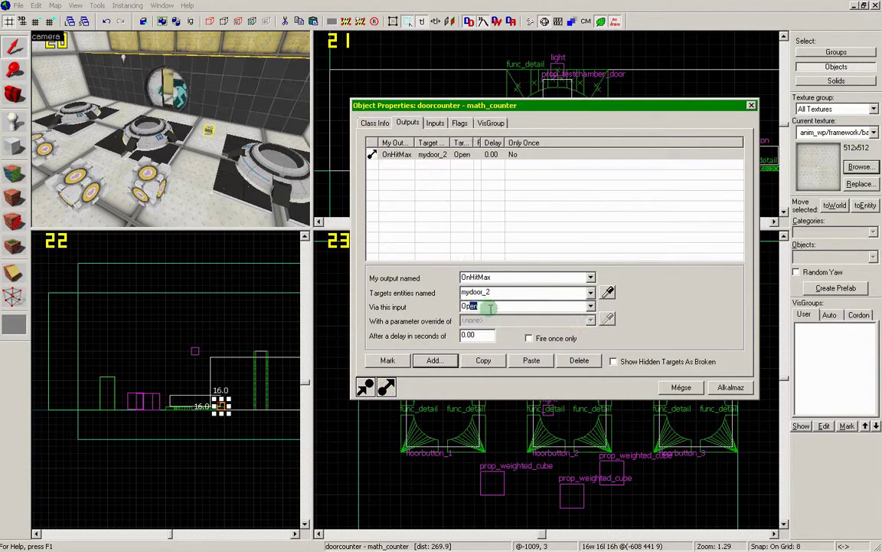
left_click(731, 386)
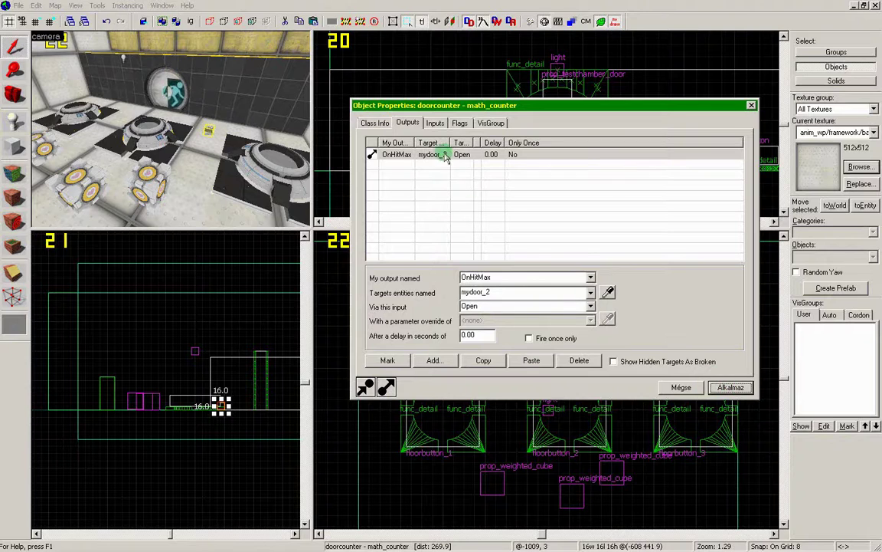
Duplicate the doorcounter's OnHitMax output and select the copy for editing
left_click(444, 154)
left_click(487, 360)
left_click(540, 361)
left_click(398, 166)
Change the duplicated output to OnChangedFromMax with the Close input for mydoor_2, apply it and close the properties
left_click(589, 279)
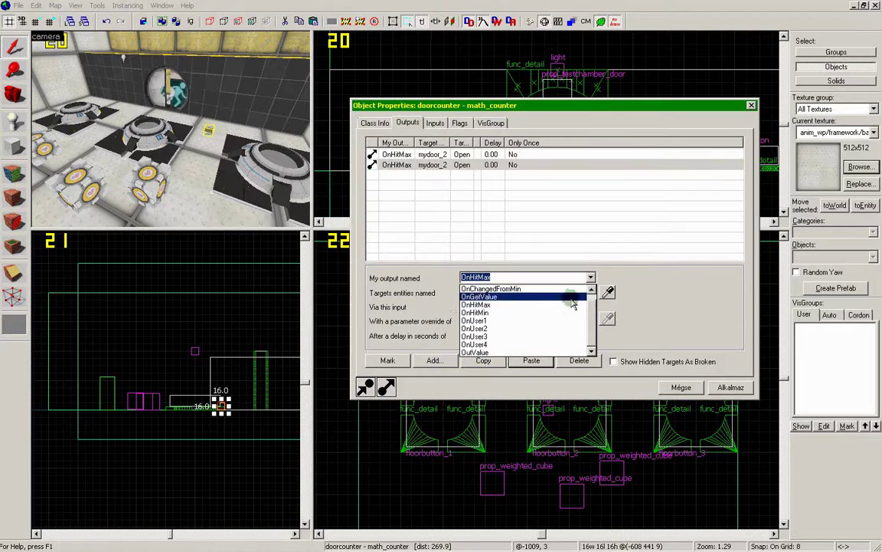
scroll(566, 311, "up", 1)
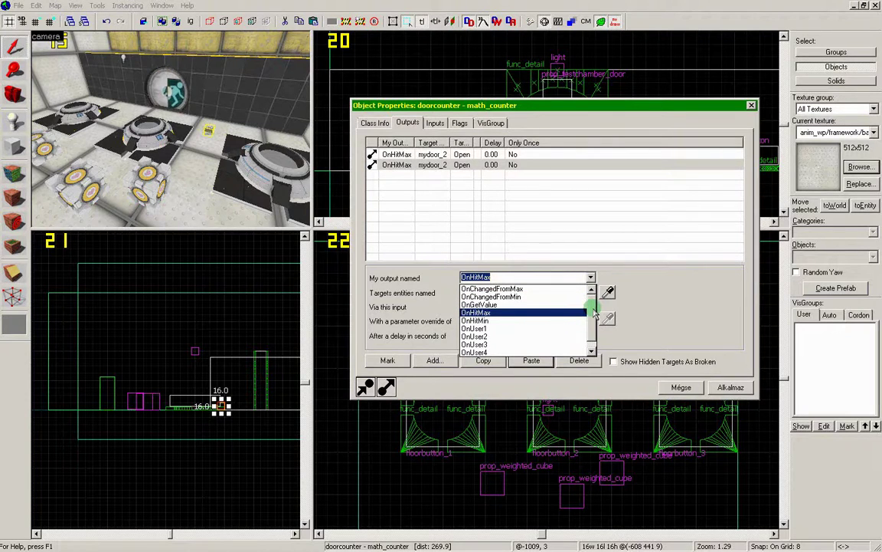
left_click(528, 289)
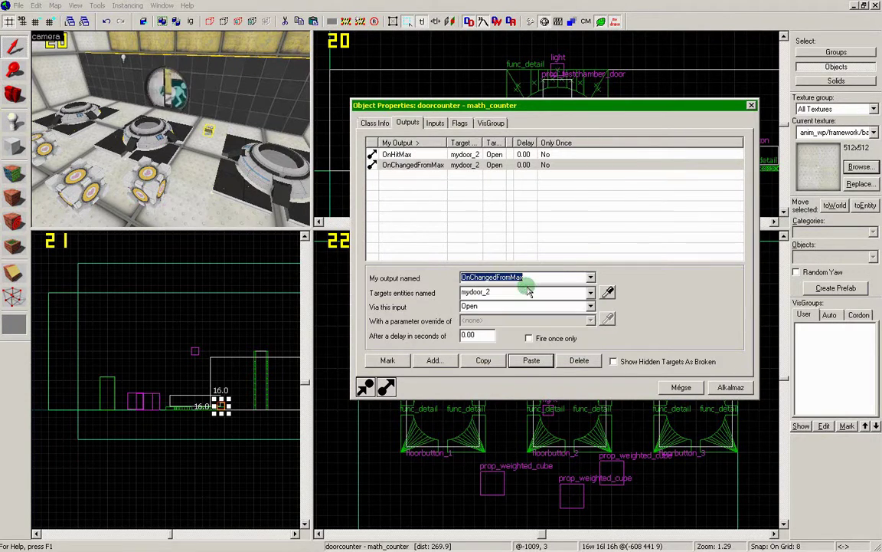
double_click(487, 307)
type("Close")
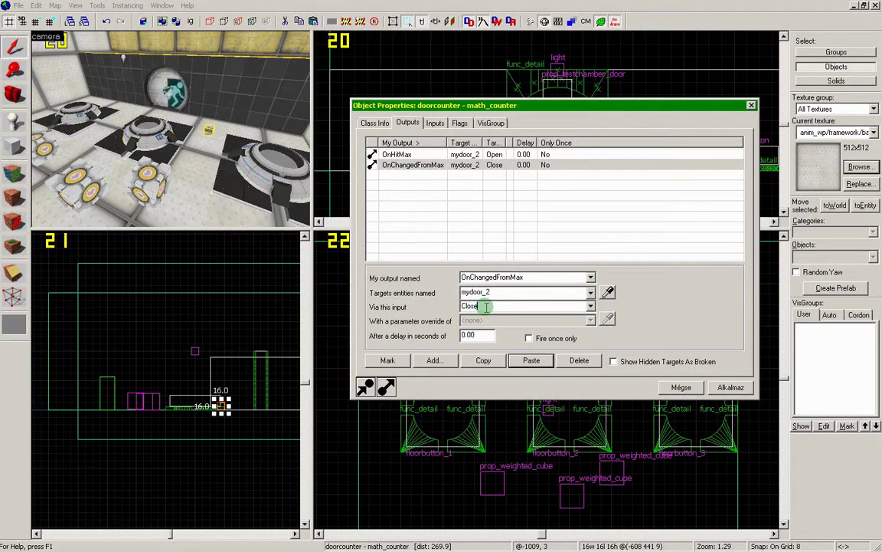
left_click(730, 387)
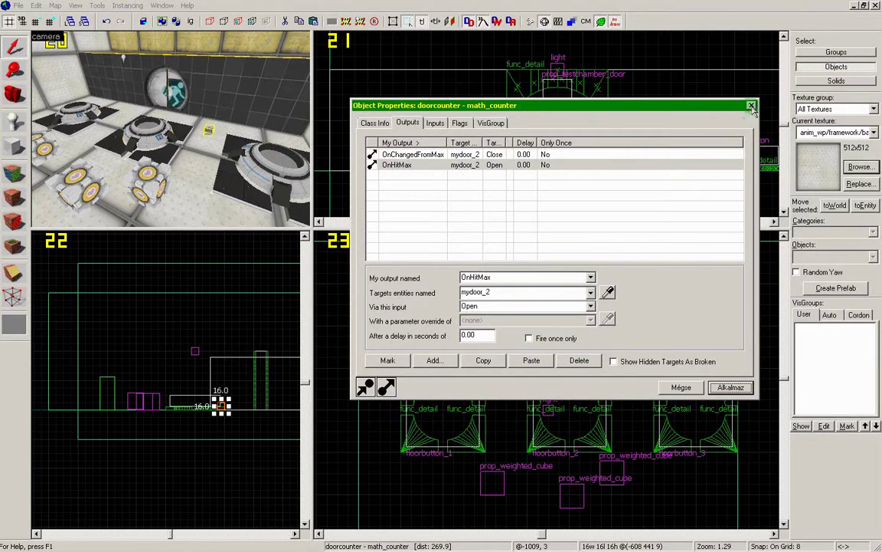
left_click(751, 105)
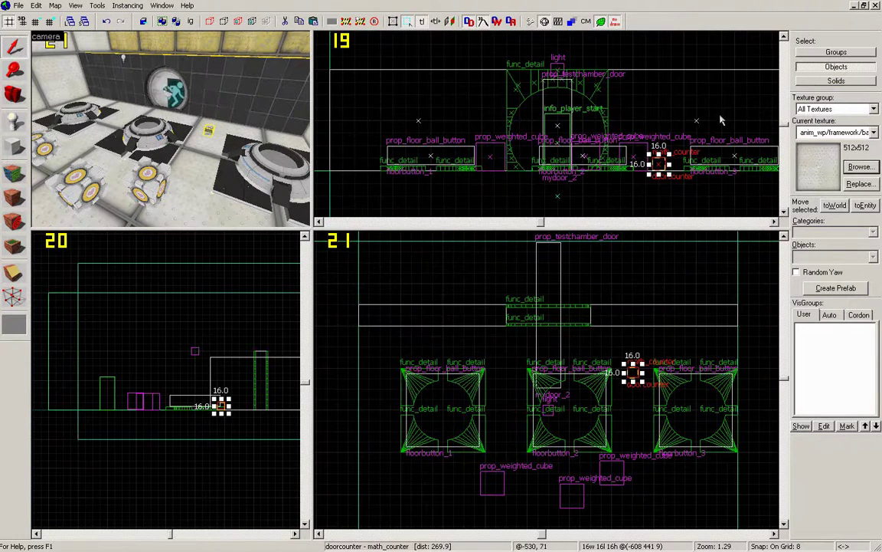
Compile and run the map with the Default configuration
left_click(20, 7)
left_click(42, 113)
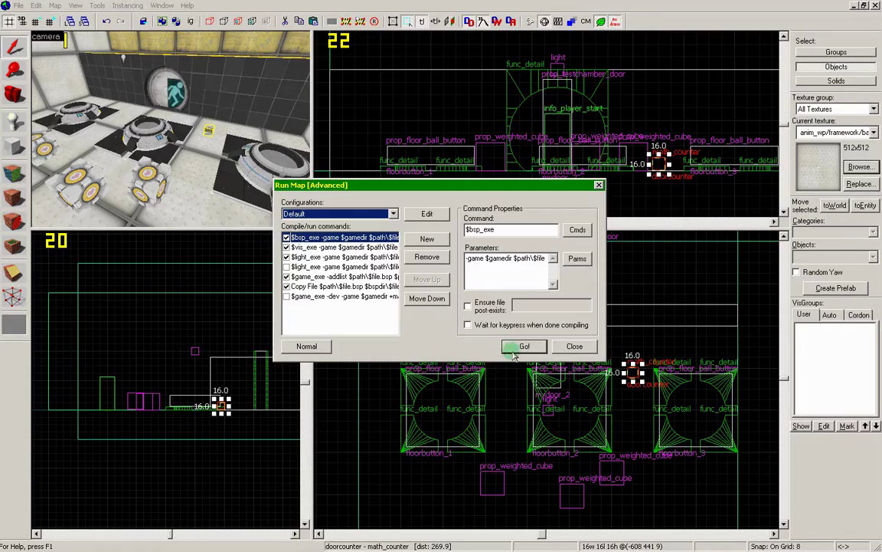
left_click(512, 350)
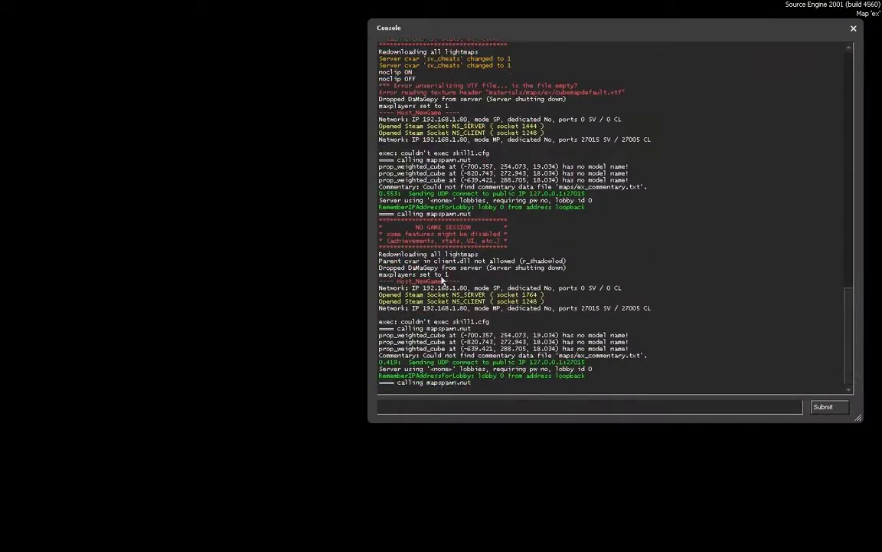
Test the map in the game by placing a ball on each of the three floor buttons
key("a")
key("e")
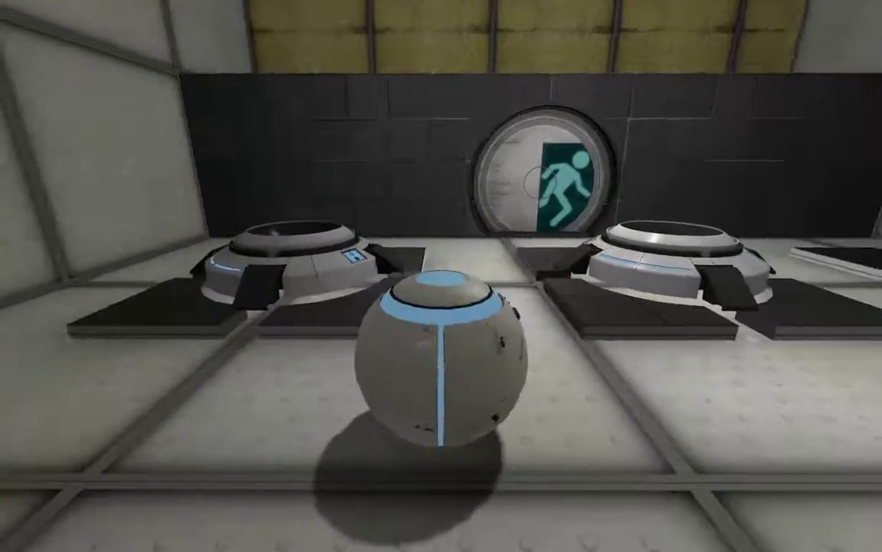
key("w")
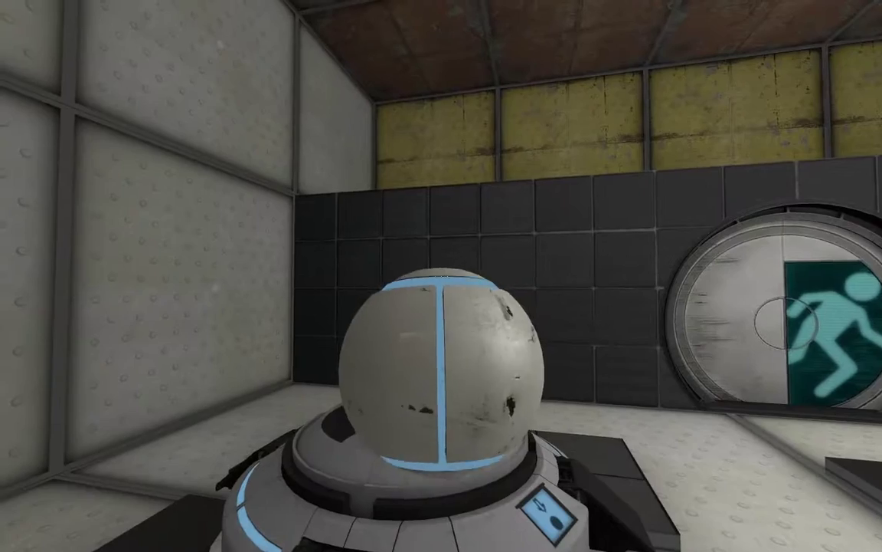
key("e")
key("e")
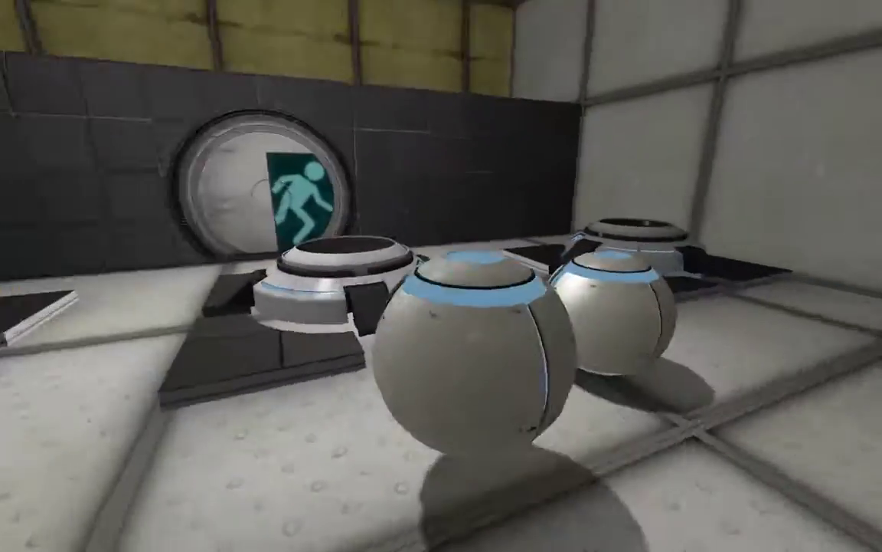
key("w")
key("e")
key("e")
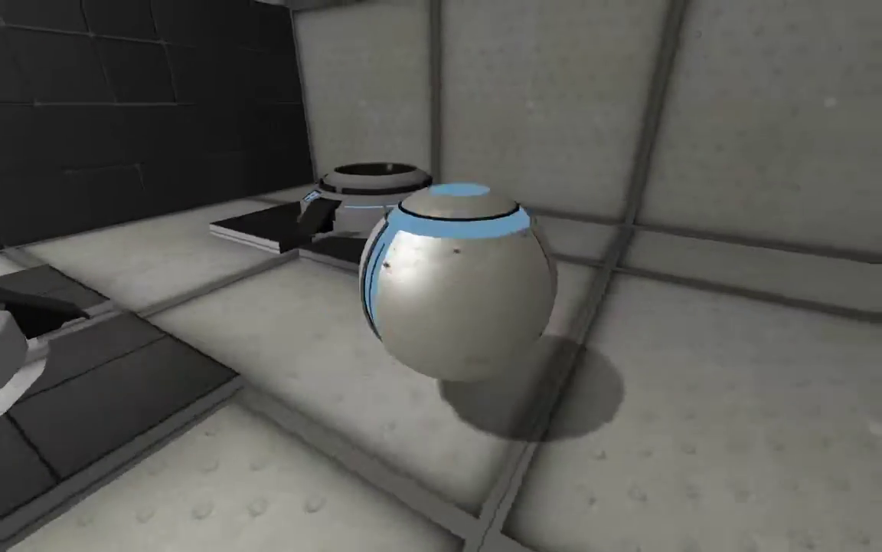
key("w")
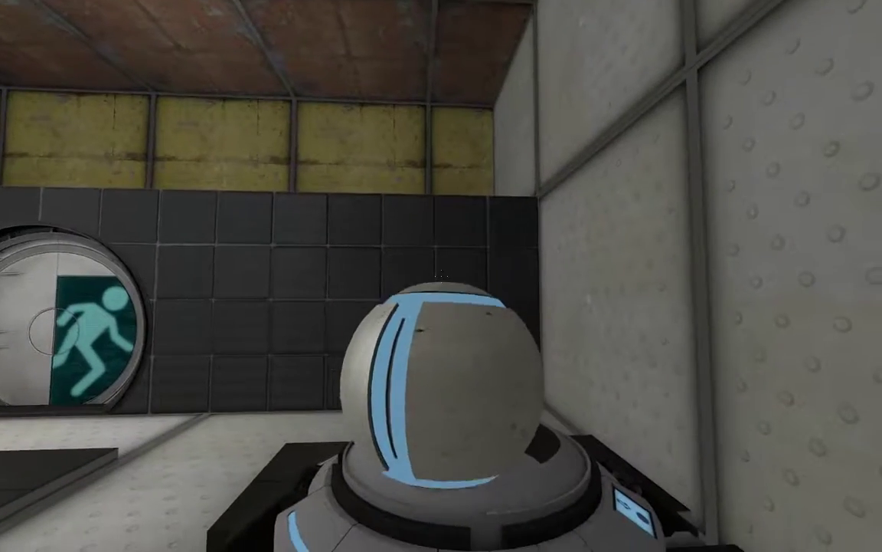
key("e")
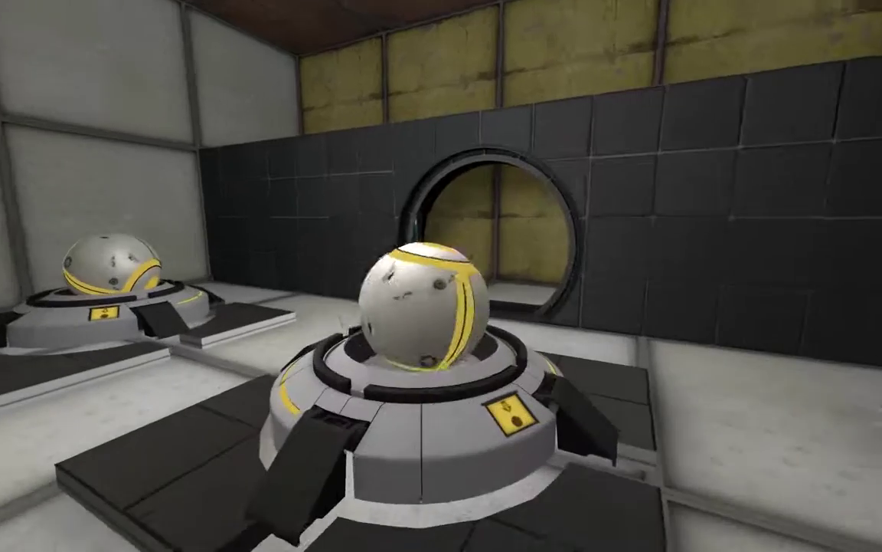
Lift balls off the floor buttons and put them back to test how the door responds
key("e")
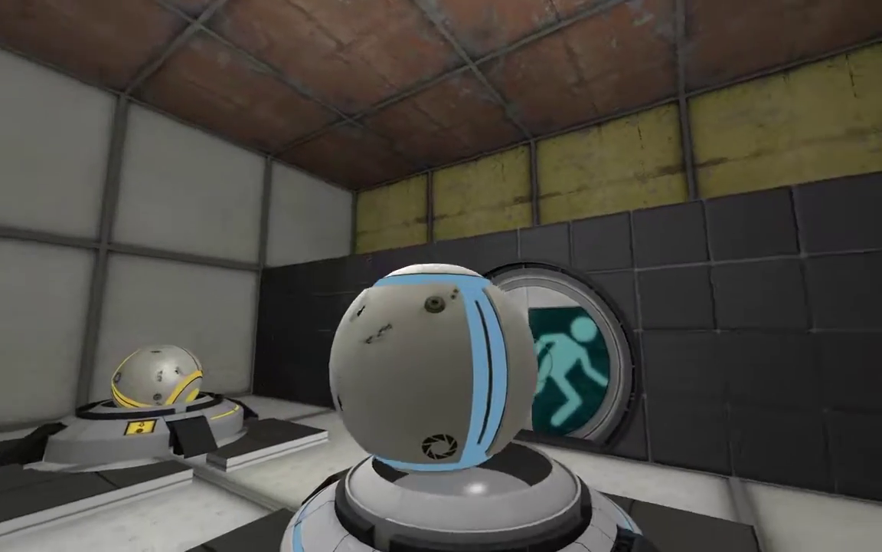
key("e")
key("e")
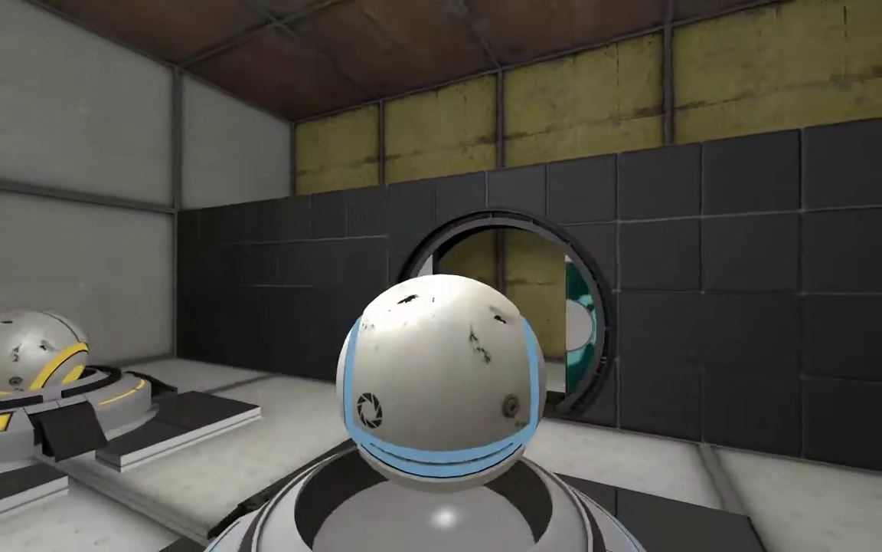
key("e")
key("e")
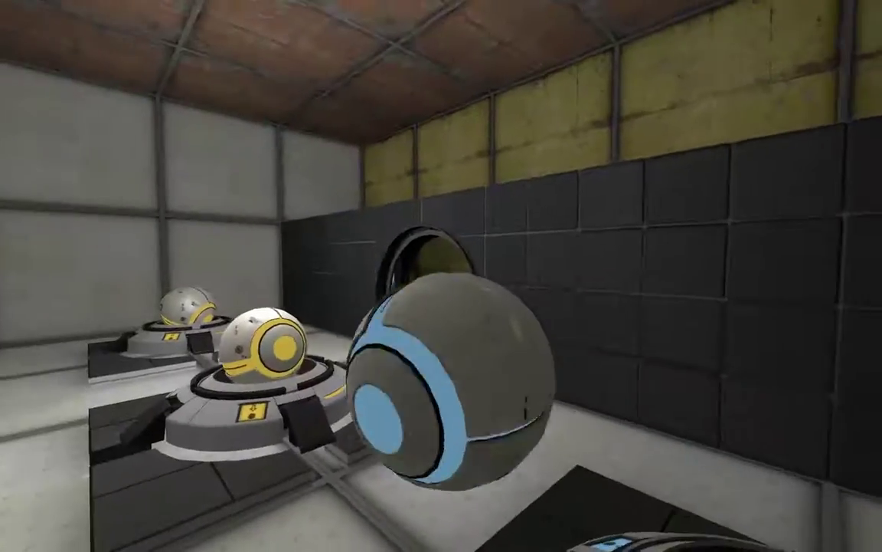
key("e")
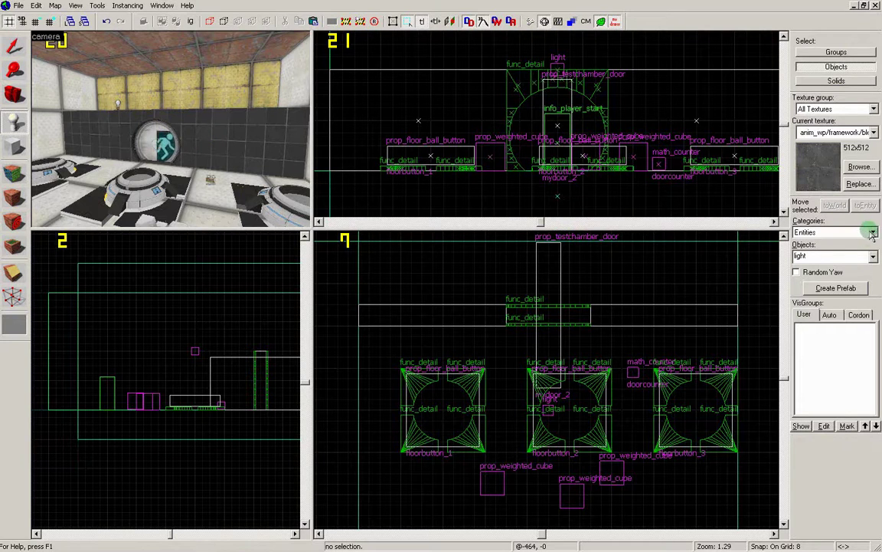
Place an env_texturetoggle entity on the black wall beside the test chamber door
double_click(846, 256)
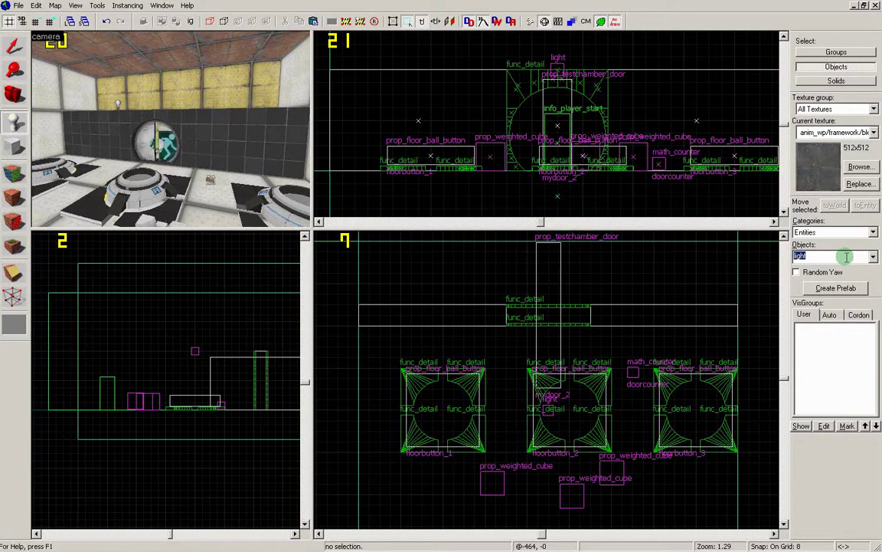
type("te")
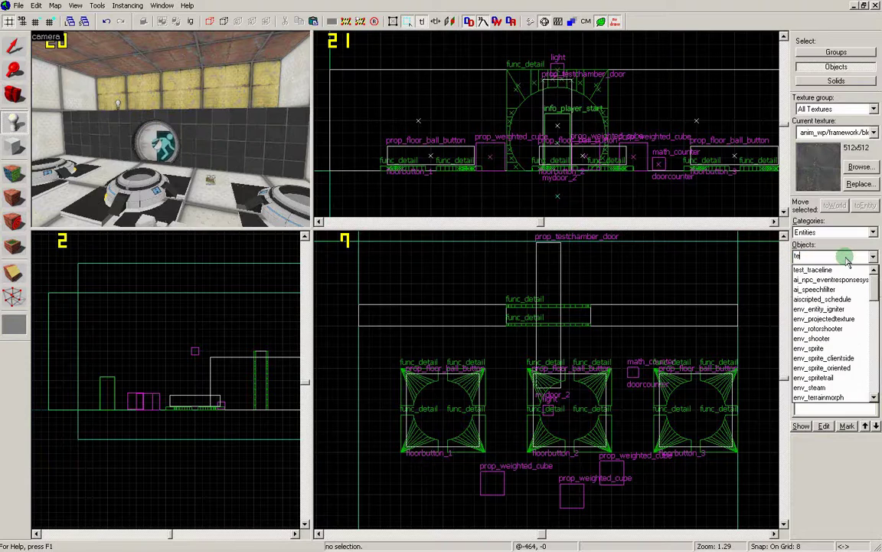
type("xt")
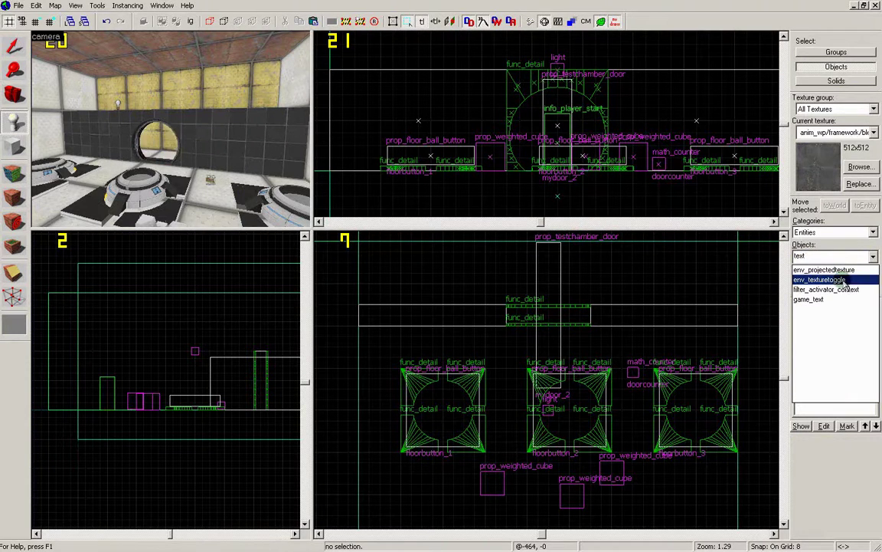
left_click(846, 280)
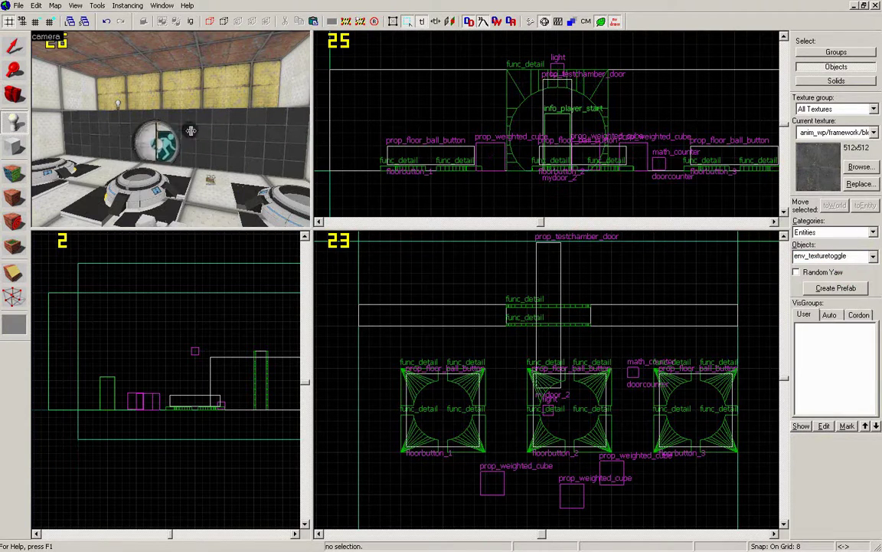
left_click(98, 140)
Name the new env_texturetoggle entity buttonstate_textoggle_1 and apply the change
key("z")
key("w")
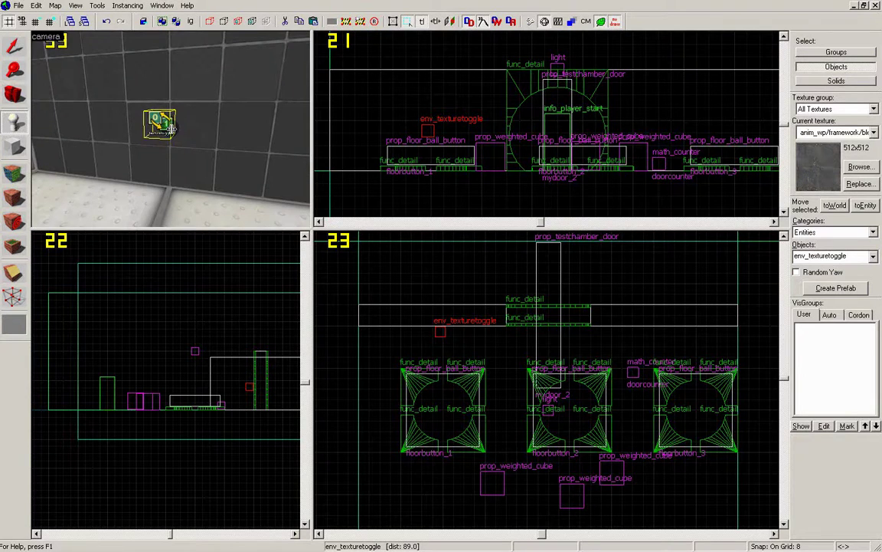
key("w")
key("s")
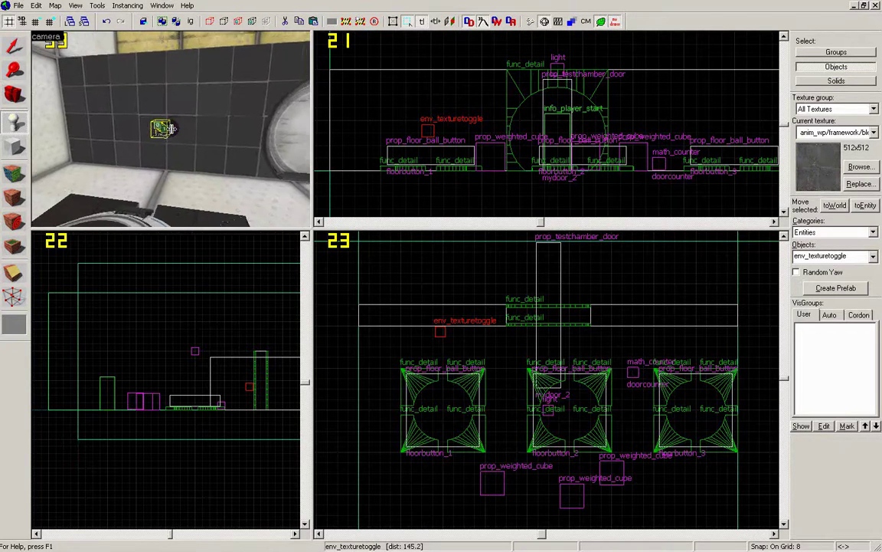
key("z")
left_click(14, 47)
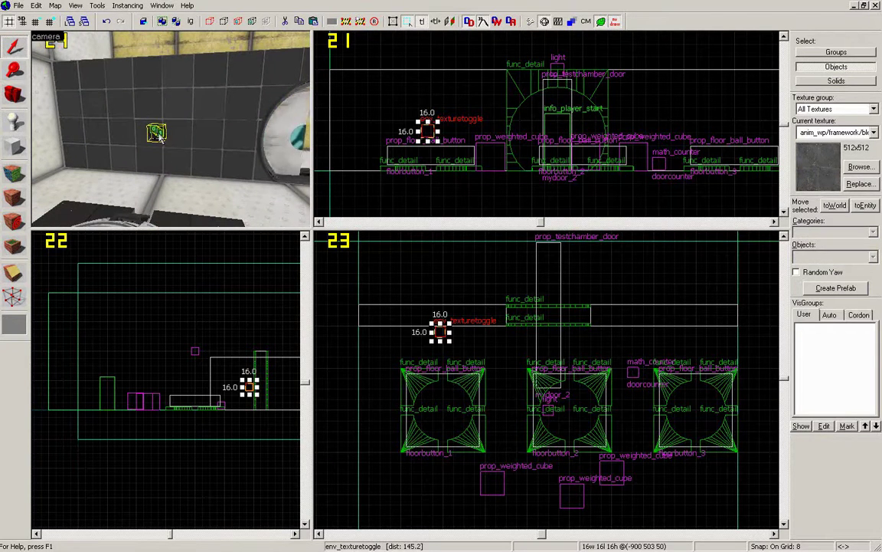
double_click(160, 136)
left_click(481, 194)
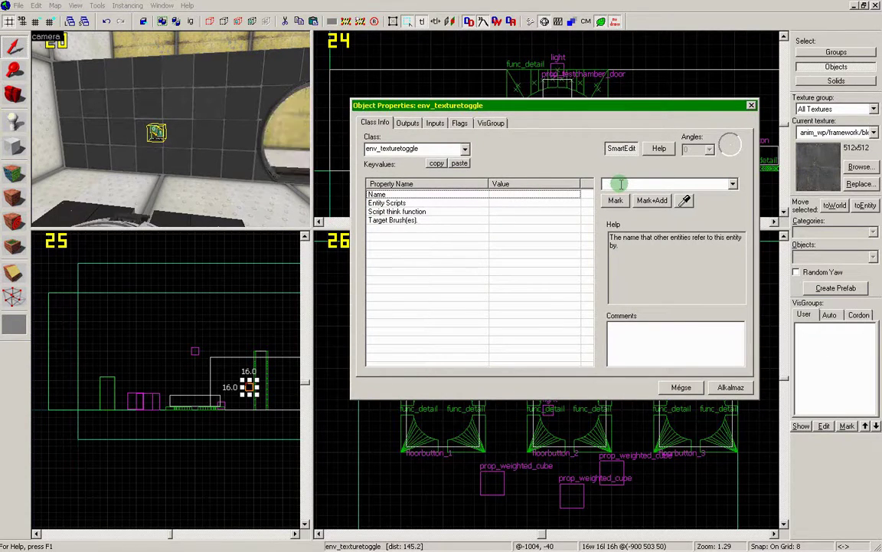
type("button1")
key("BackSpace")
type("state_textoggle_1")
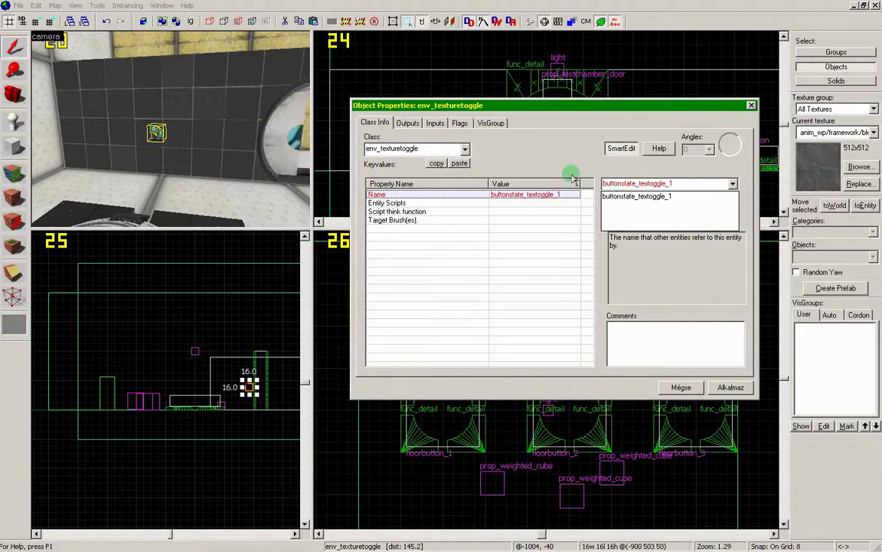
left_click(544, 160)
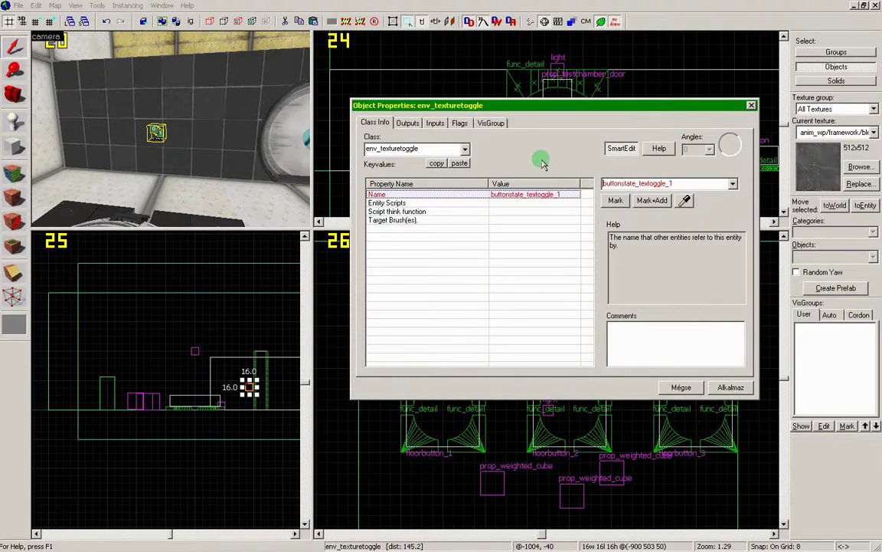
left_click(730, 389)
Set the target brush of buttonstate_textoggle_1 to button_indi_1 and apply the change
left_click(490, 220)
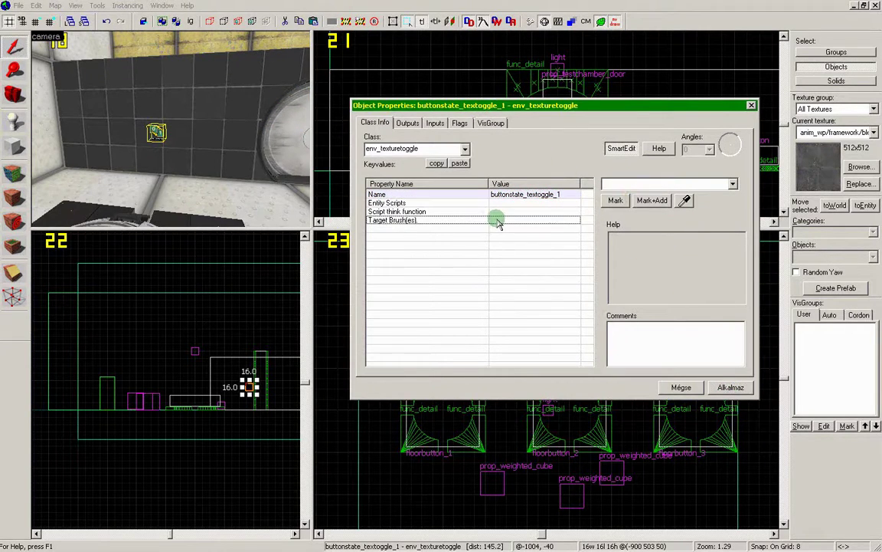
left_click(637, 184)
type("button1")
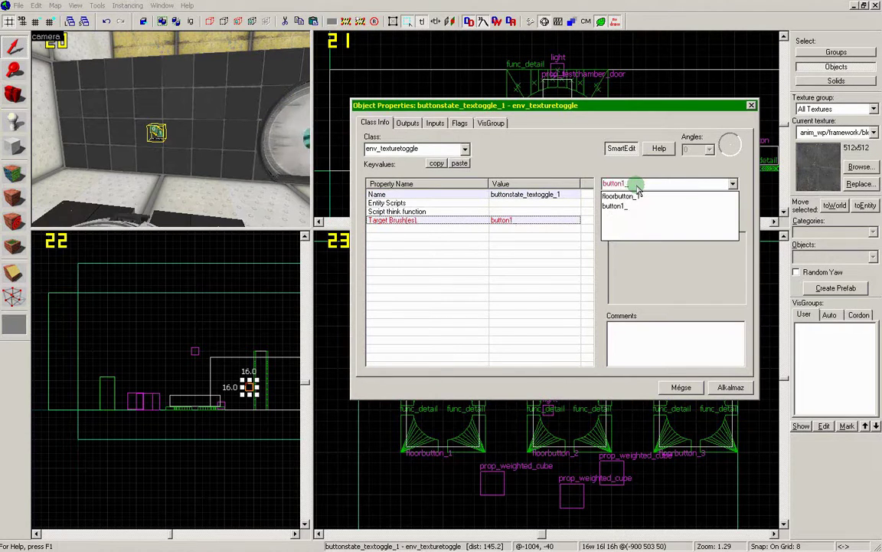
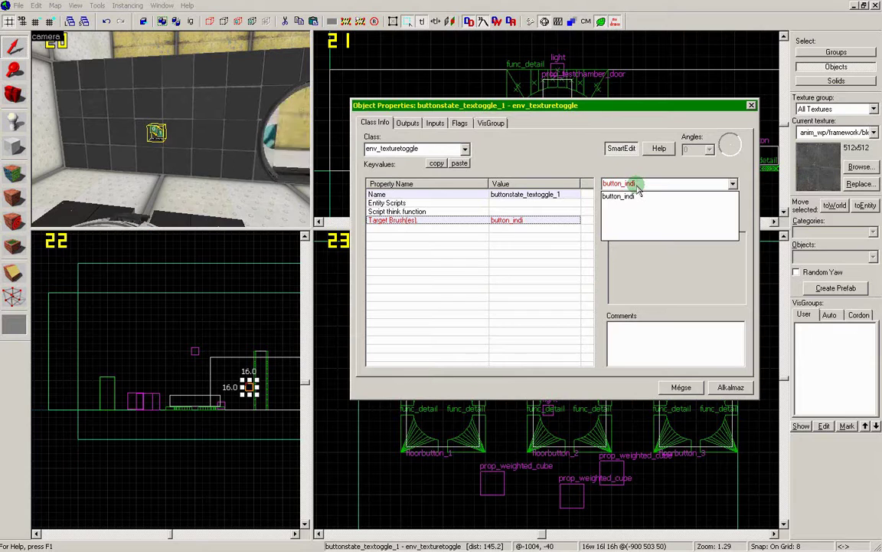
left_click(542, 153)
left_click(731, 392)
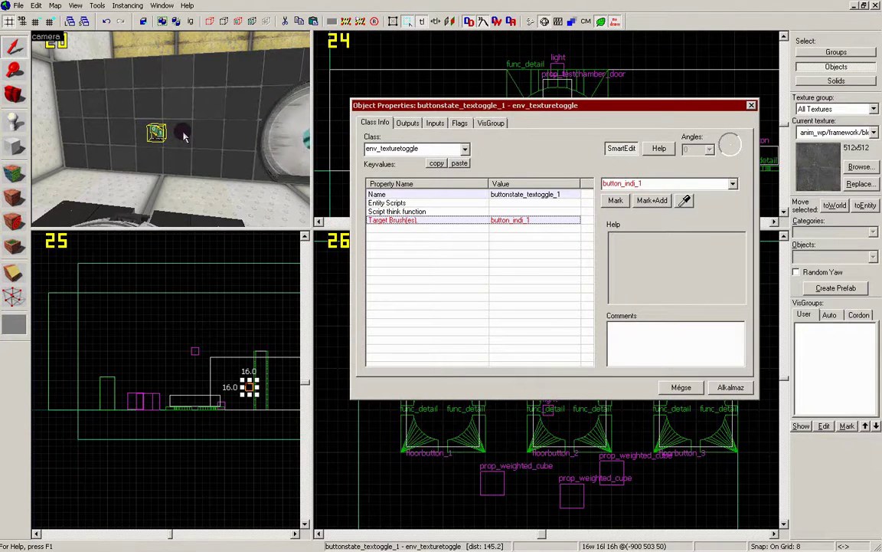
Paste three copies of the env_texturetoggle entity in a row along the black wall towards the door
key("ctrl+v")
key("ctrl+v")
key("ctrl+v")
Name the second texture toggle in the row buttonstate_textoggle_2 and set its target brush to button_indi_2
left_click(183, 134)
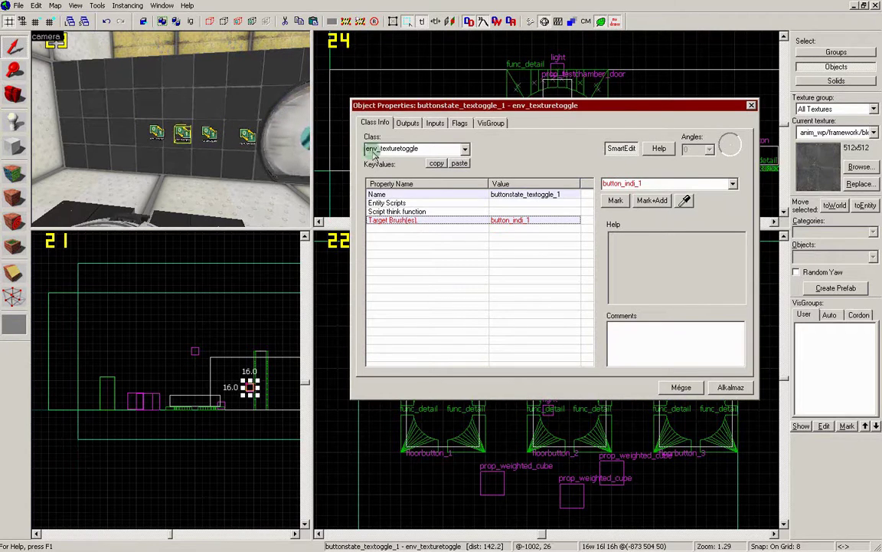
left_click(560, 195)
double_click(685, 184)
left_click_drag(681, 183, 685, 182)
type("2")
left_click(552, 214)
left_click(536, 219)
left_click(665, 182)
left_click_drag(638, 182, 644, 182)
type("2")
Name the third texture toggle in the row buttonstate_textoggle_3 and set its target brush to button_indi_3
left_click(207, 138)
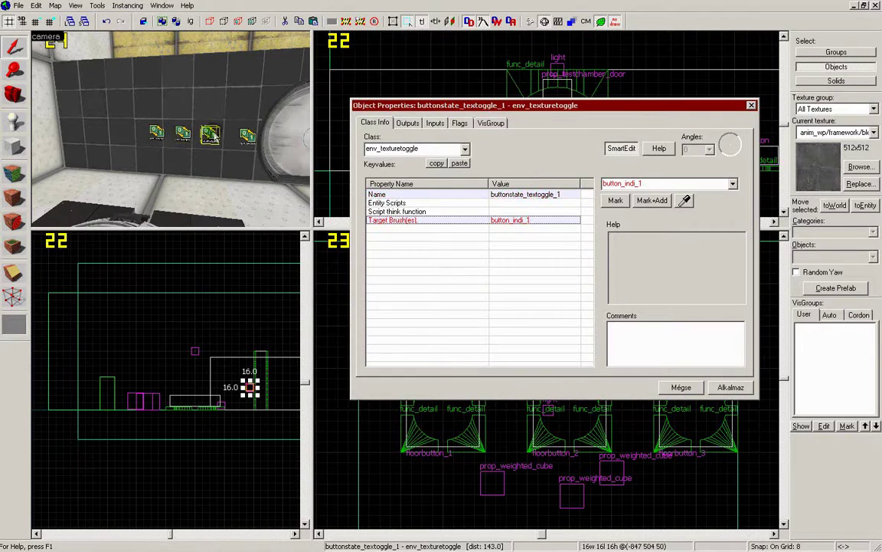
left_click(556, 194)
key("BackSpace")
type("3")
left_click(536, 220)
type("button_indi_3")
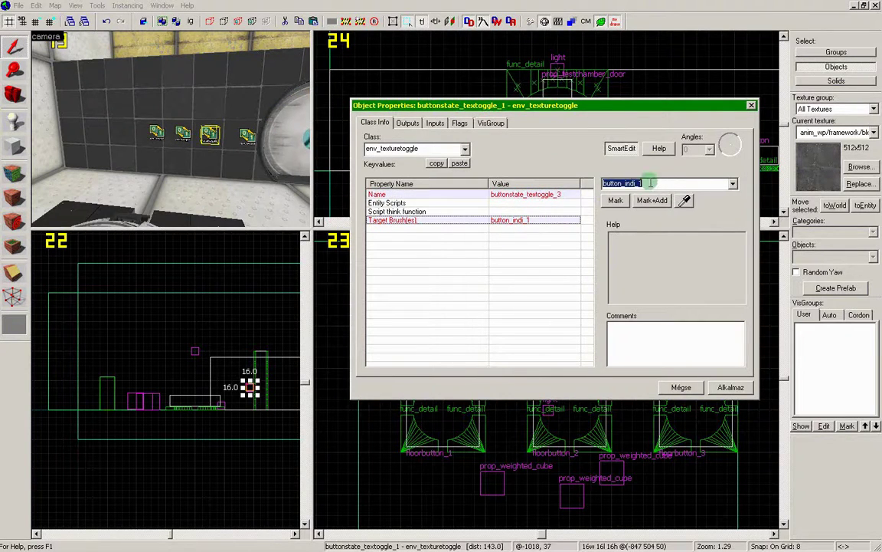
Replace the buttonstate prefix with door in the name of the texture toggle nearest the door, making it door_textoggle_1
left_click(249, 137)
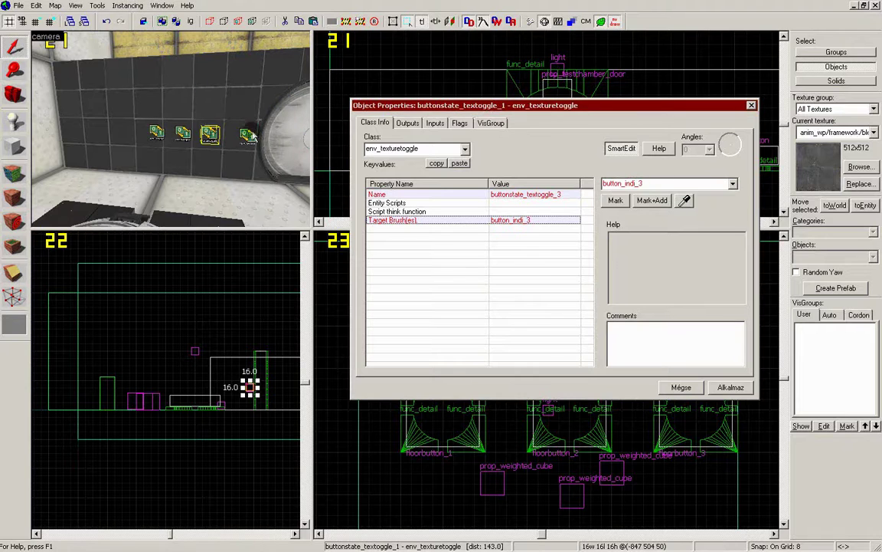
left_click(539, 196)
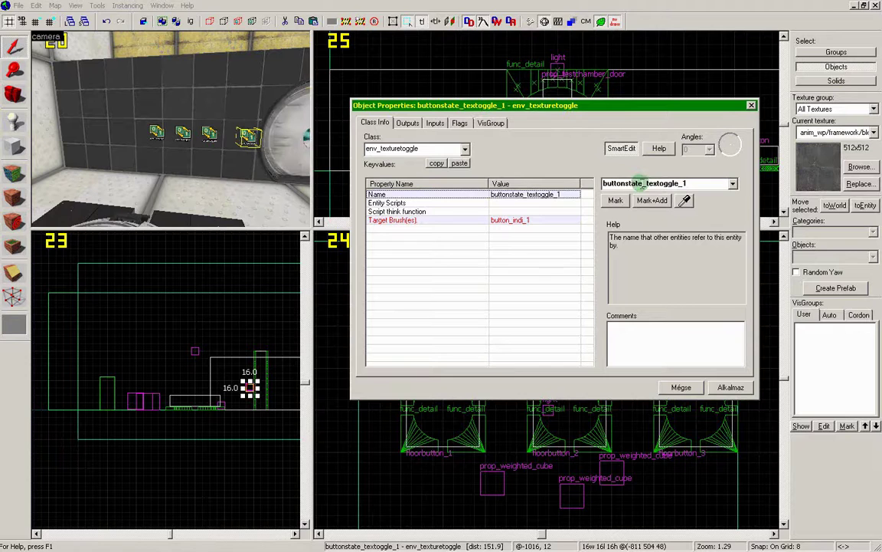
type("door")
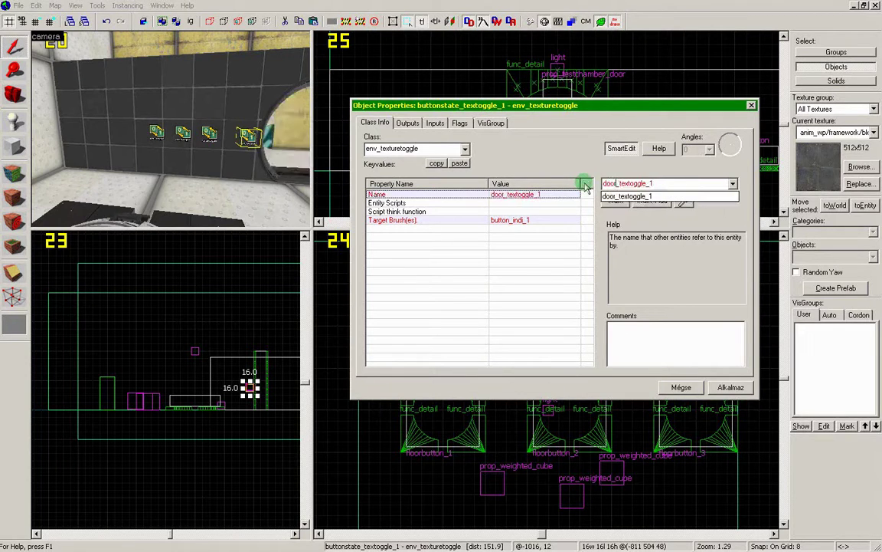
left_click(617, 197)
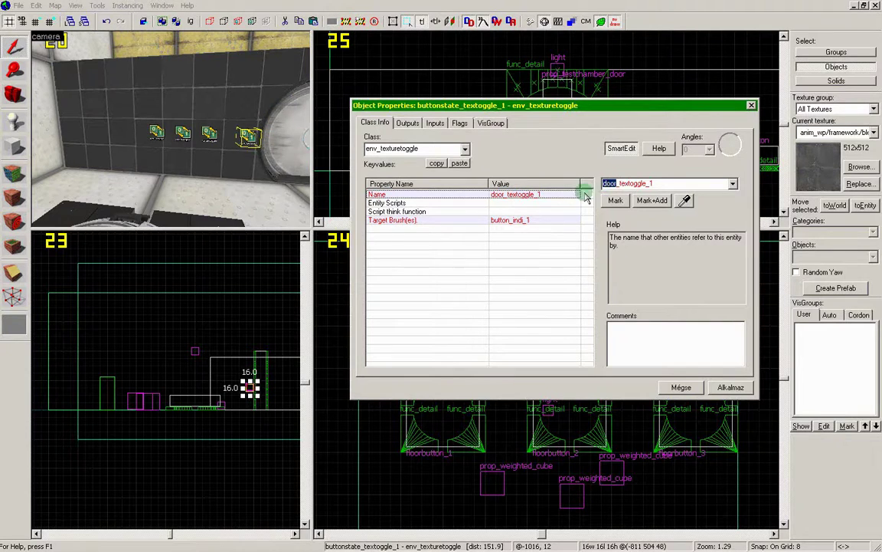
Set the target brush of the texture toggle nearest the door to door_indi
left_click(529, 220)
key("ctrl+c")
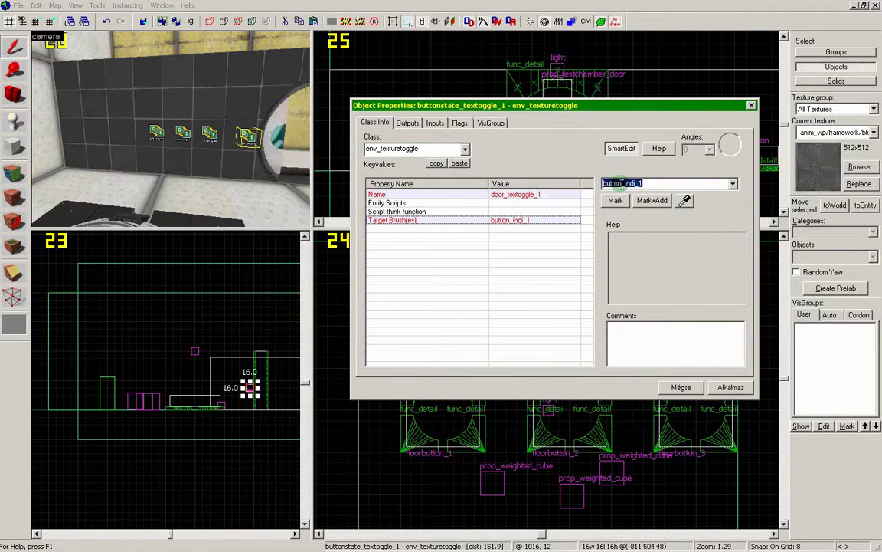
left_click_drag(622, 183, 574, 184)
type("door")
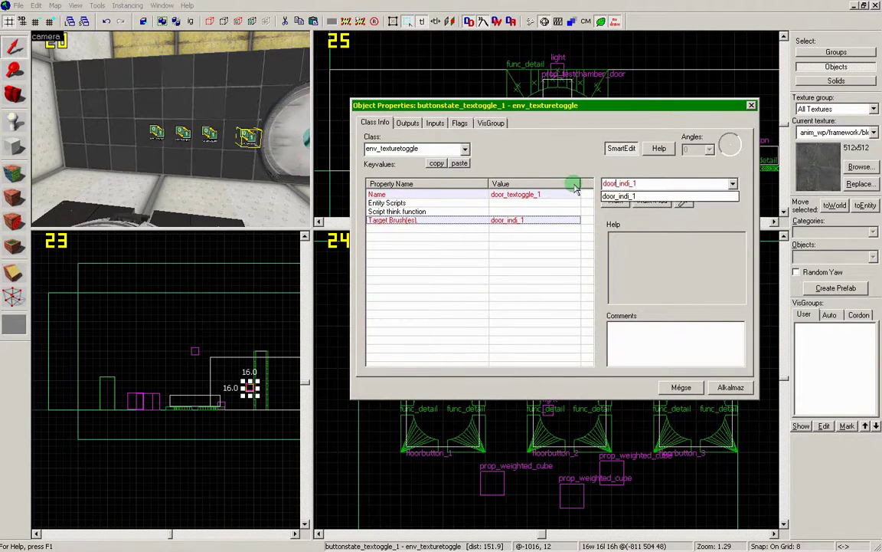
left_click(651, 183)
key("BackSpace")
key("BackSpace")
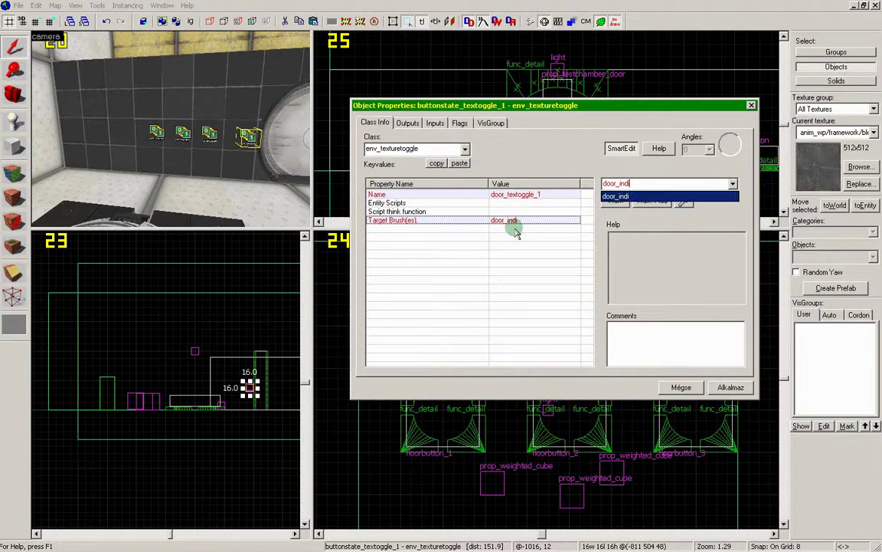
Shorten the name of the texture toggle nearest the door to door_textoggle and apply the change
left_click(546, 196)
left_click(545, 196)
double_click(665, 184)
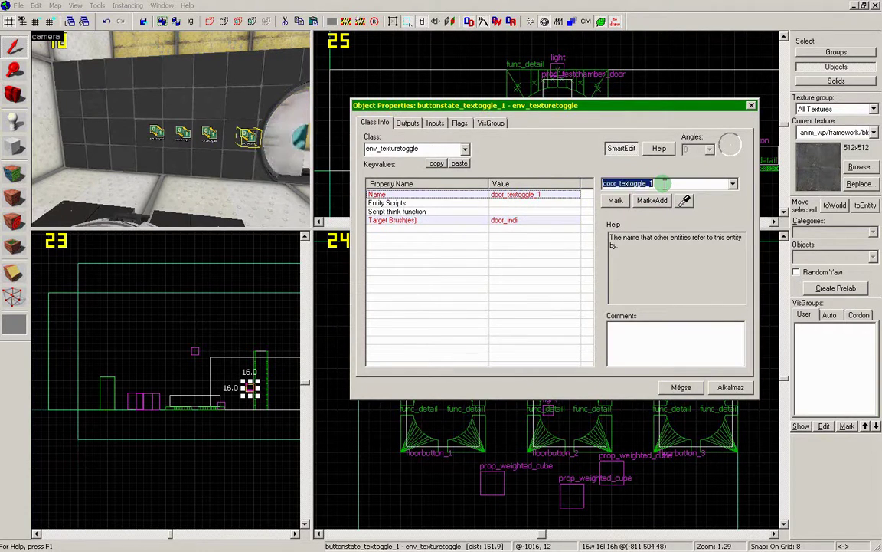
left_click(662, 184)
key("BackSpace")
key("BackSpace")
left_click(556, 157)
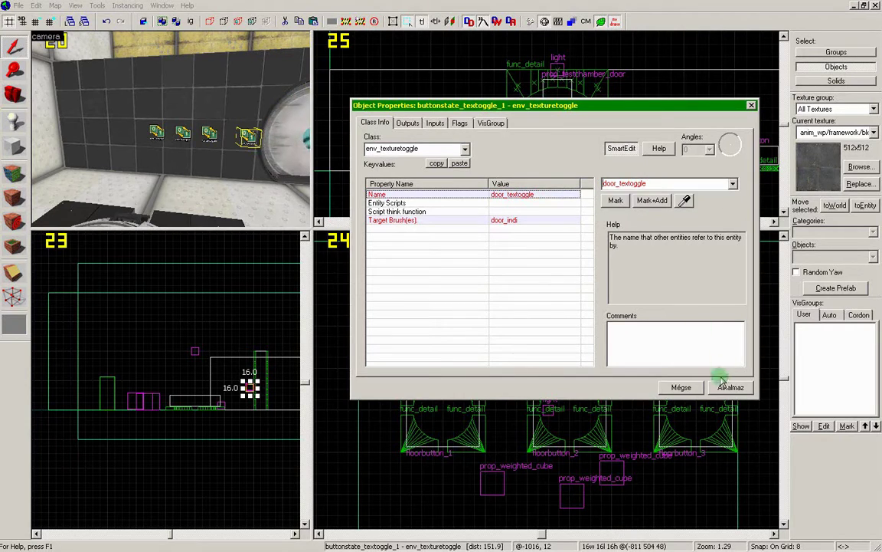
left_click(722, 385)
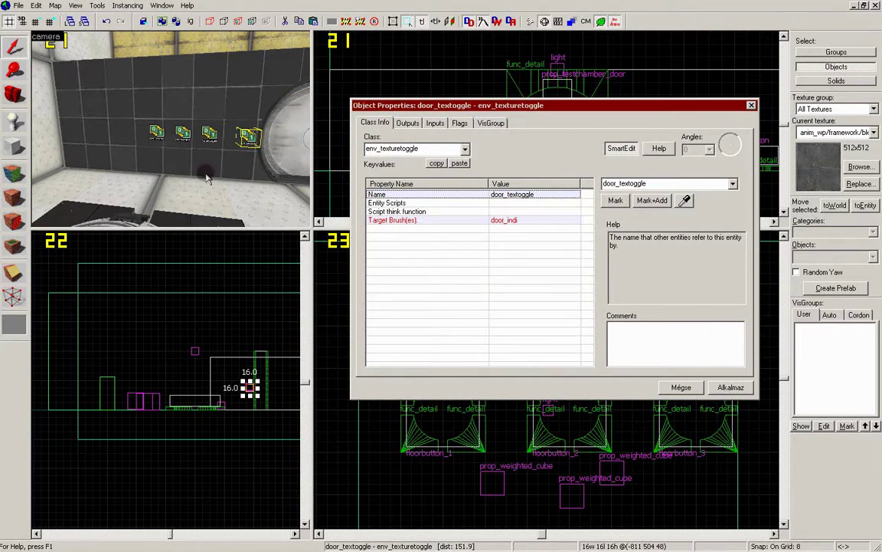
Select the black wall brush for the Overlay tool and choose the signage/signage_doorstate texture, filtering the textures by "doo"
left_click(127, 73)
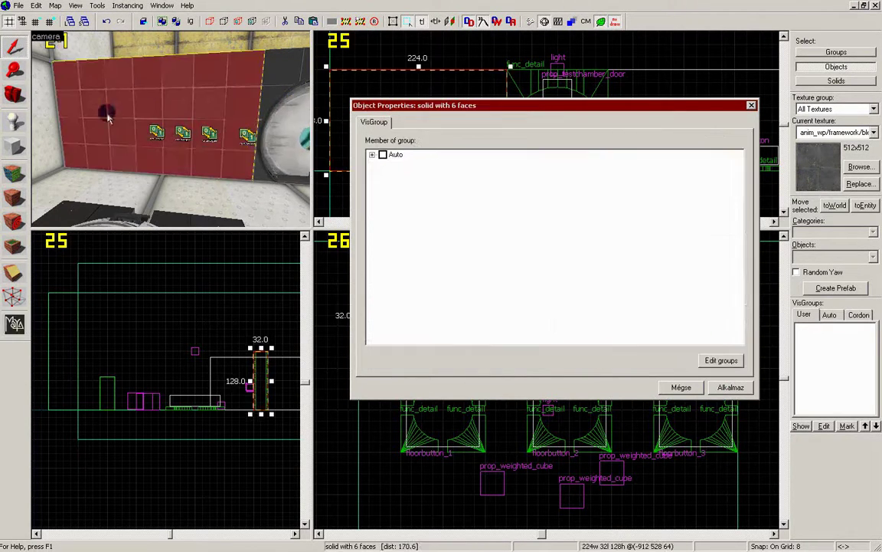
left_click(17, 247)
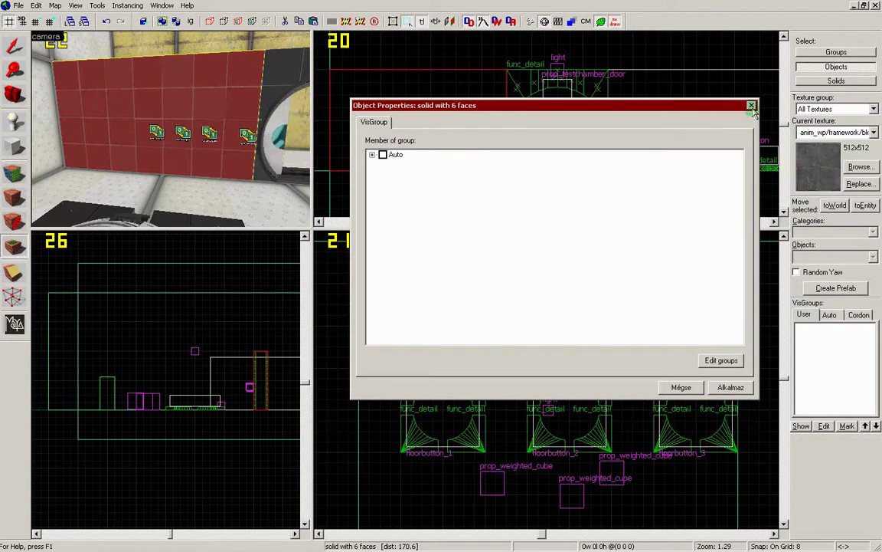
left_click(859, 169)
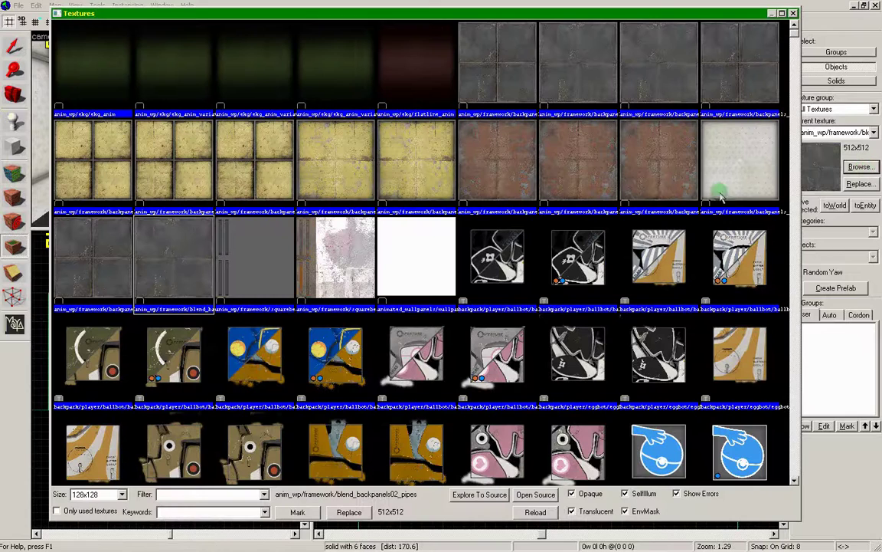
left_click(164, 496)
type("doo")
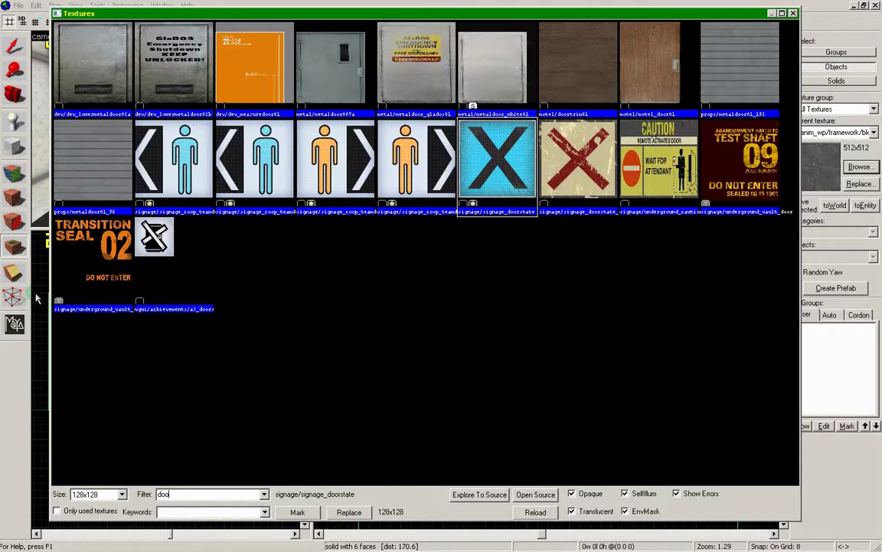
double_click(461, 149)
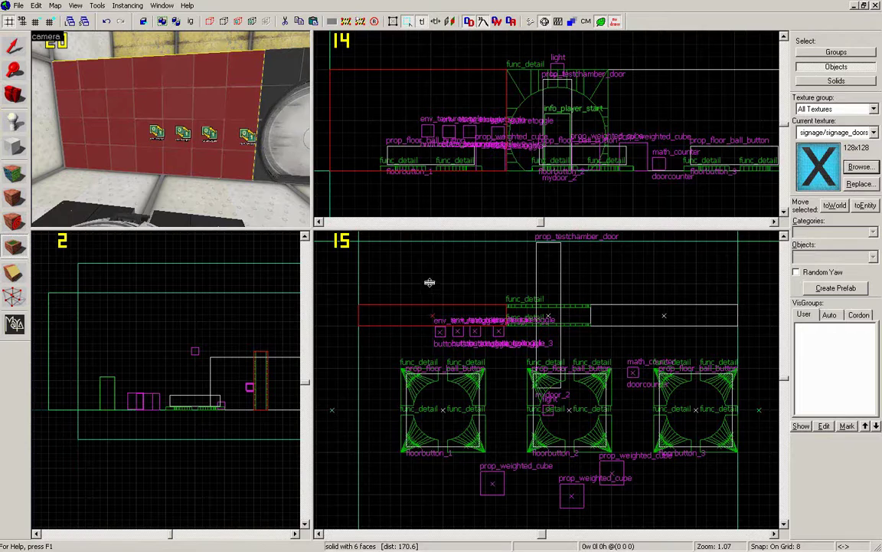
Place three signage_doorstate overlays above the button texture toggles and a fourth higher on the wall near the door
left_click(154, 97)
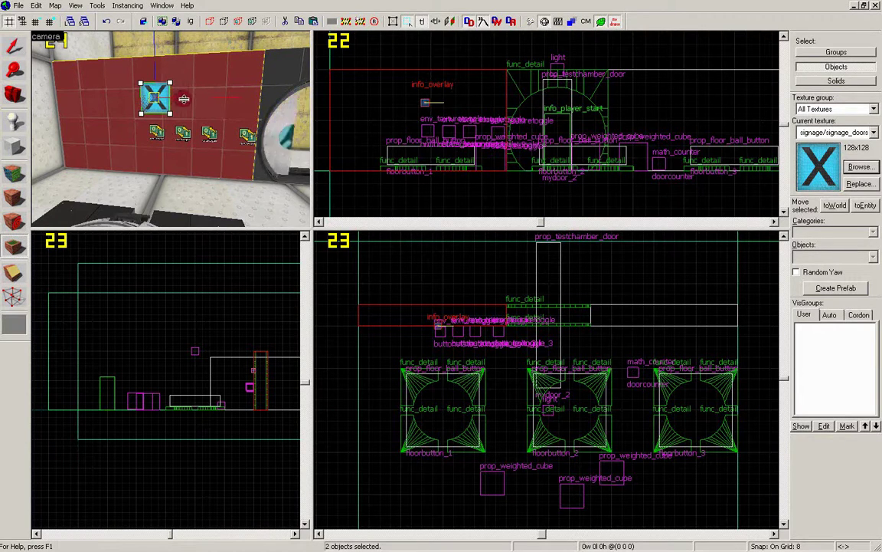
left_click(184, 98)
left_click(213, 97)
left_click(252, 69)
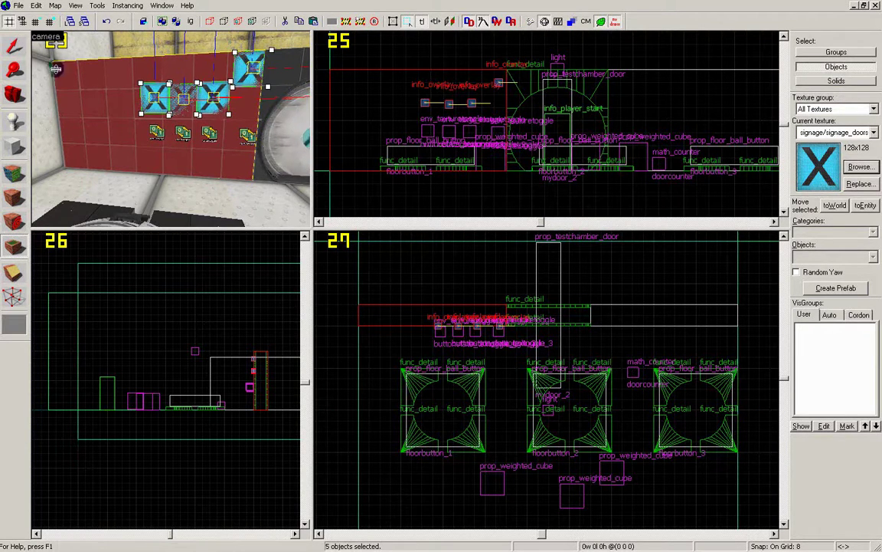
Move the overlays so three sit edge to edge in a level row and the fourth stays higher beside the door
left_click(13, 48)
left_click(250, 63)
left_click_drag(502, 82, 421, 105)
left_click(204, 91)
left_click(180, 95)
left_click(148, 94)
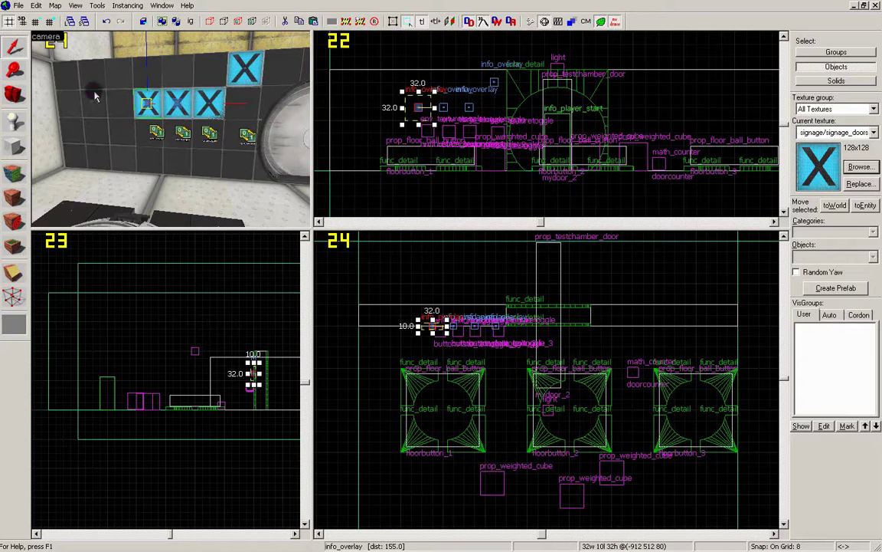
Copy the target brush name from buttonstate_textoggle_1 and name the first overlay in the row button_indi_1
double_click(147, 106)
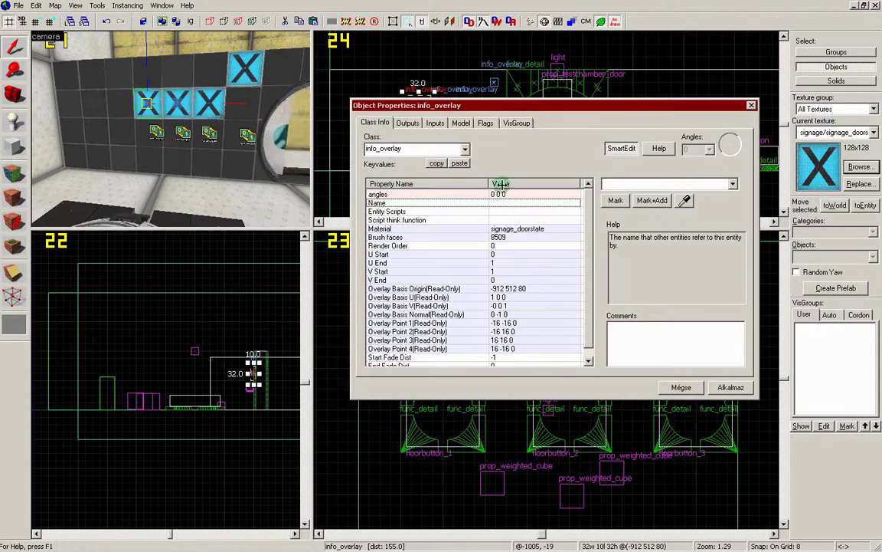
left_click(156, 132)
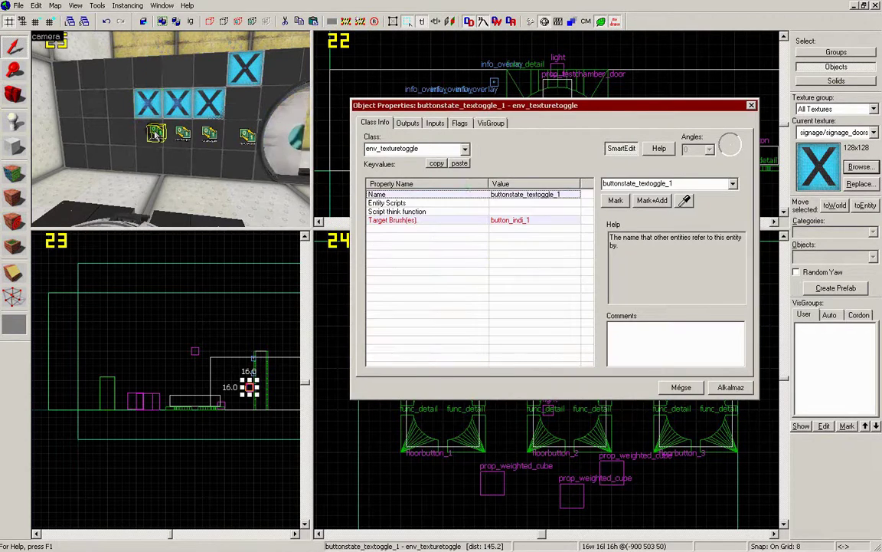
left_click(535, 220)
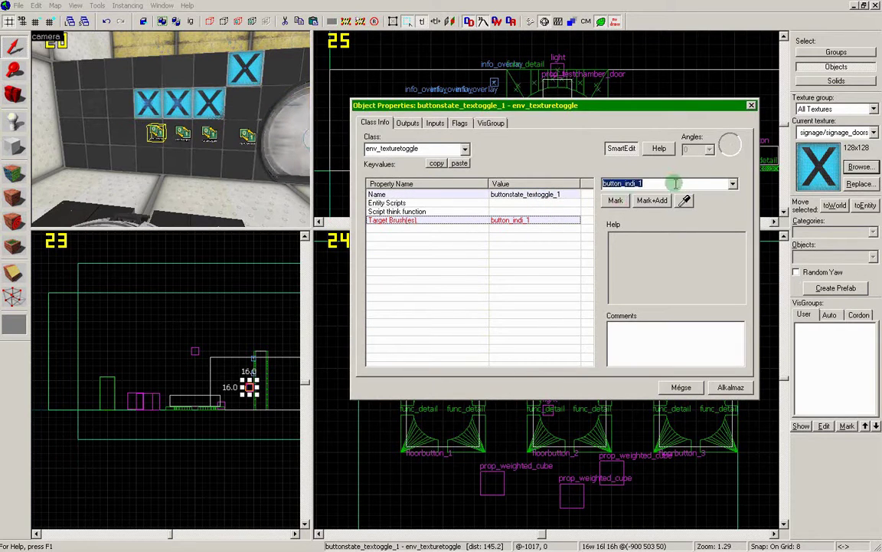
left_click(144, 102)
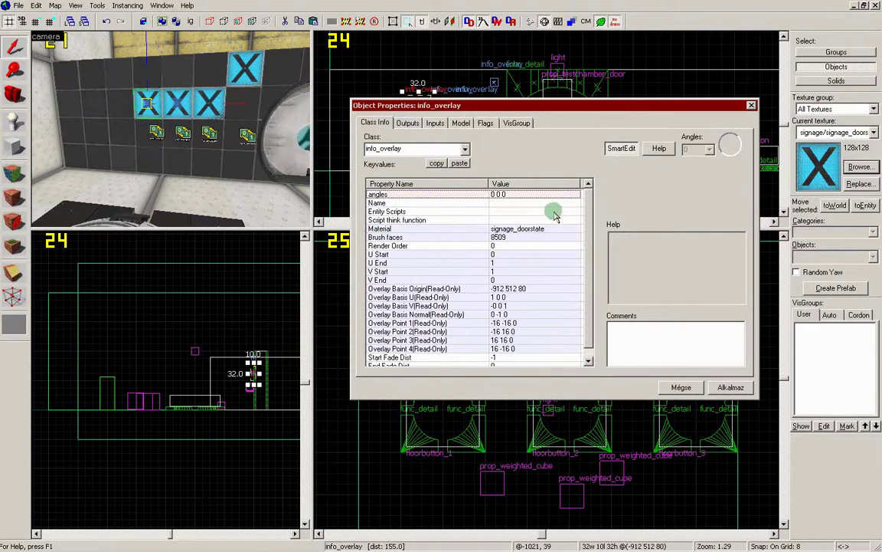
left_click(479, 202)
left_click(620, 188)
key("ctrl+v")
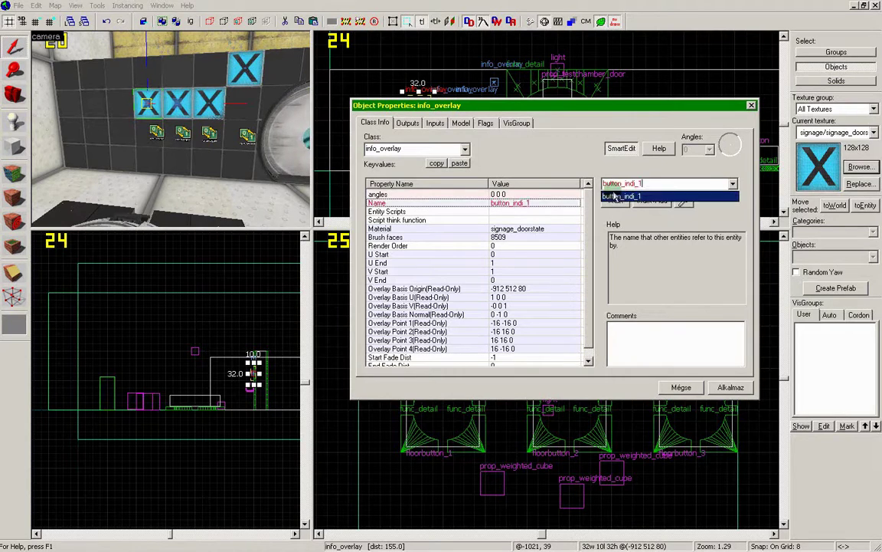
Name the middle overlay in the row button_indi_2
left_click(178, 104)
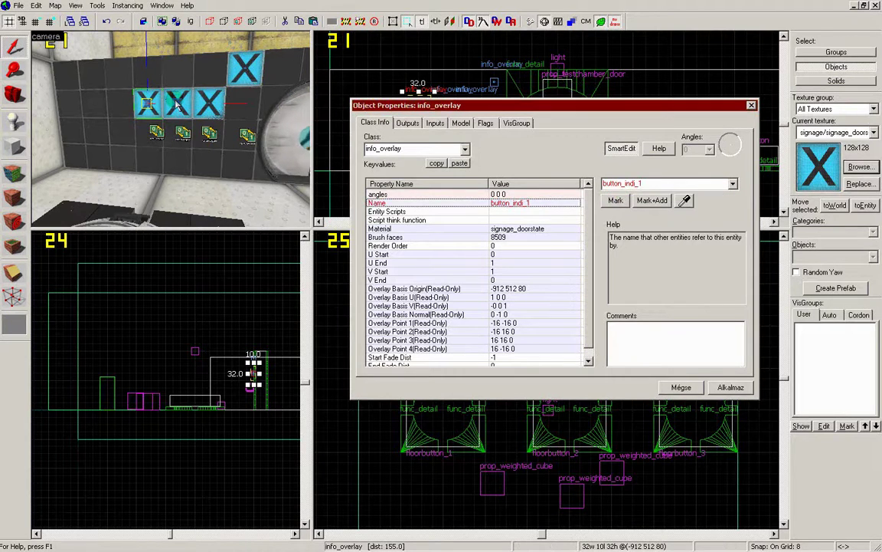
left_click(619, 184)
type("button_indi_1")
key("BackSpace")
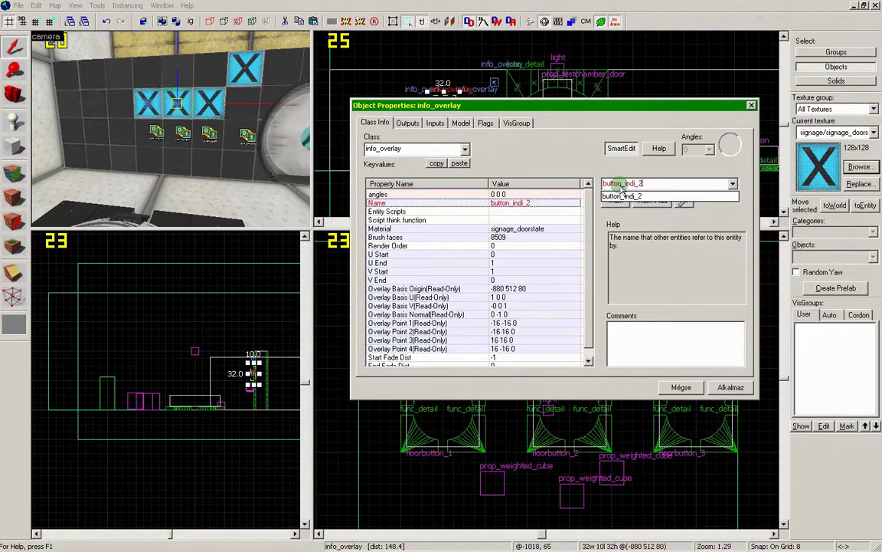
Name the third overlay in the row button_indi_3
left_click(201, 99)
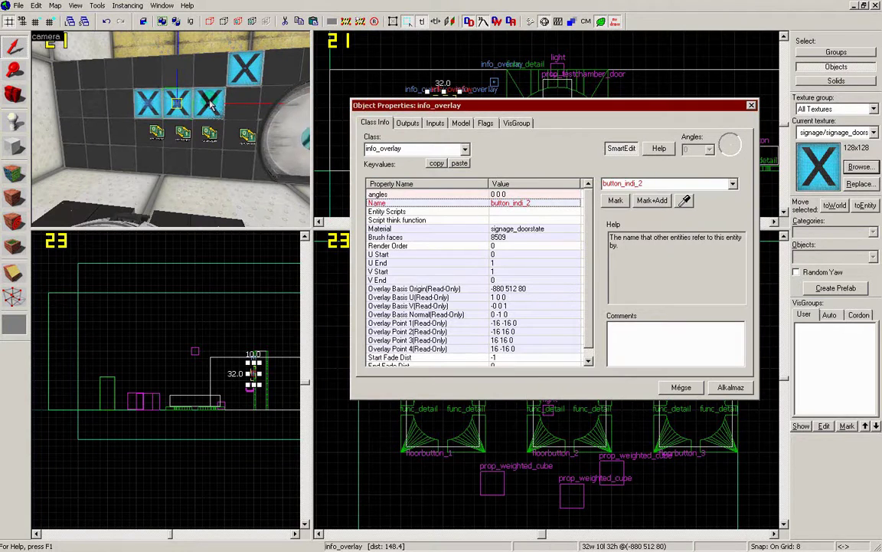
left_click(653, 183)
type("button_indi_1")
key("BackSpace")
type("3")
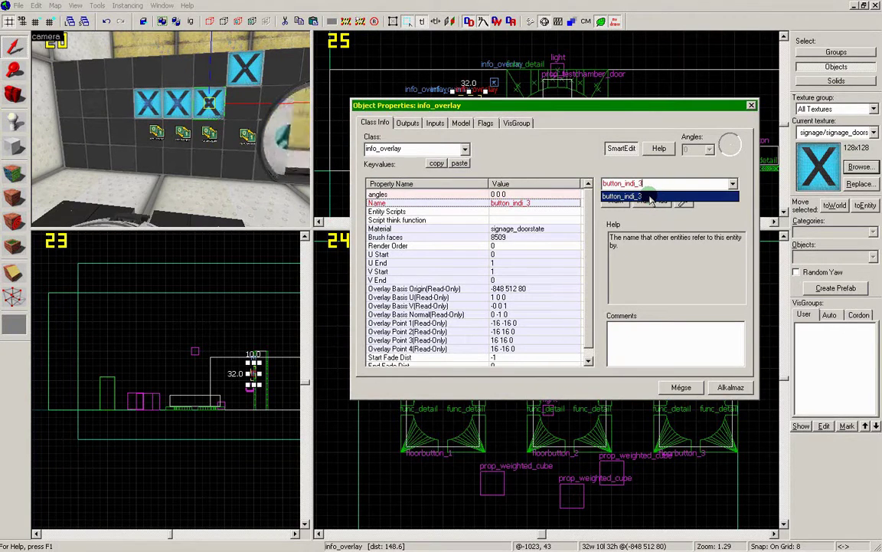
Copy the name of the texture toggle nearest the door and name the higher overlay door_textoggle
left_click(245, 137)
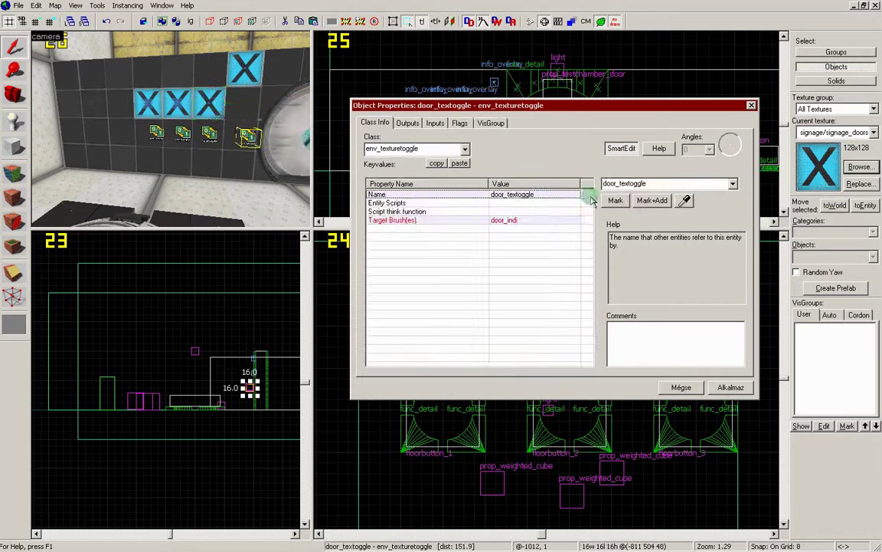
double_click(659, 182)
key("ctrl+c")
left_click(243, 69)
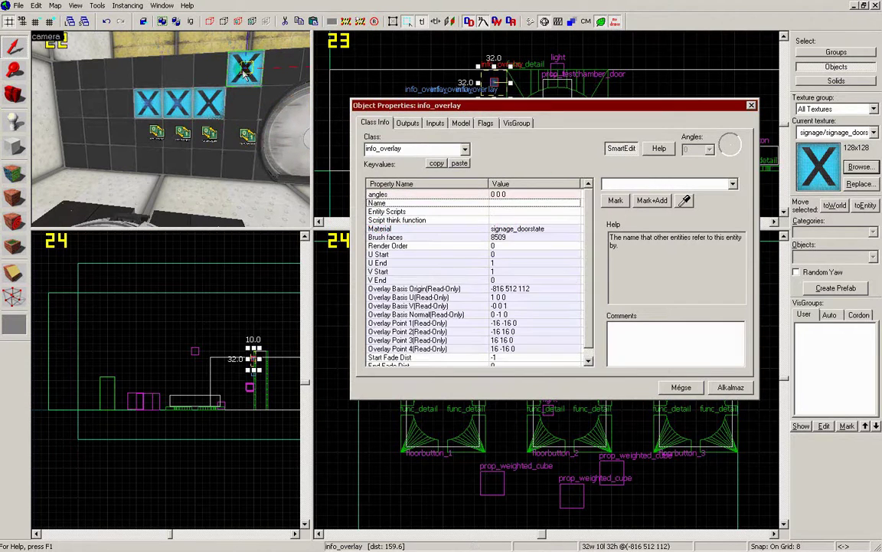
left_click(650, 183)
key("ctrl+v")
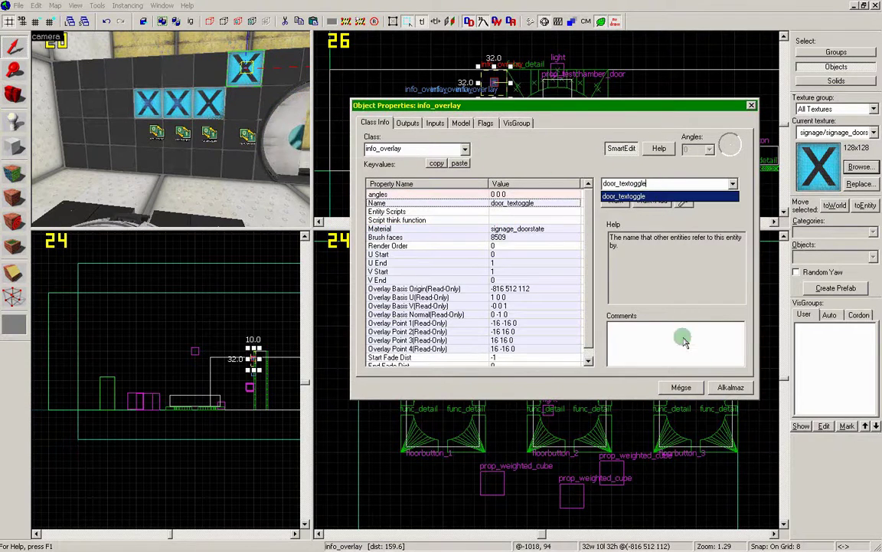
left_click(717, 313)
left_click(724, 386)
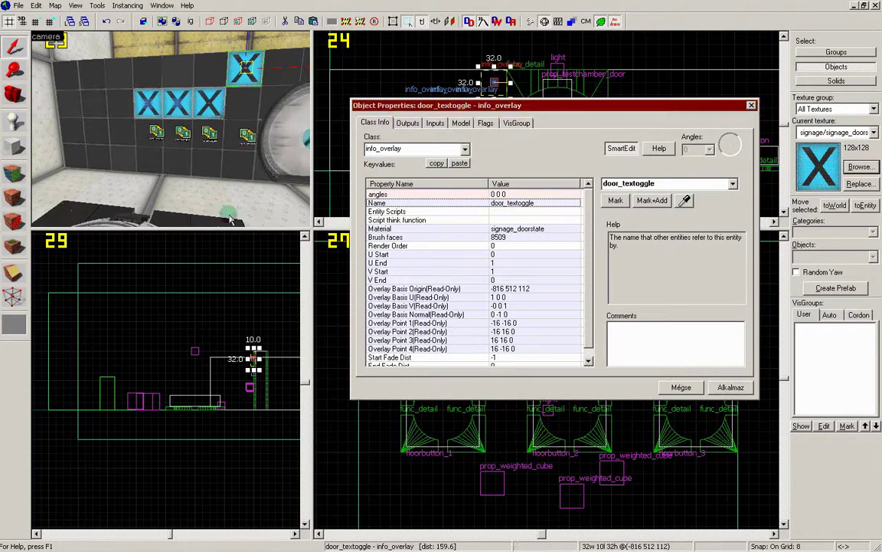
Duplicate the OnPressed output of floorbutton_1 that targets doorcounter
key("z")
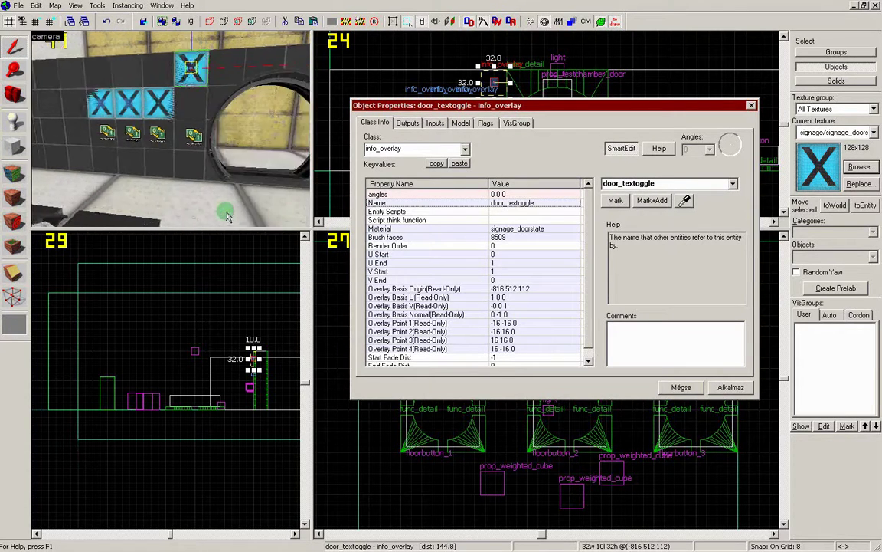
key("s")
key("z")
scroll(175, 189, "down", 2)
left_click(13, 93)
left_click_drag(166, 125, 171, 130)
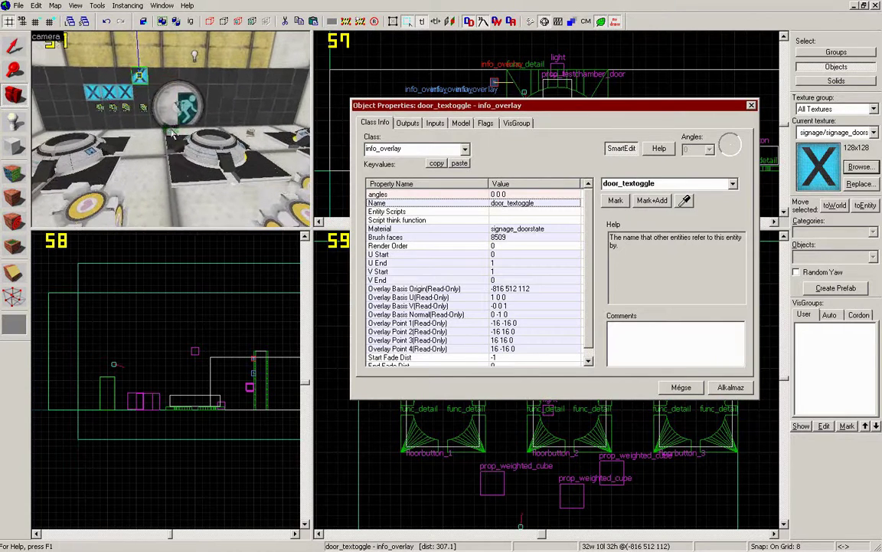
left_click(14, 46)
left_click(86, 153)
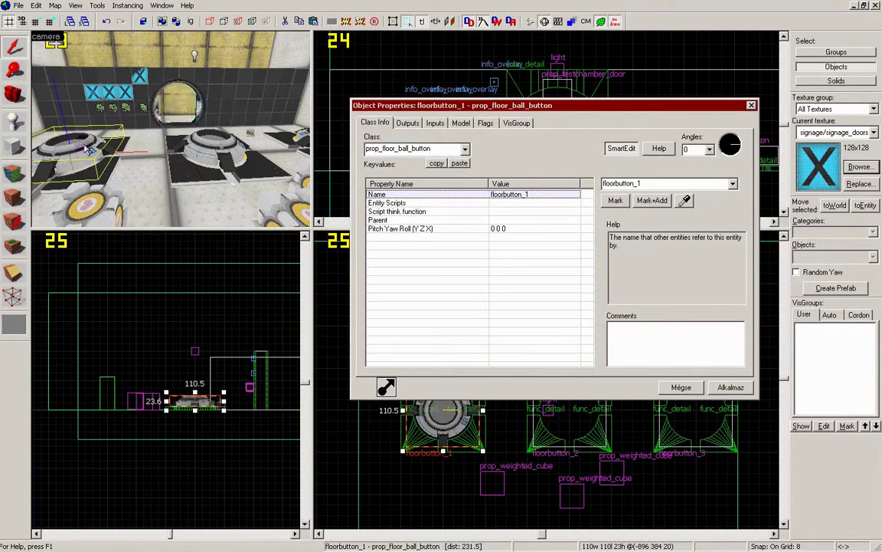
left_click(407, 124)
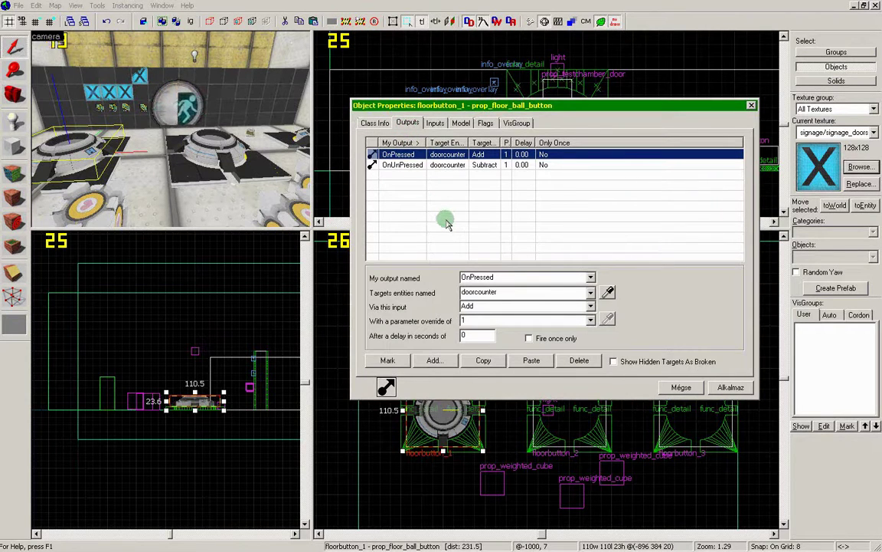
left_click(483, 361)
left_click(531, 360)
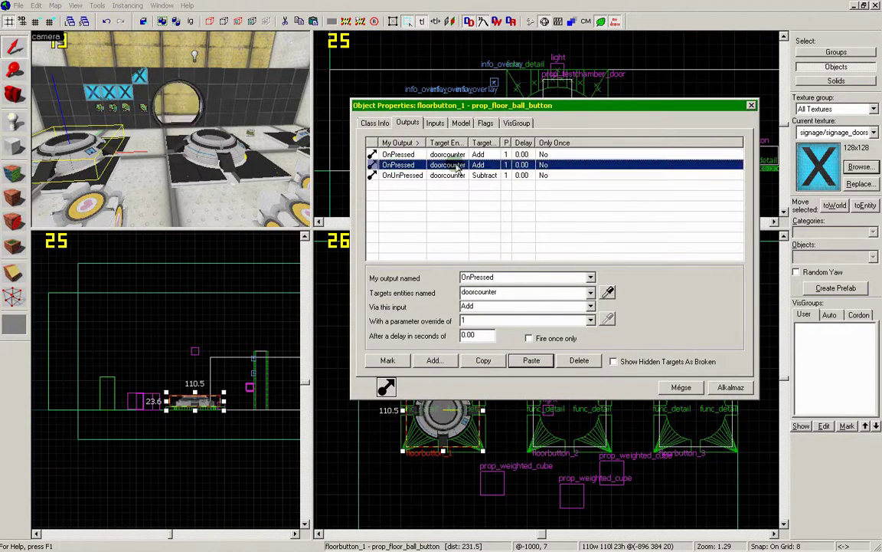
Look up the first texture toggle's name for use as the target of floorbutton_1's duplicated output
left_click(518, 292)
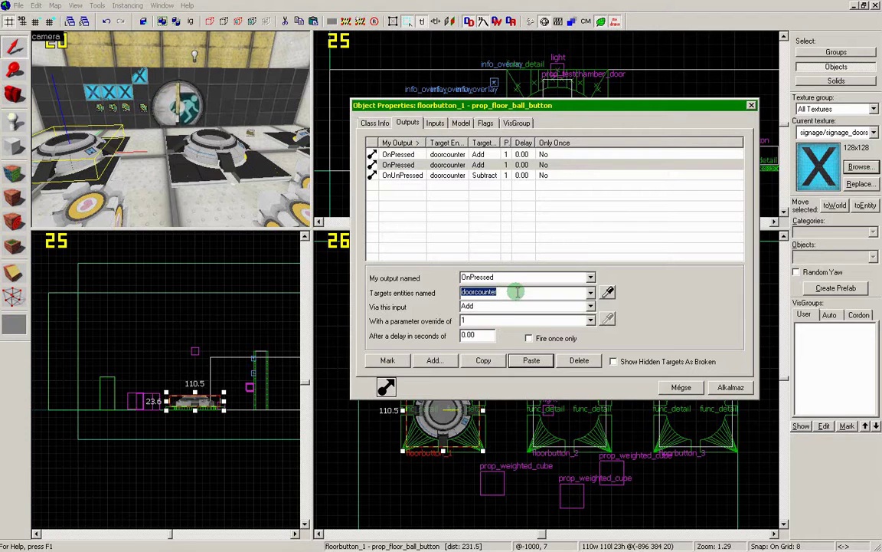
type("do")
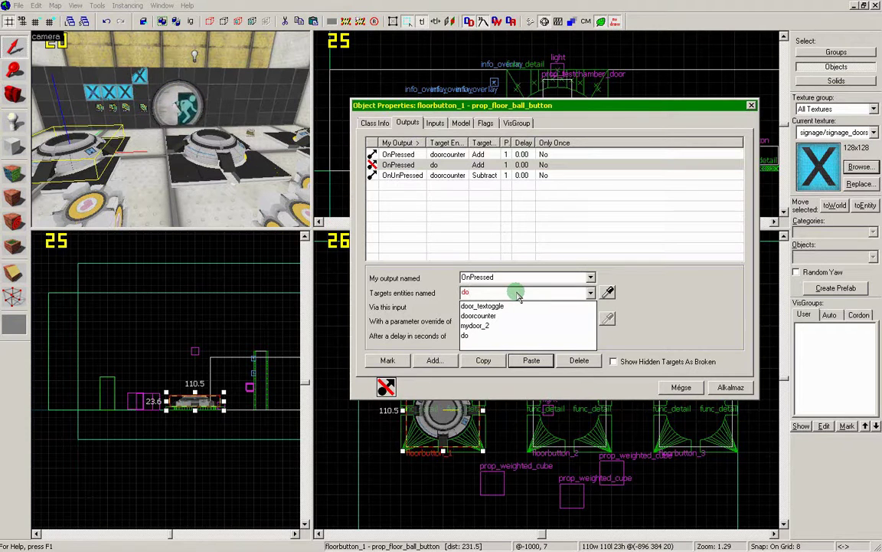
left_click(99, 111)
left_click(102, 111)
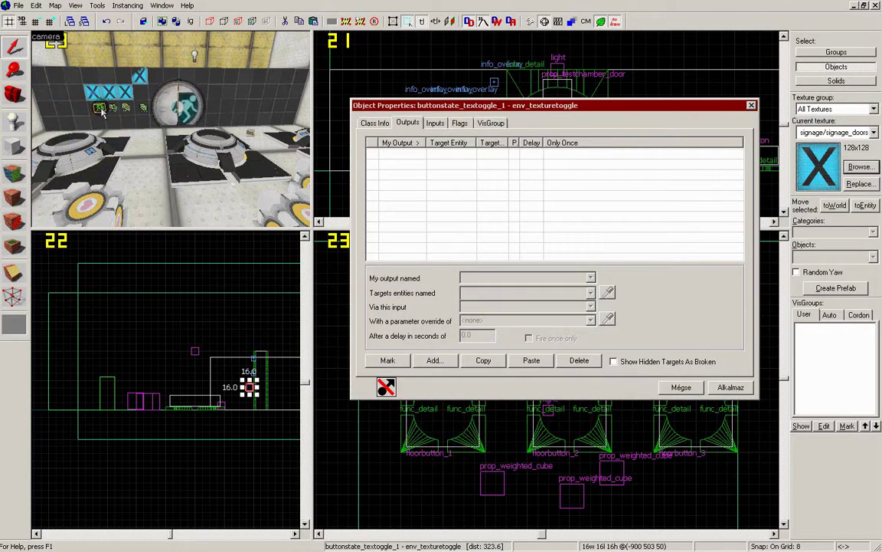
left_click(373, 124)
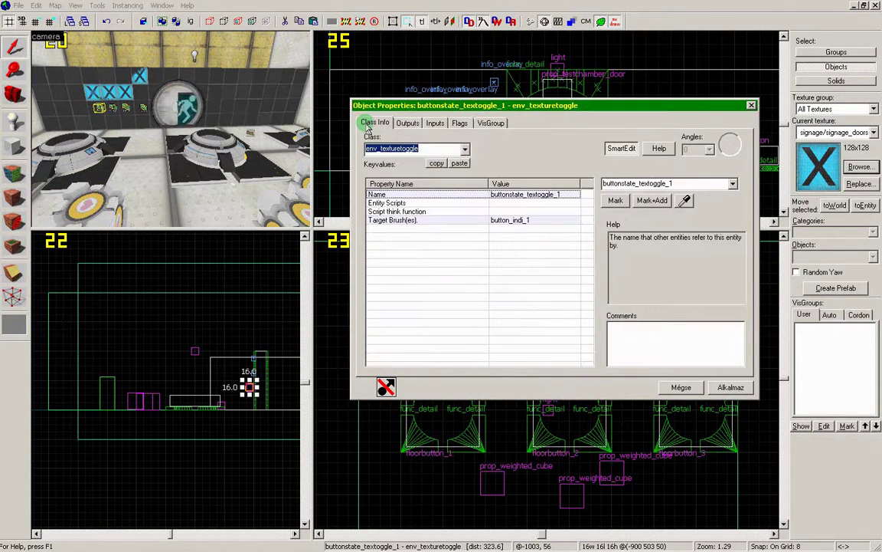
left_click(91, 150)
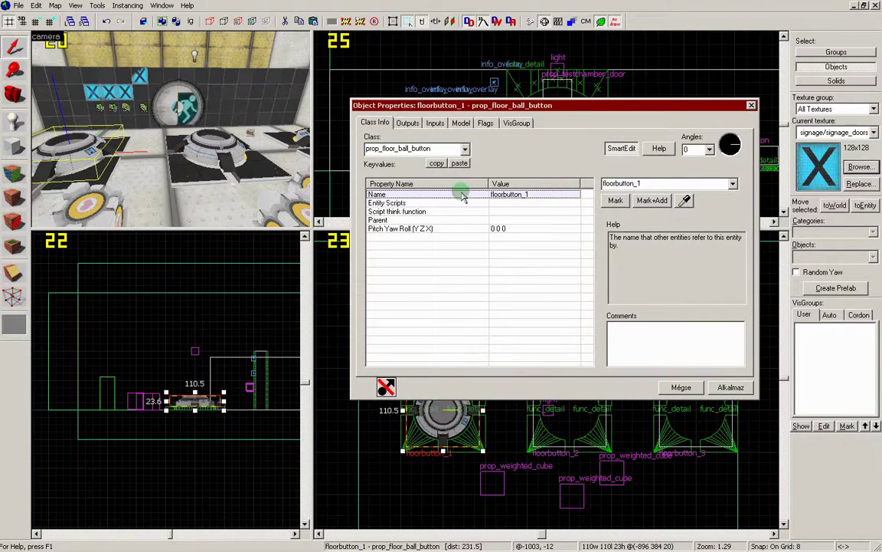
left_click(408, 123)
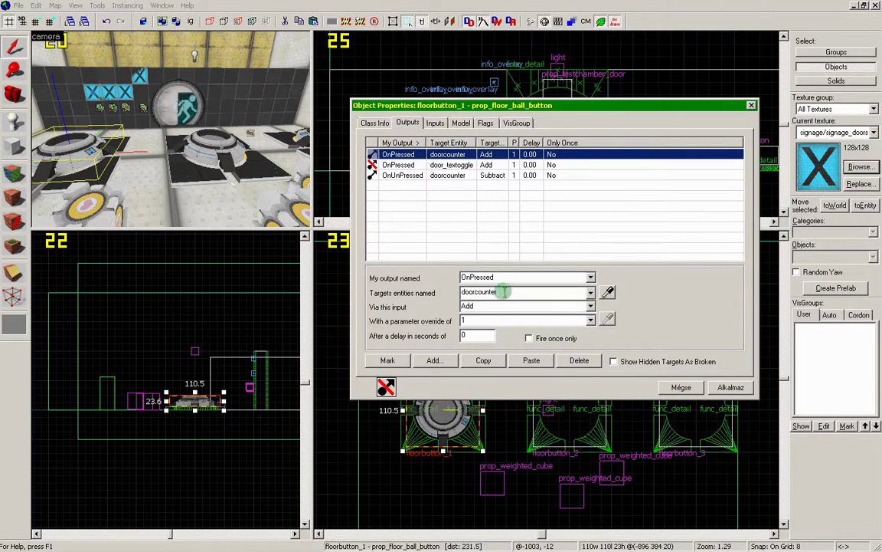
Set the target of floorbutton_1's duplicated OnPressed output to buttonstate_textoggle_1
left_click(429, 165)
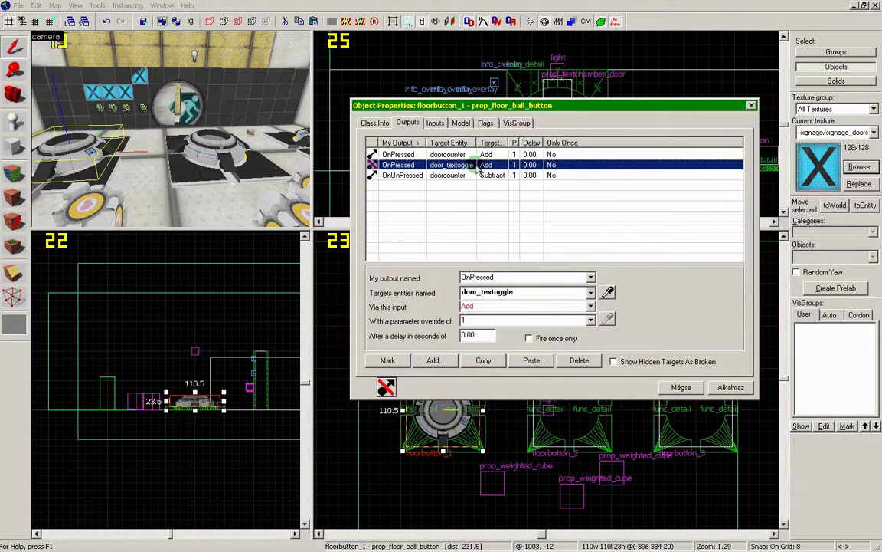
double_click(532, 291)
type("b")
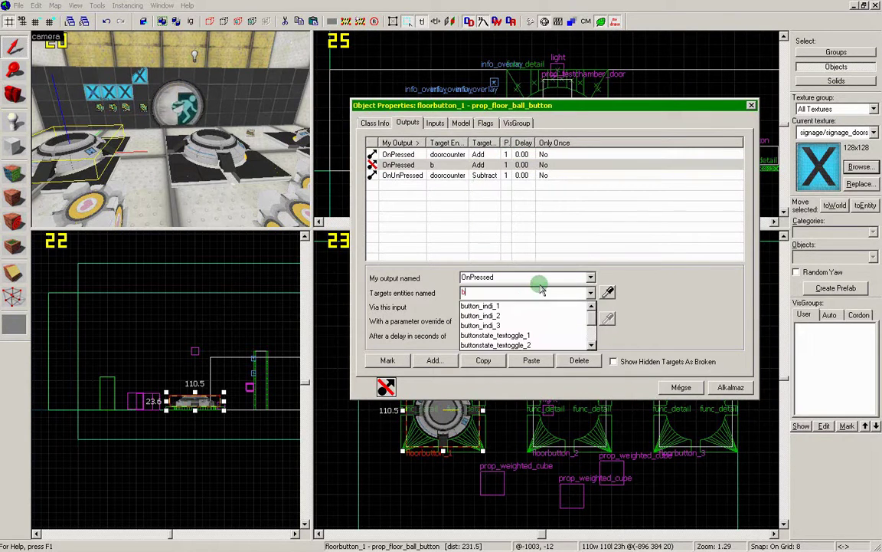
key("Down")
key("Down")
key("Down")
key("Down")
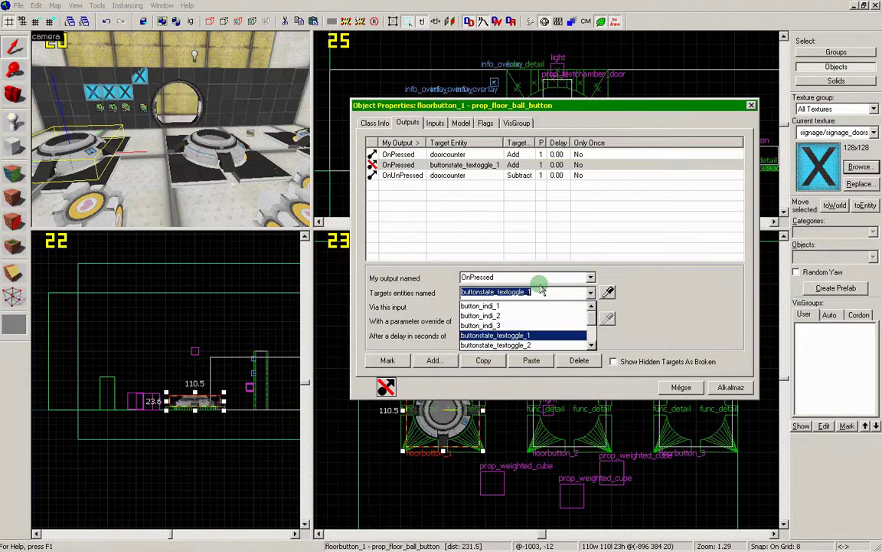
key("Return")
Set that output's input to SetTextureIndex and apply the change to floorbutton_1
double_click(500, 307)
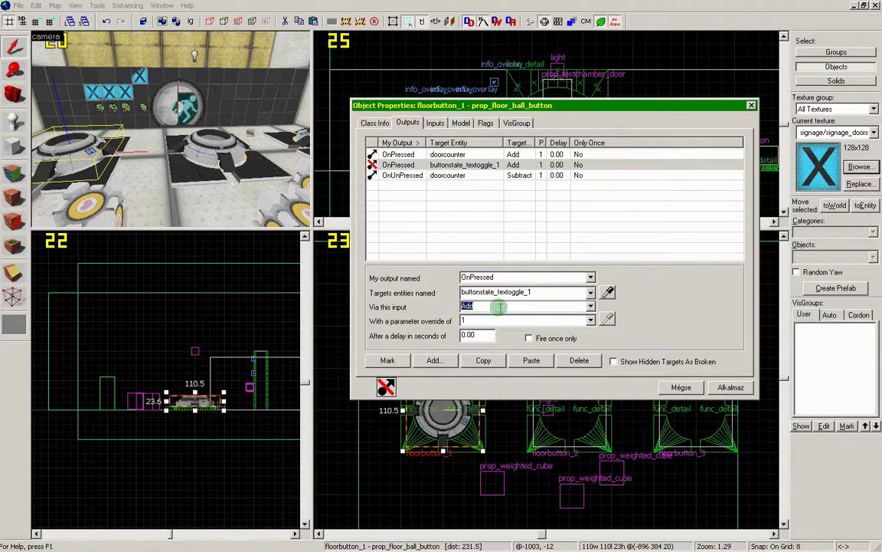
type("s")
key("Tab")
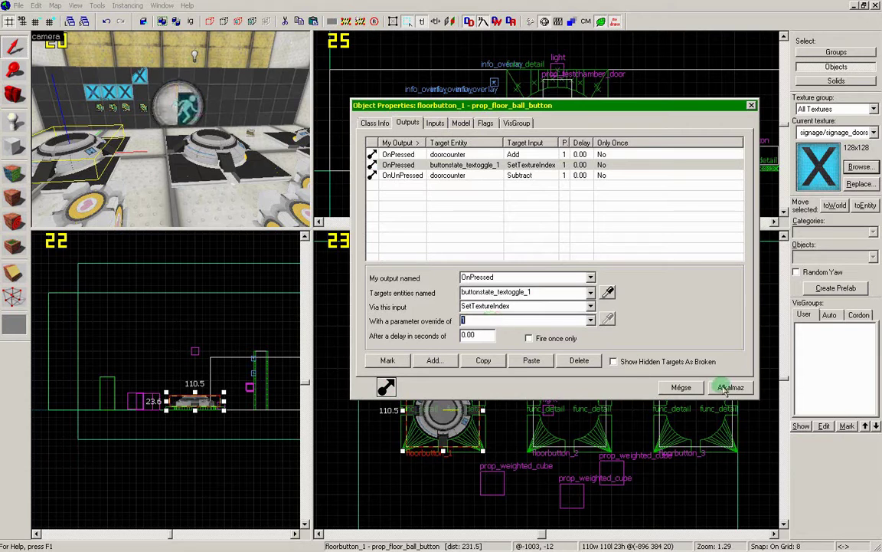
left_click(723, 388)
Duplicate the SetTextureIndex output on floorbutton_1 as OnUnPressed with parameter 0, apply it and close the properties
left_click(501, 167)
left_click(486, 363)
left_click(537, 363)
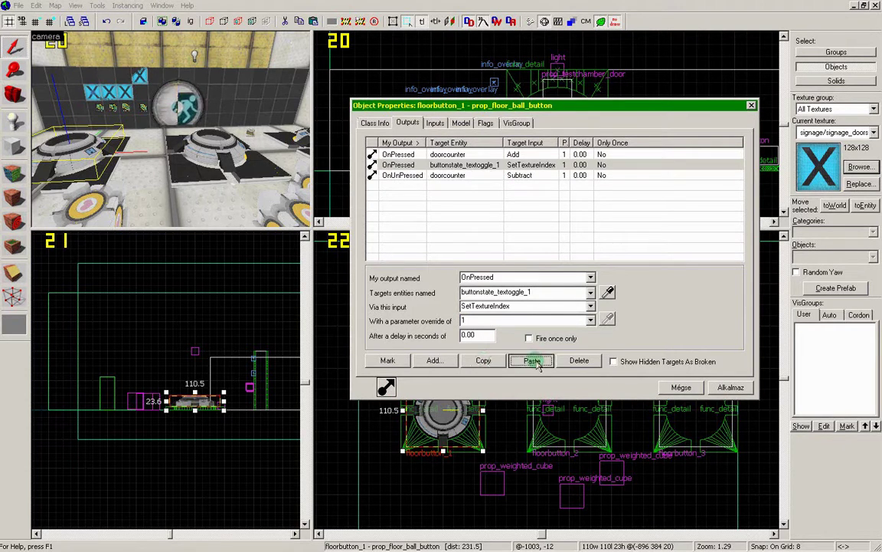
left_click(591, 277)
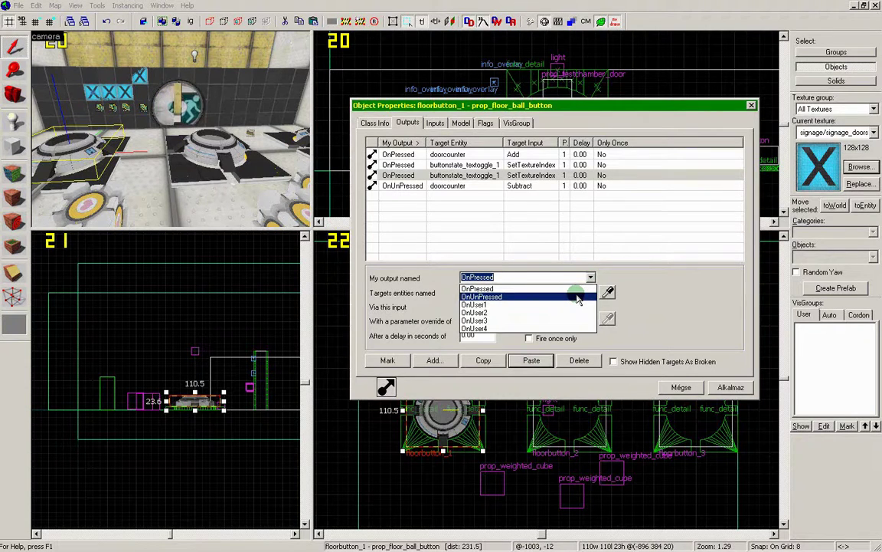
left_click(578, 297)
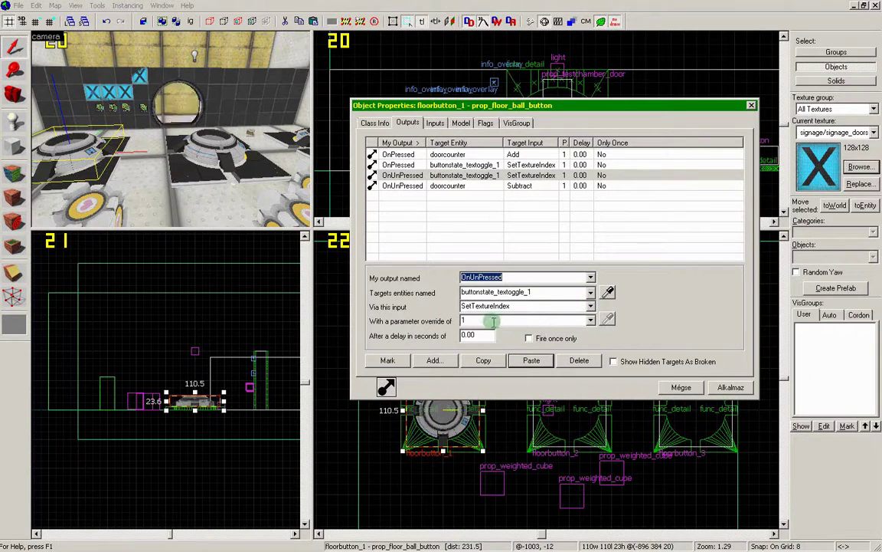
left_click_drag(490, 321, 450, 322)
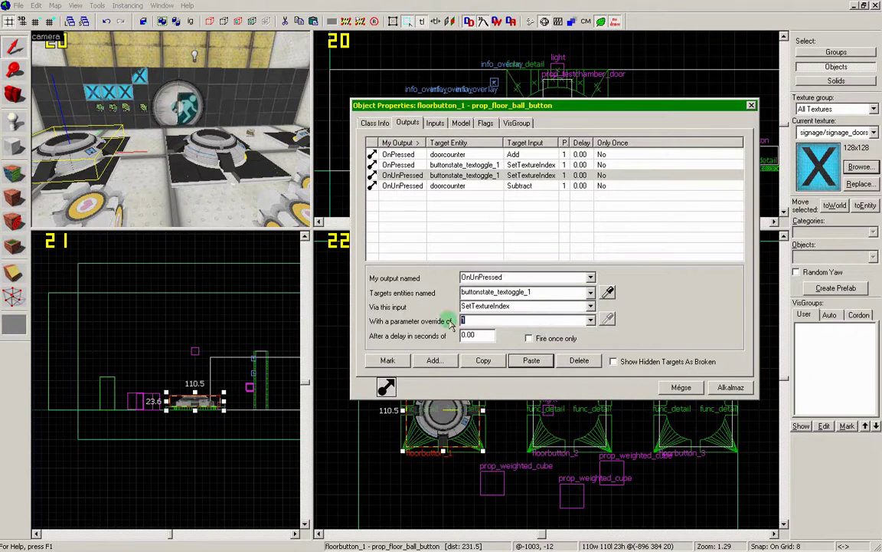
left_click(736, 387)
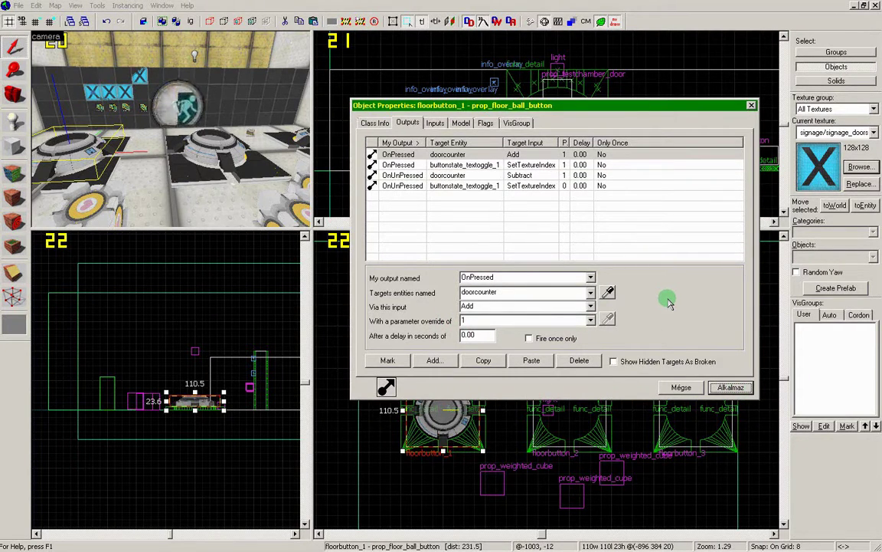
left_click(752, 106)
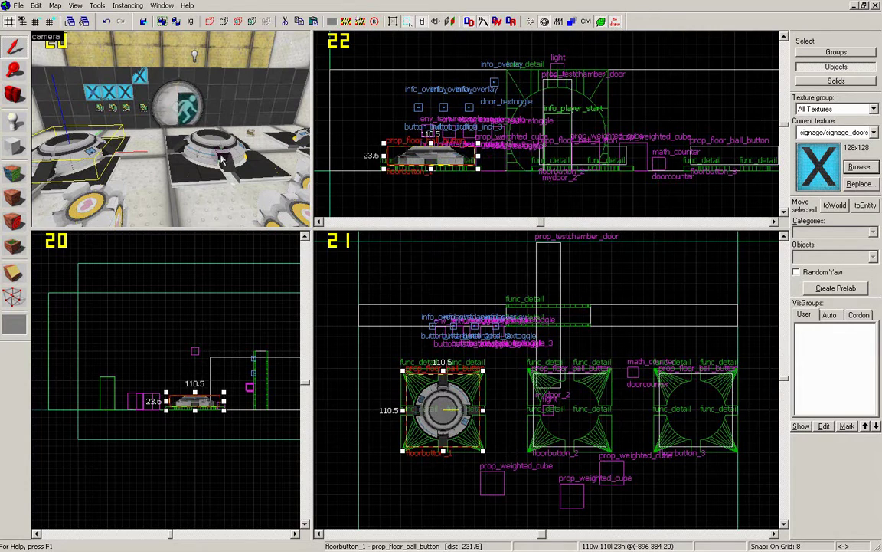
Copy all four outputs of floorbutton_1
double_click(72, 161)
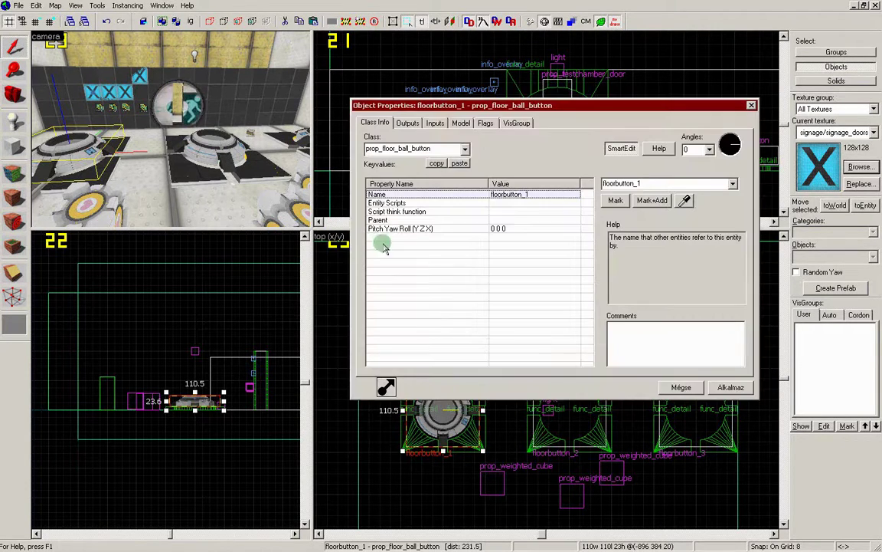
left_click(409, 123)
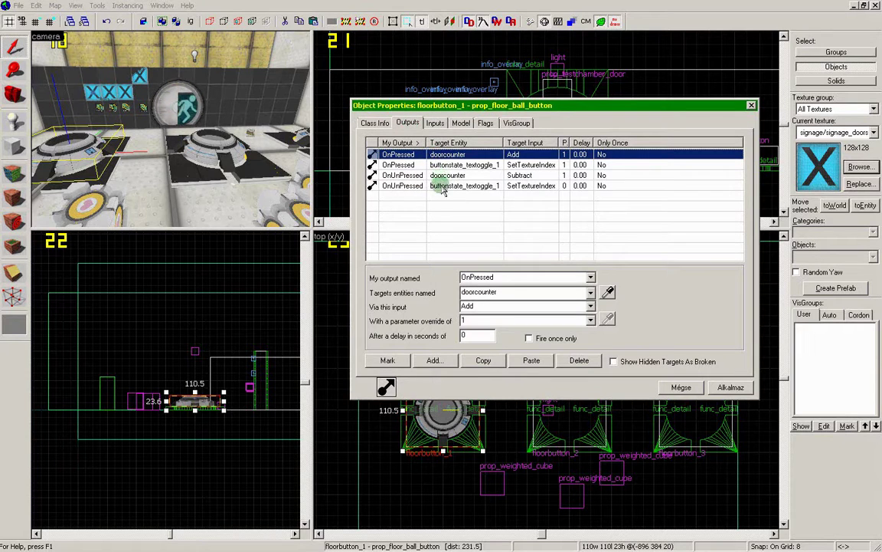
left_click(442, 186, "shift")
left_click(481, 361)
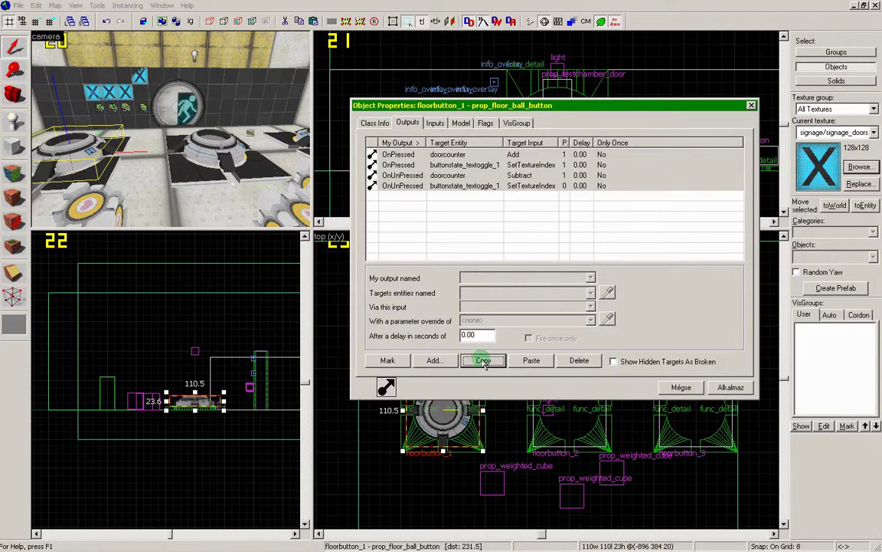
Delete both existing outputs of floorbutton_2 and paste the four copied outputs in their place
left_click(212, 158)
left_click(406, 154)
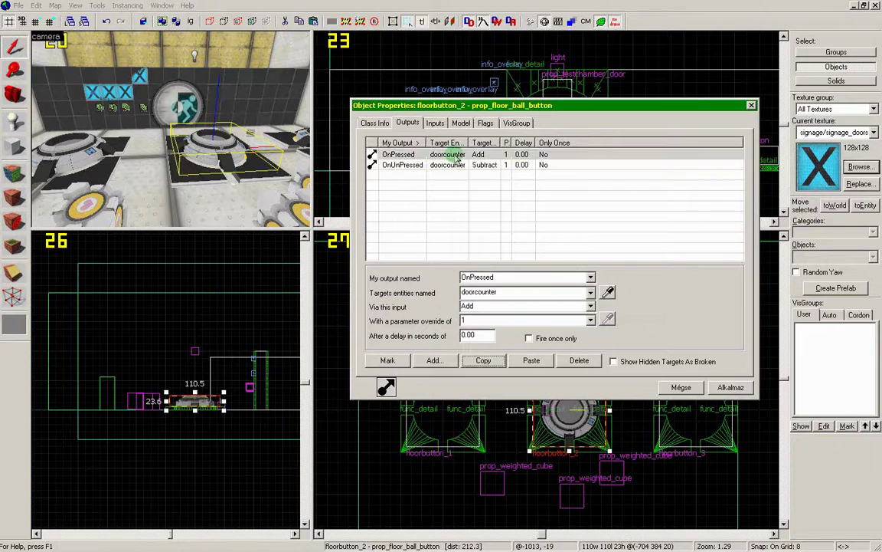
left_click(458, 165, "shift")
left_click(579, 360)
left_click(531, 360)
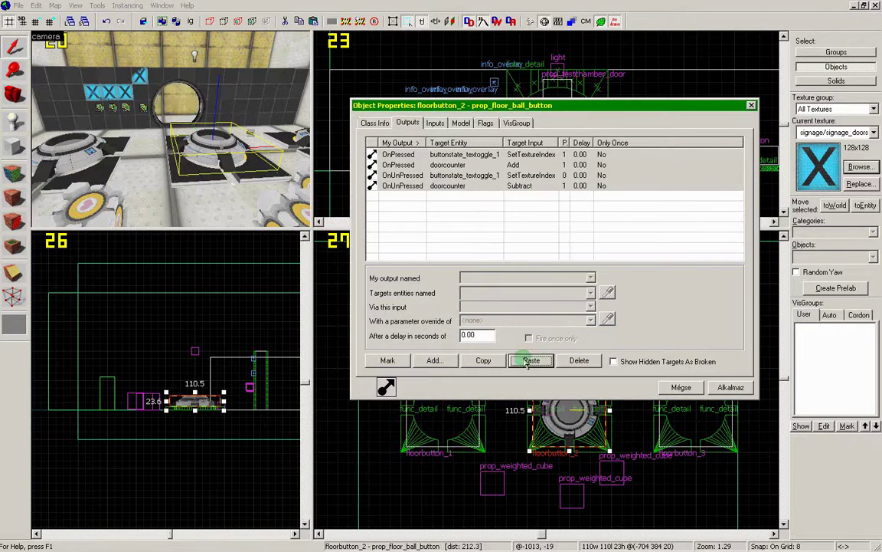
Delete both existing outputs of floorbutton_3 and paste the four copied outputs in their place
left_click(301, 133)
left_click(432, 154)
left_click(441, 166, "shift")
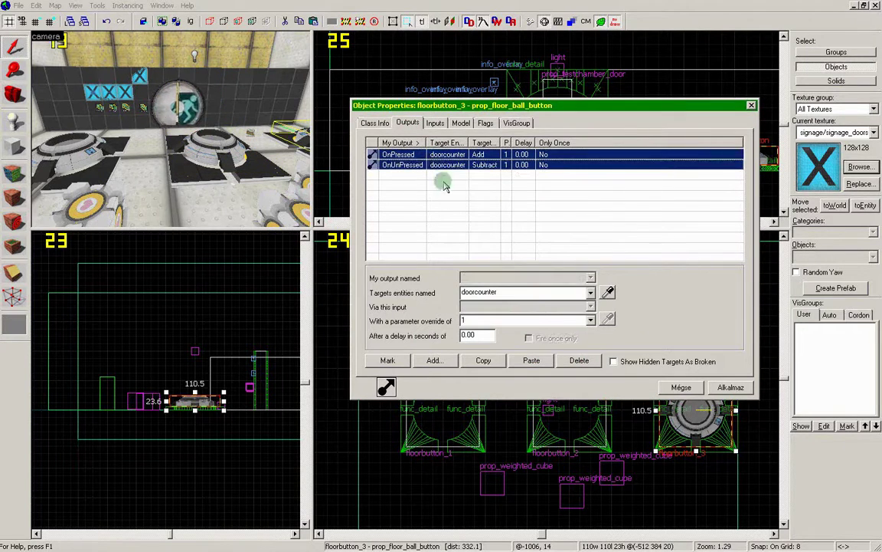
left_click(576, 360)
left_click(531, 360)
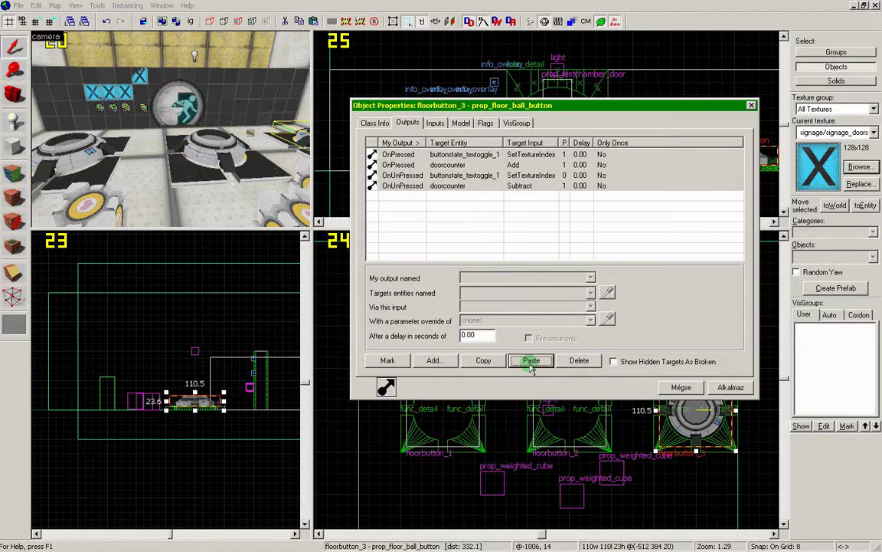
Retarget both SetTextureIndex outputs of floorbutton_2 to buttonstate_textoggle_2
left_click(199, 163)
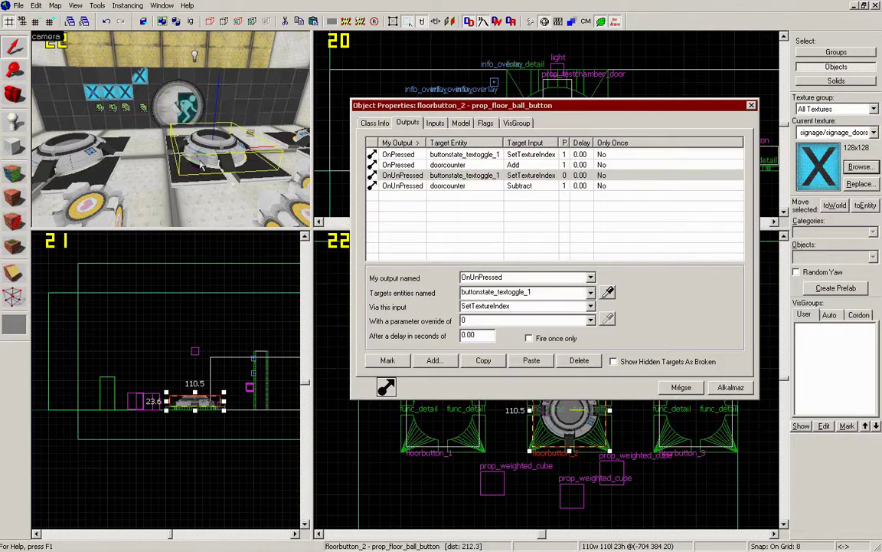
left_click(495, 155)
left_click(529, 292)
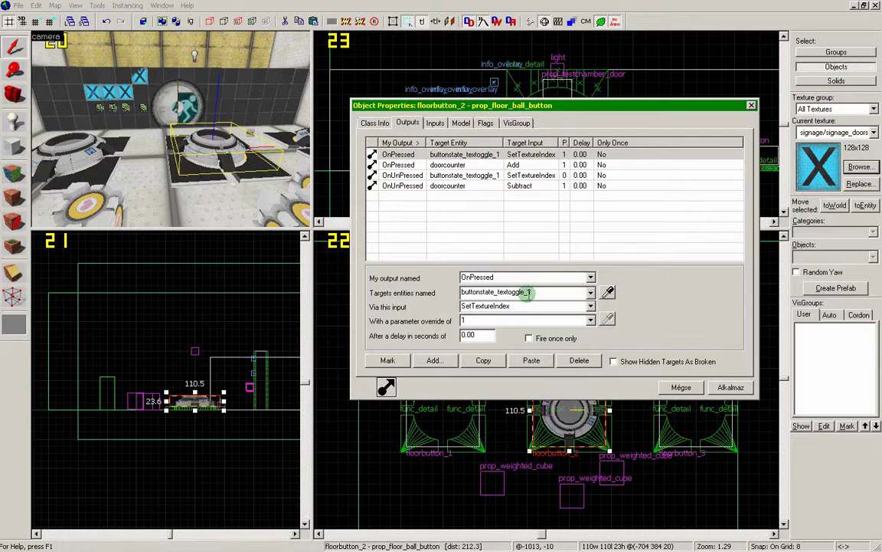
type("2")
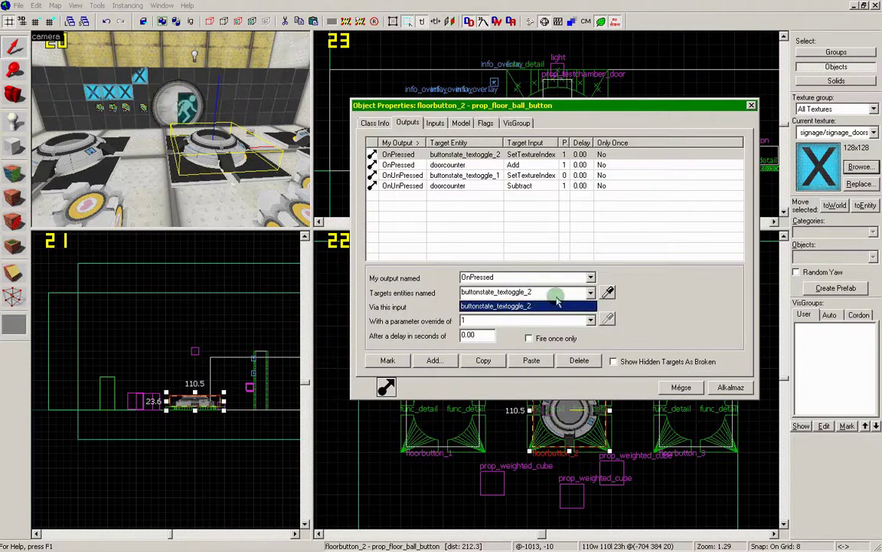
left_click(514, 176)
left_click(542, 293)
left_click_drag(527, 293, 537, 293)
type("2")
left_click(564, 303)
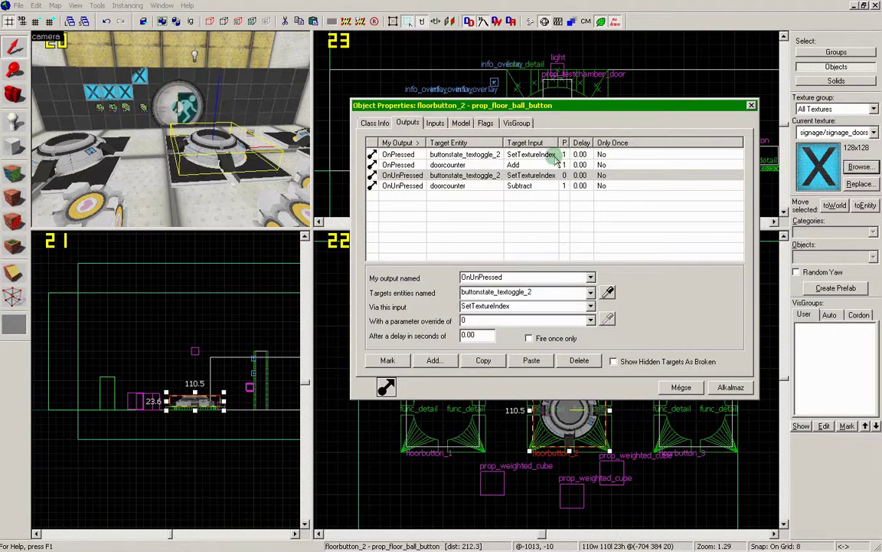
Retarget both SetTextureIndex outputs of floorbutton_3 to buttonstate_textoggle_3
left_click(302, 136)
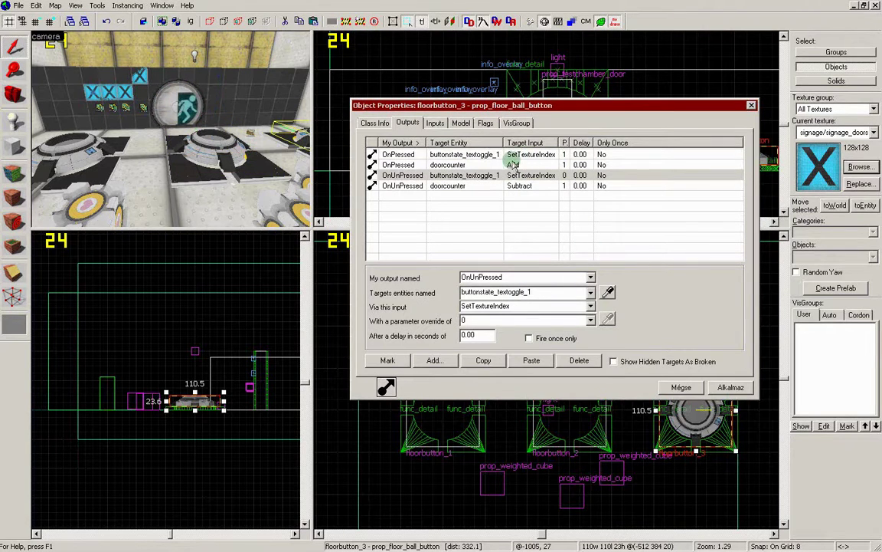
left_click(497, 155)
left_click(539, 292)
left_click_drag(528, 292, 548, 291)
type("3")
left_click(640, 301)
left_click(527, 176)
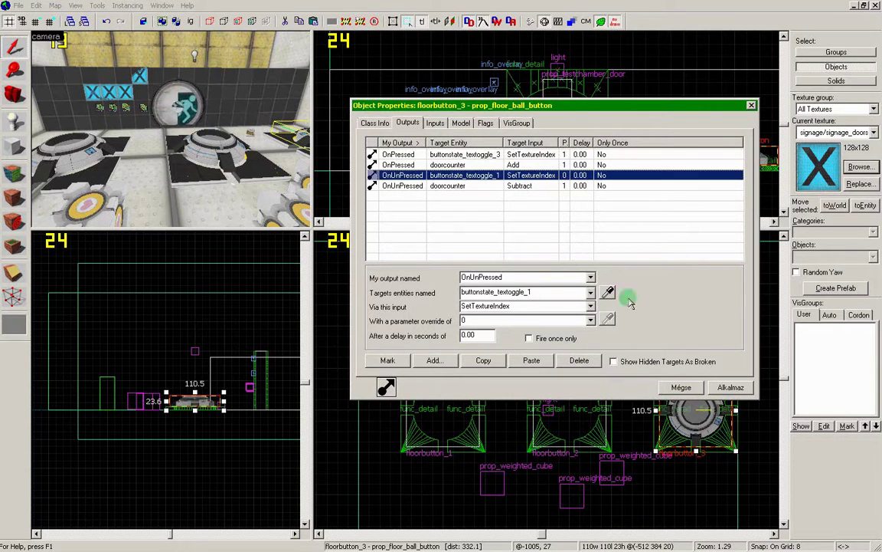
left_click(530, 291)
left_click_drag(528, 292, 546, 292)
type("3")
left_click(687, 304)
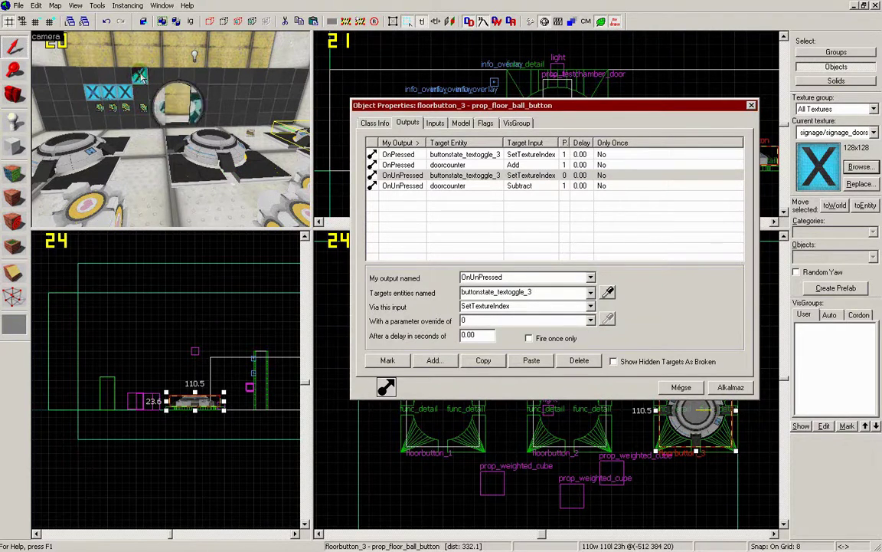
Copy the two SetTextureIndex outputs of floorbutton_2 and paste them into the doorcounter math_counter's outputs
left_click(141, 74)
left_click(374, 123)
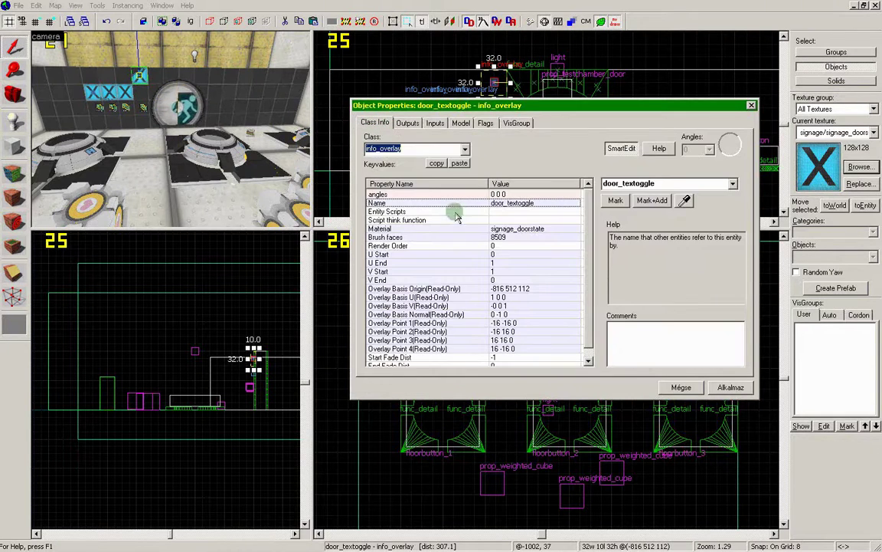
left_click(497, 229)
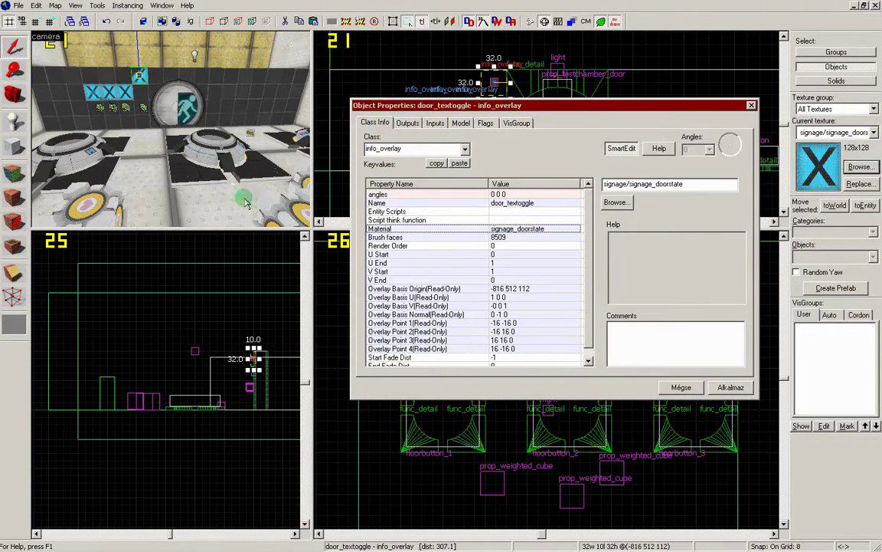
left_click(215, 155)
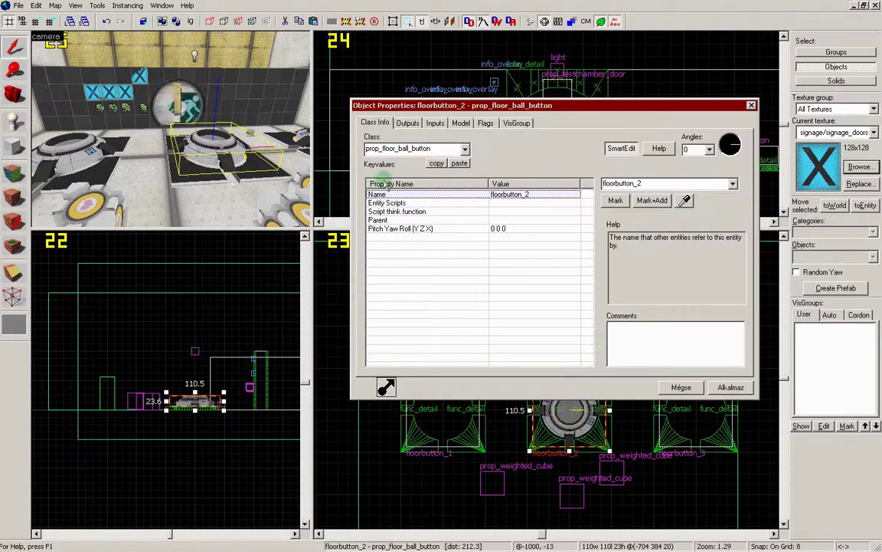
left_click(408, 123)
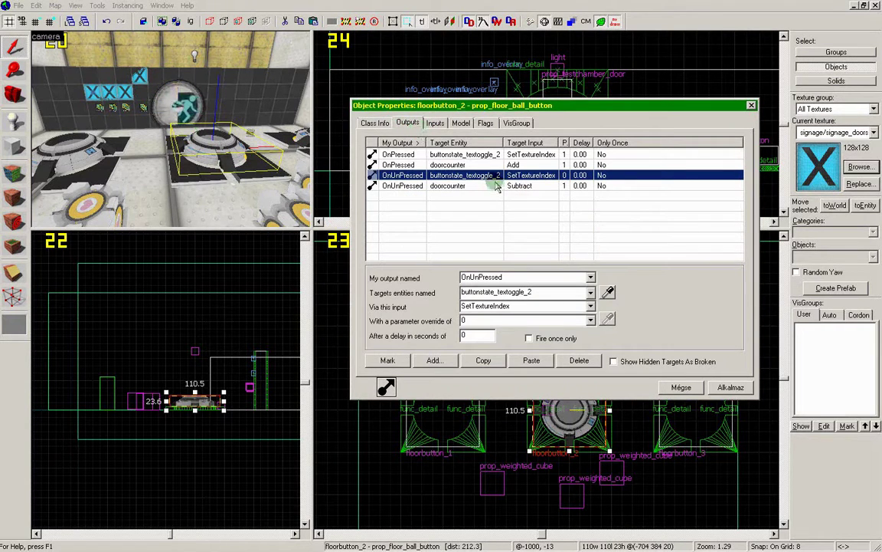
left_click(502, 155)
left_click(498, 176, "ctrl")
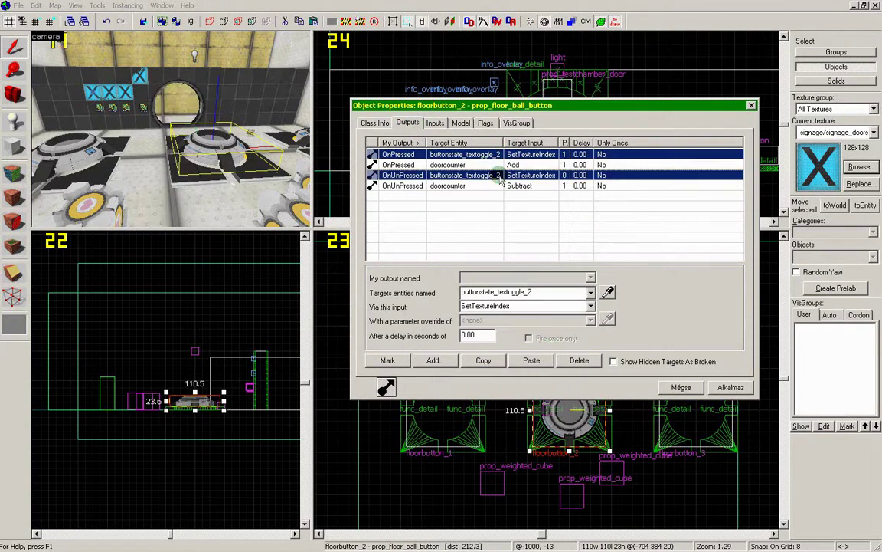
left_click(488, 362)
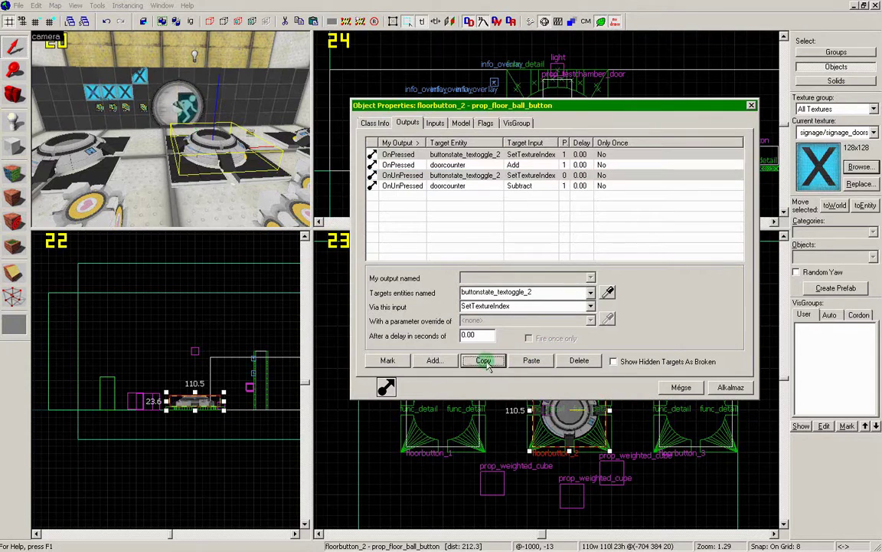
left_click(251, 135)
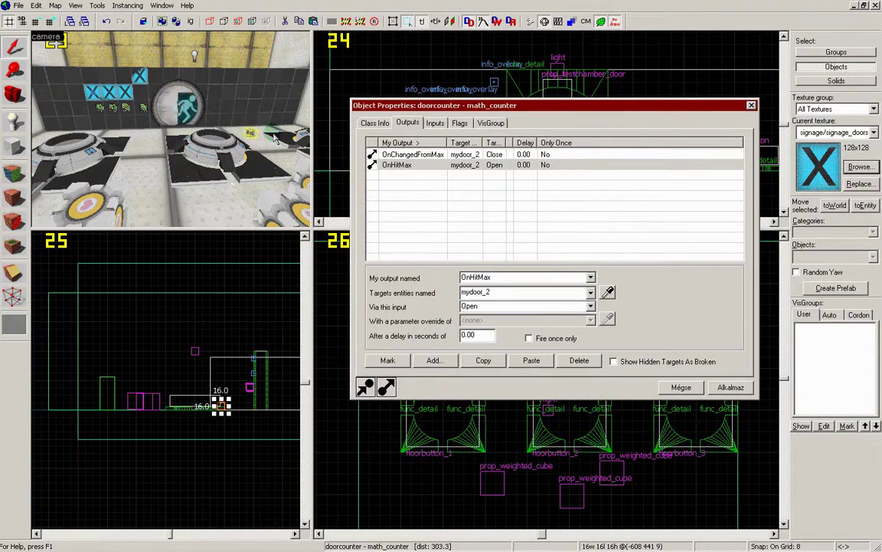
left_click(531, 360)
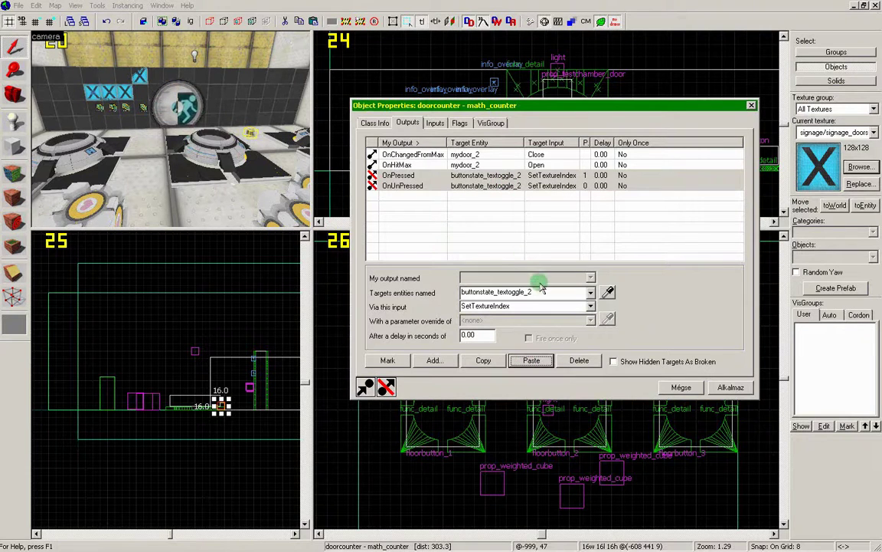
Change the pasted doorcounter outputs' triggers: OnPressed to OnChangedFromMax and OnUnPressed to OnHitMax
left_click(376, 176)
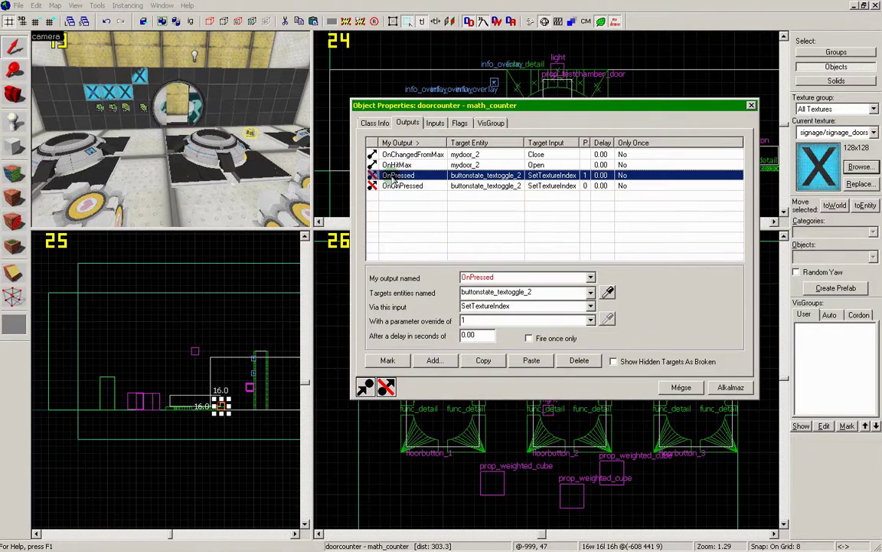
left_click(591, 278)
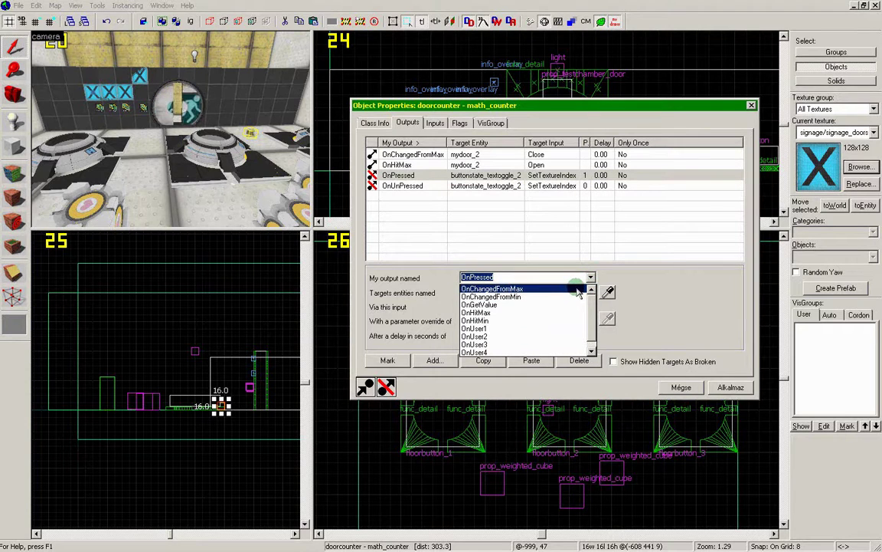
left_click(578, 291)
left_click(414, 186)
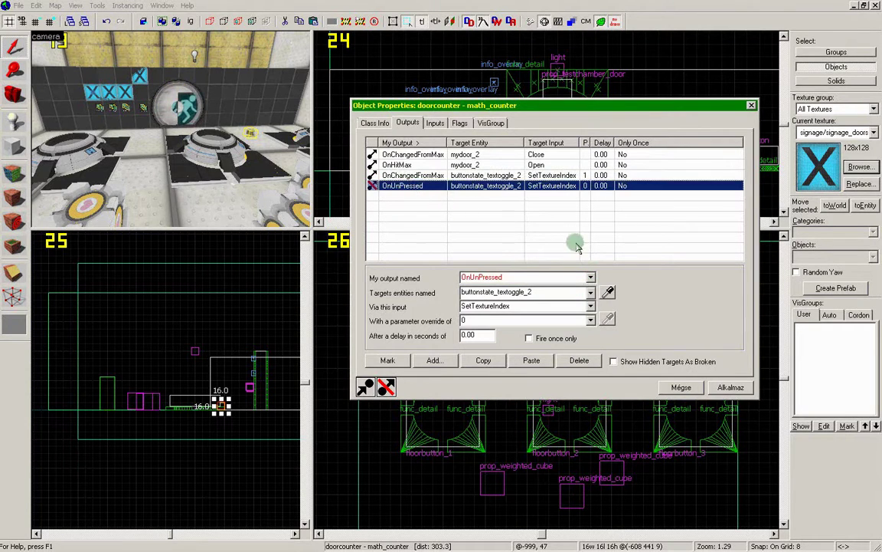
left_click(591, 277)
left_click(556, 310)
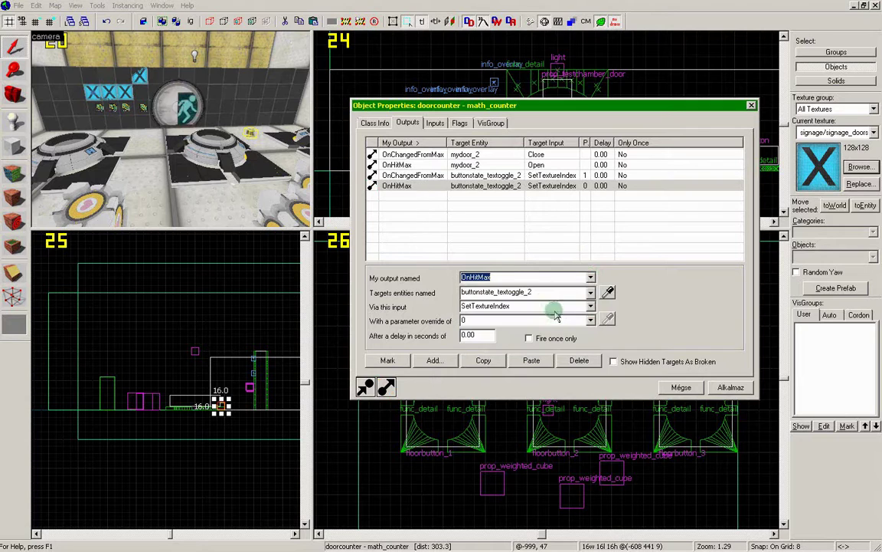
Set the target entity of doorcounter's OnHitMax SetTextureIndex output to door_textoggle
left_click(486, 187)
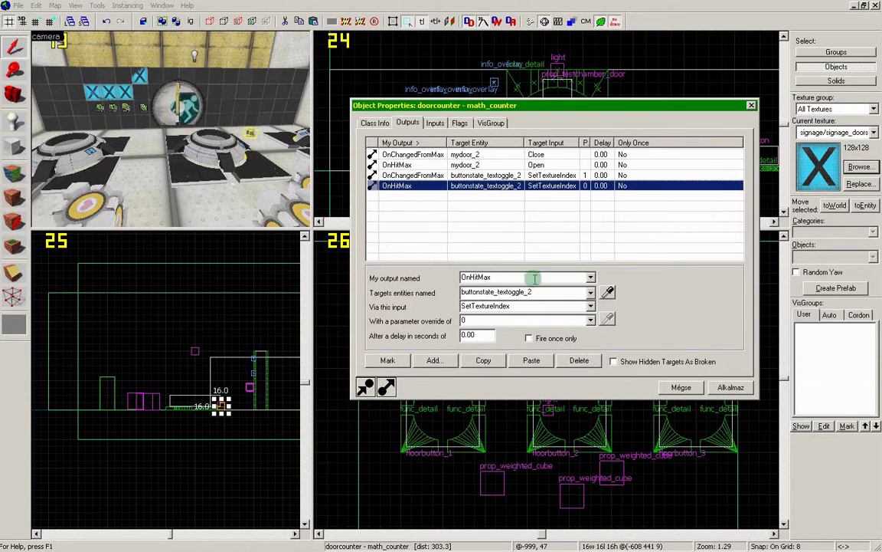
left_click(543, 292)
key("ctrl+v")
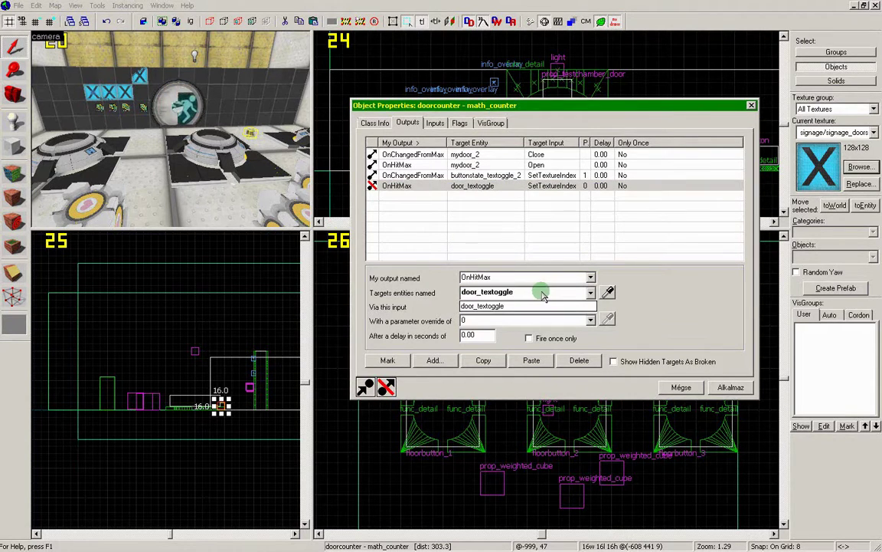
left_click(543, 293)
left_click_drag(534, 292, 432, 293)
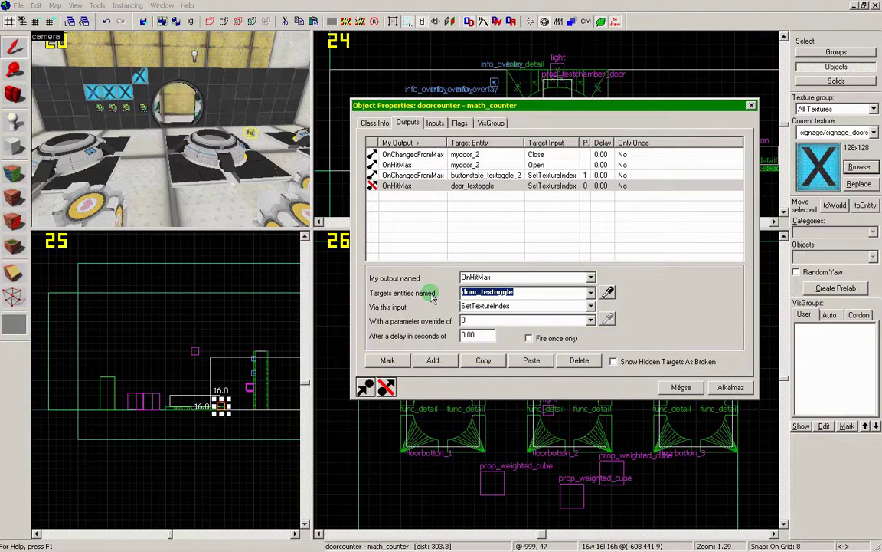
type("door")
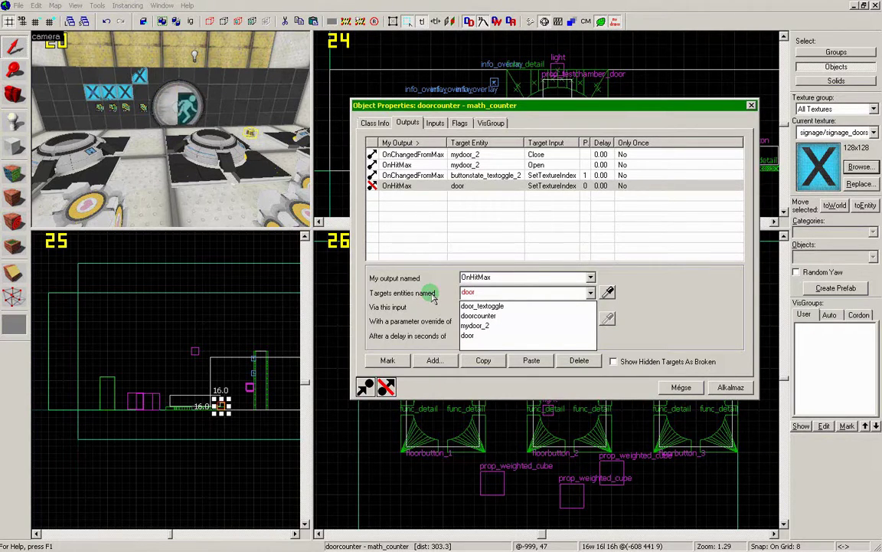
left_click(465, 306)
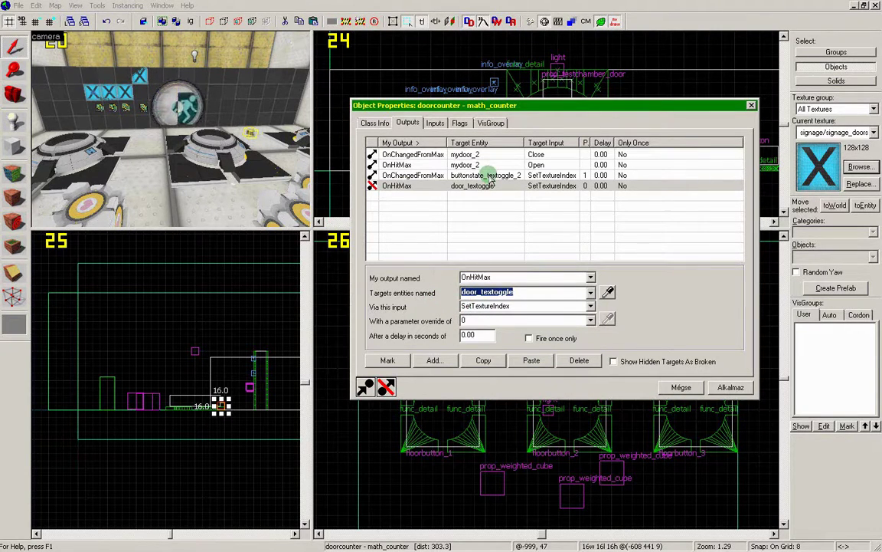
Set the target of doorcounter's OnChangedFromMax SetTextureIndex output to door_textoggle and apply the outputs
left_click(491, 175)
left_click(540, 292)
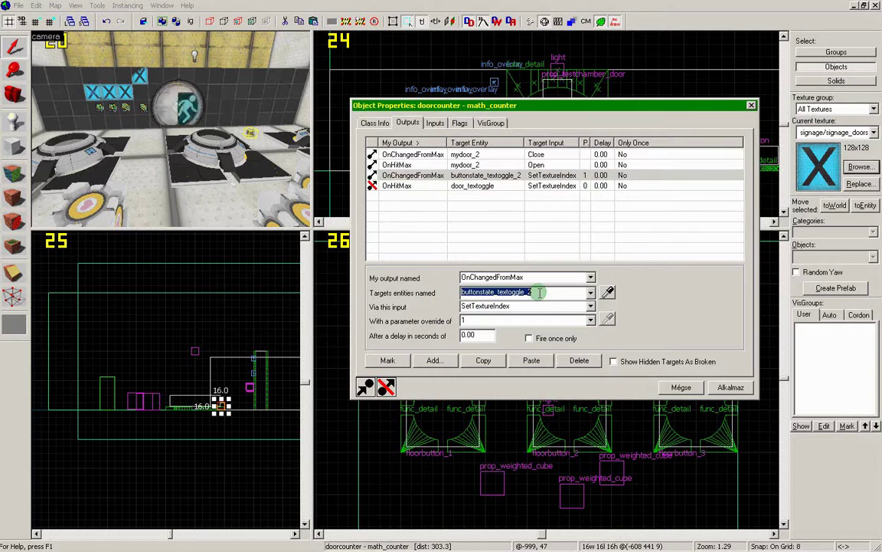
type("doo")
key("Down")
key("Return")
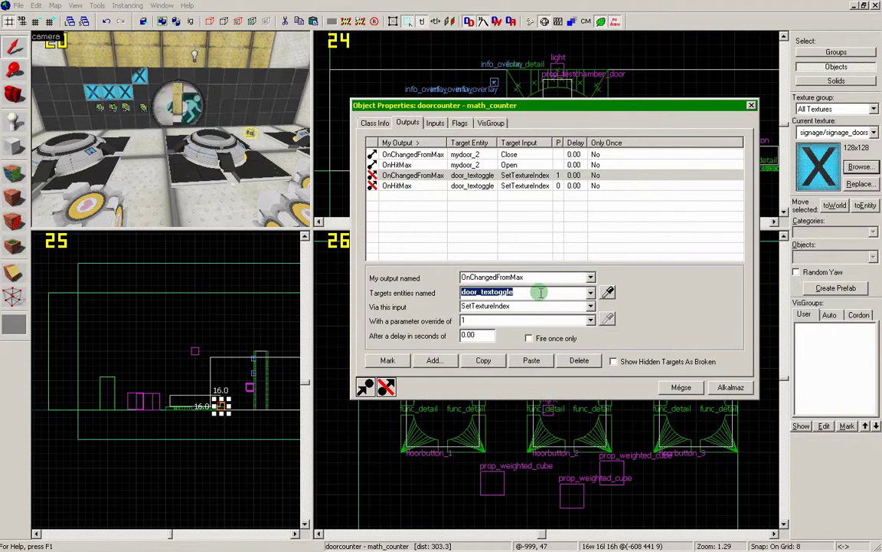
left_click(734, 388)
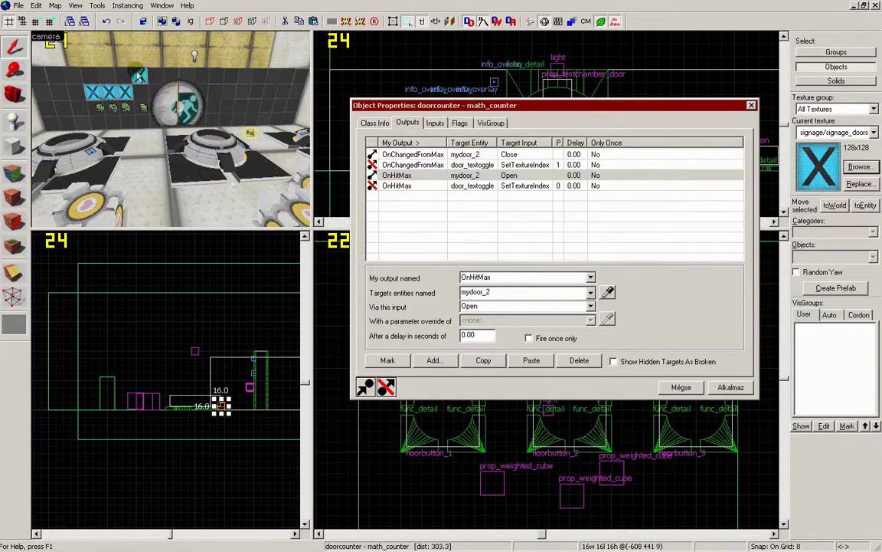
Check the door sign overlay's name and material, and copy the target brush name door_indi from the door's env_texturetoggle
left_click(139, 74)
left_click(374, 124)
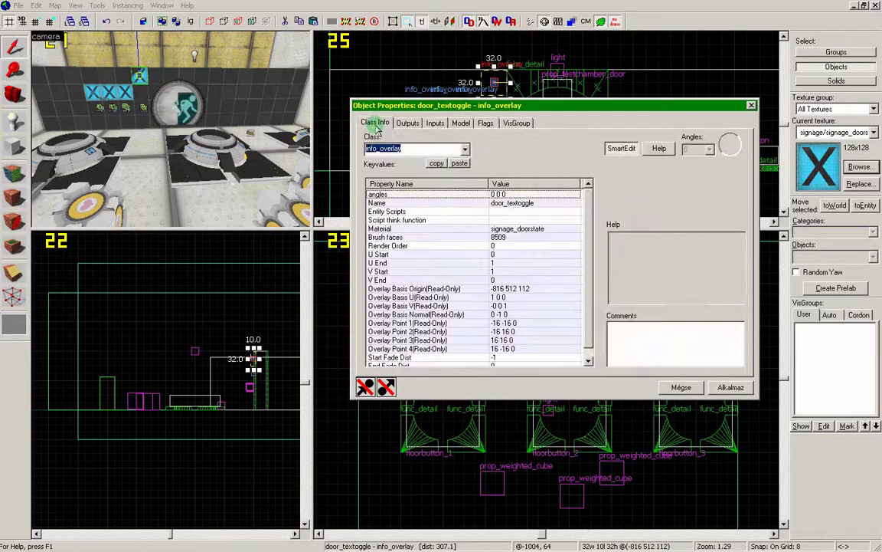
left_click(518, 229)
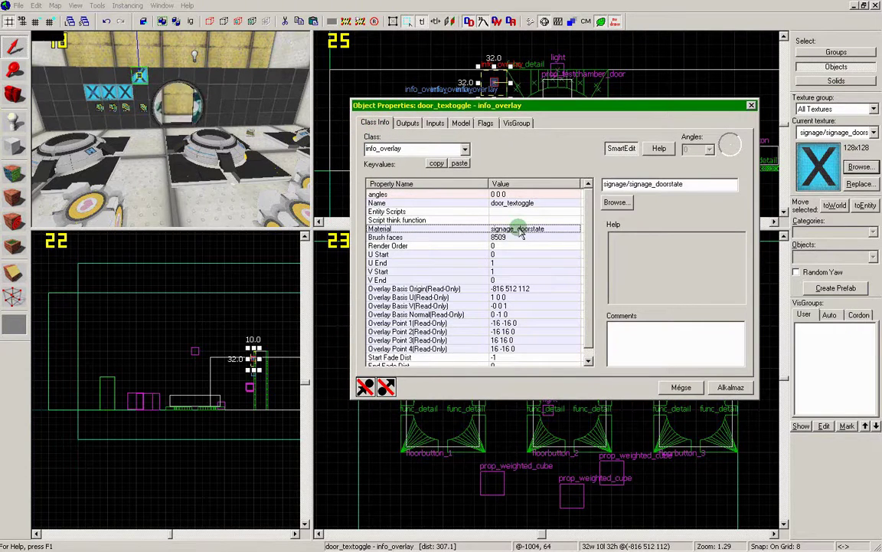
left_click(512, 203)
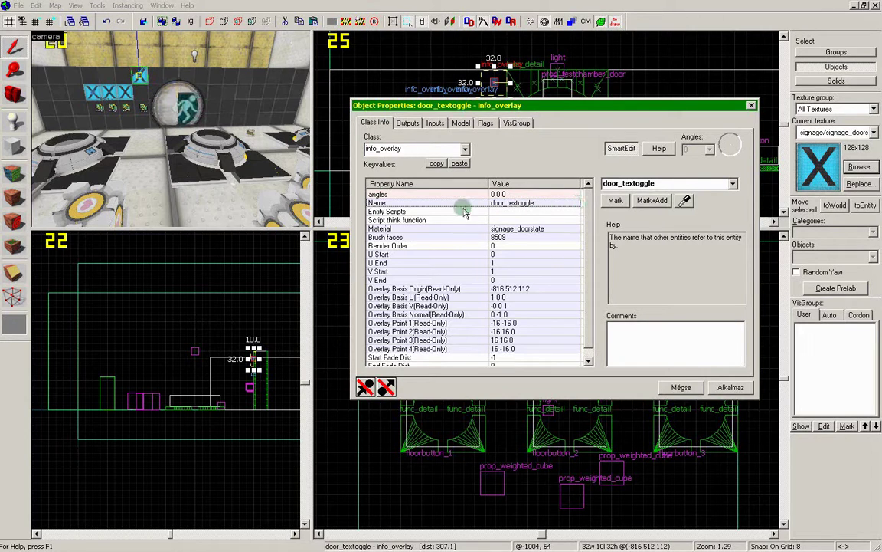
left_click(145, 108)
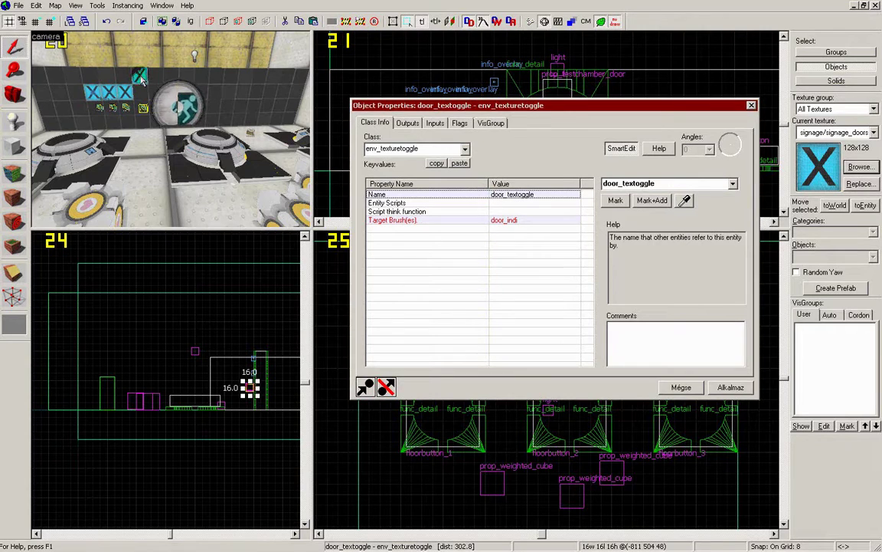
left_click(140, 77)
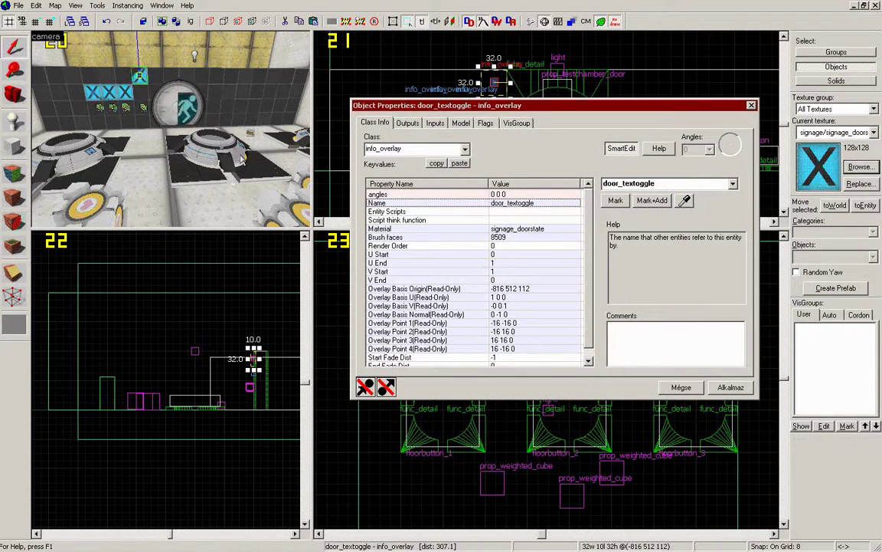
left_click(143, 110)
left_click(503, 221)
double_click(661, 182)
key("ctrl+c")
Rename the door sign's info_overlay to door_indi and apply the change
left_click(140, 77)
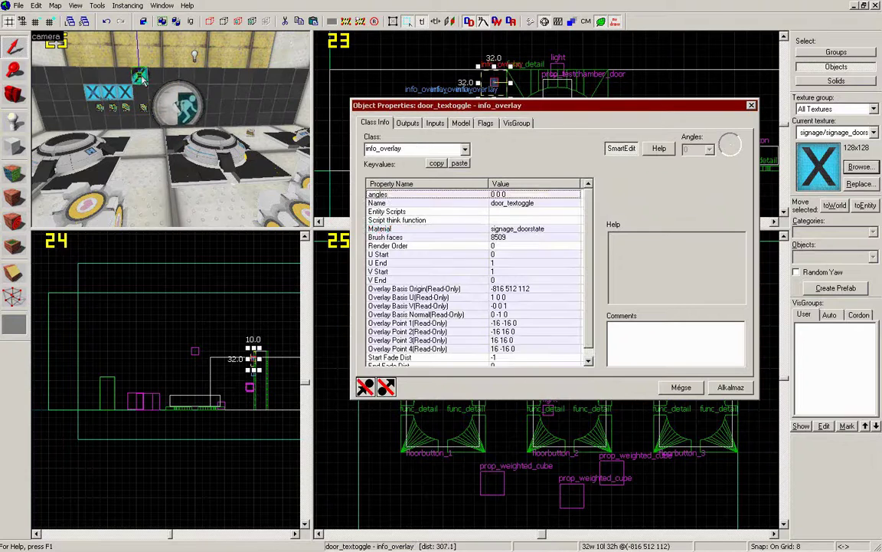
left_click(530, 204)
double_click(674, 184)
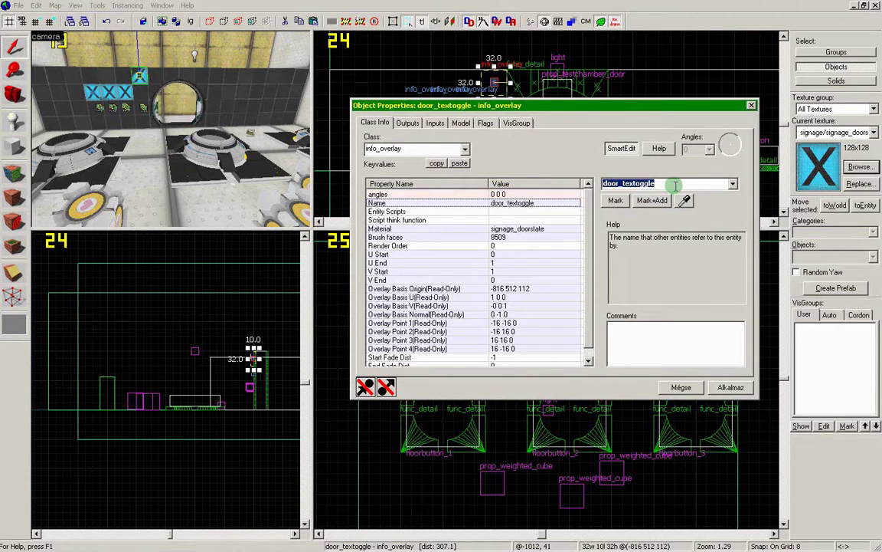
key("ctrl+v")
left_click(723, 388)
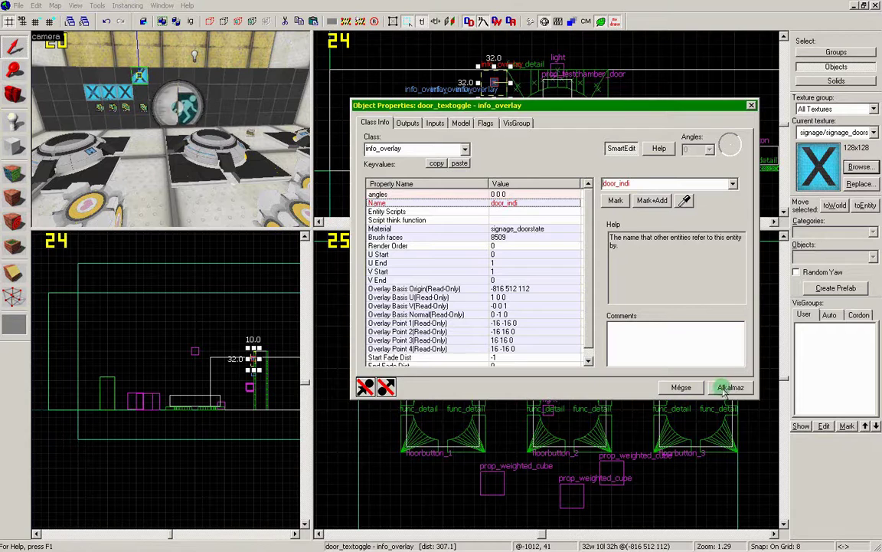
Apply the door_indi name to the door sign overlay and review the outputs of the doorcounter math_counter
left_click(725, 388)
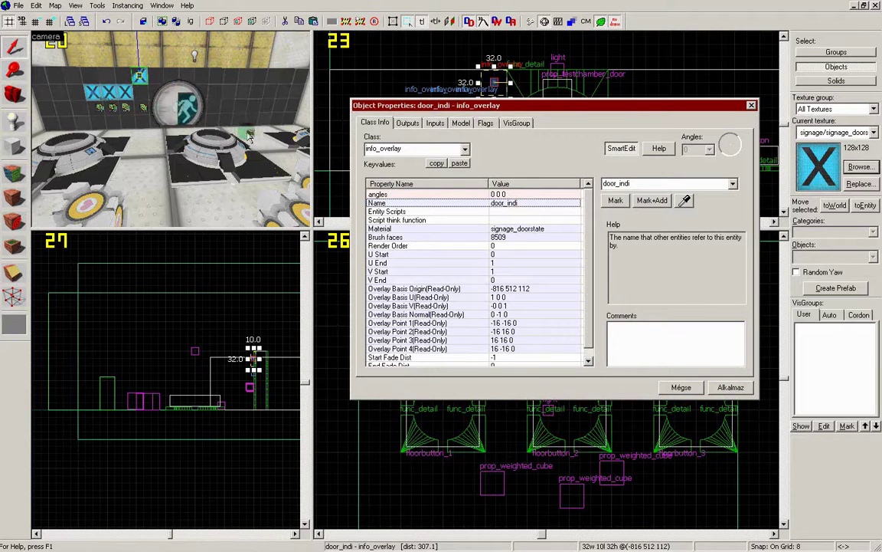
left_click(249, 135)
left_click(409, 123)
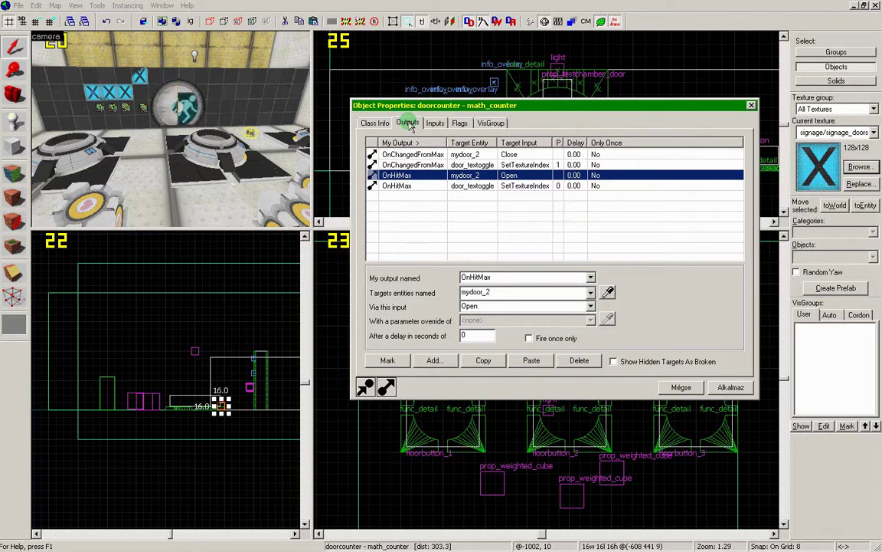
left_click(731, 388)
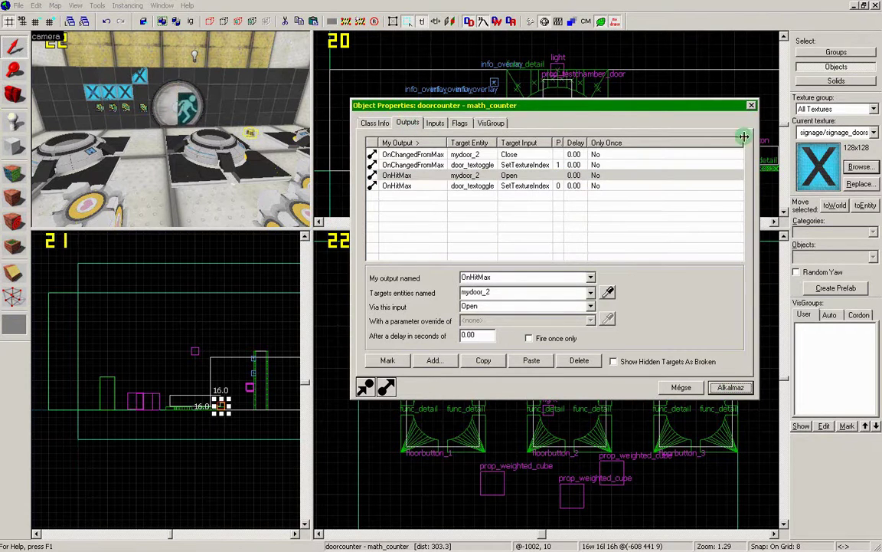
left_click(753, 105)
Compile the map and run it in Portal 2
left_click(19, 5)
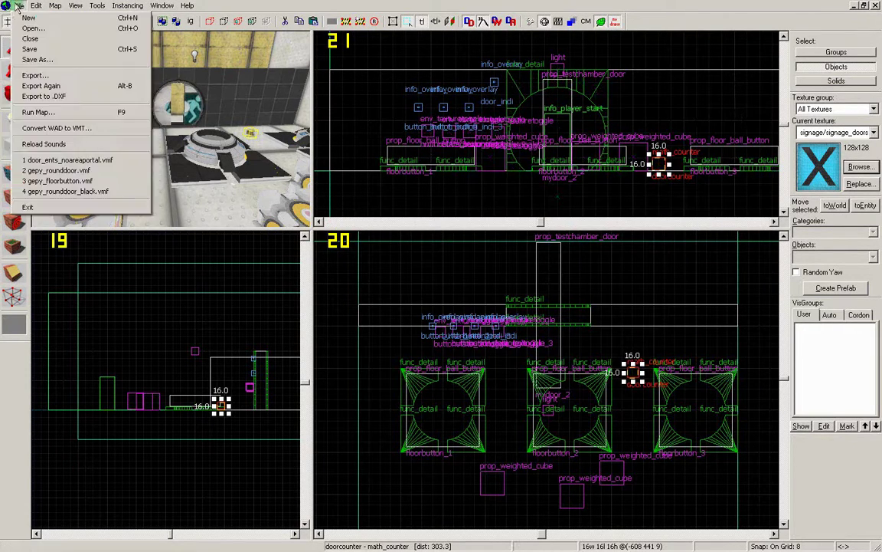
left_click(36, 113)
left_click(524, 347)
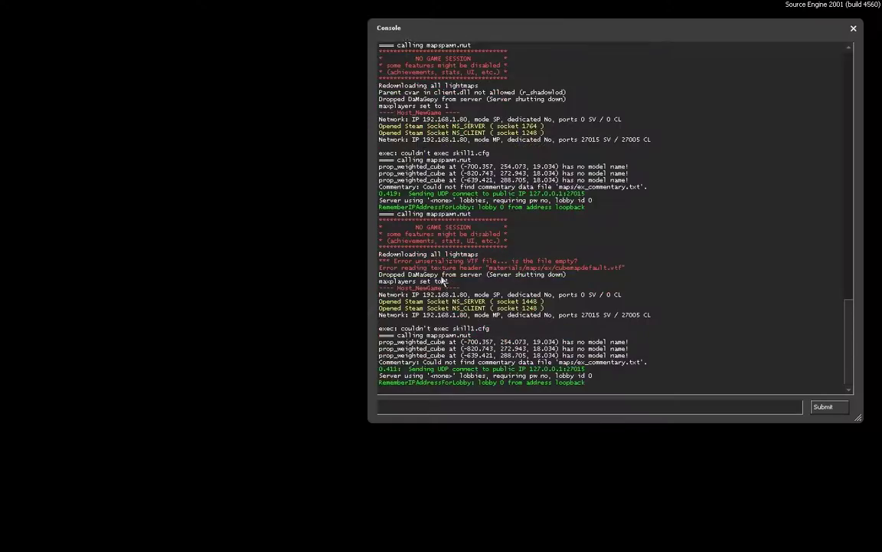
Test the map by placing one ball on the first floor button and another on the second
key("w")
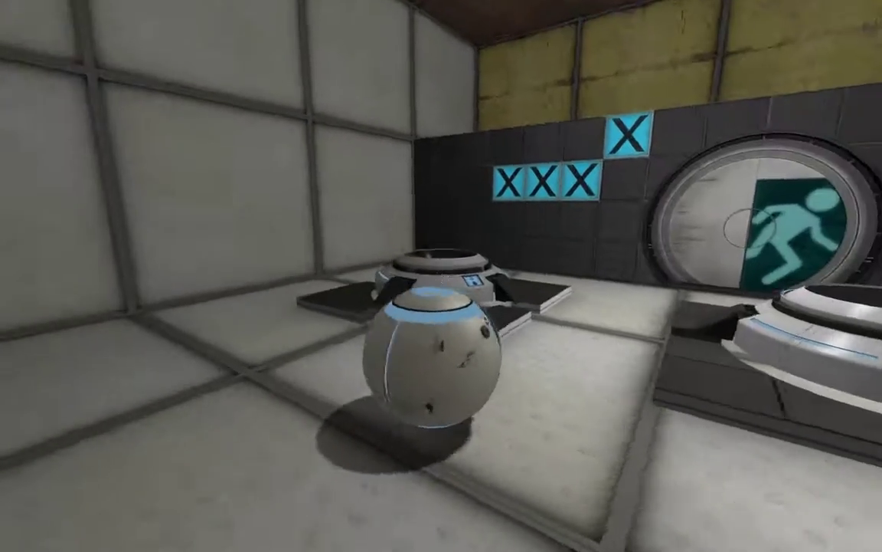
key("e")
key("w")
key("e")
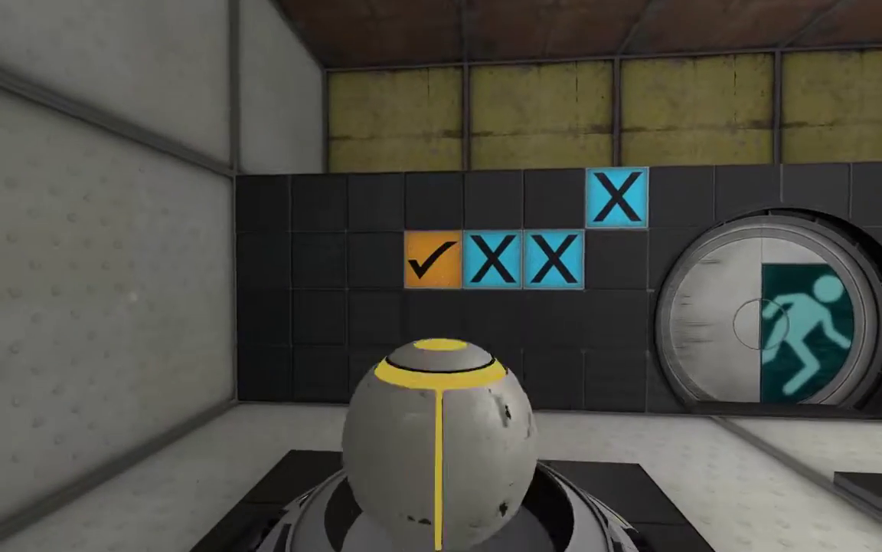
key("d")
key("e")
key("w")
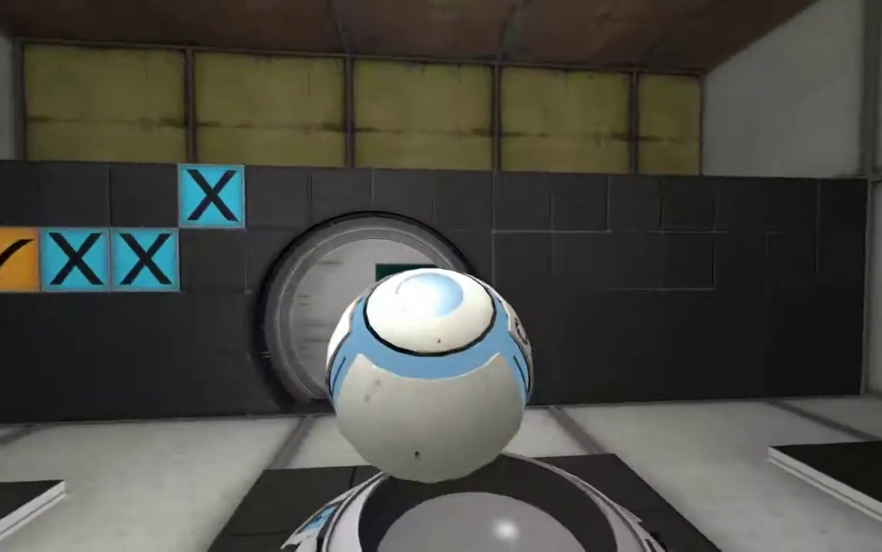
key("e")
Place the remaining ball on the third floor button and check the door and its sign
key("s")
key("d")
key("w")
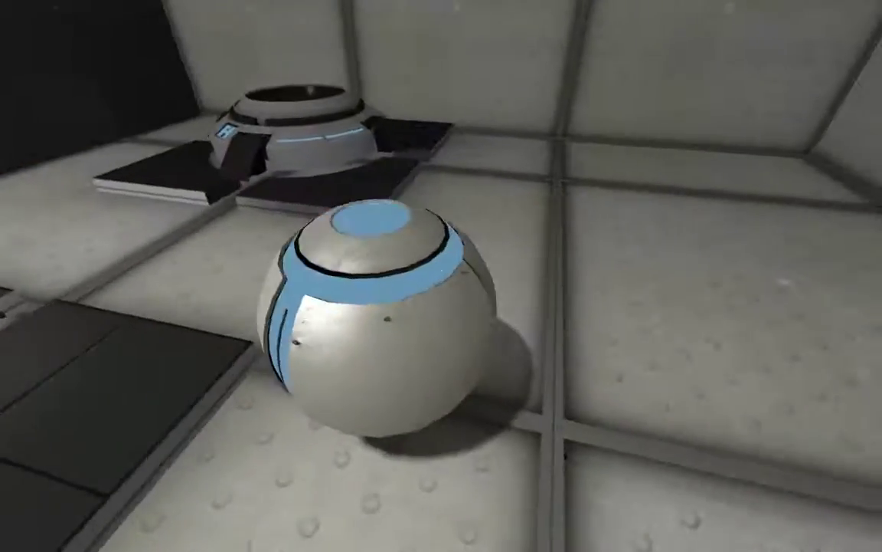
key("e")
key("w")
key("e")
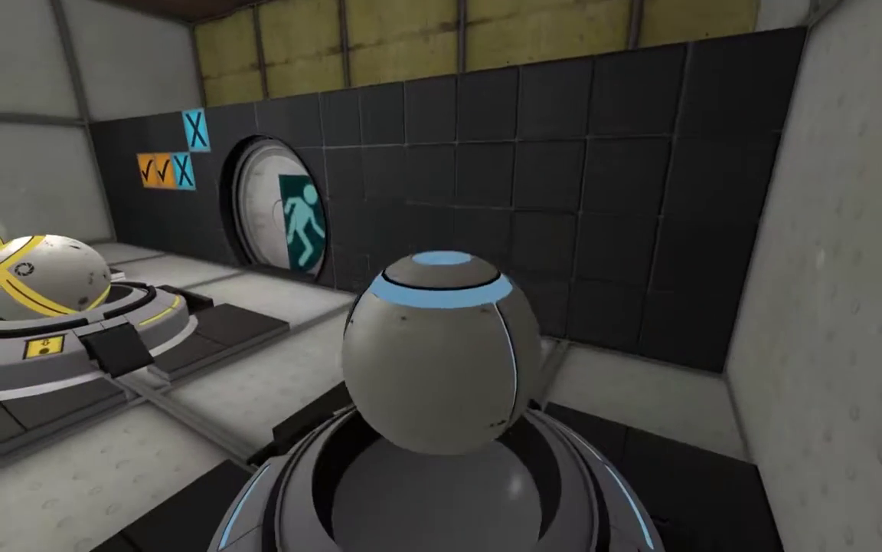
key("s")
key("a")
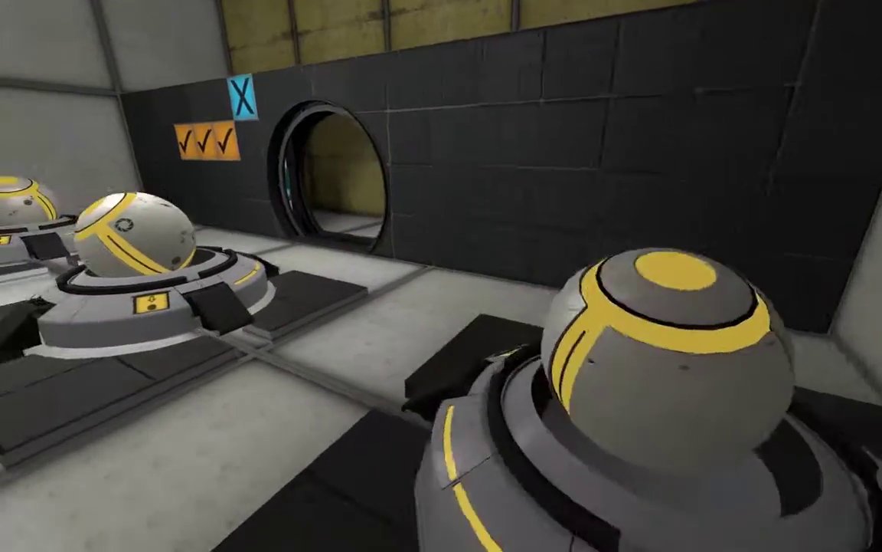
key("w")
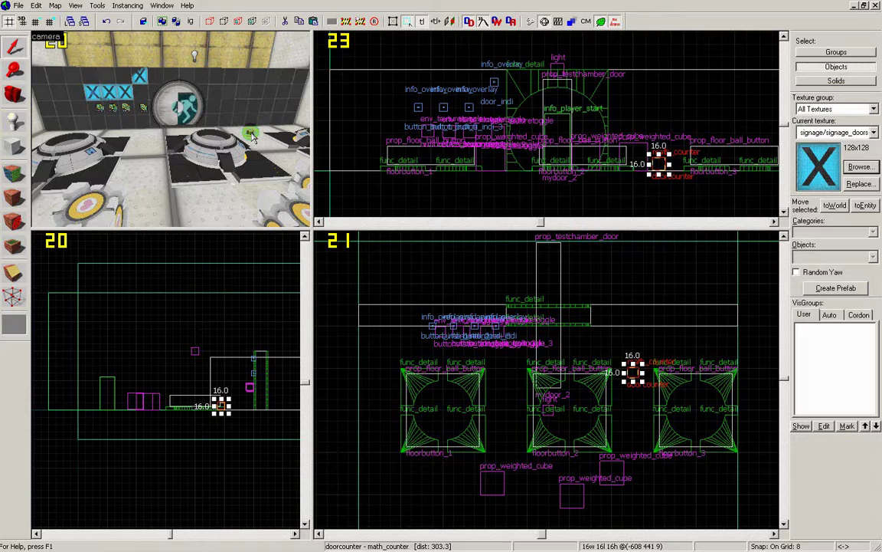
Set the parameter override of doorcounter's OnHitMax SetTextureIndex output to 1
double_click(253, 135)
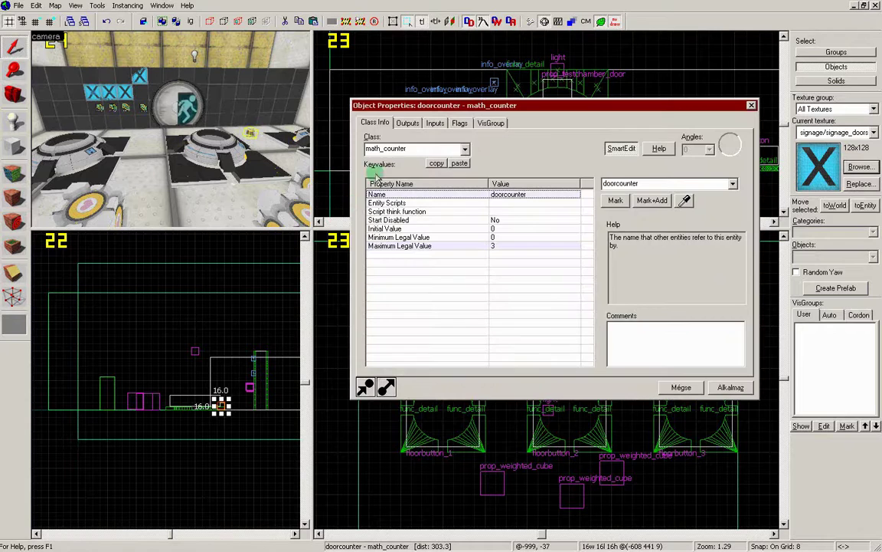
left_click(408, 122)
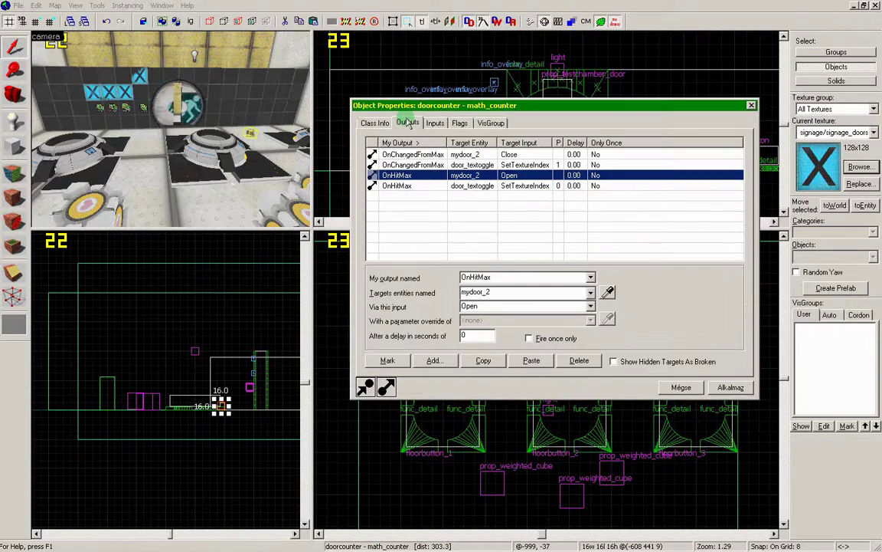
left_click(532, 186)
left_click(458, 320)
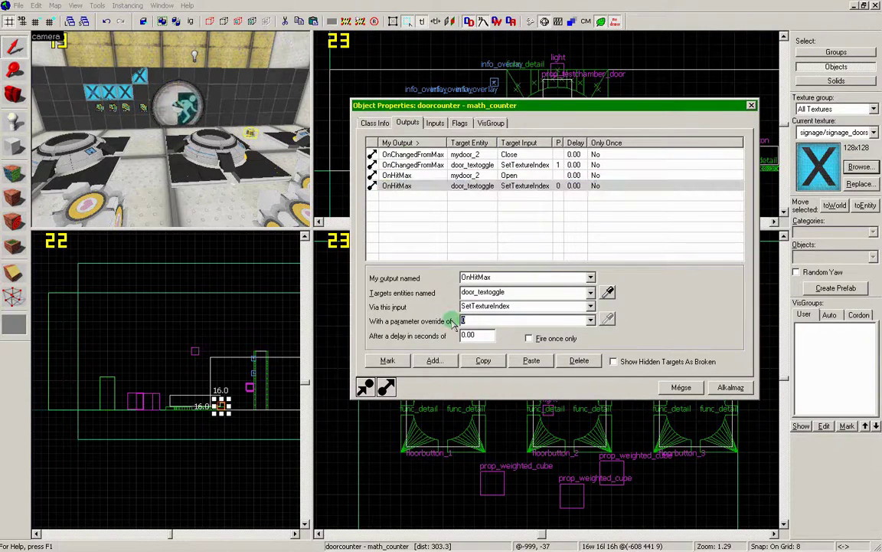
Set the parameter override of doorcounter's OnChangedFromMax SetTextureIndex output to 0, apply the outputs and close the properties
left_click(558, 165)
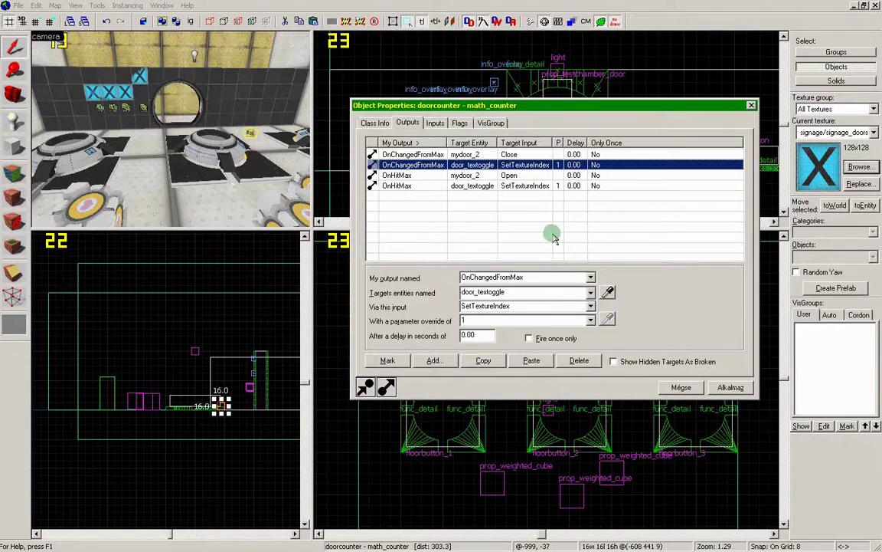
left_click(469, 320)
type("0")
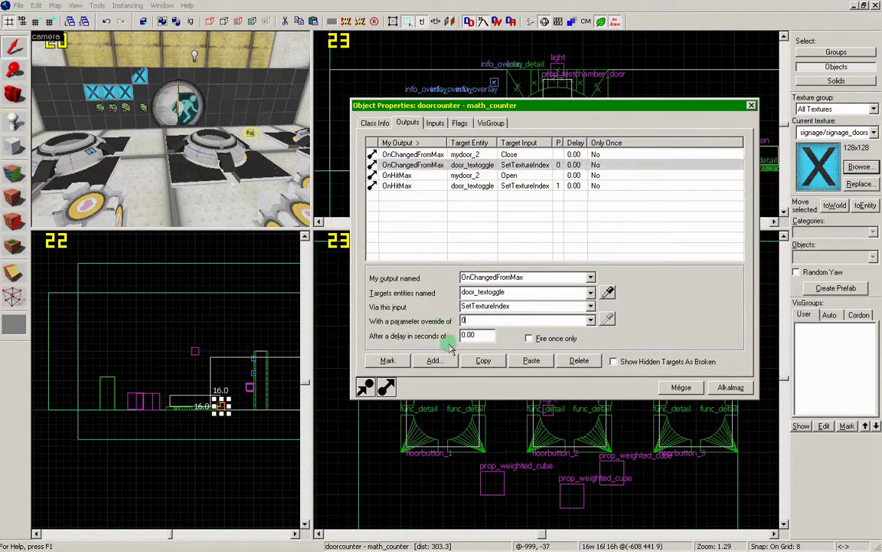
left_click(727, 386)
left_click(751, 105)
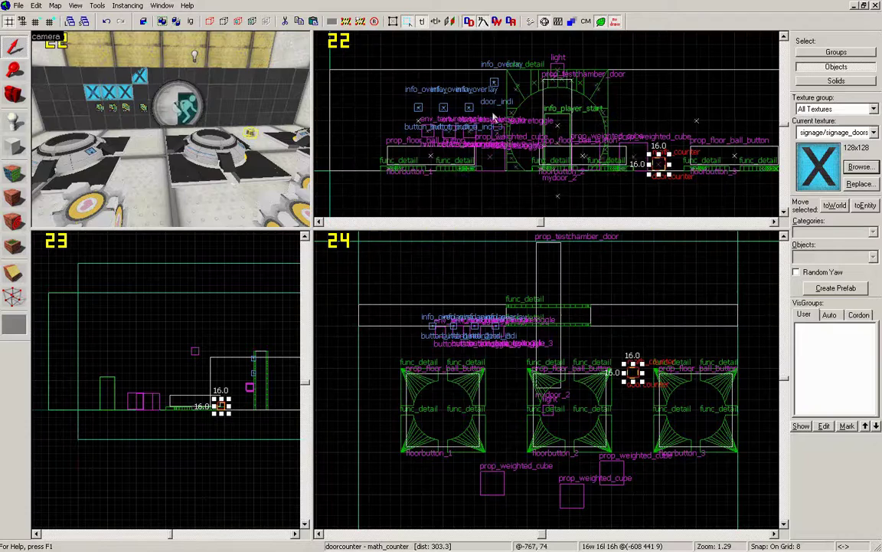
Recompile the map and run it in Portal 2 again
left_click(17, 5)
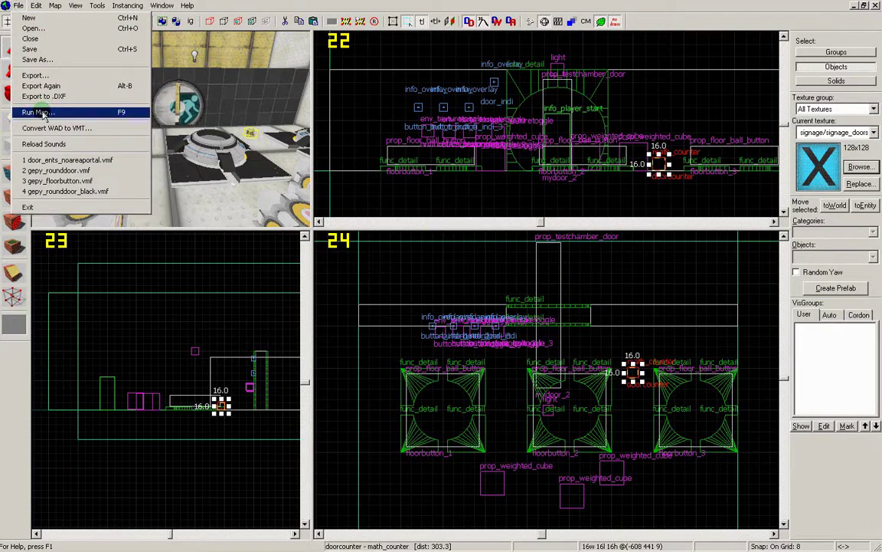
left_click(38, 113)
left_click(524, 347)
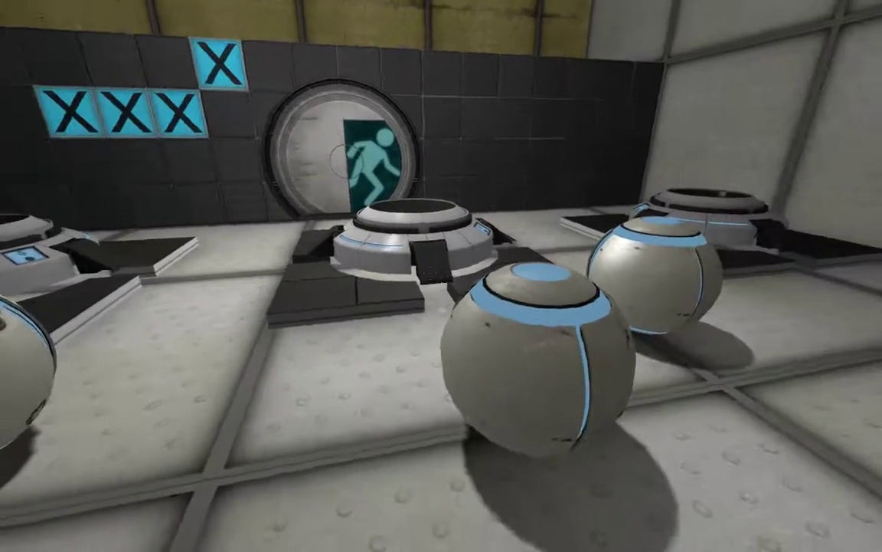
Retest the map by placing a ball on the second floor button and another on the first
key("e")
key("w")
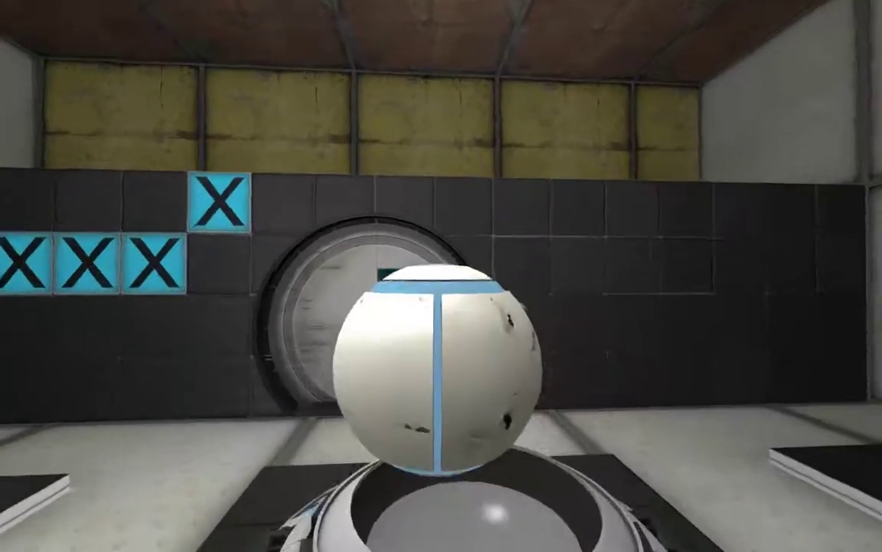
key("e")
key("e")
key("w")
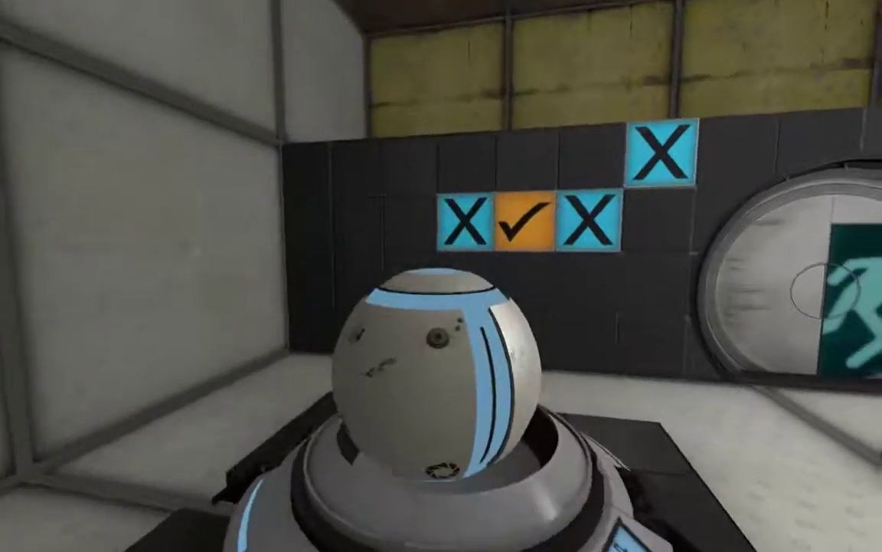
key("e")
Put the last ball on the third floor button and check whether the door sign changes with the door
key("w")
key("e")
key("d")
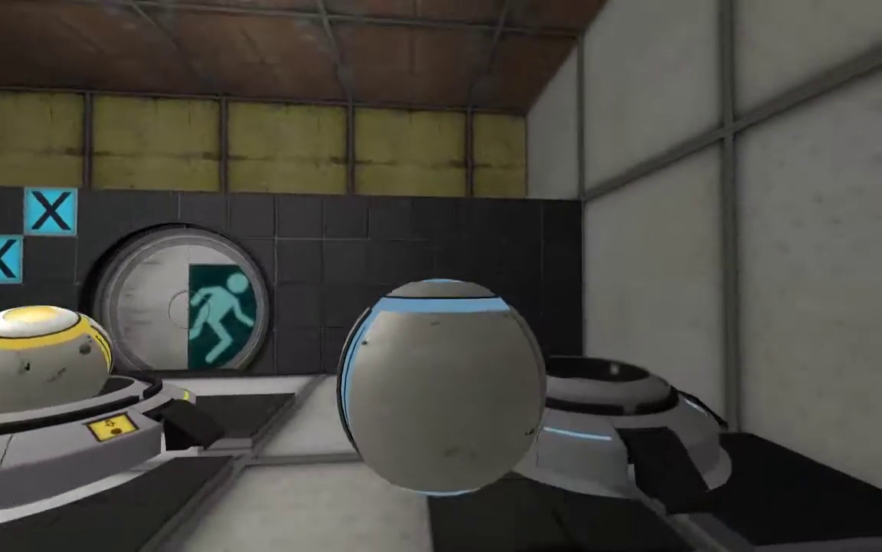
key("e")
key("s")
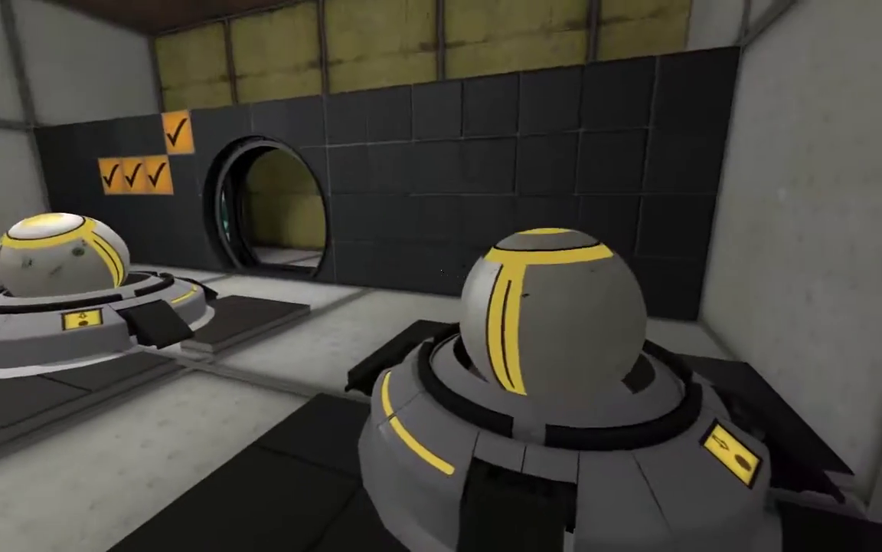
key("a")
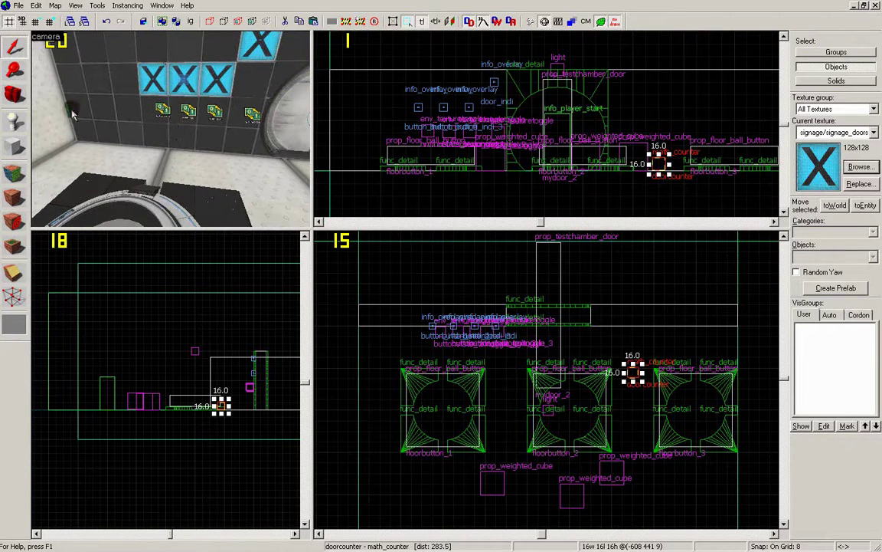
Place an indicator lights overlay on the black wall brush, low beneath the button signs
left_click(115, 85)
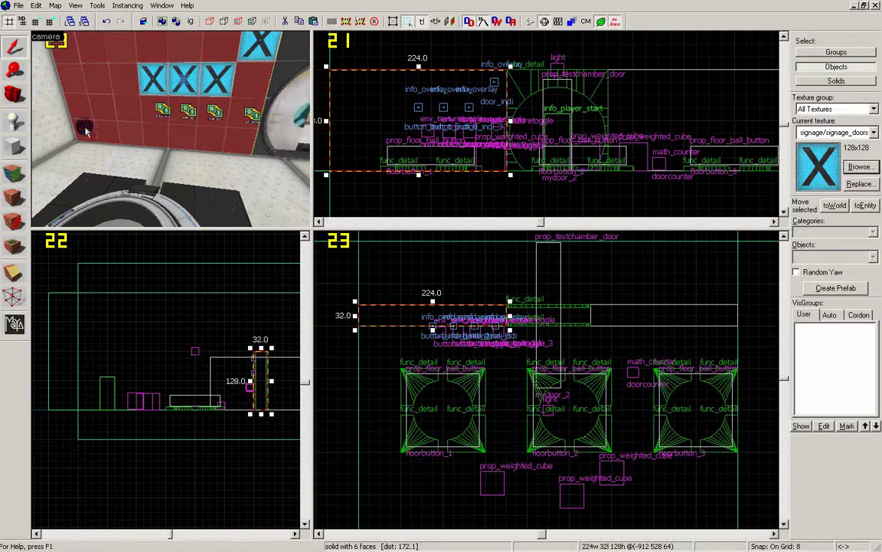
left_click(14, 246)
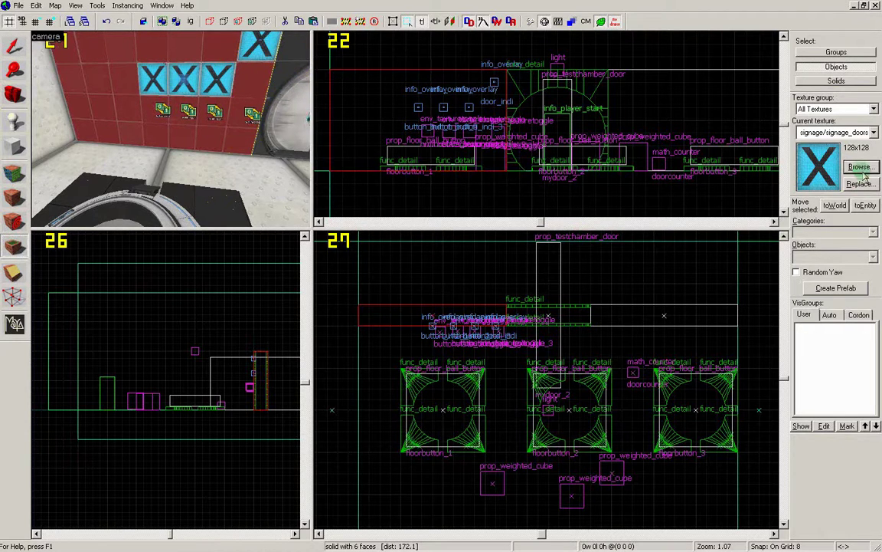
left_click(861, 168)
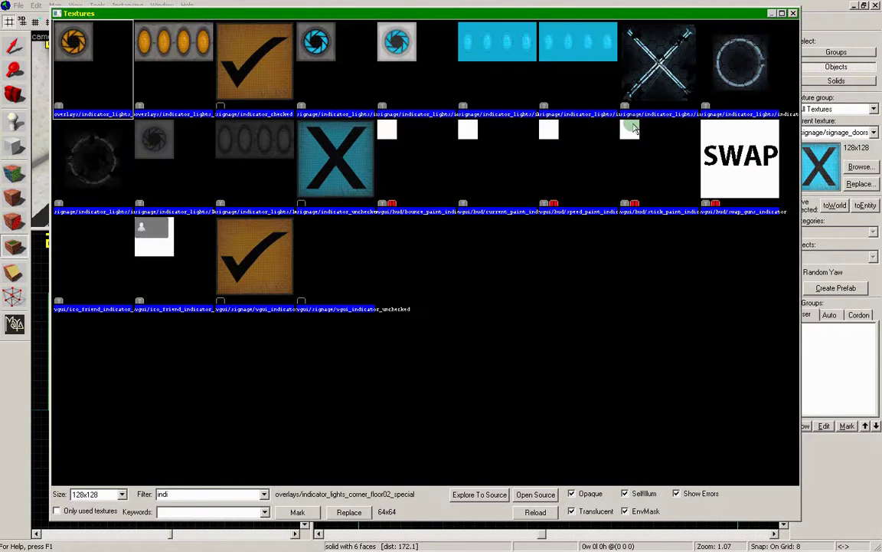
left_click(492, 63)
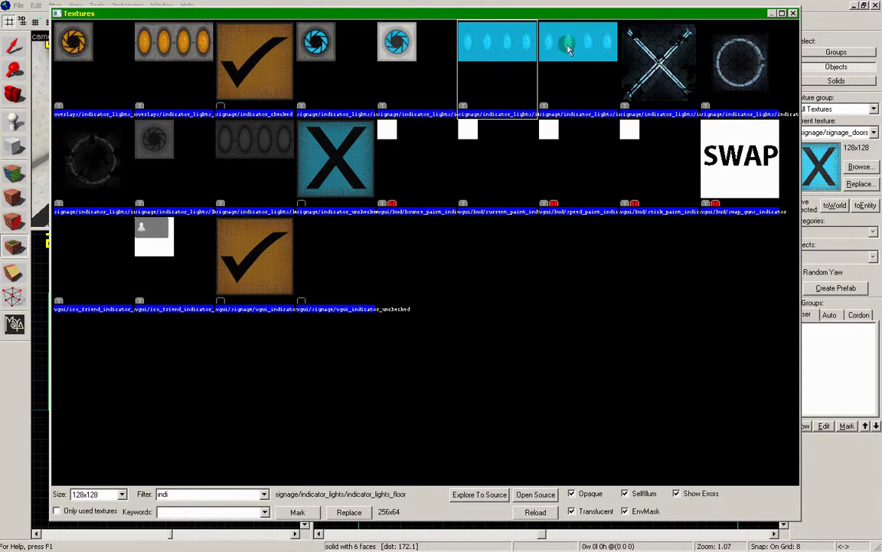
double_click(568, 50)
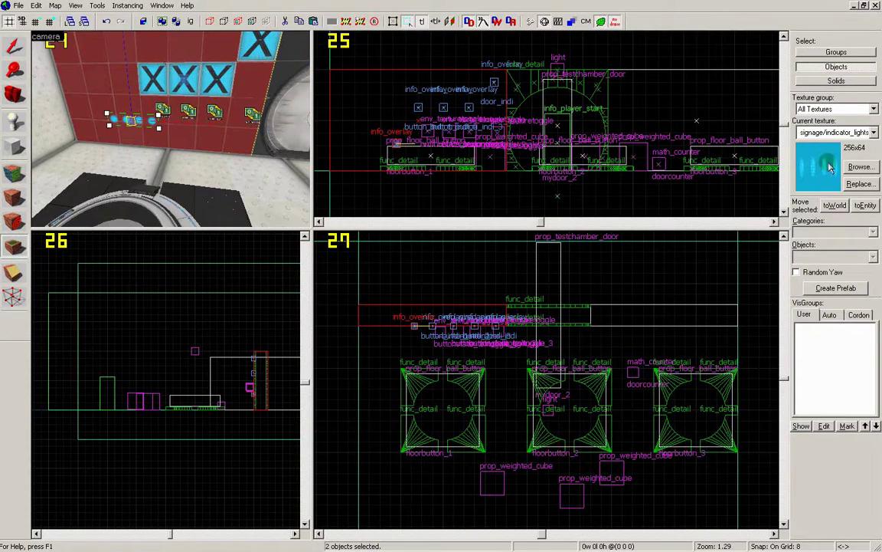
Choose the signage/indicator_lights/indicator_lights_floor texture and place an overlay with it on the floor in front of the wall
left_click(839, 168)
double_click(507, 50)
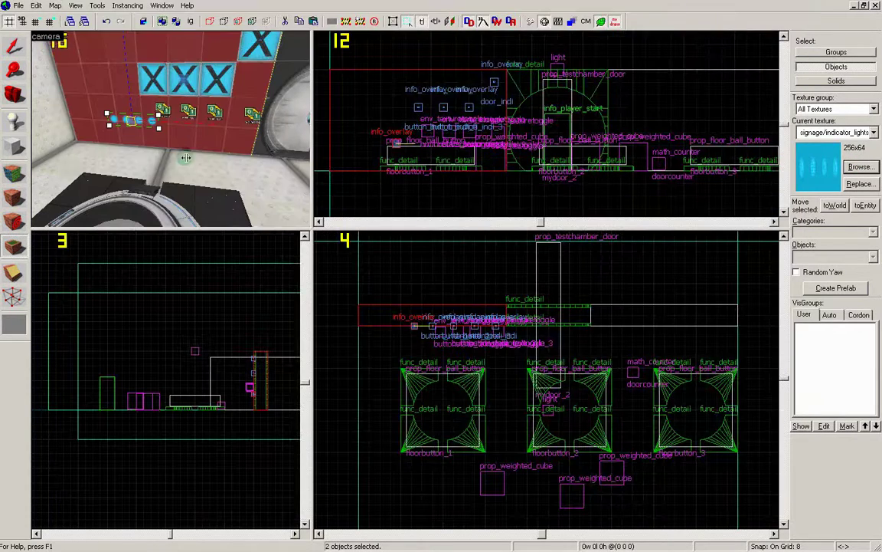
left_click(133, 156)
Rotate the wall's indicator lights overlay to vertical and move it directly beneath the first button sign
left_click(16, 47)
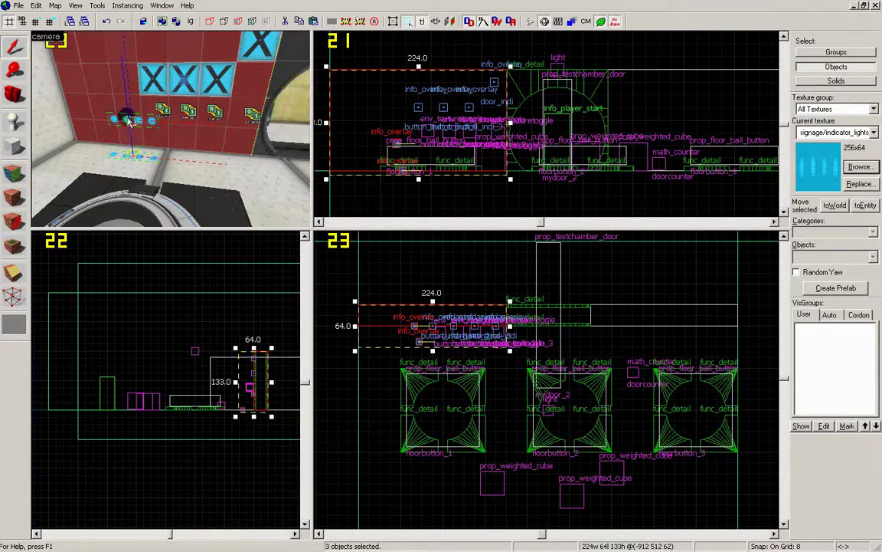
left_click(129, 121)
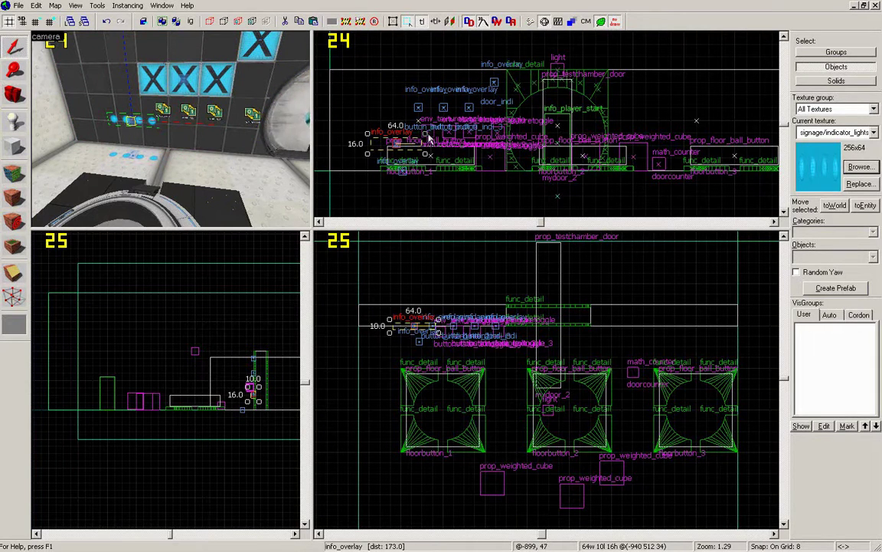
mouse_move(427, 134)
left_mouse_down()
mouse_move(396, 122)
mouse_move(440, 131)
mouse_move(421, 130)
left_mouse_up()
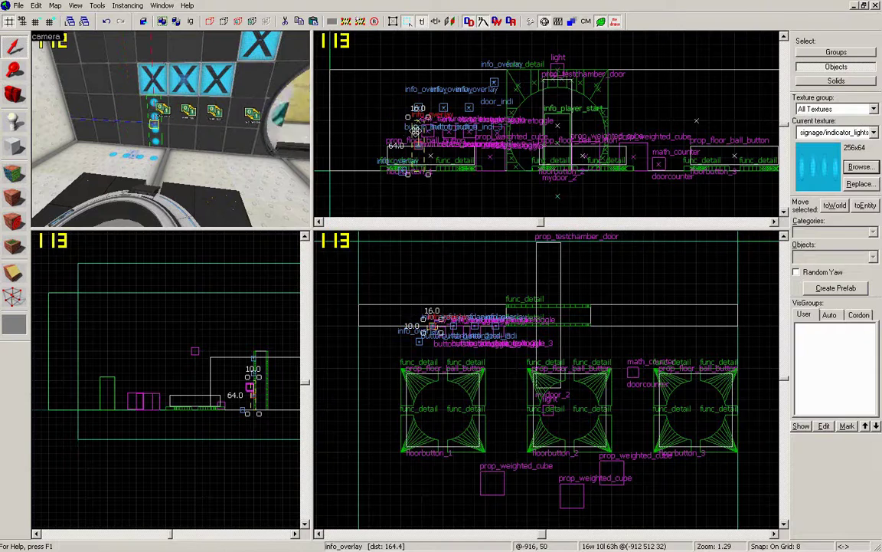
Rotate the floor's indicator lights overlay 90 degrees and align it with the wall strip, between the wall and the first button
left_click(135, 157)
left_click(430, 342)
mouse_move(444, 350)
left_mouse_down()
mouse_move(415, 360)
mouse_move(444, 342)
mouse_move(433, 343)
mouse_move(433, 357)
mouse_move(430, 350)
left_mouse_up()
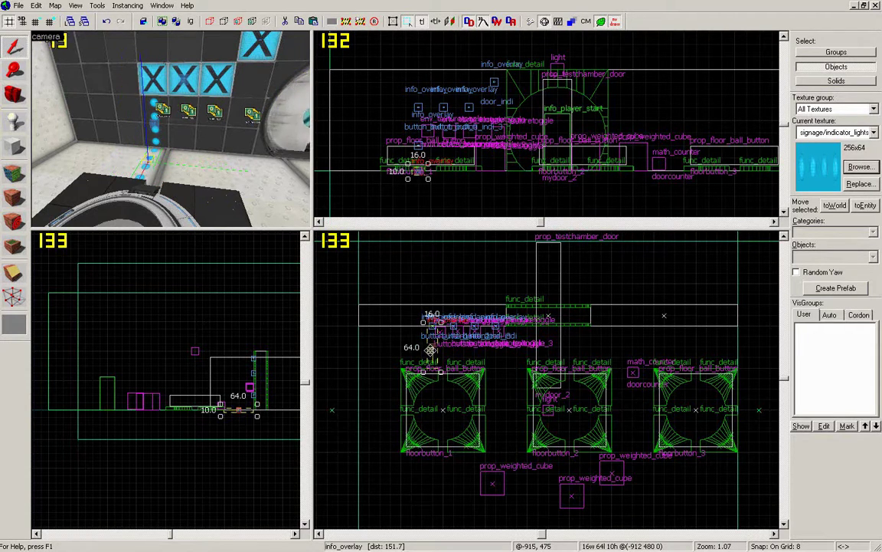
Name the wall and floor indicator lights overlays button_indi_1, the same name as the first button's sign overlay
left_click(154, 79)
double_click(156, 82)
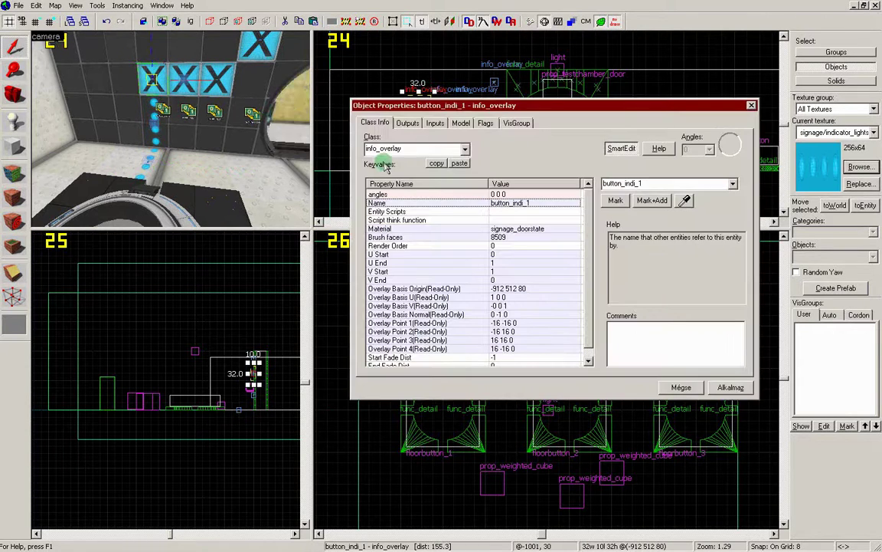
left_click(449, 204)
left_click_drag(648, 186, 588, 187)
key("ctrl+c")
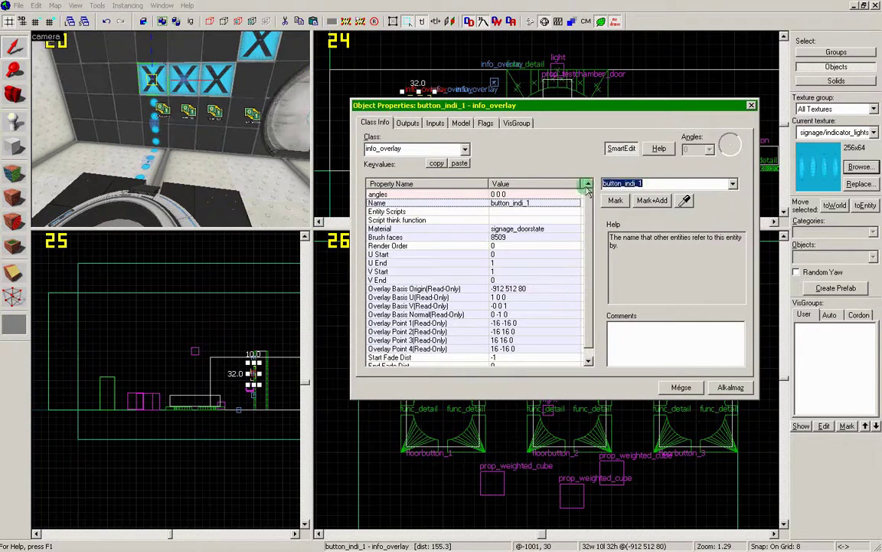
left_click(146, 160)
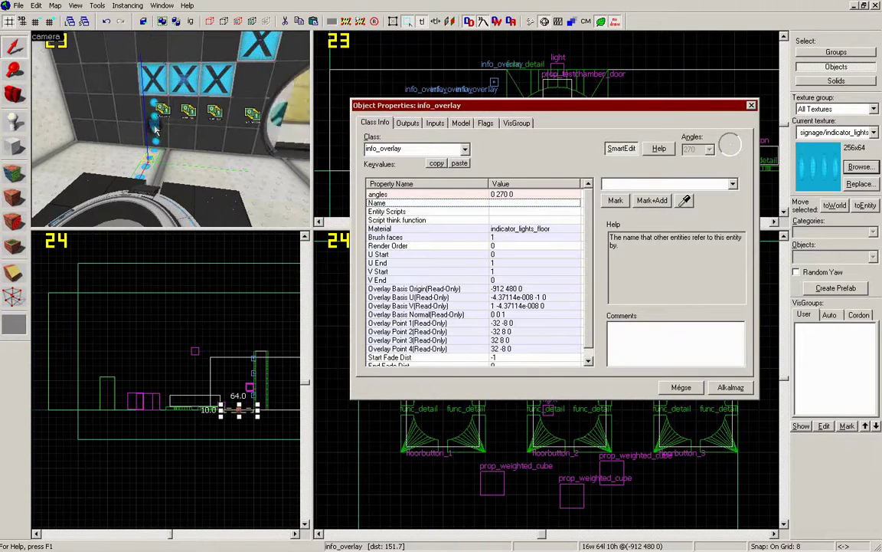
left_click(156, 130, "ctrl")
left_click(622, 182)
key("ctrl+v")
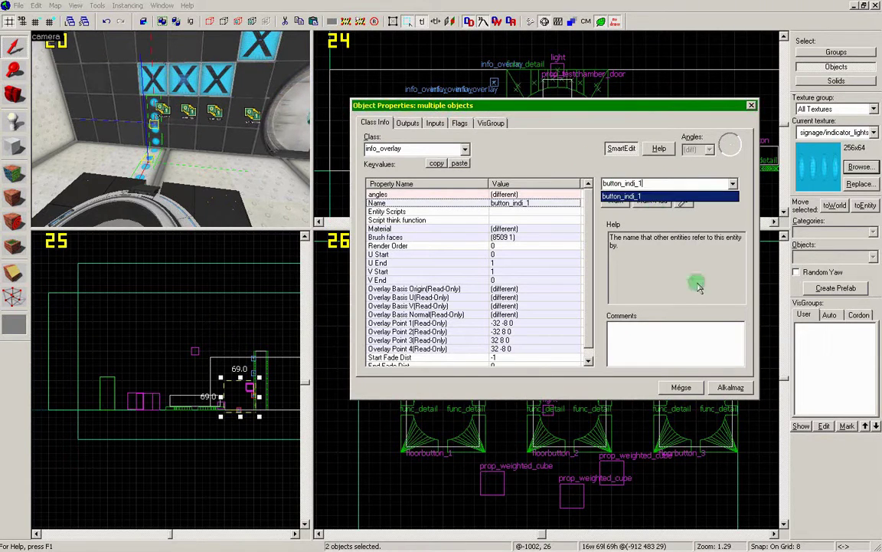
left_click(731, 387)
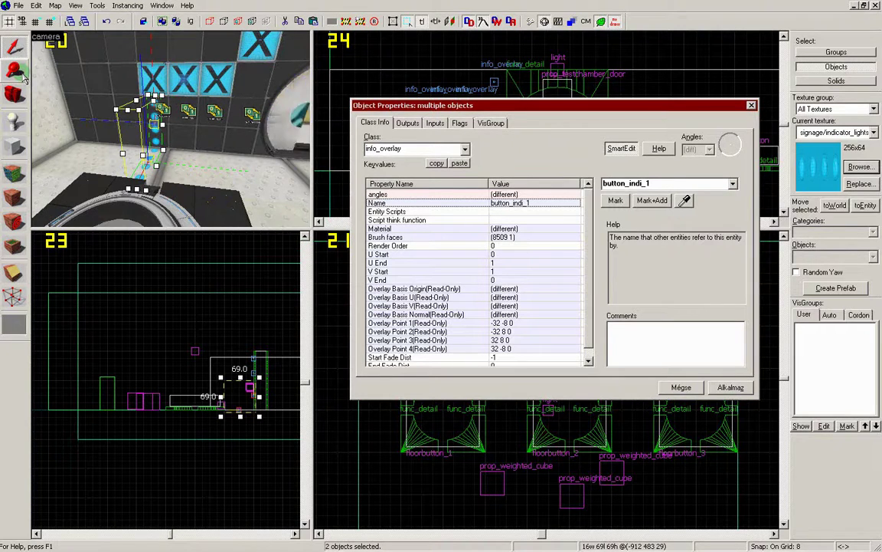
left_click(126, 144)
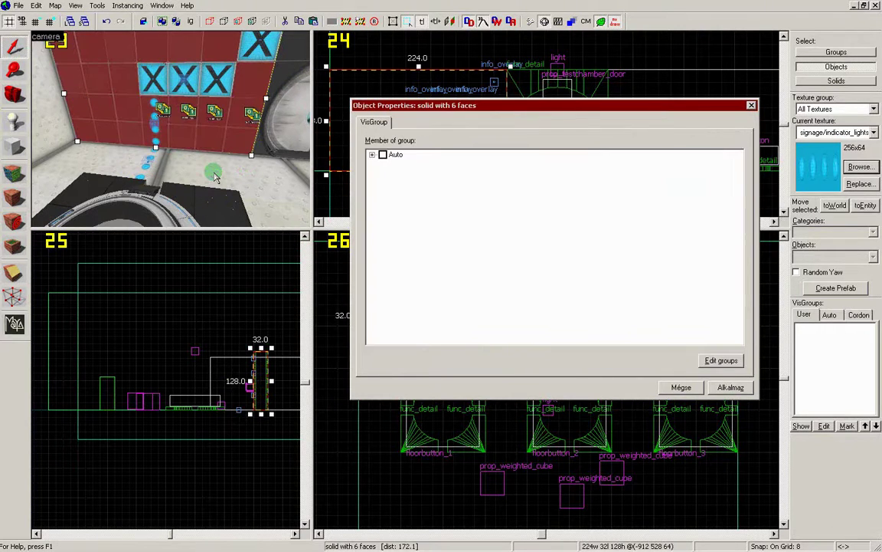
left_click(750, 106)
Compile the map and run it in the game
left_click(17, 9)
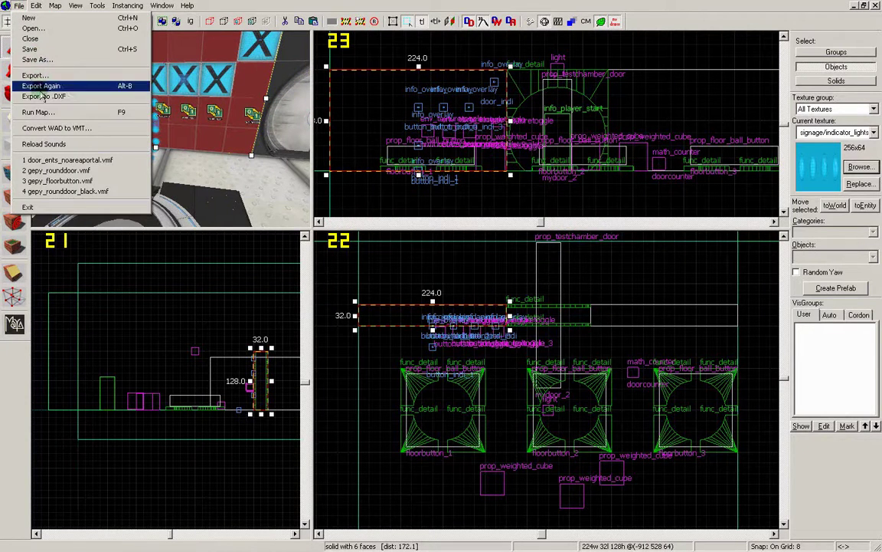
left_click(38, 112)
left_click(578, 345)
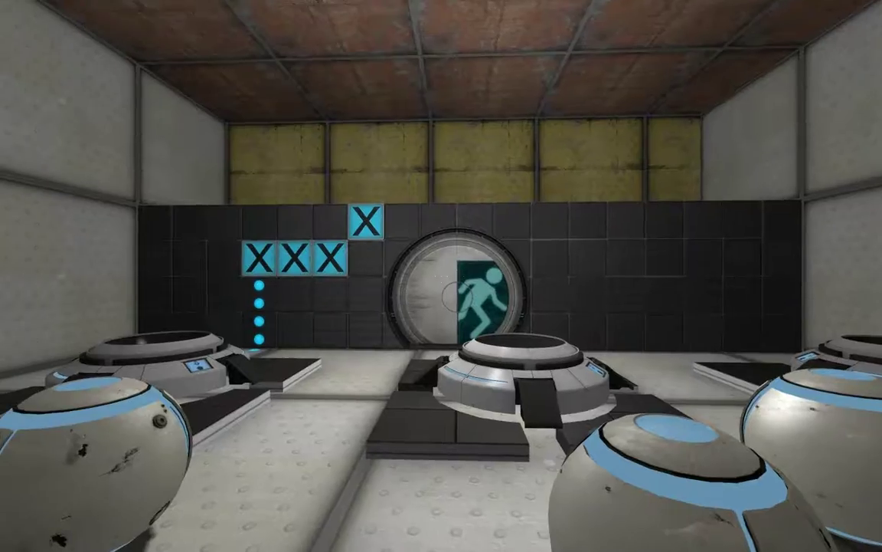
Test the first ball button in game by putting its ball in and taking it out, watching the sign and light strips
key("w")
key("e")
key("w")
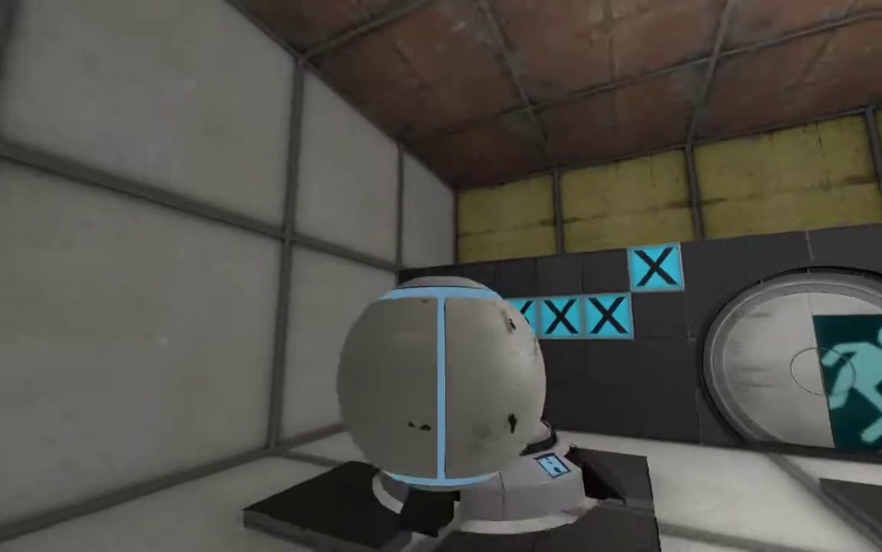
key("e")
key("d")
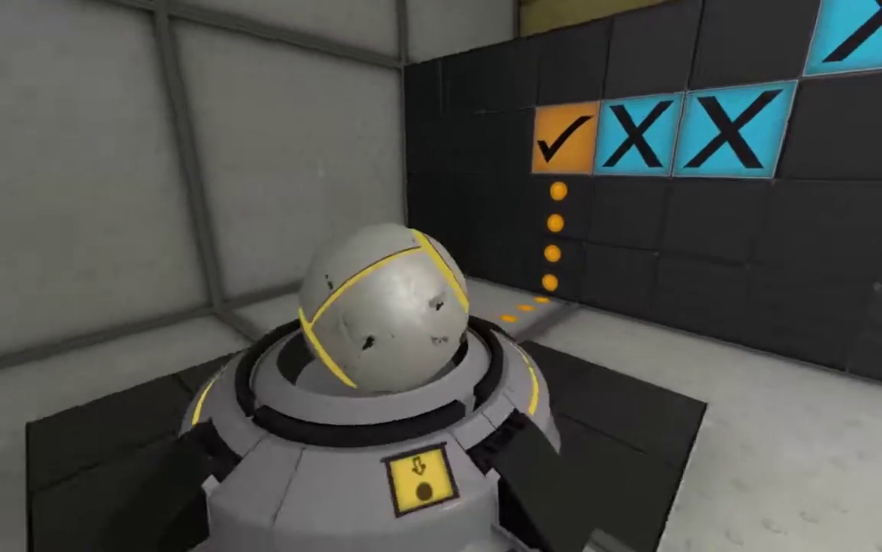
key("e")
key("e")
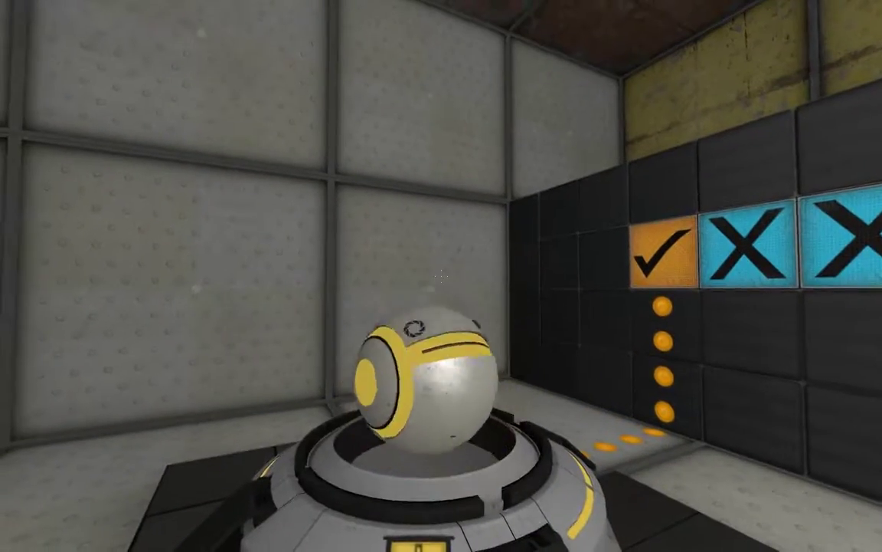
key("e")
key("e")
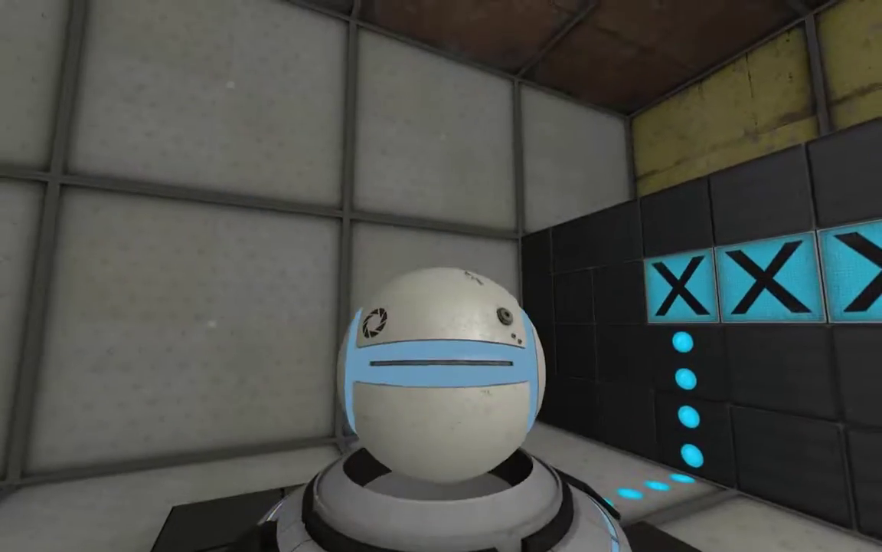
key("e")
key("s")
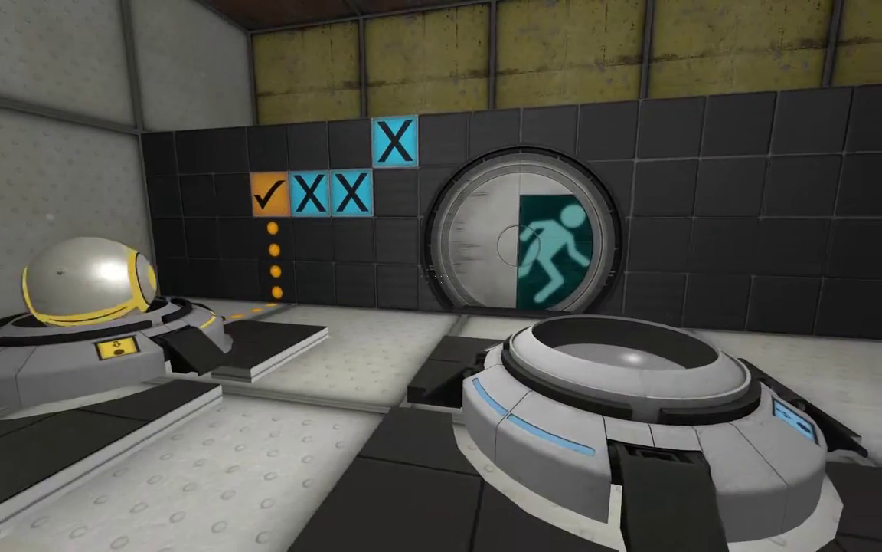
key("s")
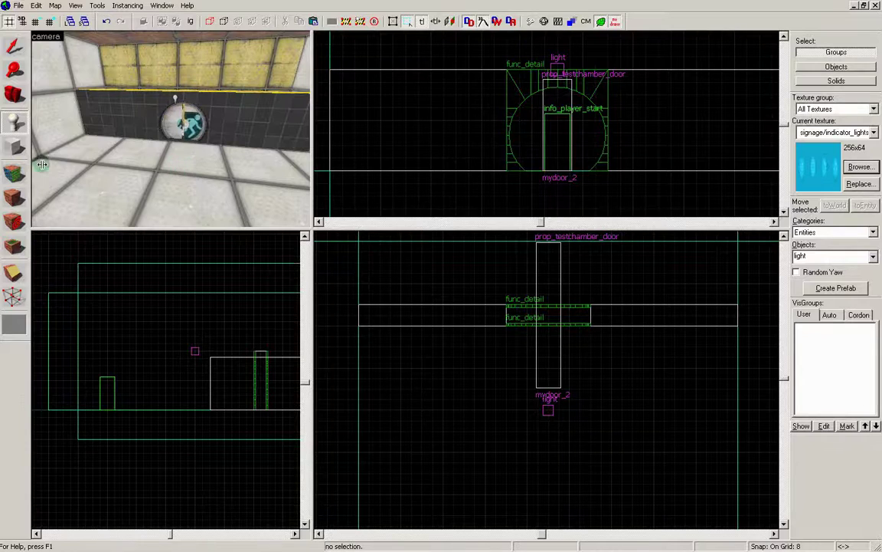
Place a prop_button on the floor of the door-only map, centred in front of the round door and rotated to 270 degrees
double_click(842, 260)
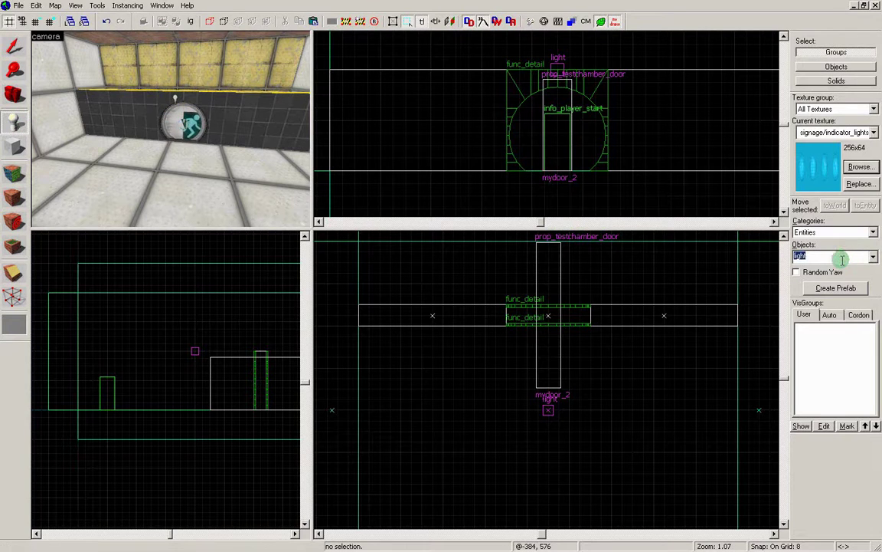
type("butt")
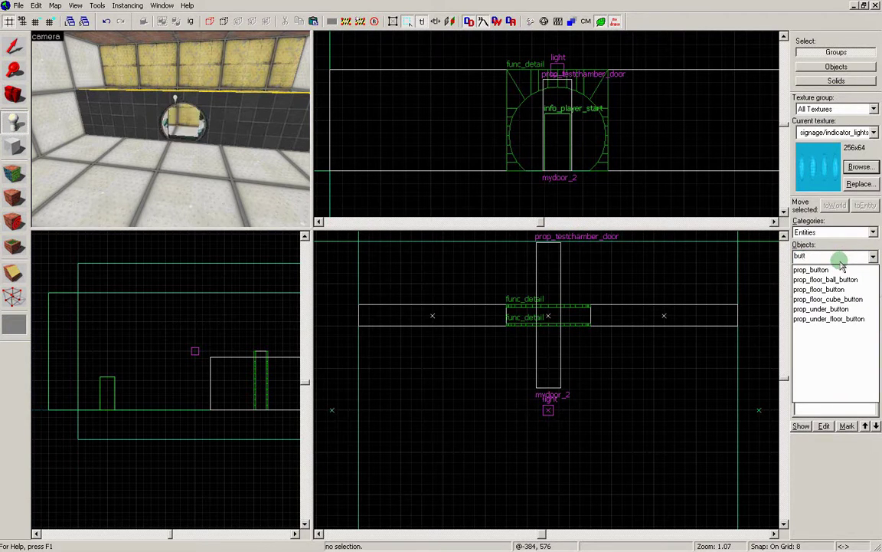
left_click(811, 269)
left_click(184, 187)
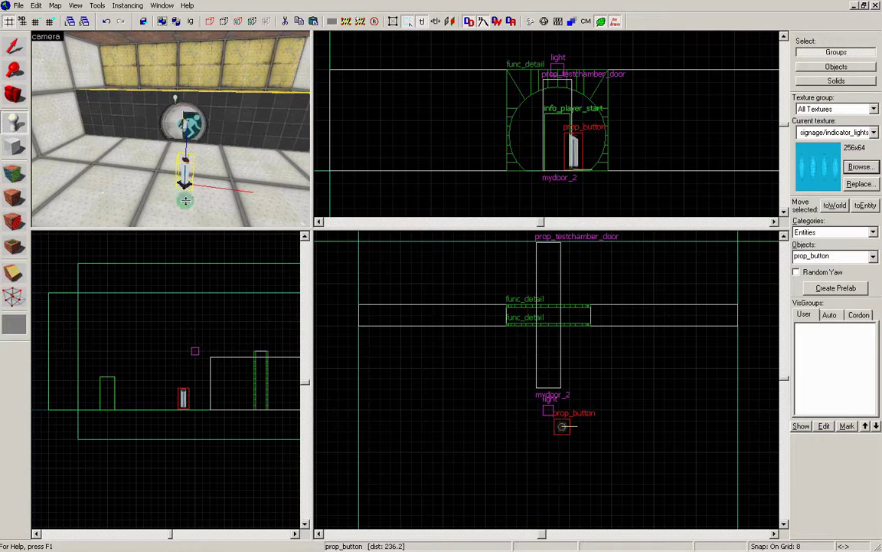
left_click(14, 47)
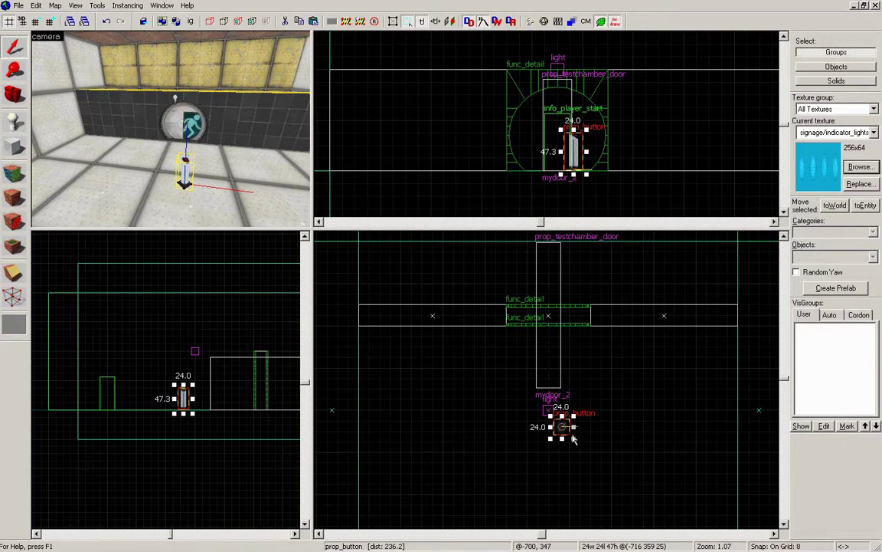
left_click(567, 427)
left_click_drag(573, 438, 549, 452)
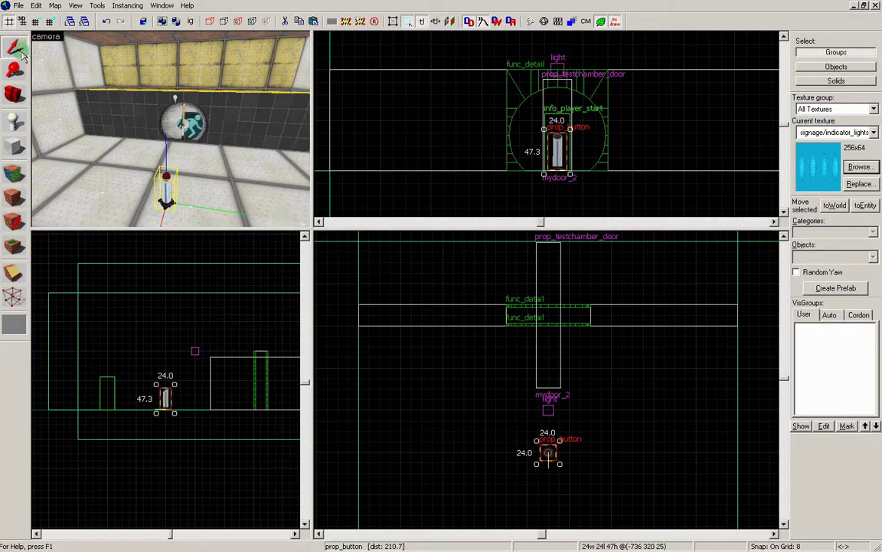
Set the pedestal button's Delay Before Reset to 4 seconds and its Play timer sound option to Yes
double_click(168, 186)
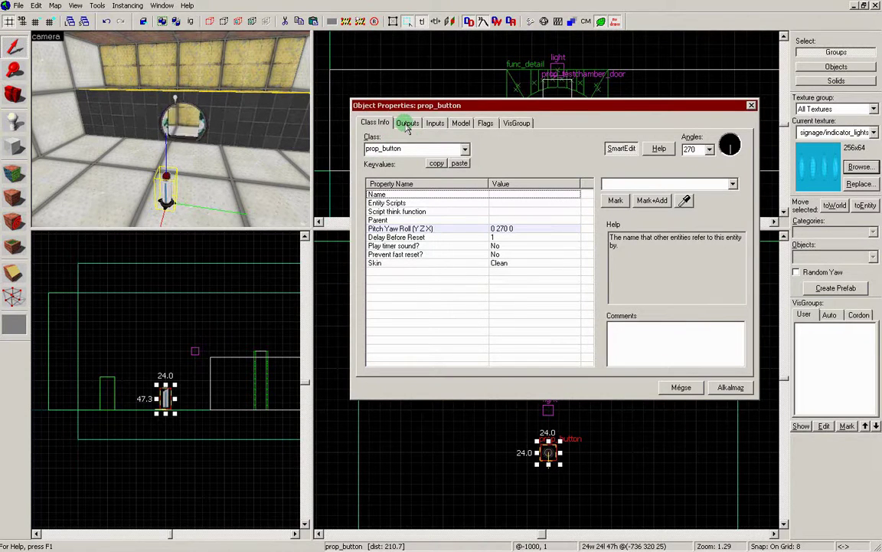
left_click(419, 196)
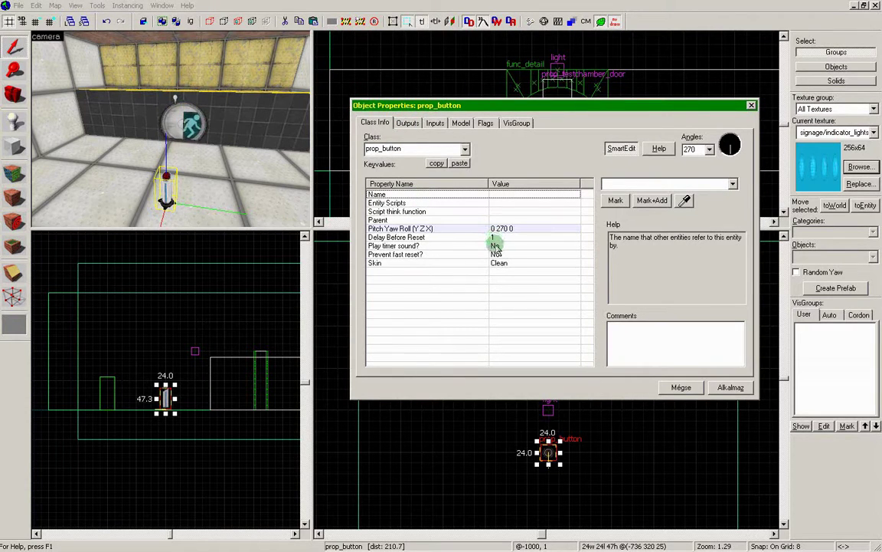
left_click(502, 238)
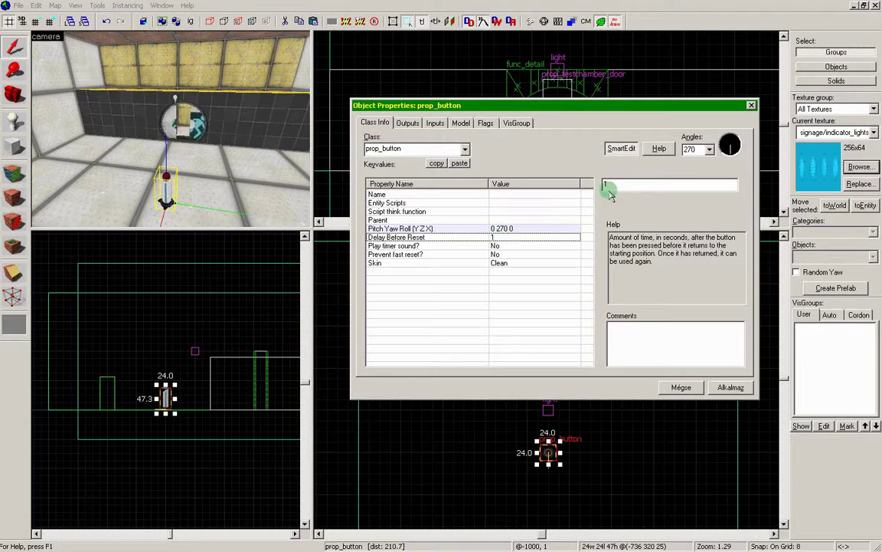
type("4")
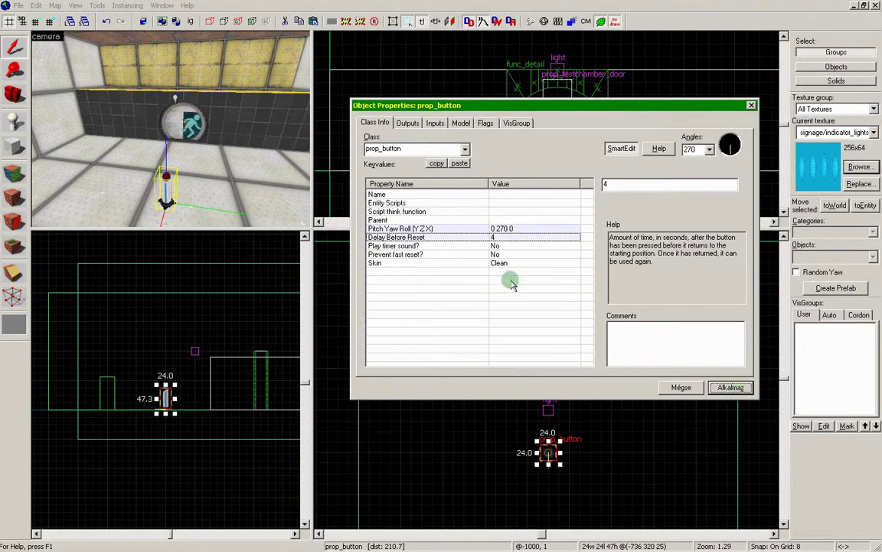
left_click(493, 245)
left_click(733, 184)
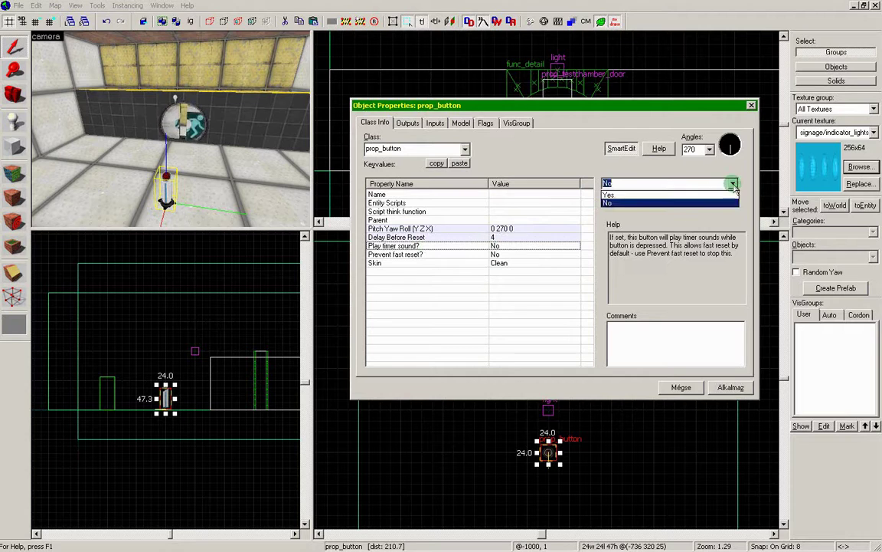
left_click(611, 193)
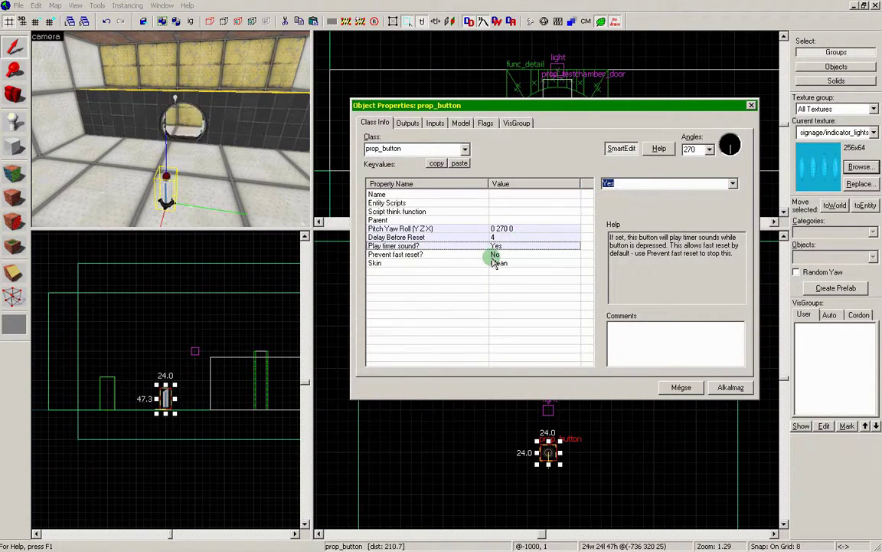
left_click(494, 264)
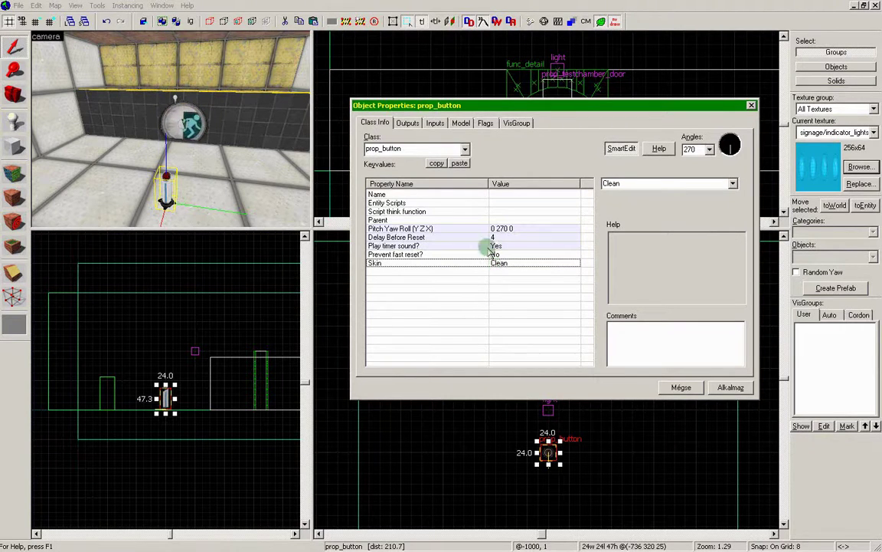
Add an OnPressed output to the pedestal button that sends Open to mydoor_2
left_click(407, 122)
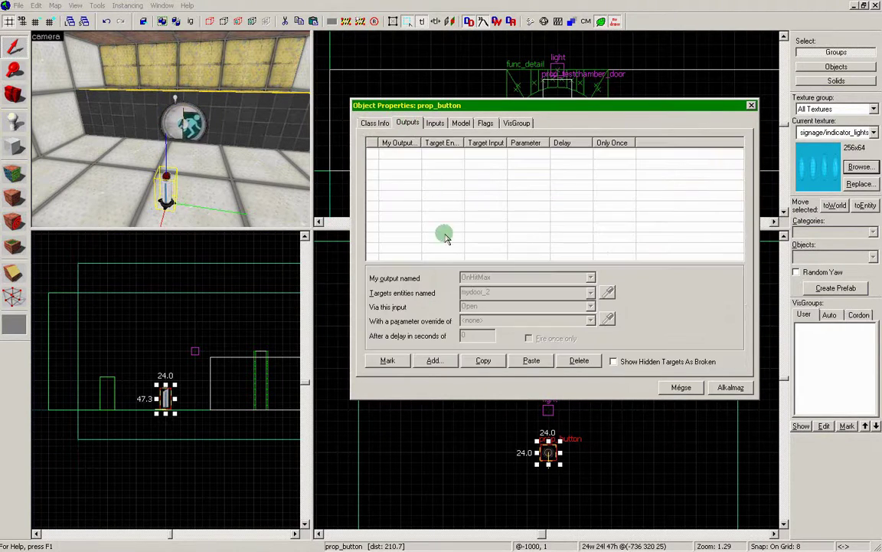
left_click(433, 361)
type("on")
left_click(591, 278)
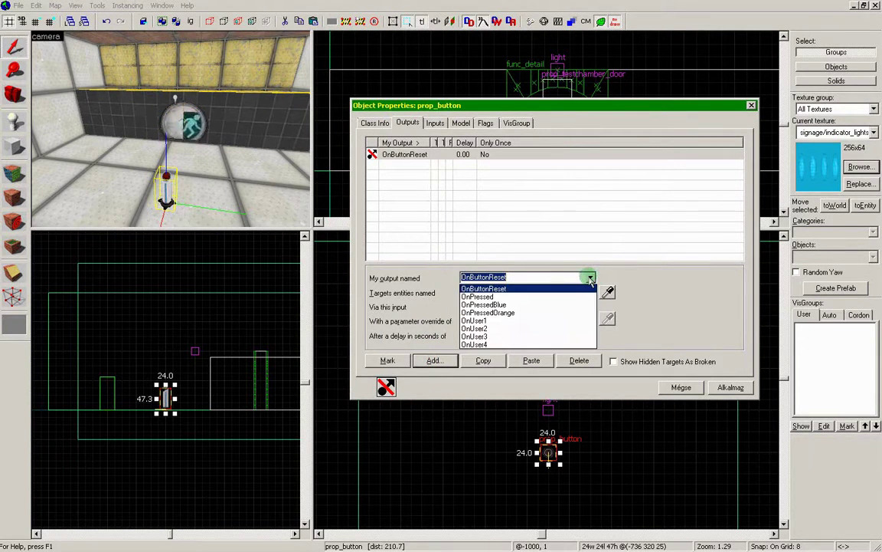
left_click(567, 296)
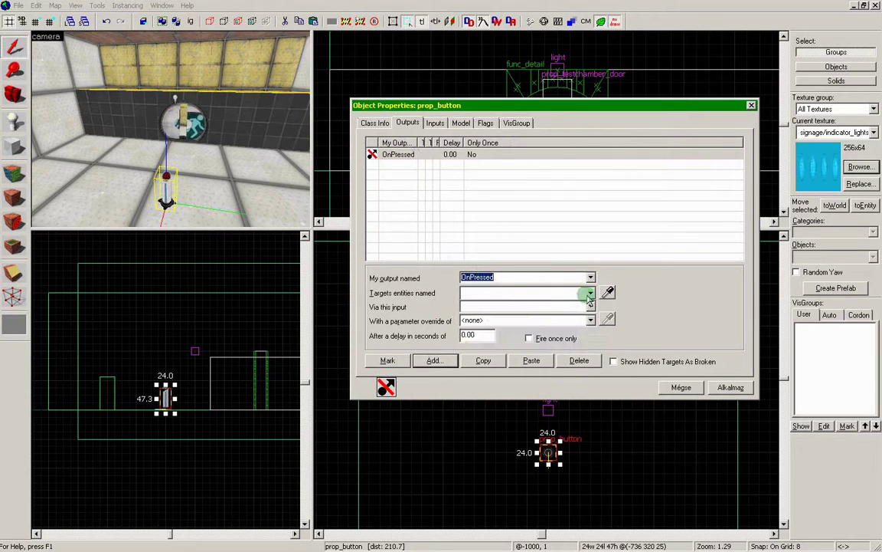
left_click(544, 292)
type("d")
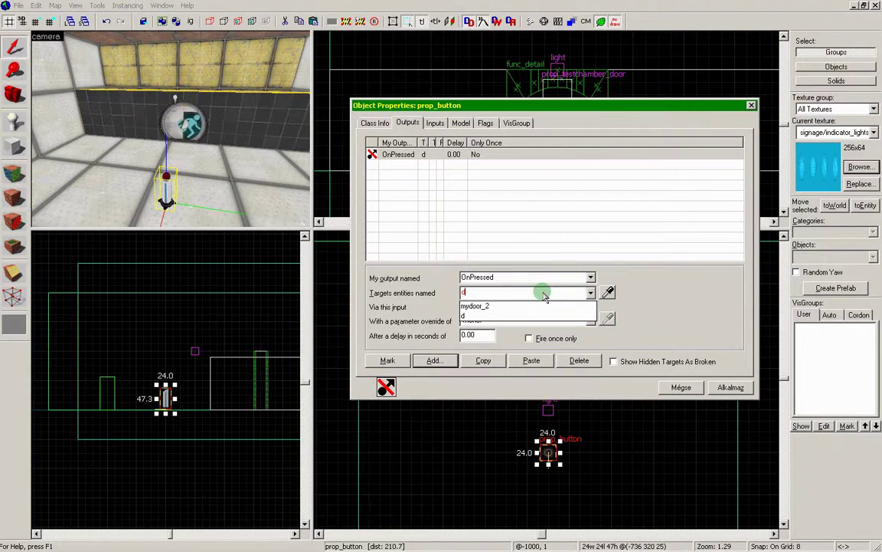
left_click(511, 306)
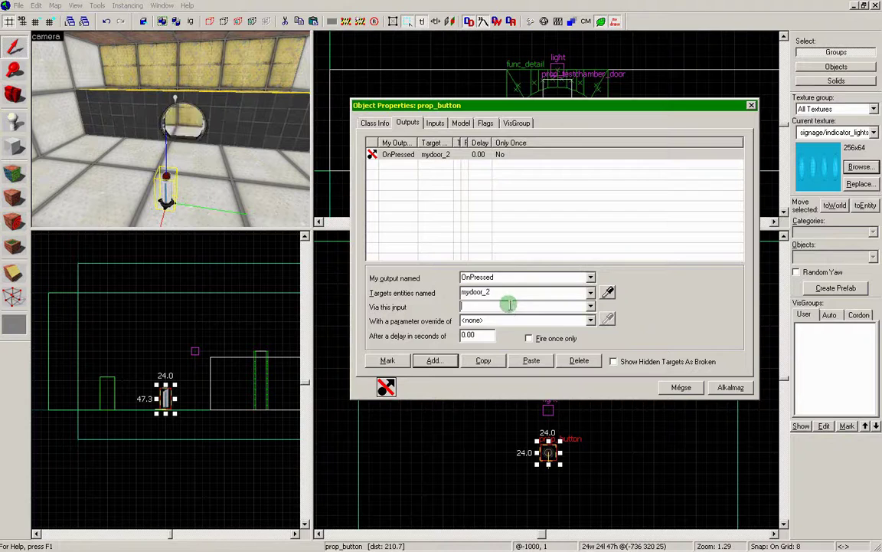
type("Open")
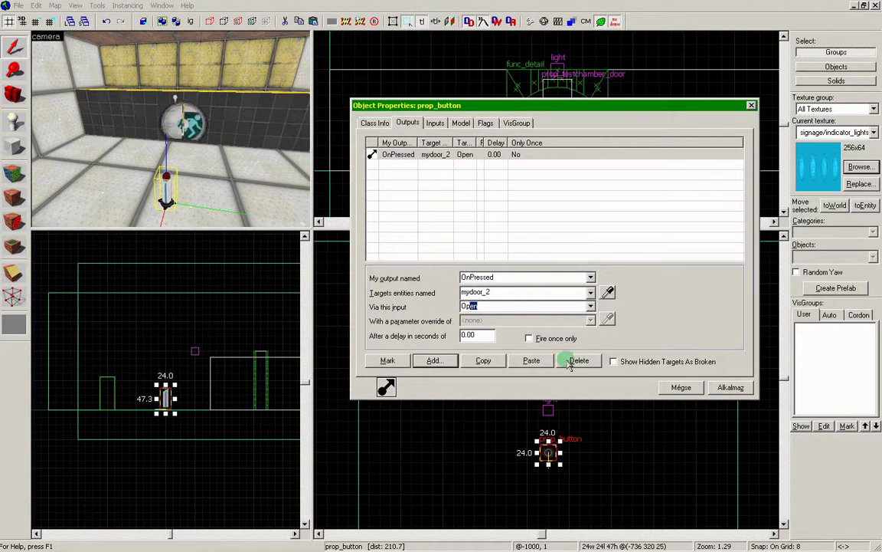
Duplicate the pedestal button's OnPressed output and change the copy into an OnButtonReset output that sends Close to mydoor_2
left_click(485, 361)
left_click(529, 361)
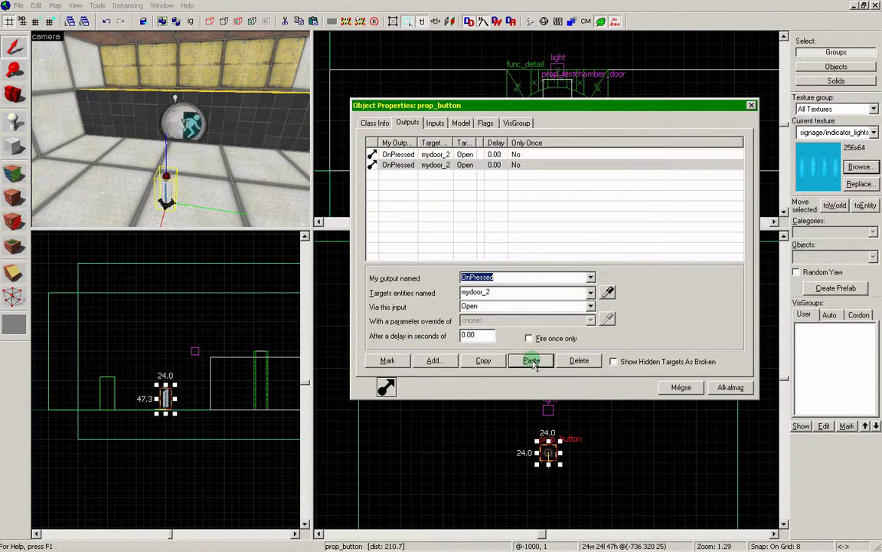
left_click(383, 165)
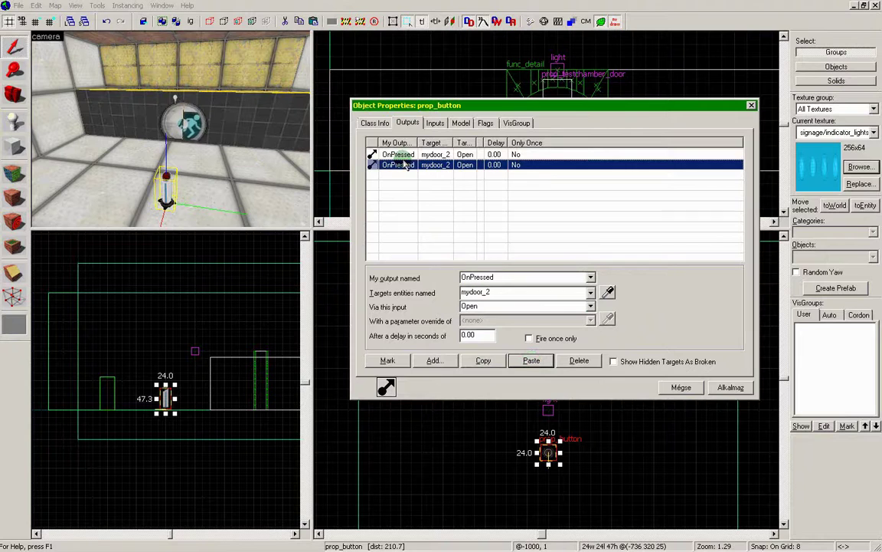
left_click(590, 277)
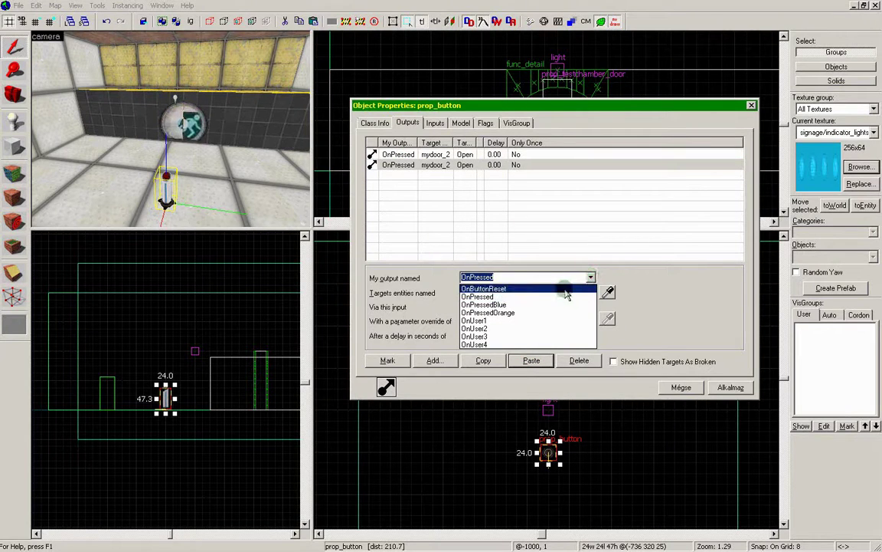
left_click(560, 289)
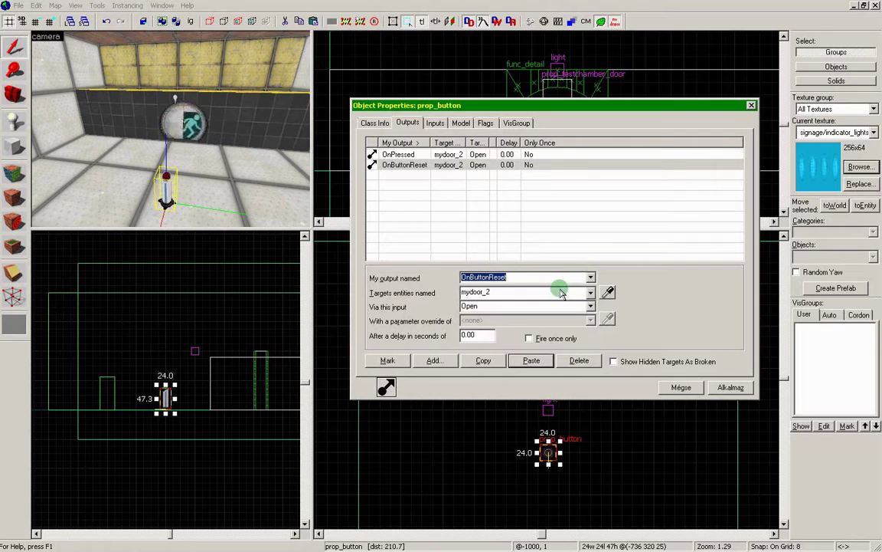
double_click(485, 307)
type("Close")
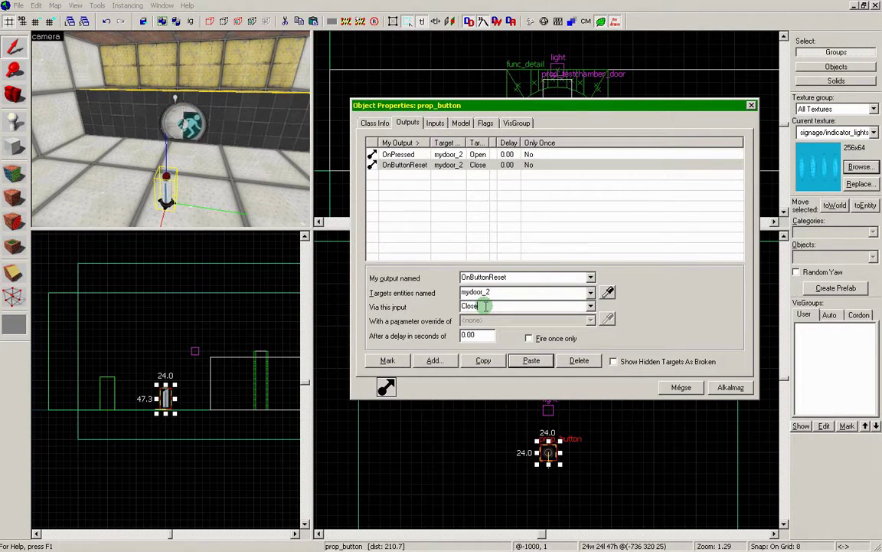
left_click(730, 388)
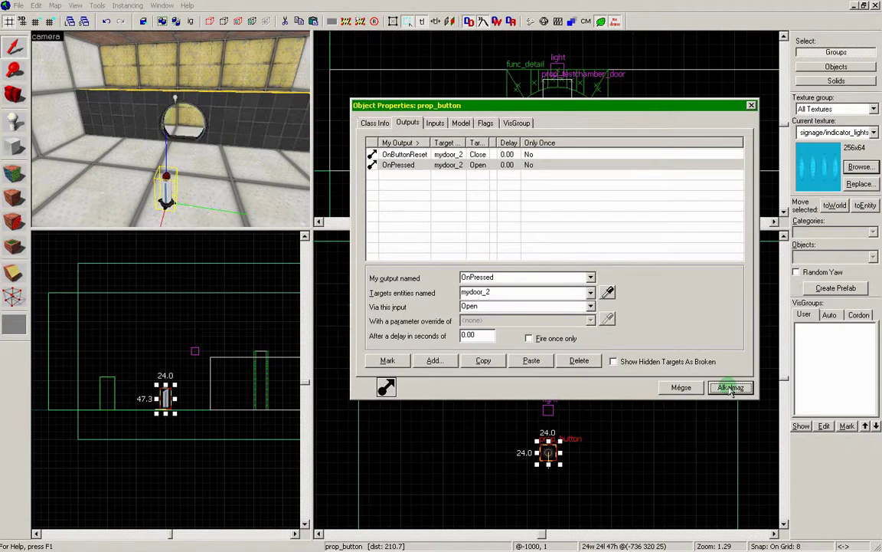
Make selection pick individual objects and inspect the round door's properties to check its name
left_click(179, 126)
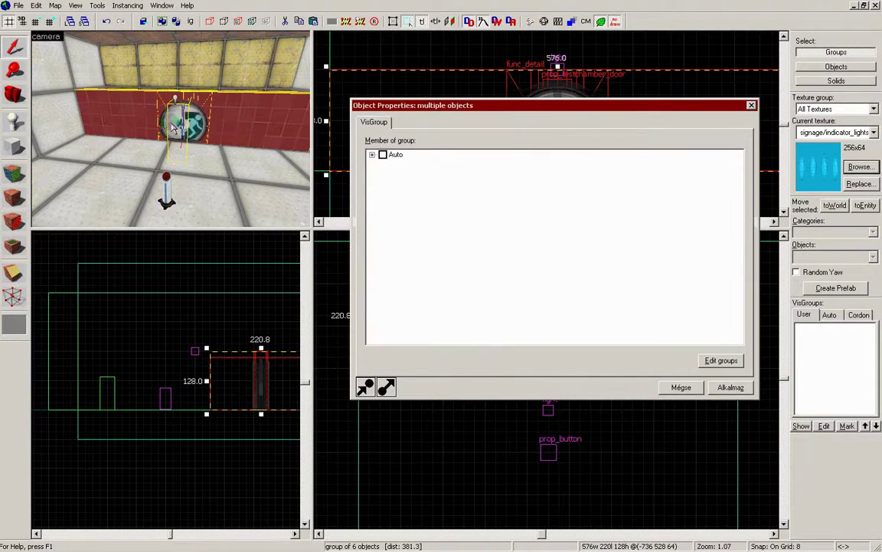
left_click(813, 68)
left_click(189, 124)
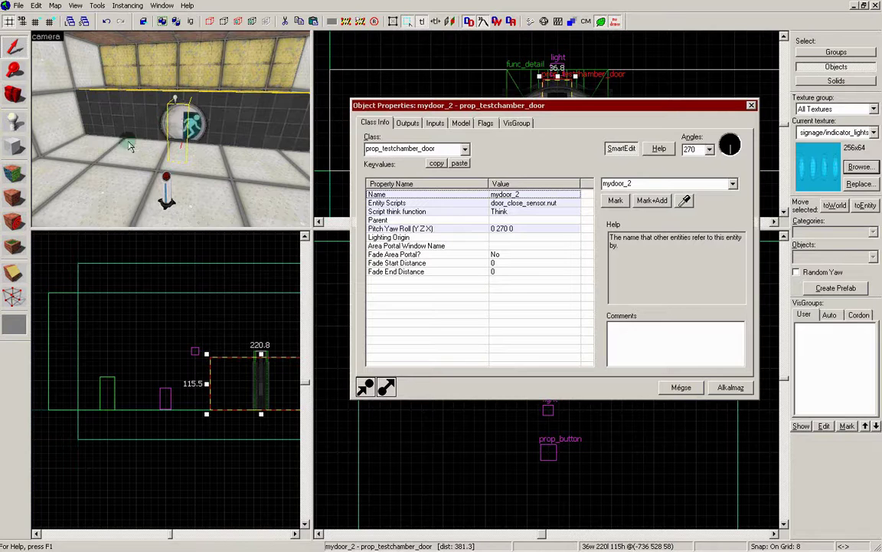
left_click(105, 162)
Run the map and test in game how the pedestal button opens the door, how the timer closes it, and a repeated use
left_click(16, 6)
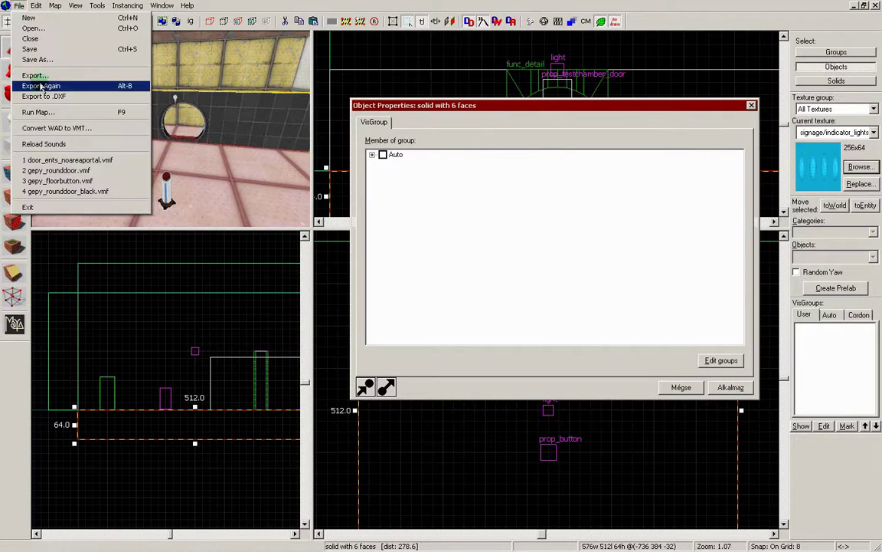
left_click(39, 111)
left_click(514, 346)
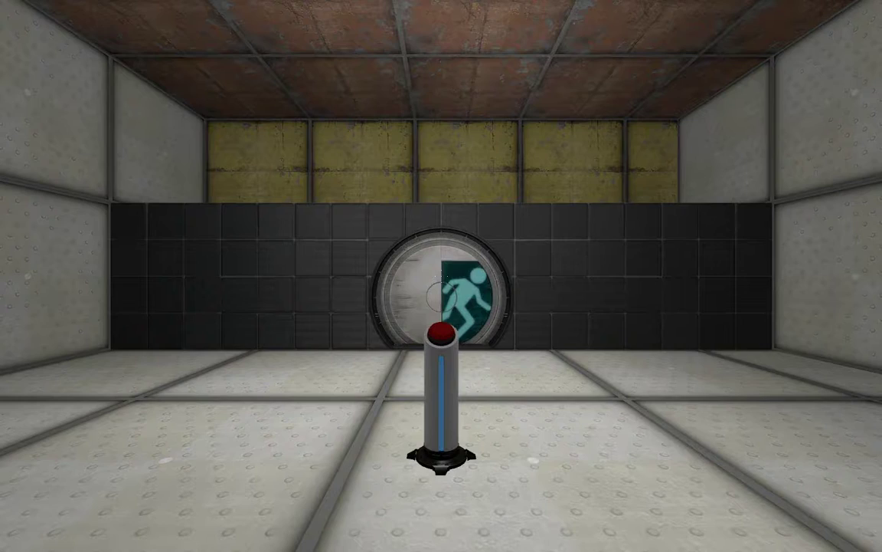
key("w")
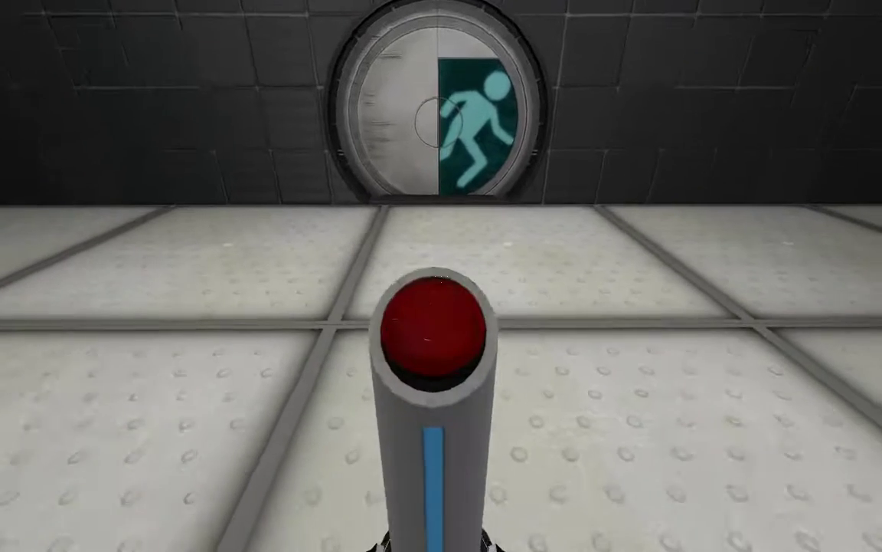
key("e")
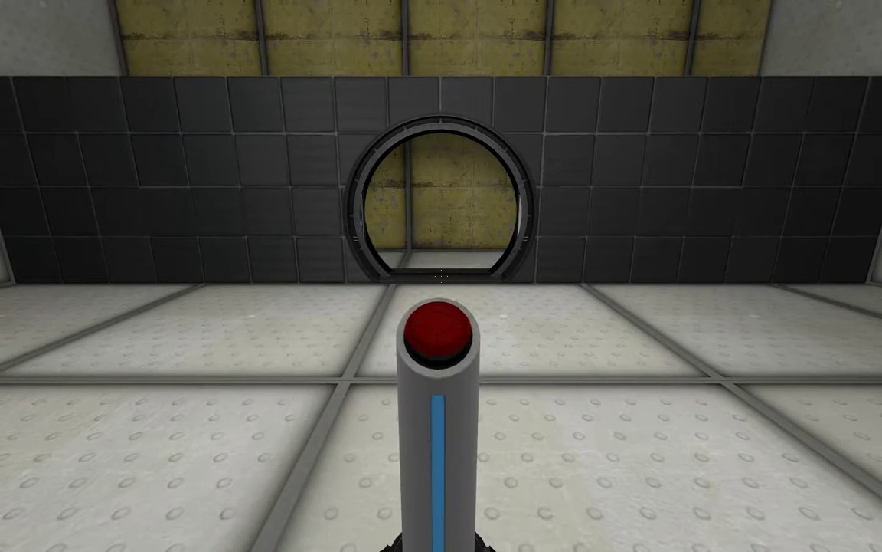
key("d")
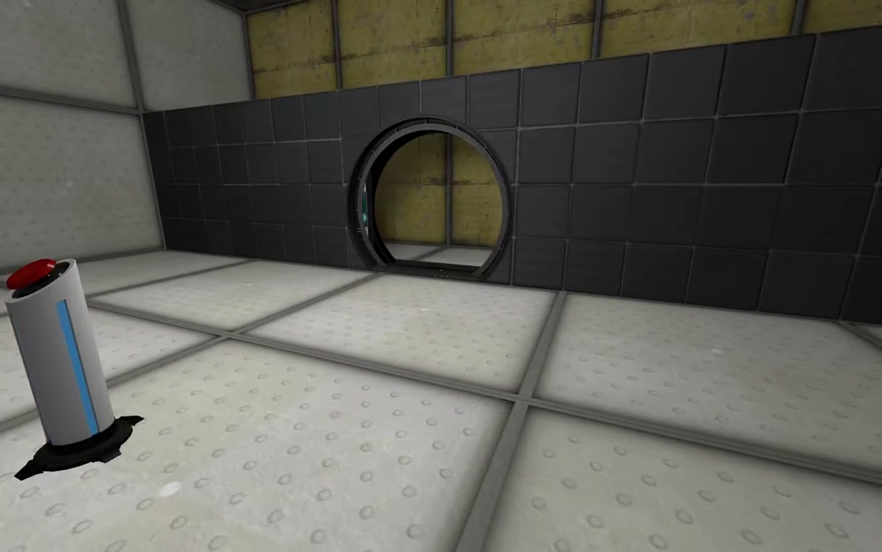
key("a")
key("w")
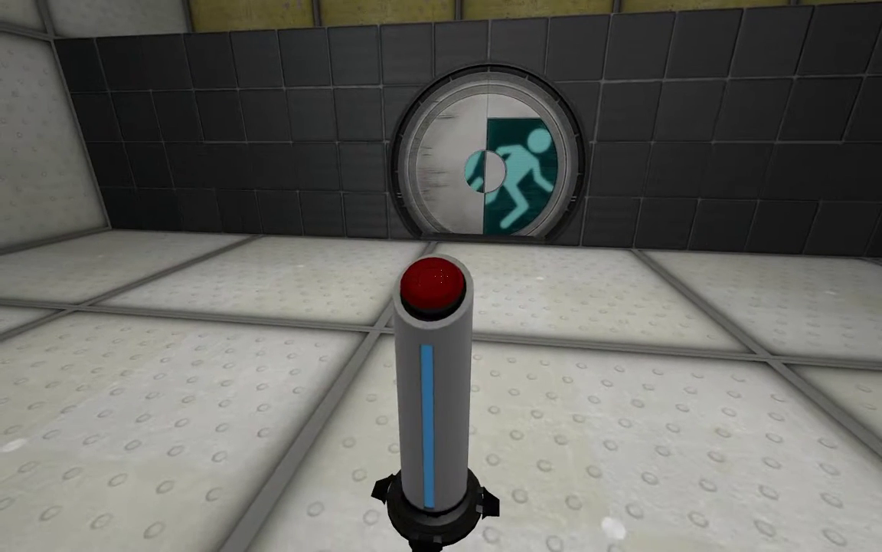
key("e")
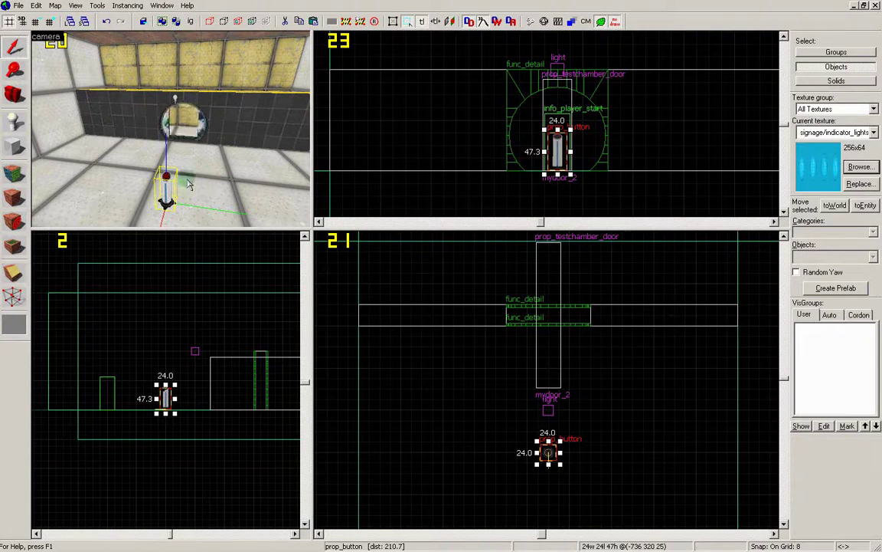
Set the pedestal button's Prevent fast reset option to Yes
double_click(167, 187)
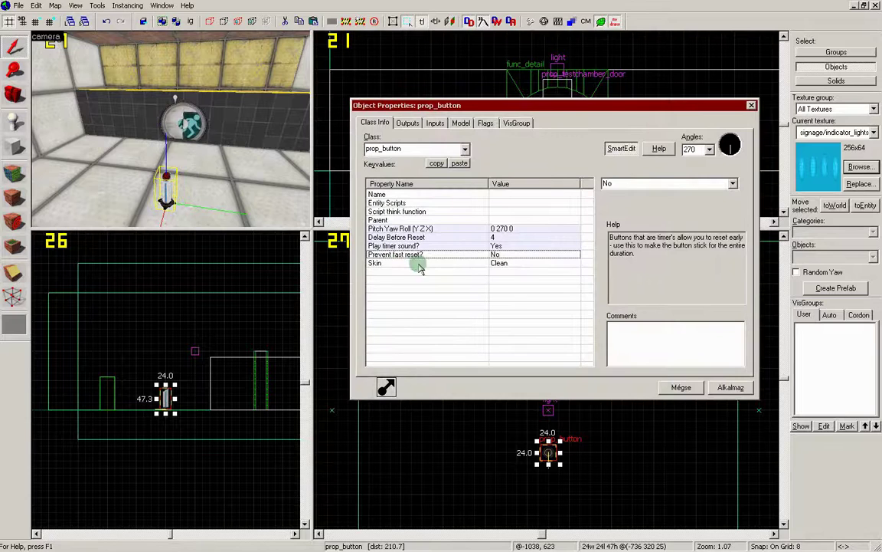
left_click(664, 183)
left_click(666, 197)
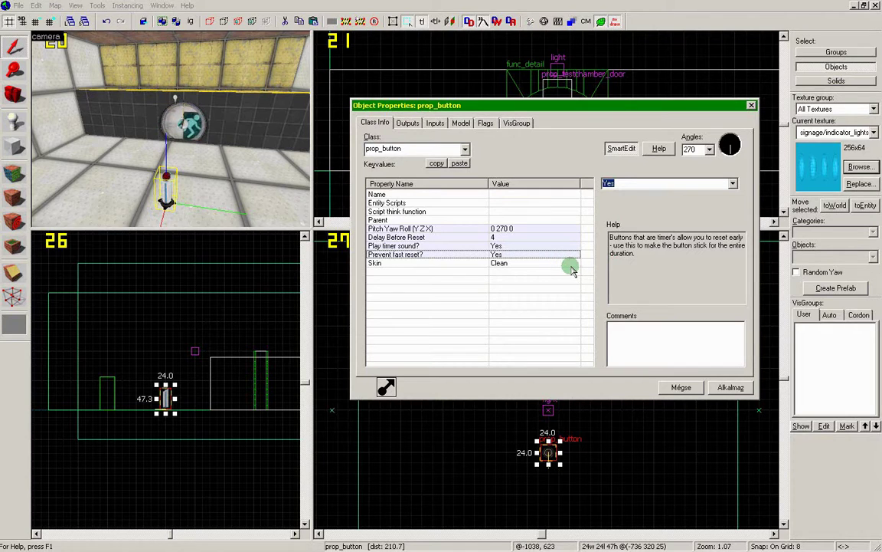
left_click(731, 387)
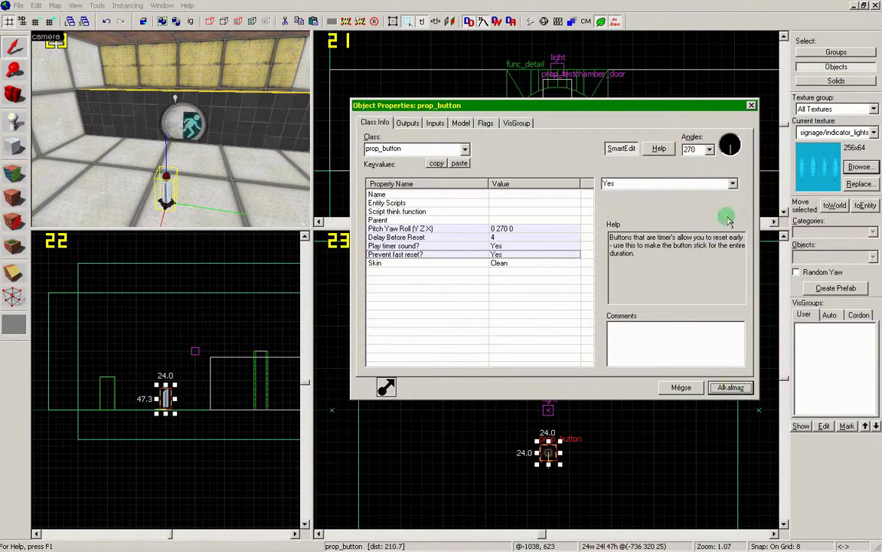
left_click(751, 105)
Run the map again and test the pedestal button with fast reset prevented, walking through the door before it closes
left_click(15, 6)
left_click(31, 111)
left_click(479, 313)
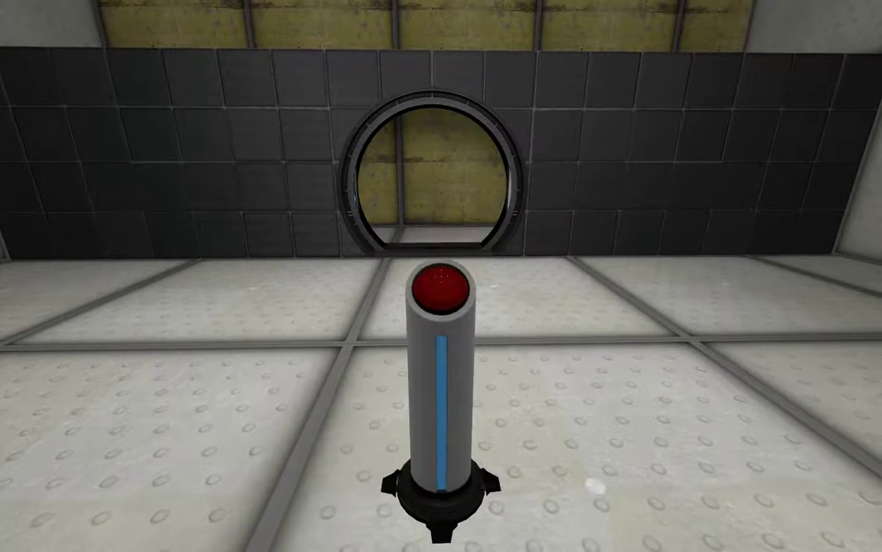
key("w")
key("d")
key("s")
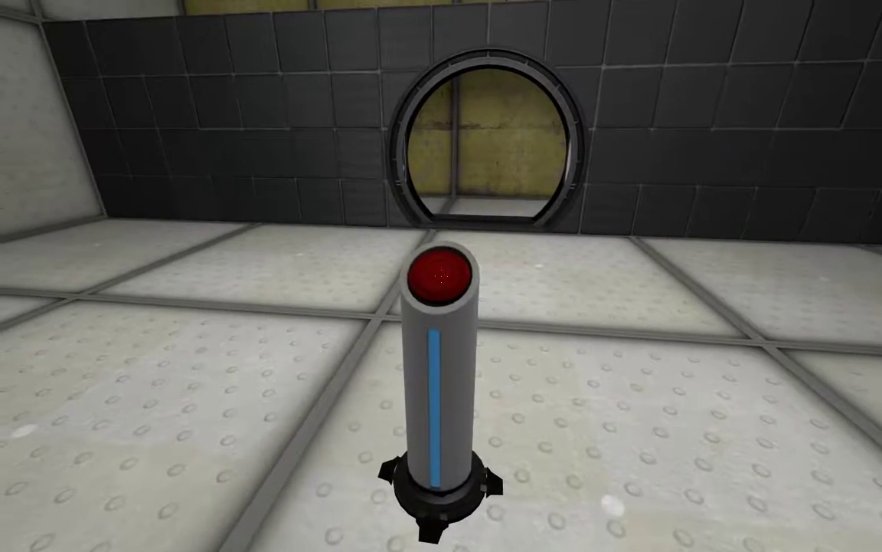
key("e")
key("w")
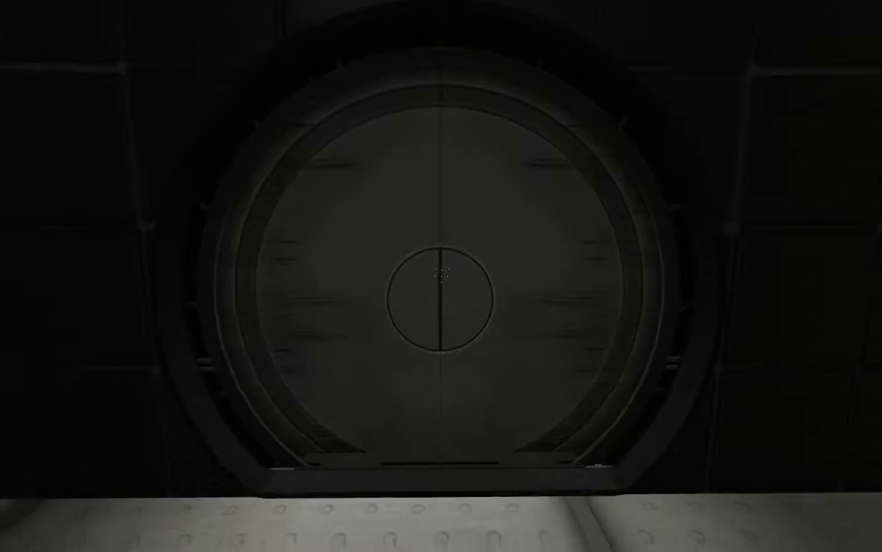
key("w")
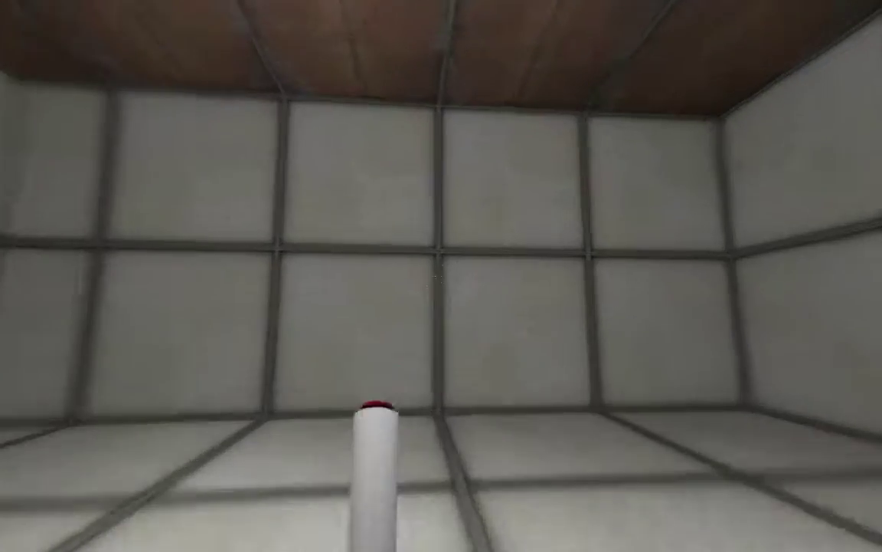
key("w")
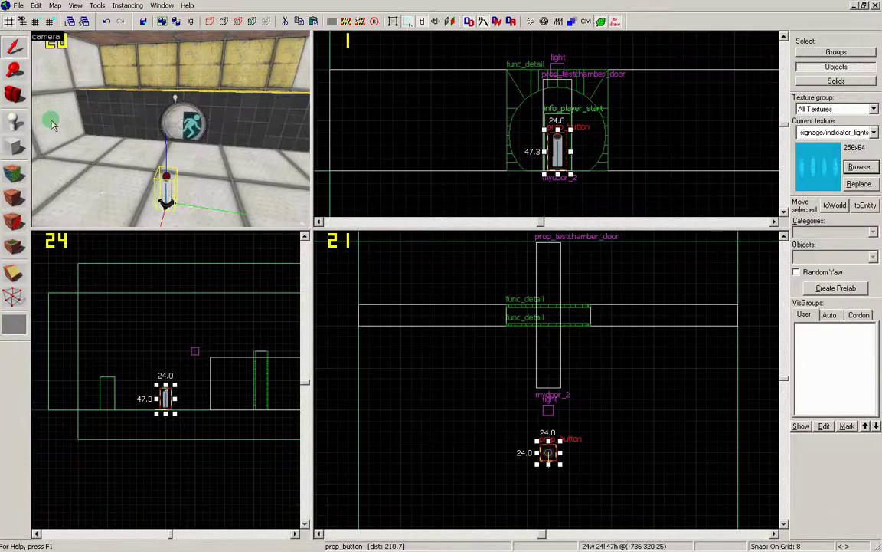
Delete the pedestal button's OnButtonReset output that sends Close to mydoor_2
double_click(167, 191)
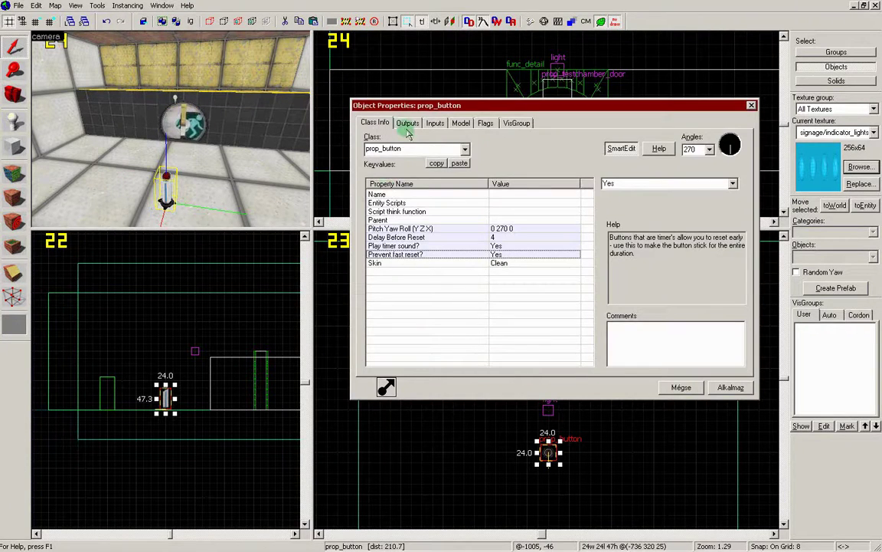
left_click(407, 125)
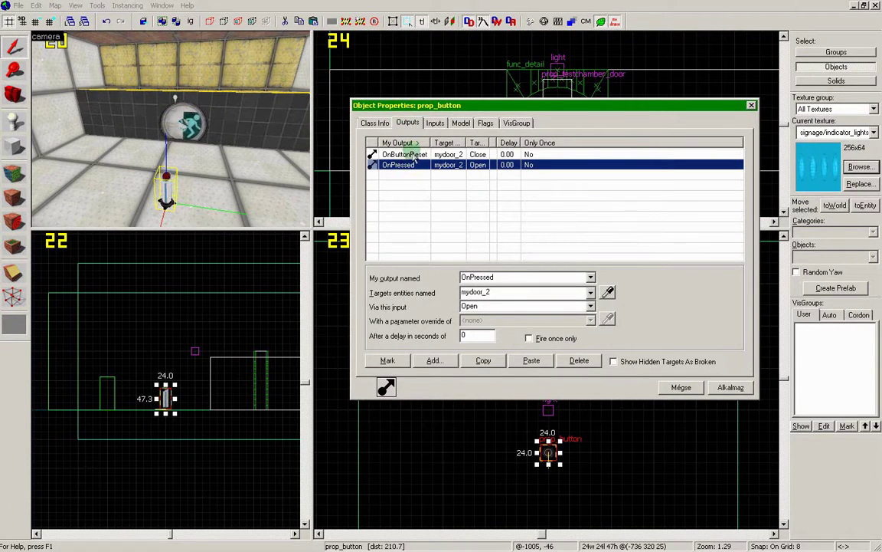
left_click(414, 155)
left_click(579, 360)
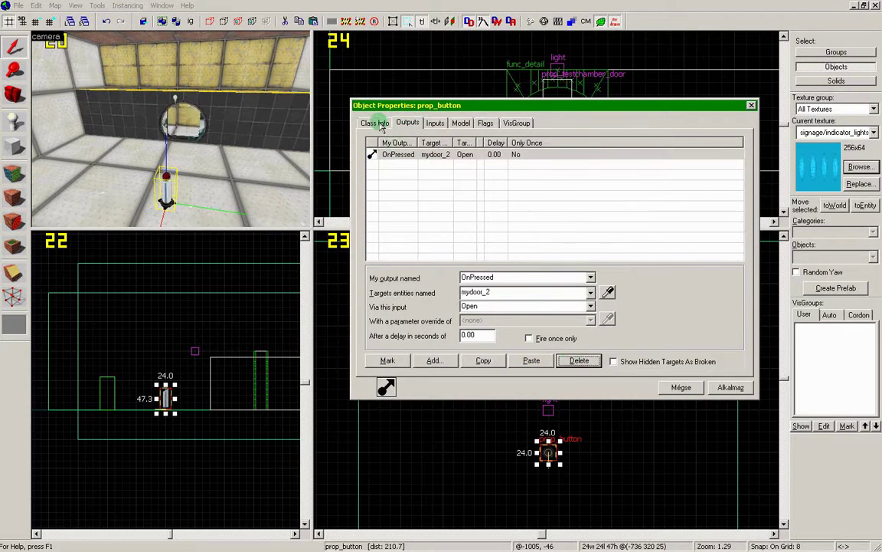
Set the pedestal button's Prevent fast reset and Play timer sound options to No and its Delay Before Reset to 0
left_click(375, 123)
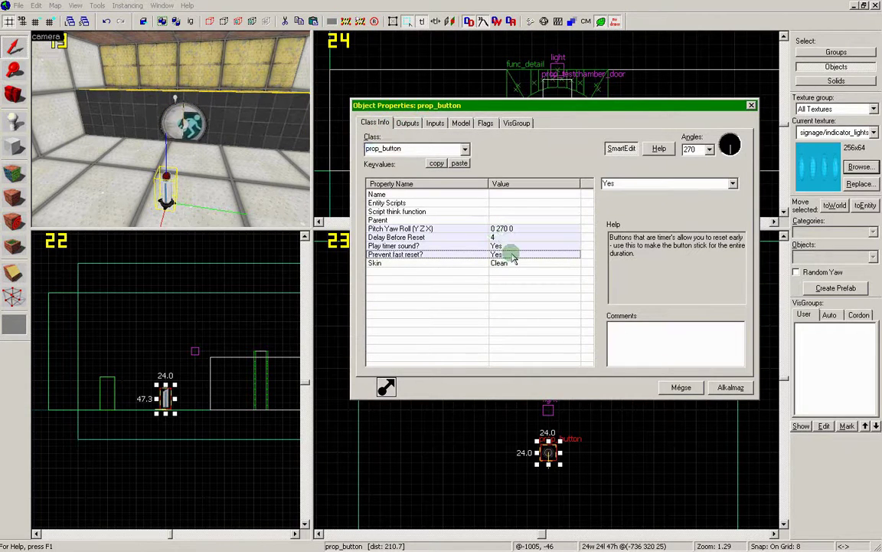
left_click(735, 183)
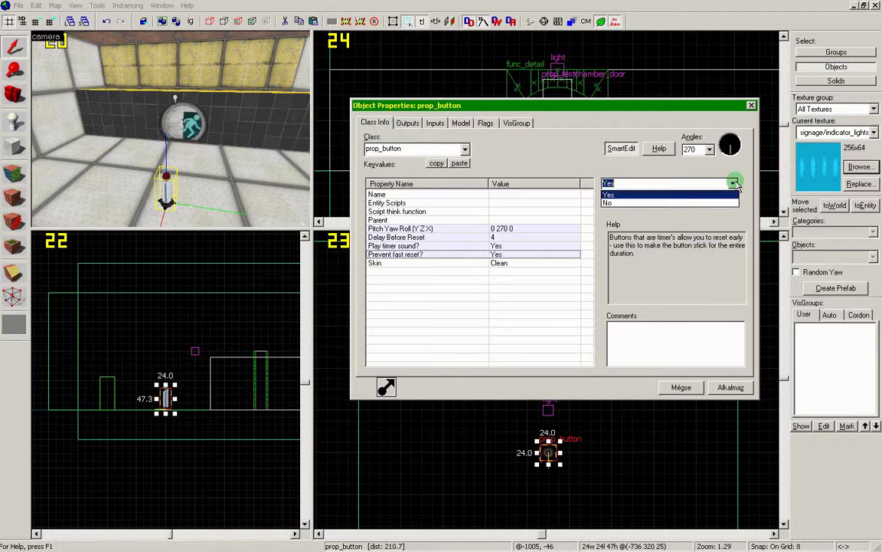
left_click(651, 205)
left_click(524, 245)
left_click(733, 186)
left_click(682, 200)
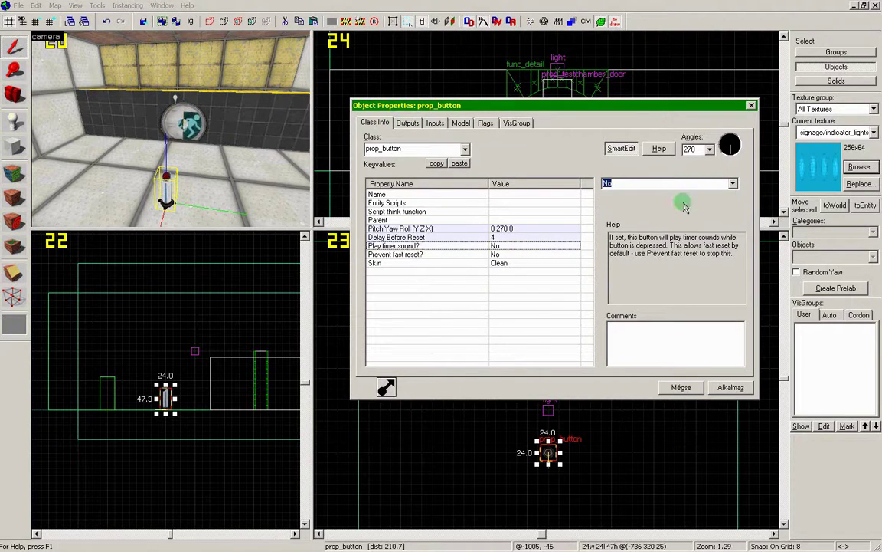
left_click(506, 238)
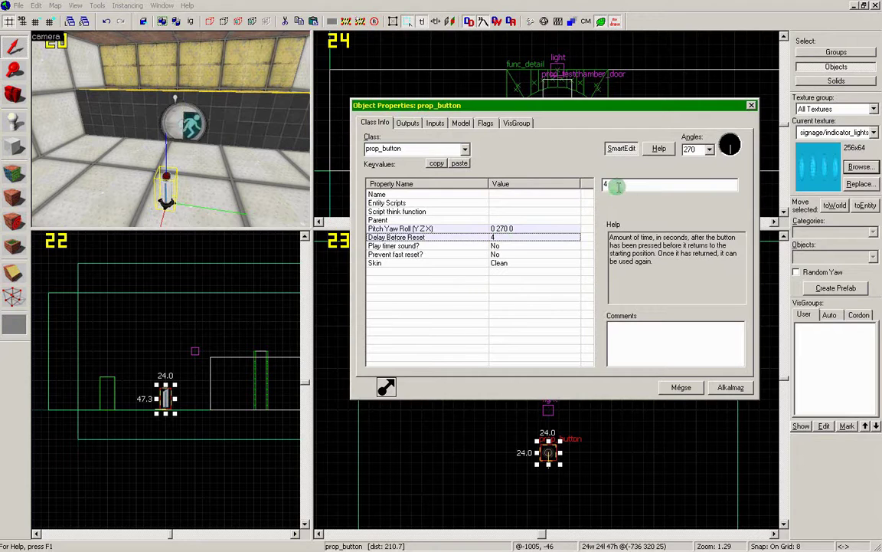
left_click_drag(618, 187, 568, 187)
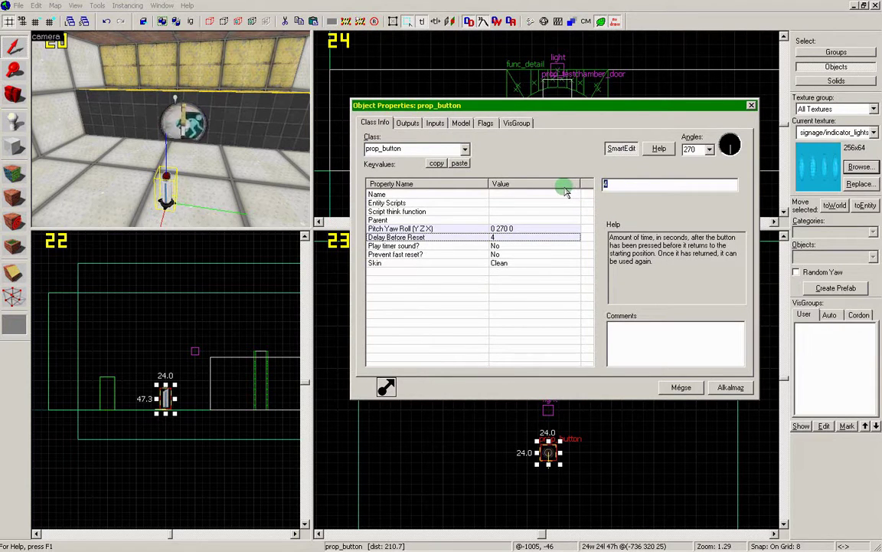
type("0")
left_click(730, 386)
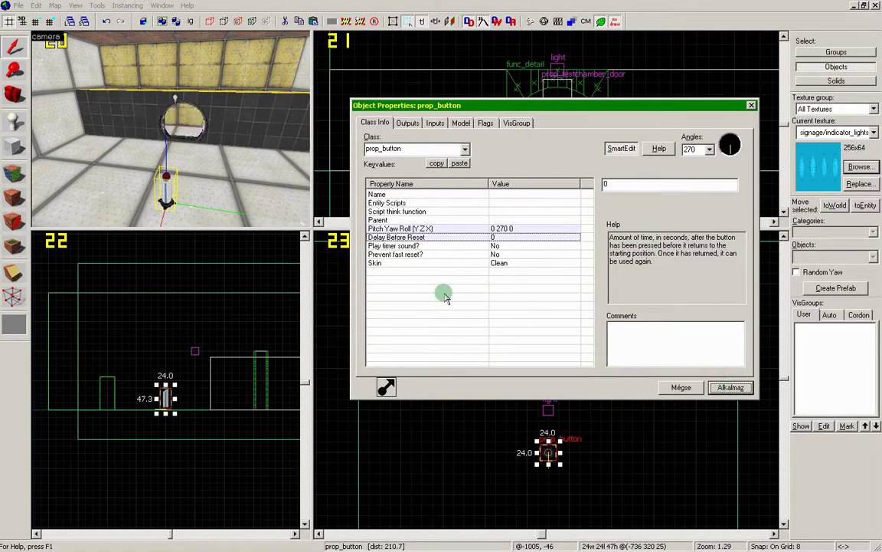
Duplicate the pedestal button's OnPressed output that opens mydoor_2
left_click(408, 125)
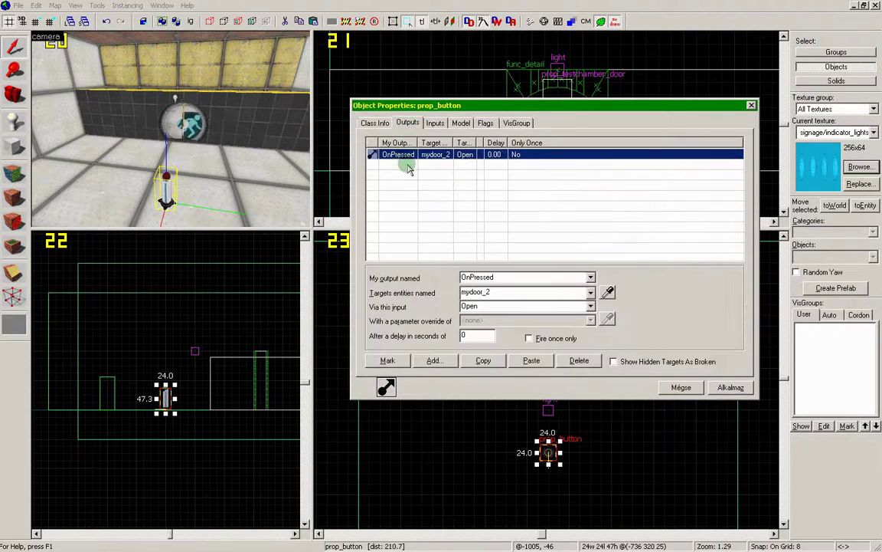
left_click(483, 361)
left_click(531, 360)
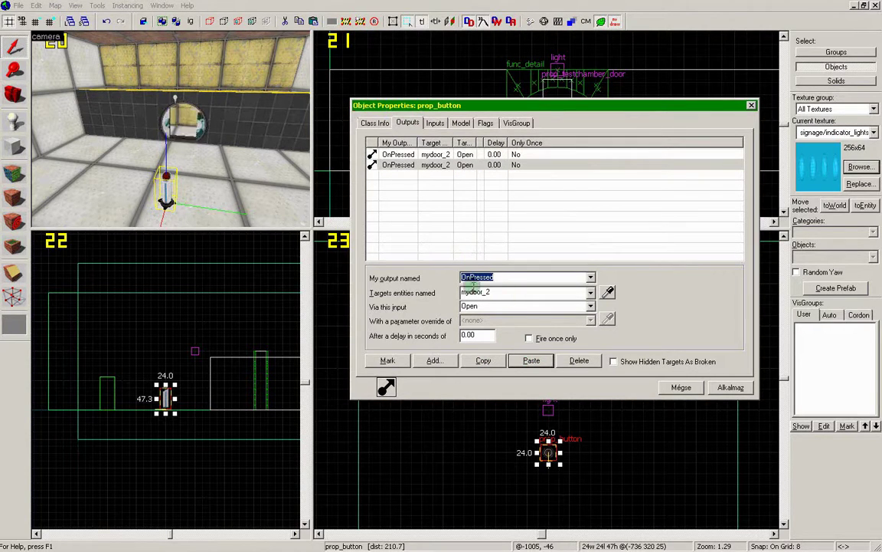
Name the pedestal button button1 and apply the change
left_click(374, 122)
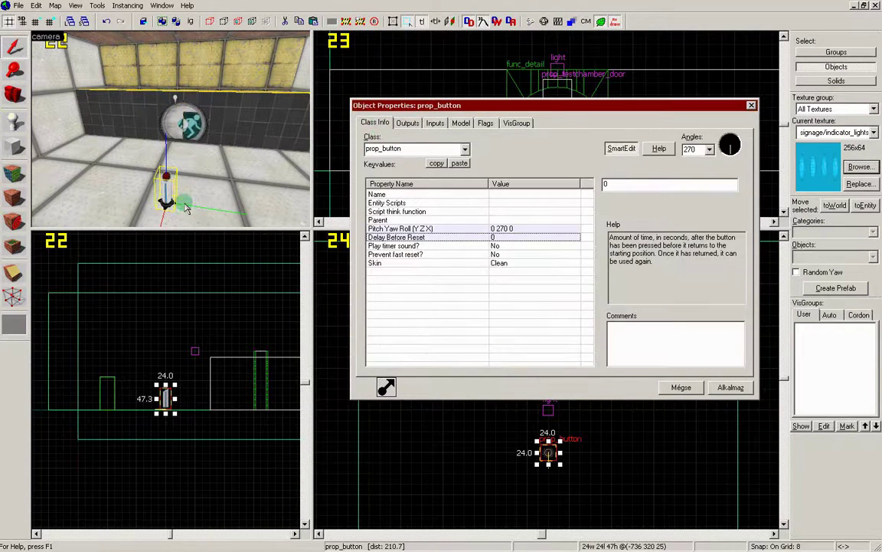
left_click(459, 195)
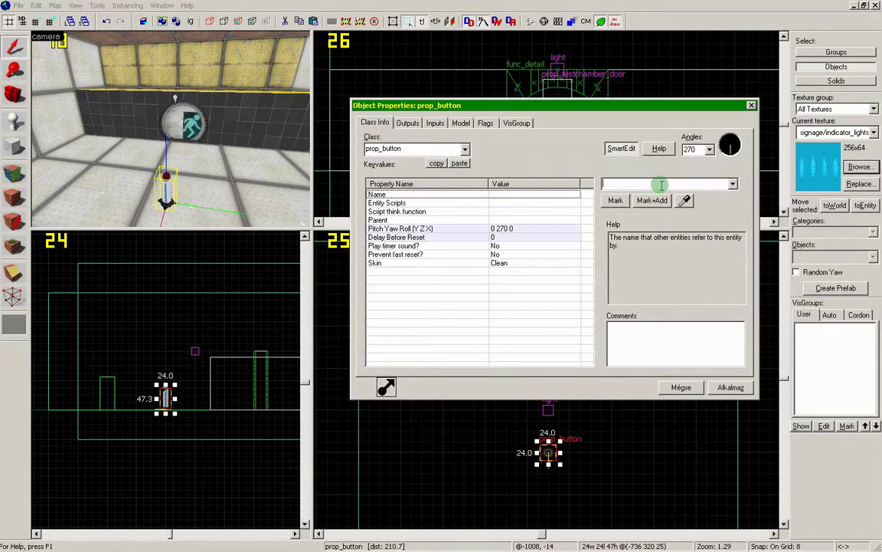
type("button")
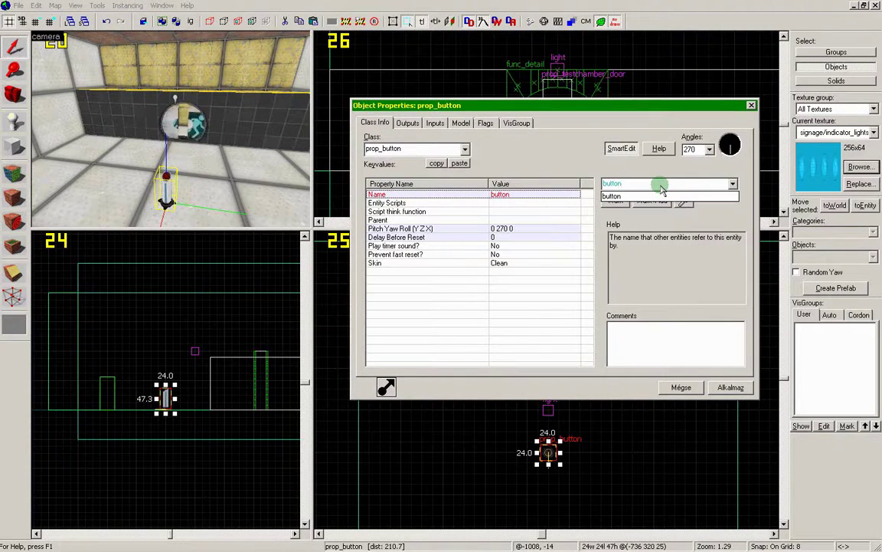
left_click(731, 387)
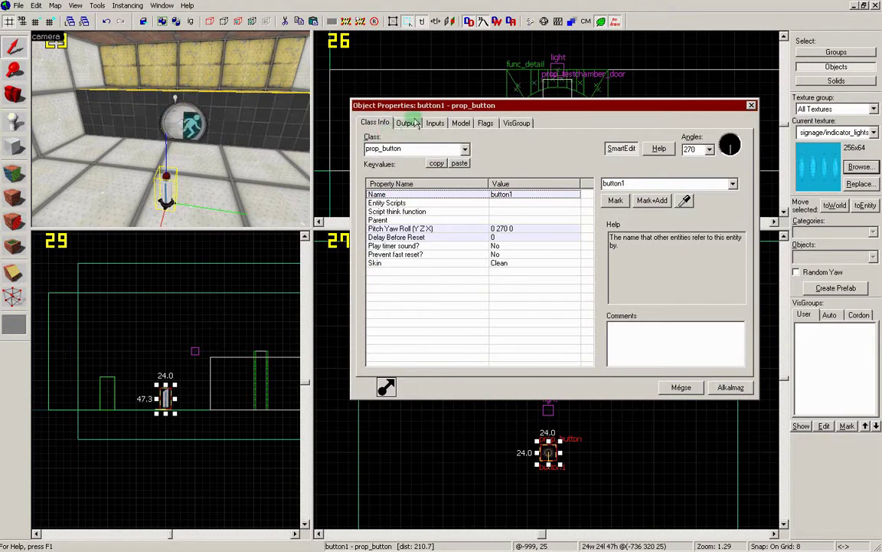
Change the duplicated OnPressed output to target button1 with the Lock input, apply it and close the button's properties
left_click(407, 123)
left_click(435, 166)
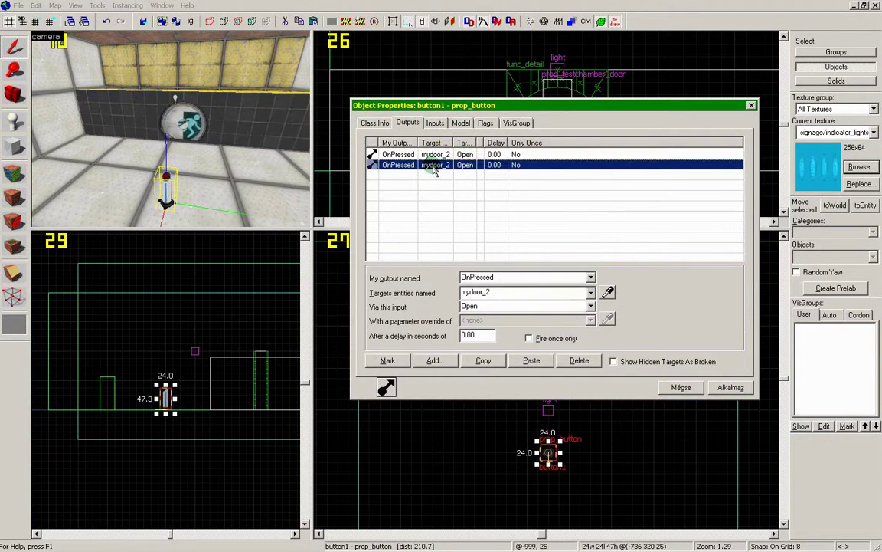
double_click(505, 292)
type("butt")
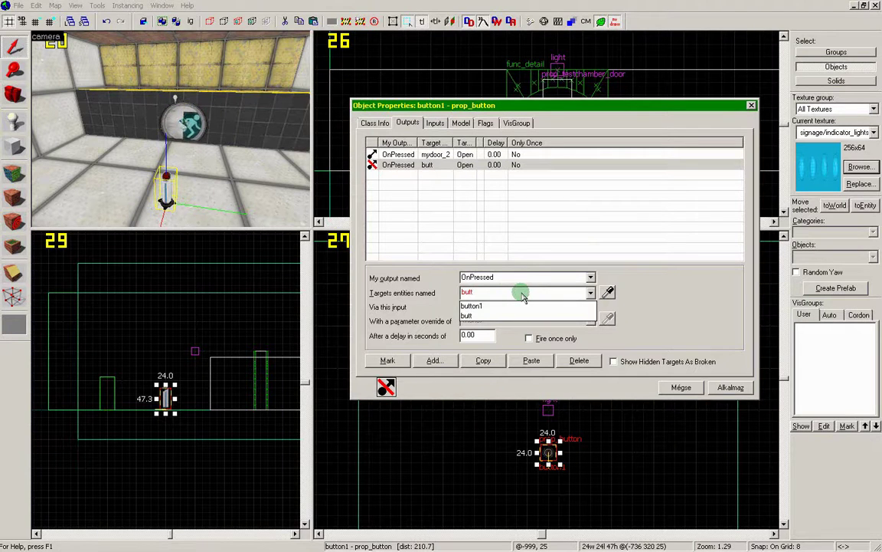
left_click(517, 306)
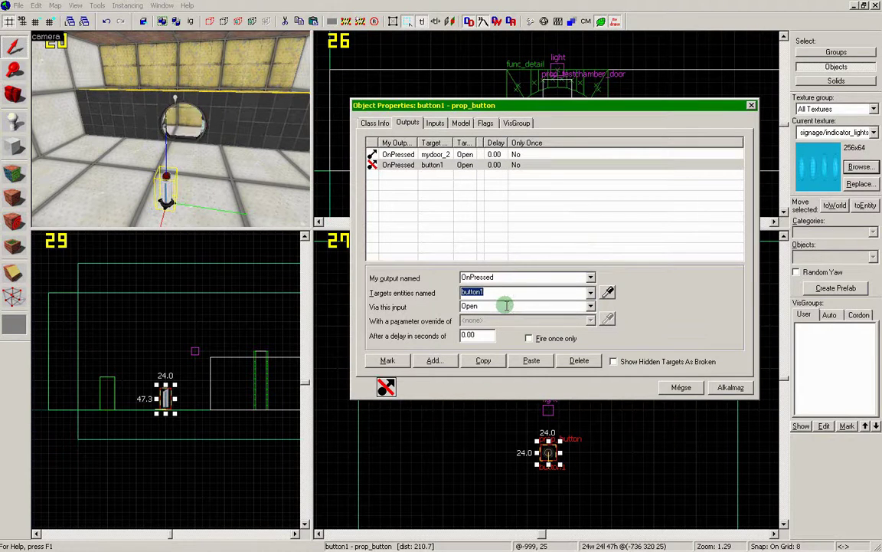
left_click(591, 307)
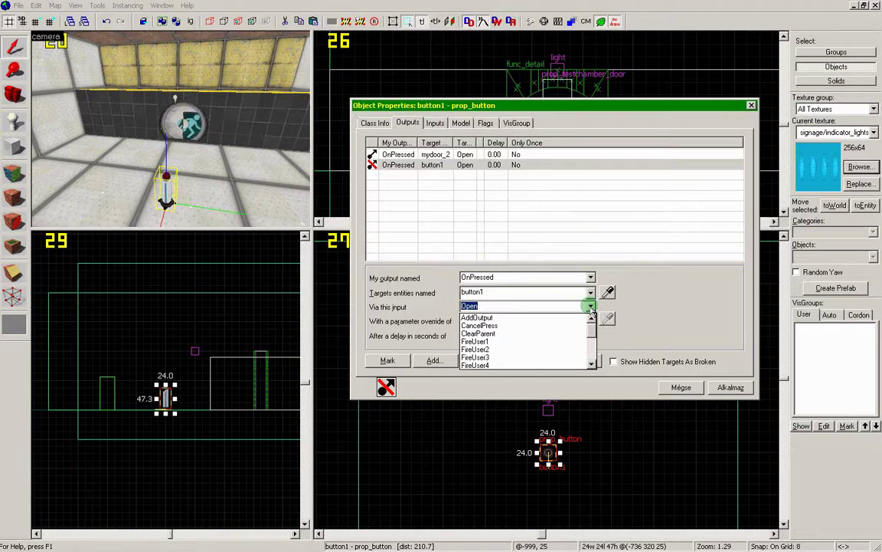
left_click_drag(591, 325, 594, 347)
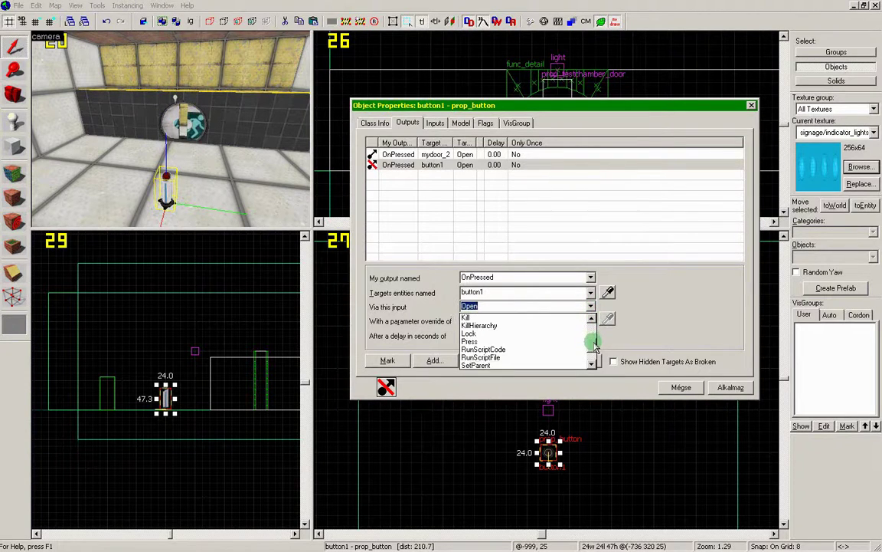
left_click(553, 334)
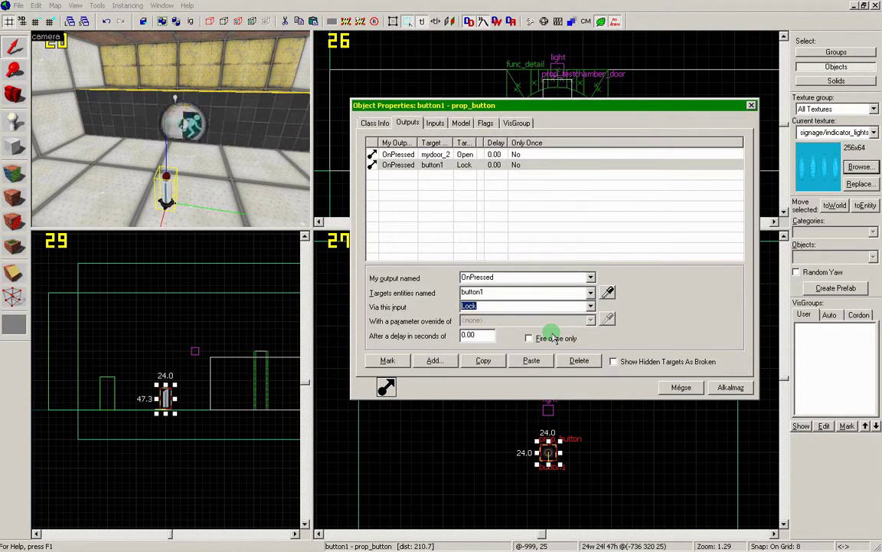
left_click(730, 388)
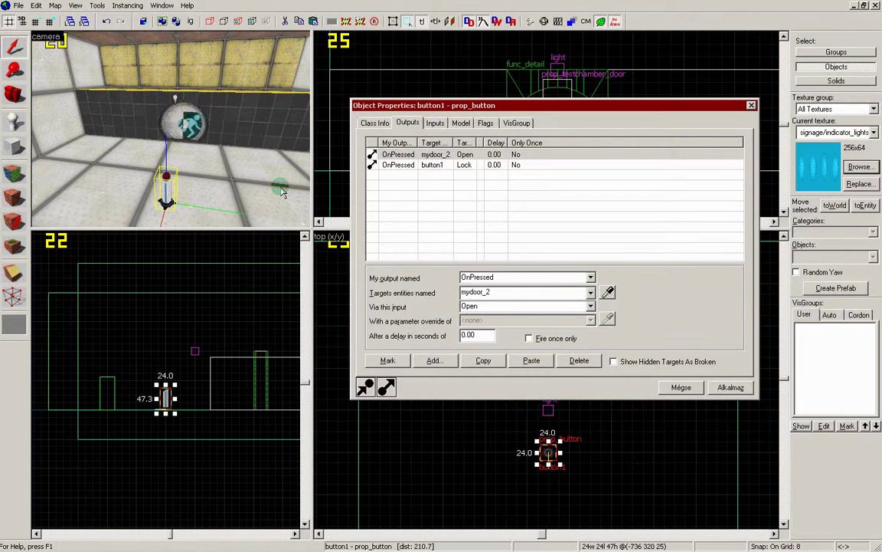
left_click(752, 105)
Run the map and test the self-locking pedestal button, pushing it once and checking the button and round door from several sides
left_click(17, 5)
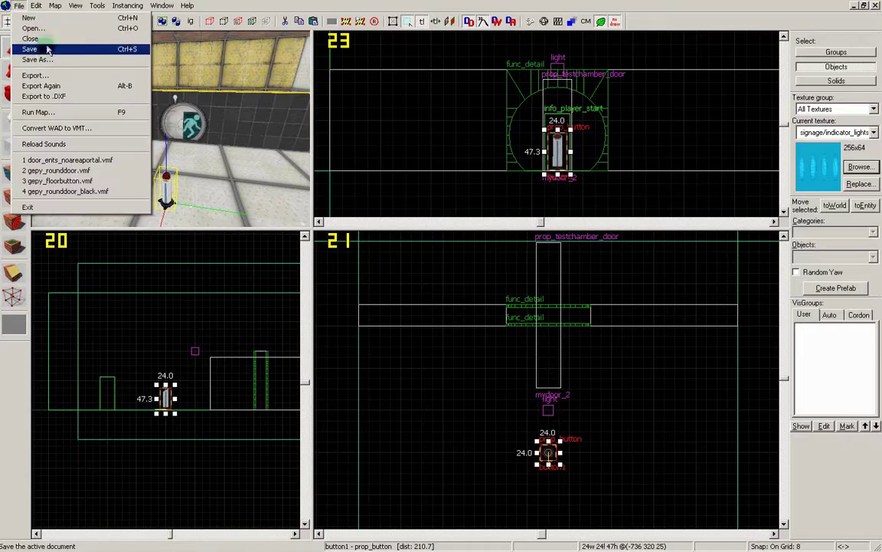
left_click(44, 112)
left_click(513, 346)
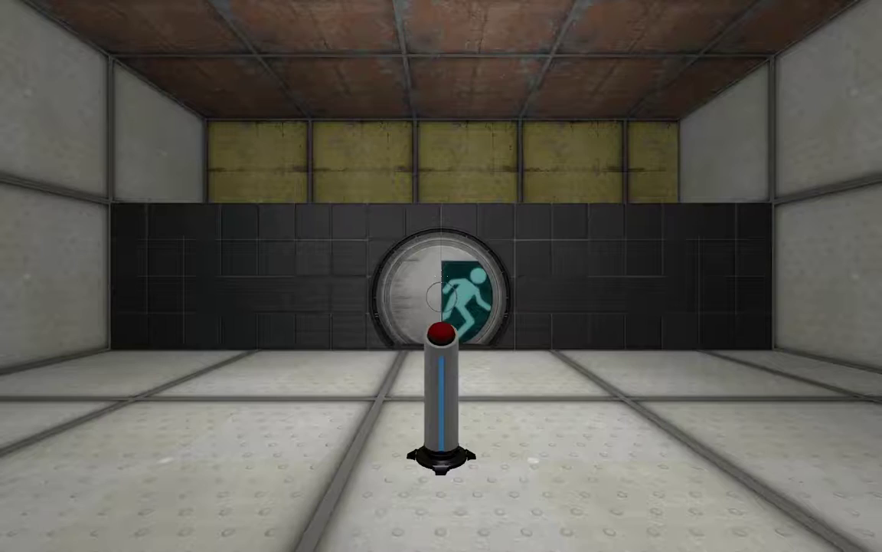
key("w")
key("e")
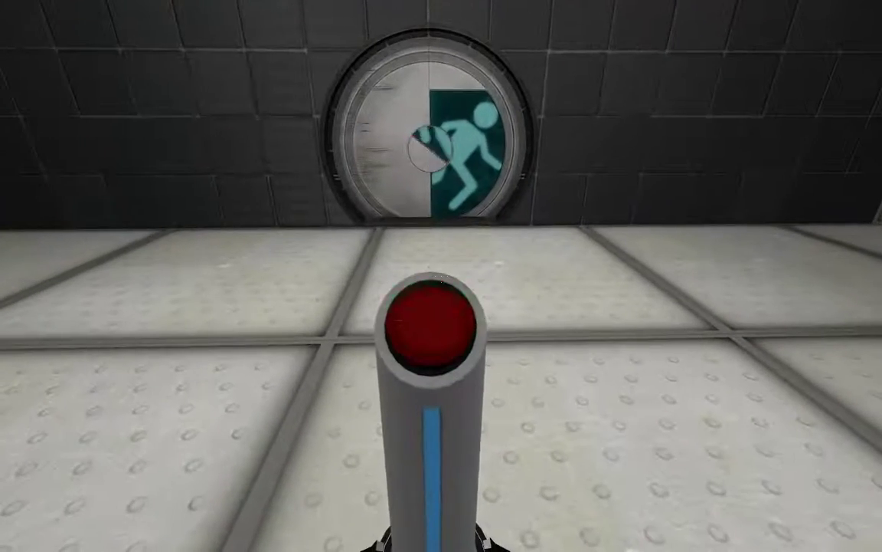
key("s")
key("a")
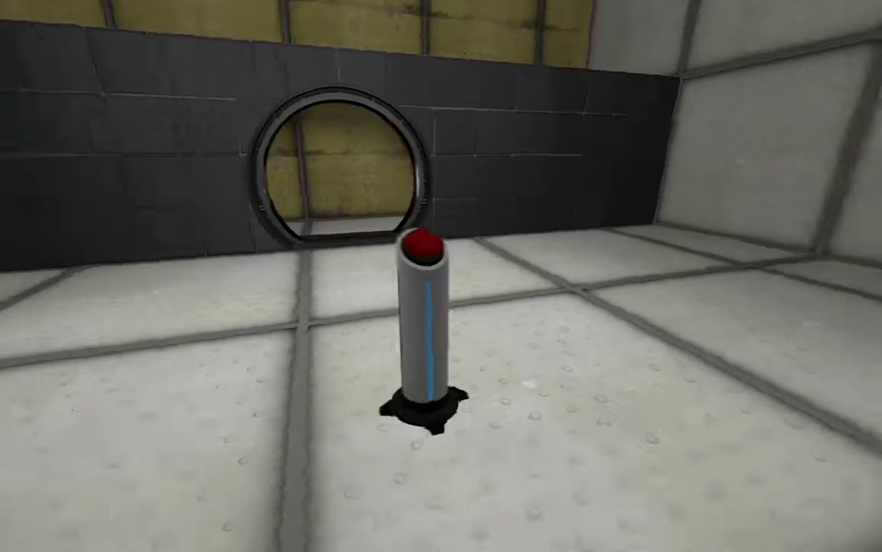
key("w")
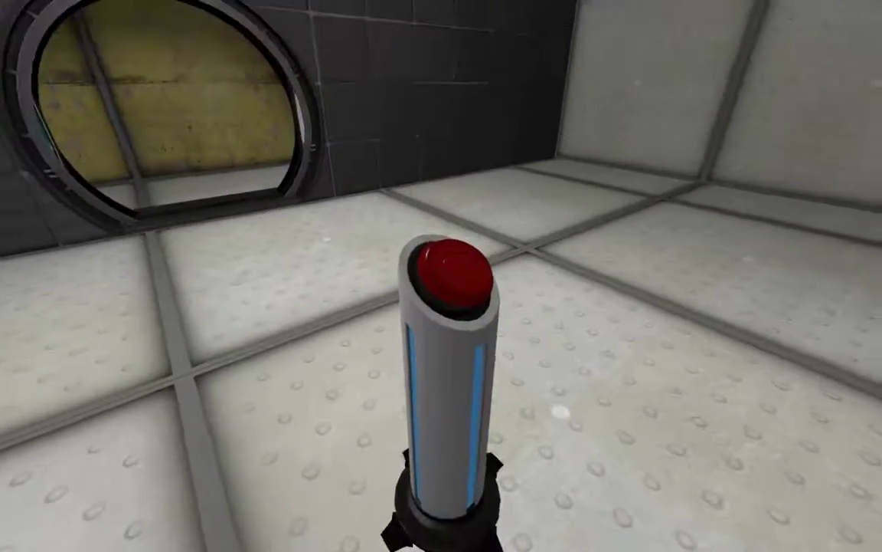
key("d")
key("s")
key("d")
key("a")
key("w")
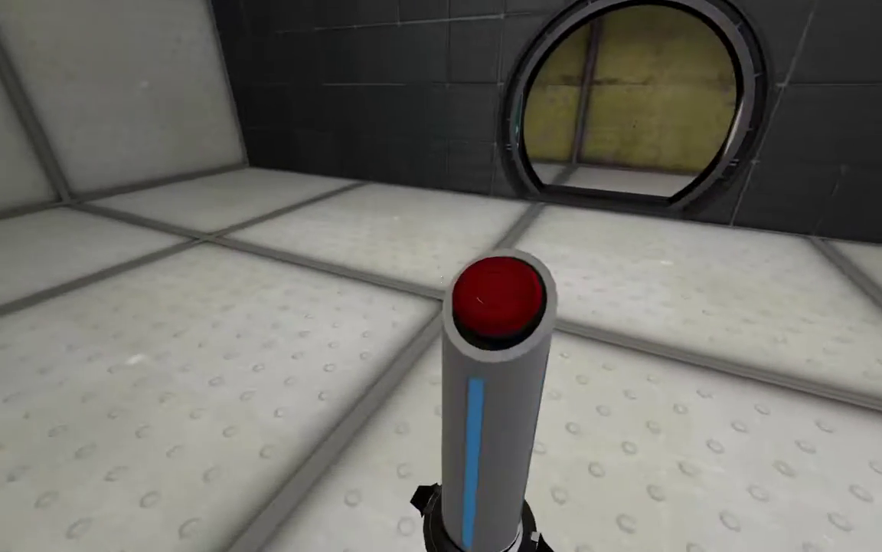
key("a")
key("w")
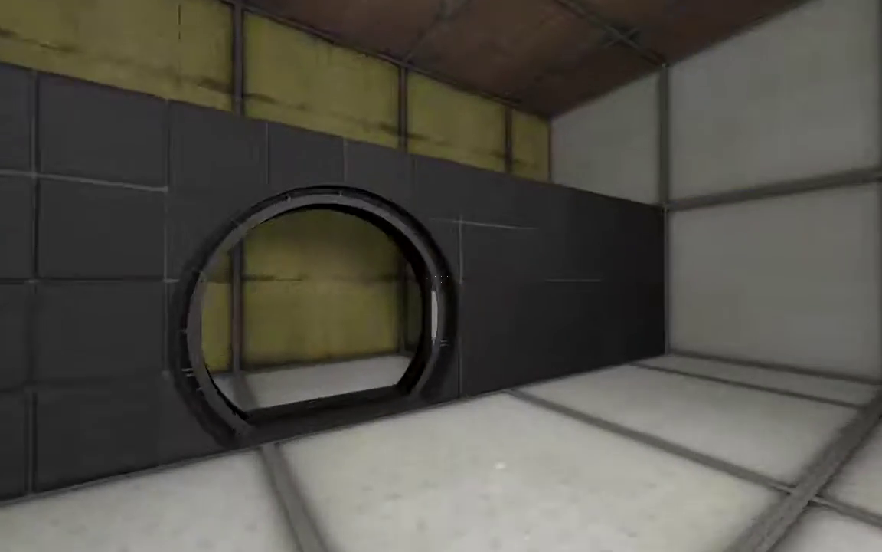
key("w")
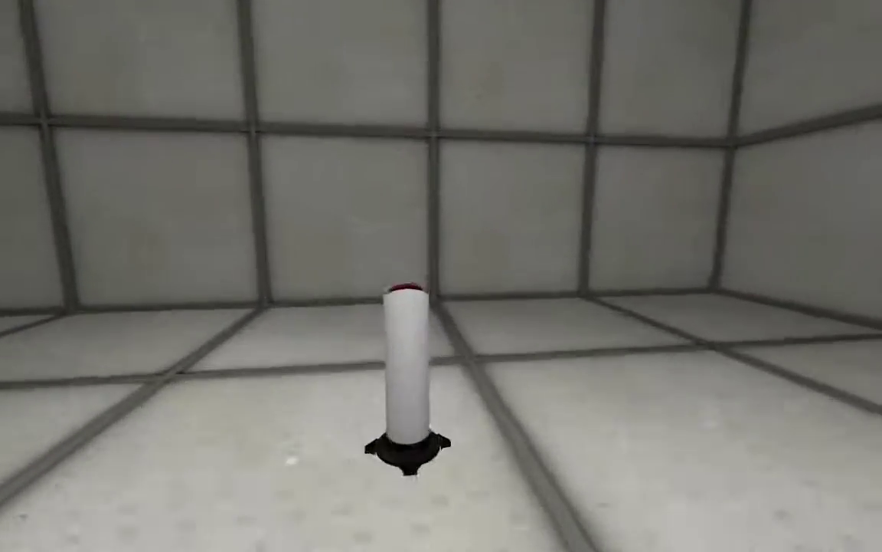
key("d")
key("d")
key("s")
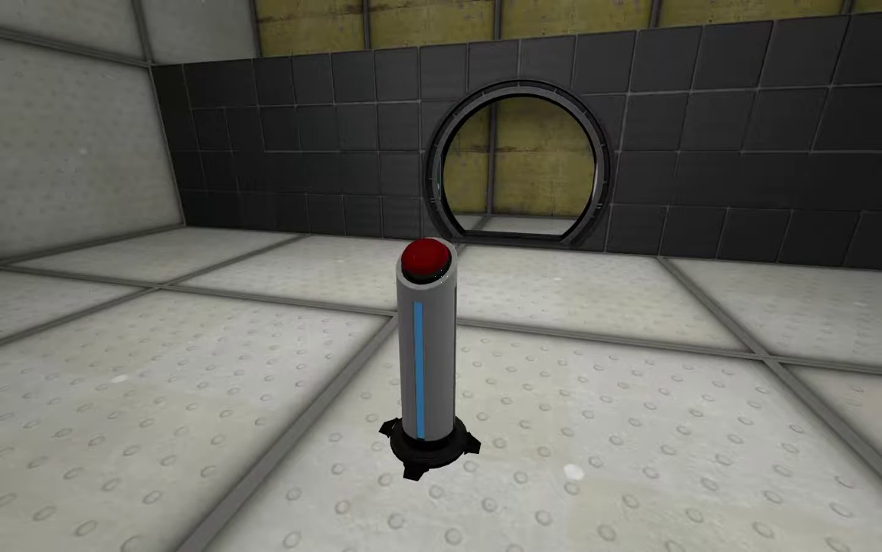